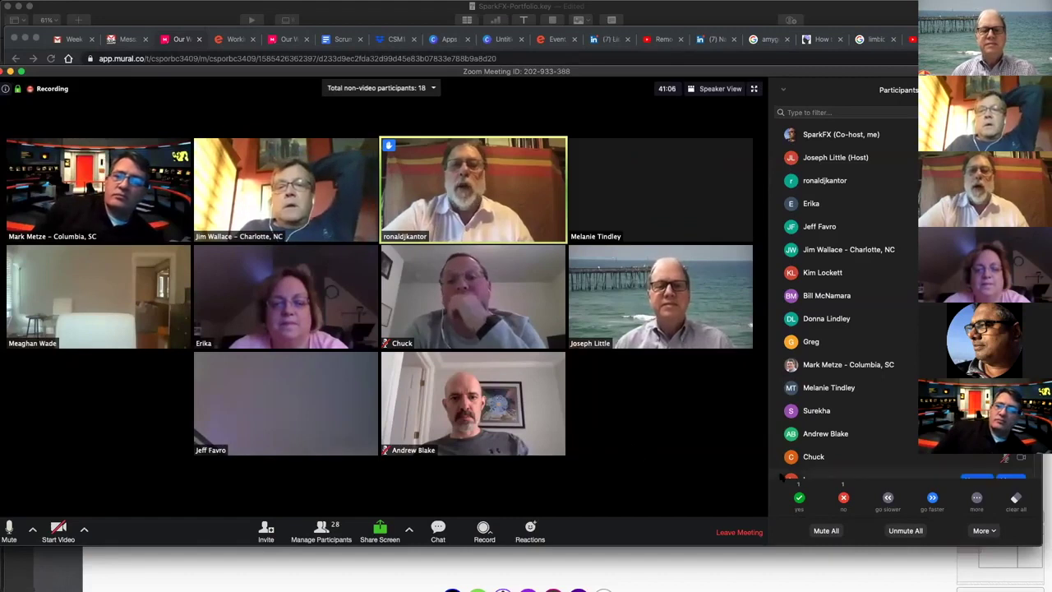
# Copy the question "What are people doing to reduce the sense of isolation with your teams?" from the meeting chat
pyautogui.click(452, 533)
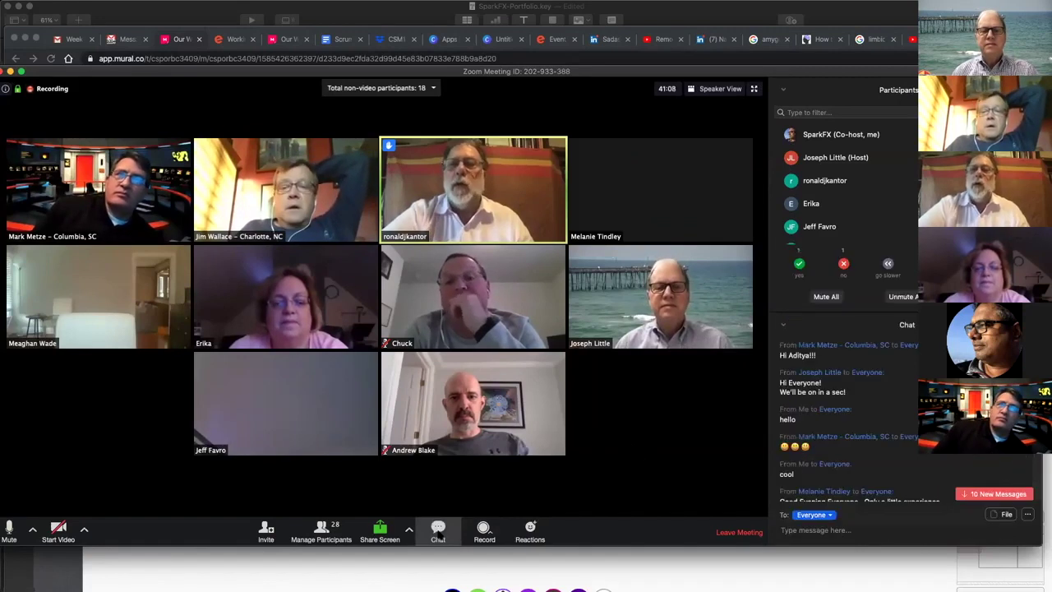
pyautogui.scroll(-10, 916, 465)
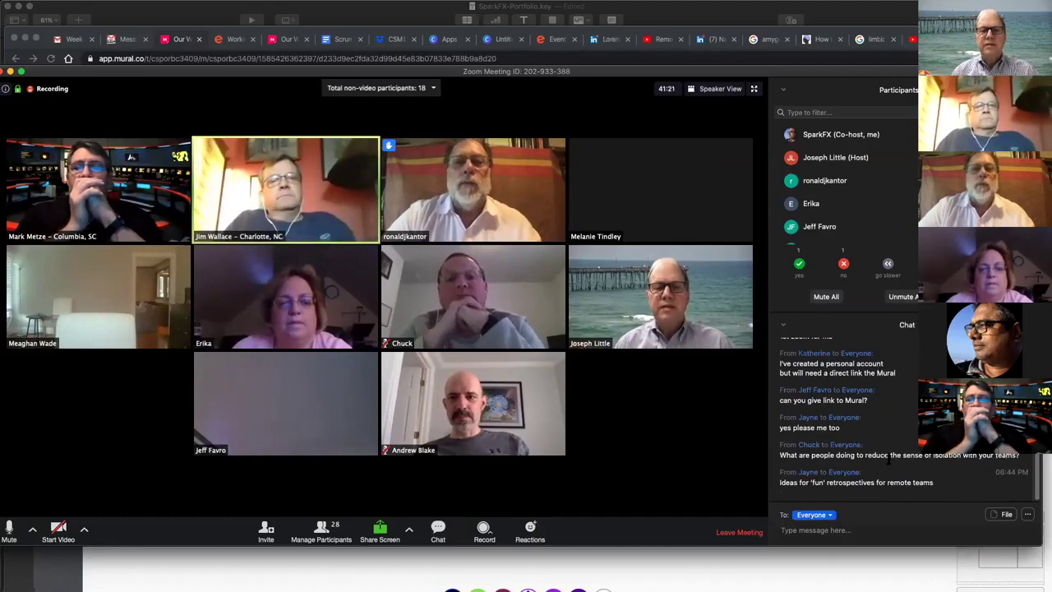
pyautogui.moveTo(864, 455); pyautogui.dragTo(887, 455)
pyautogui.tripleClick(886, 455)
pyautogui.rightClick(887, 448)
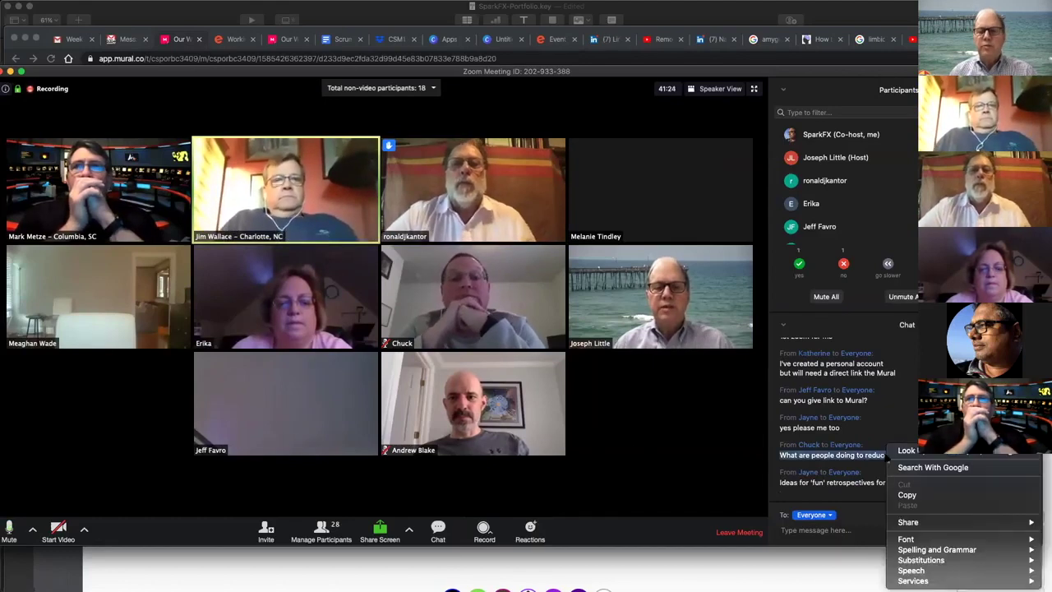
pyautogui.click(907, 494)
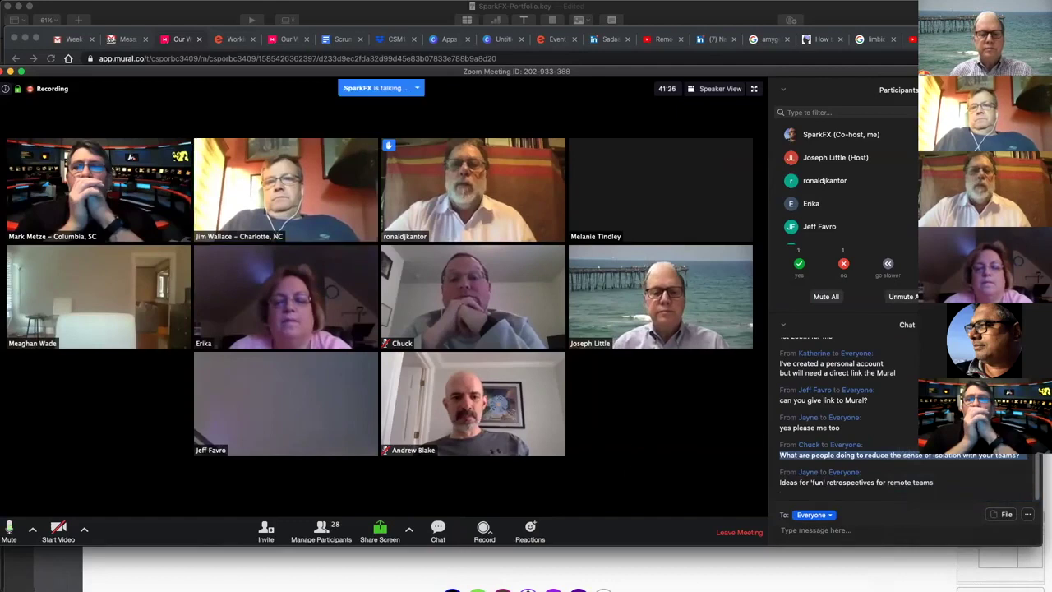
# Switch to the Mural board and paste the copied isolation question into the blank yellow sticky note
pyautogui.click(616, 559)
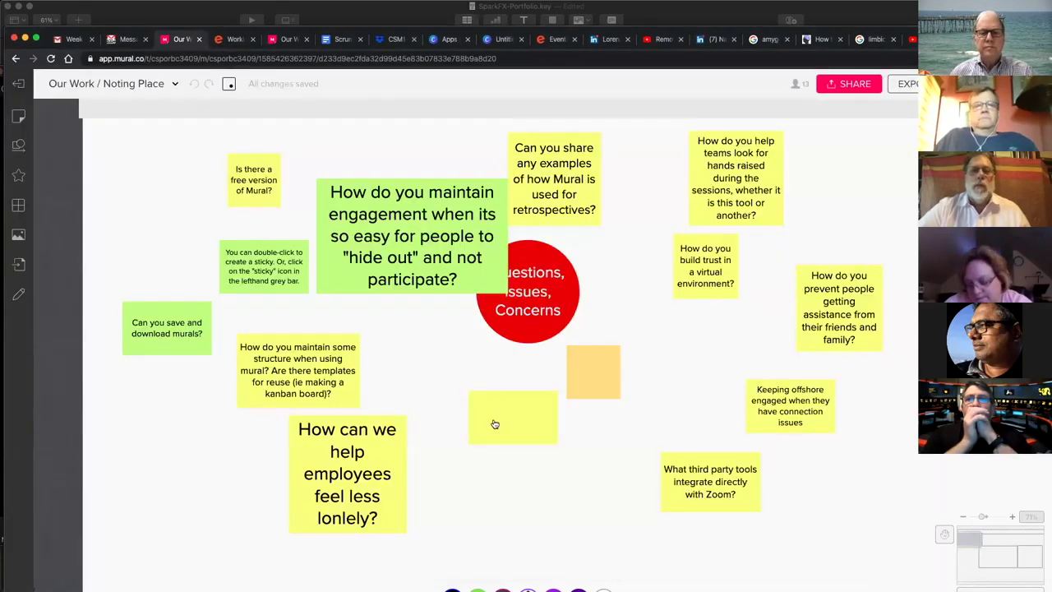
pyautogui.doubleClick(495, 424)
pyautogui.rightClick(494, 422)
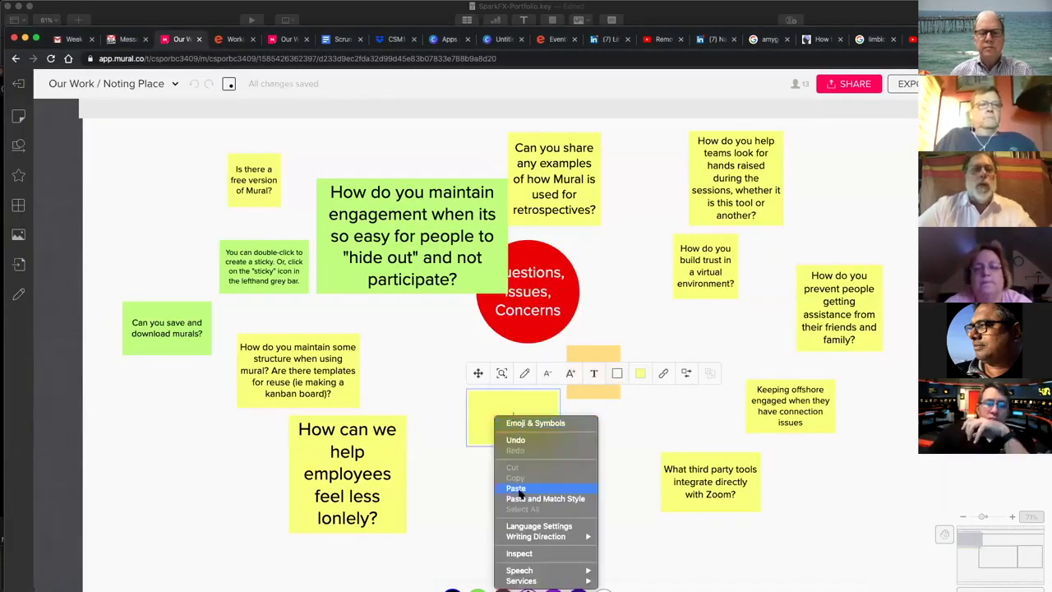
pyautogui.click(517, 488)
pyautogui.click(574, 479)
# Add a black border to the sticky note about reducing the sense of isolation
pyautogui.click(536, 436)
pyautogui.click(618, 374)
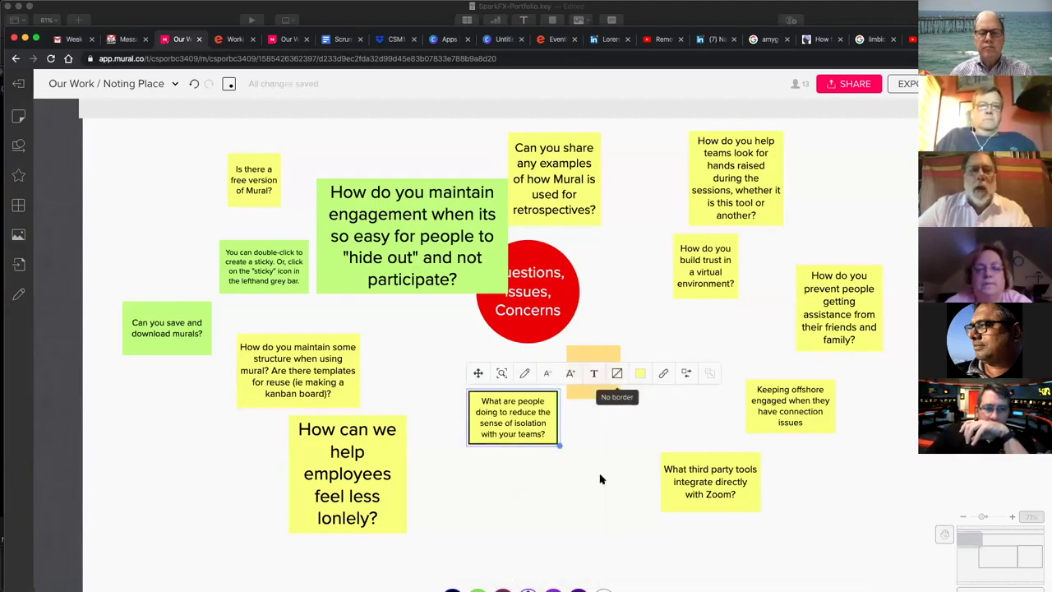
pyautogui.click(600, 485)
# Check the Zoom meeting chat for further questions and return to the Mural board
pyautogui.moveTo(641, 575)
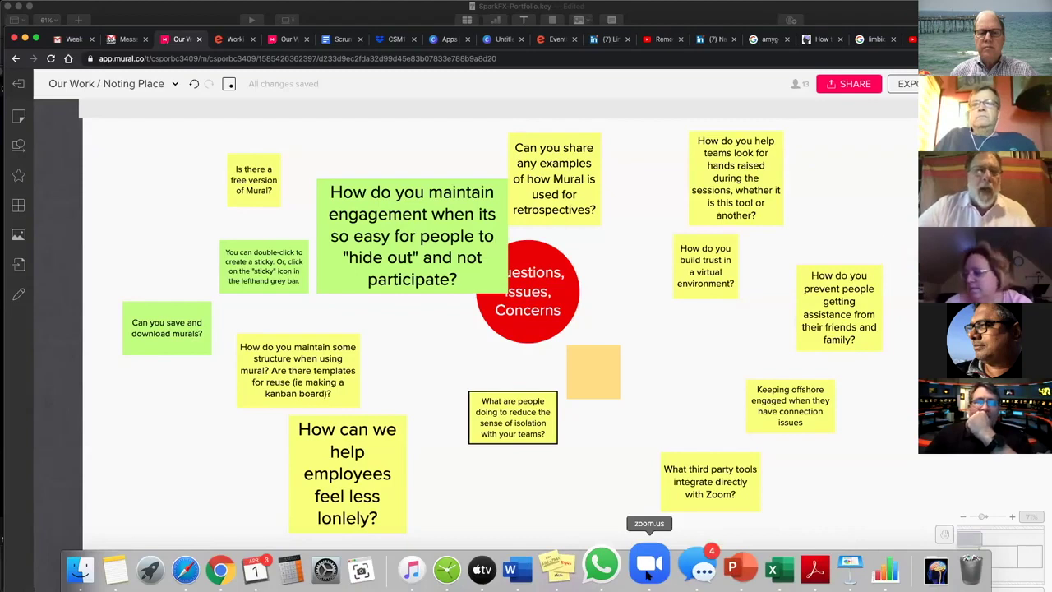
pyautogui.click(648, 565)
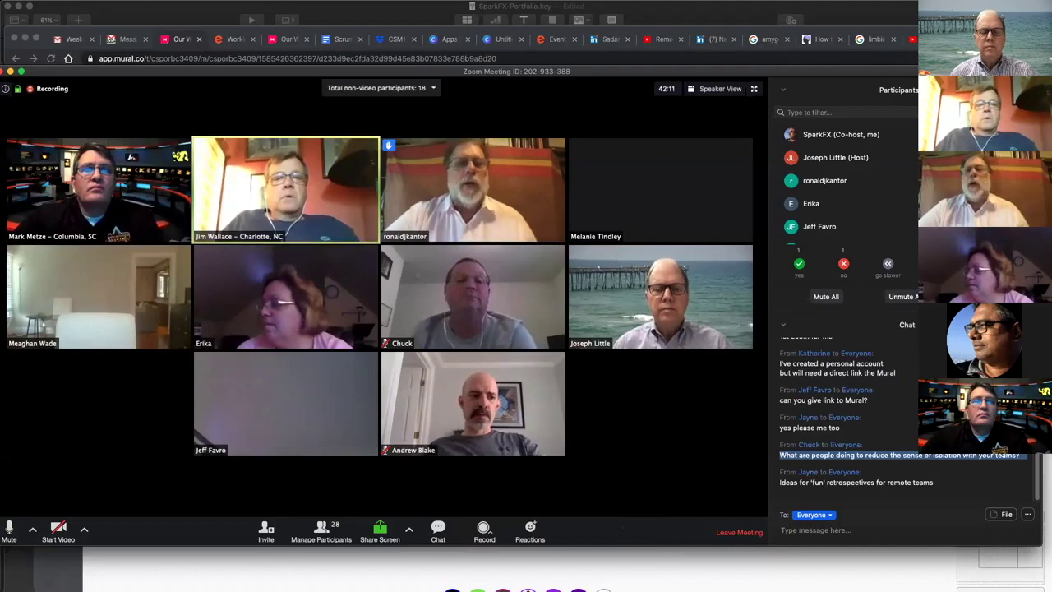
pyautogui.click(627, 573)
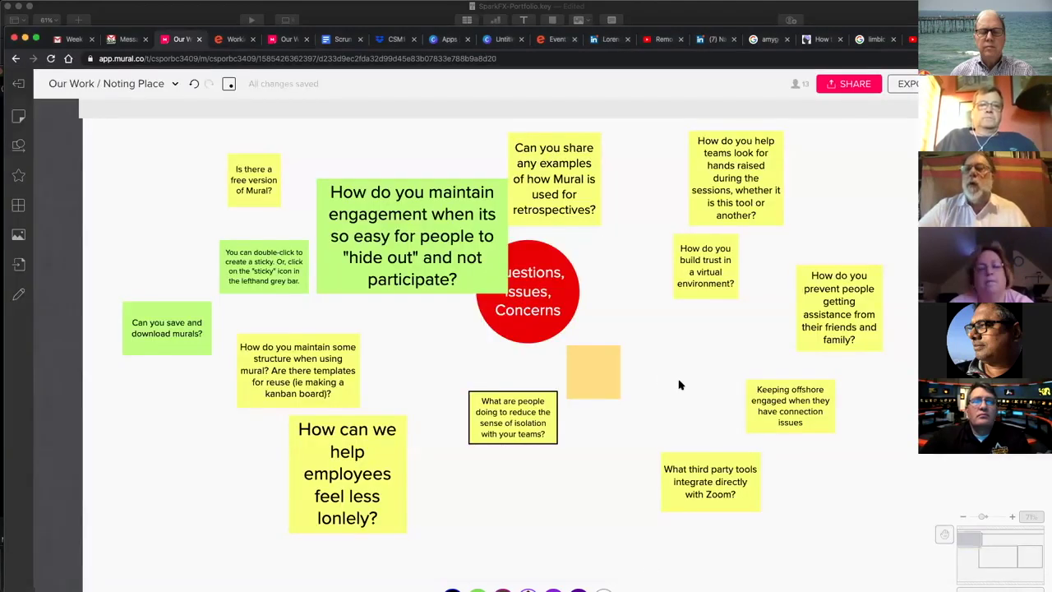
# Add a sticky note reading "Integrated tools with zoom" beside the question about third-party tools
pyautogui.doubleClick(578, 494)
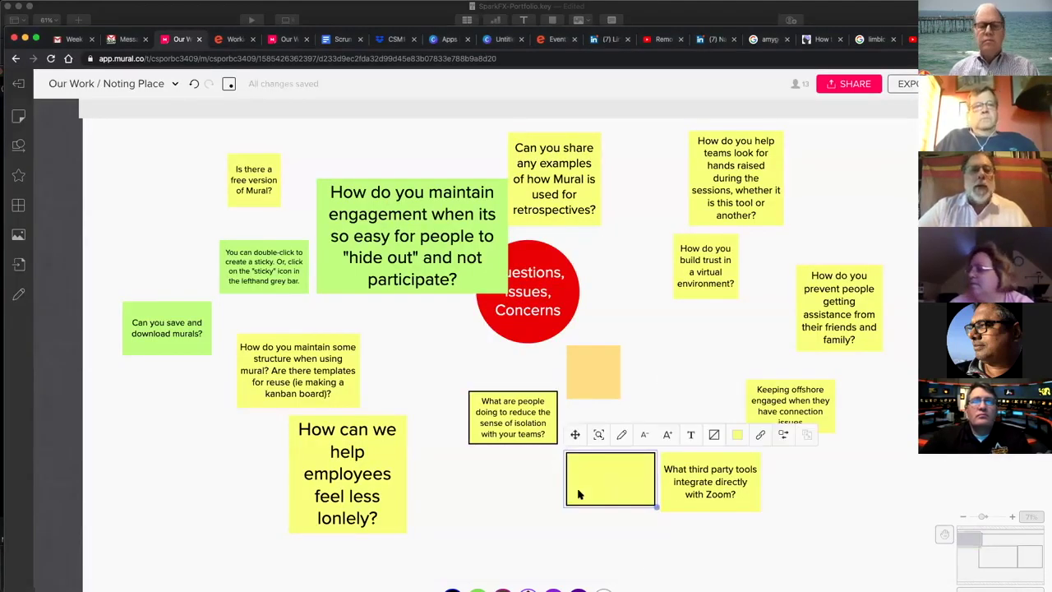
pyautogui.write('Integrate')
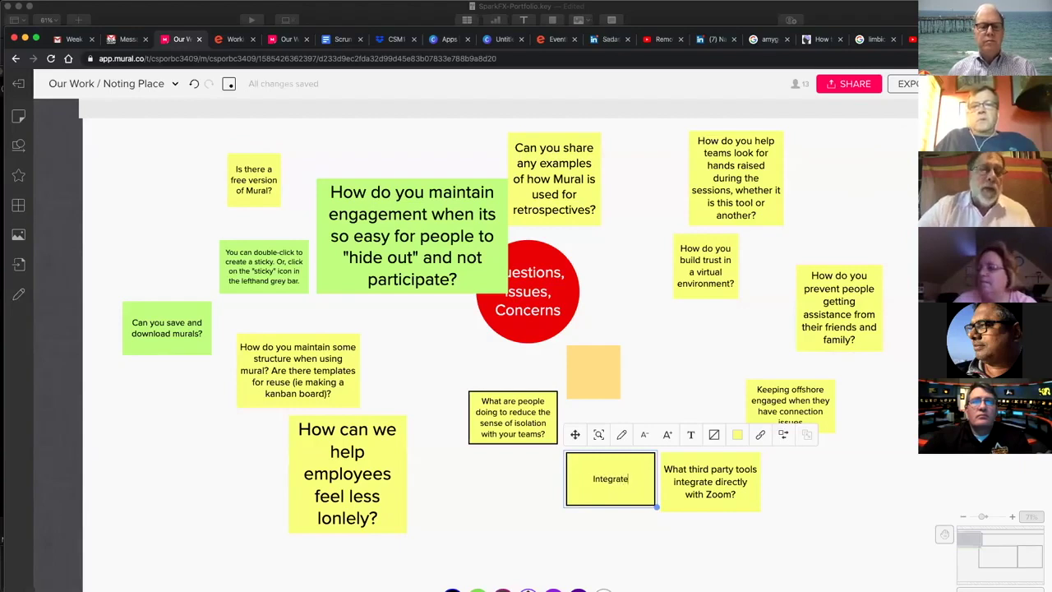
pyautogui.write('d tools with zoom')
# Switch to the Zoom meeting to check its participants and chat, and put the meeting window away again
pyautogui.moveTo(476, 381); pyautogui.dragTo(476, 389)
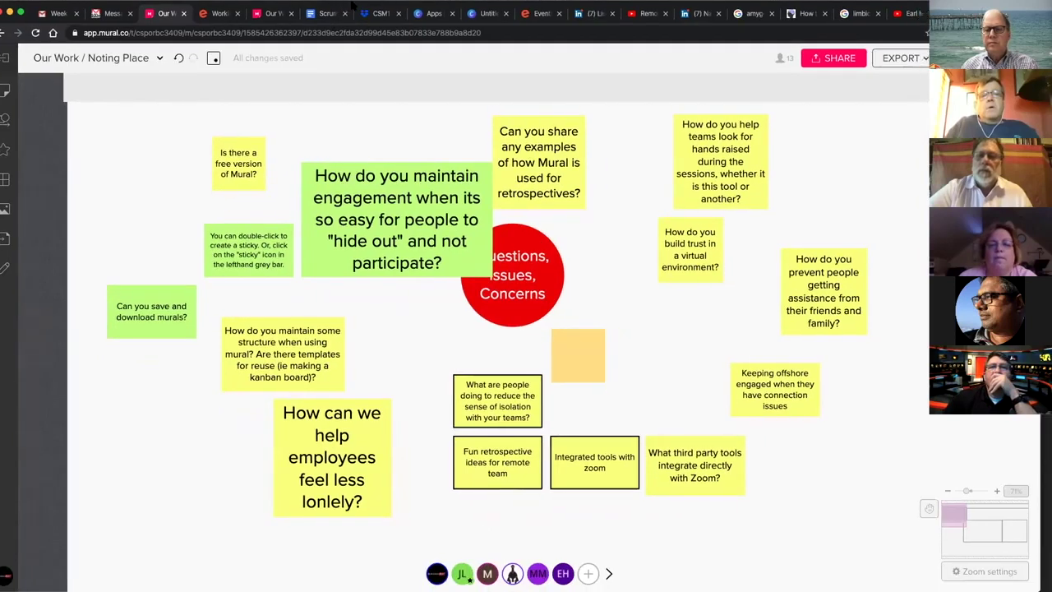
pyautogui.scroll(-1, 644, 550)
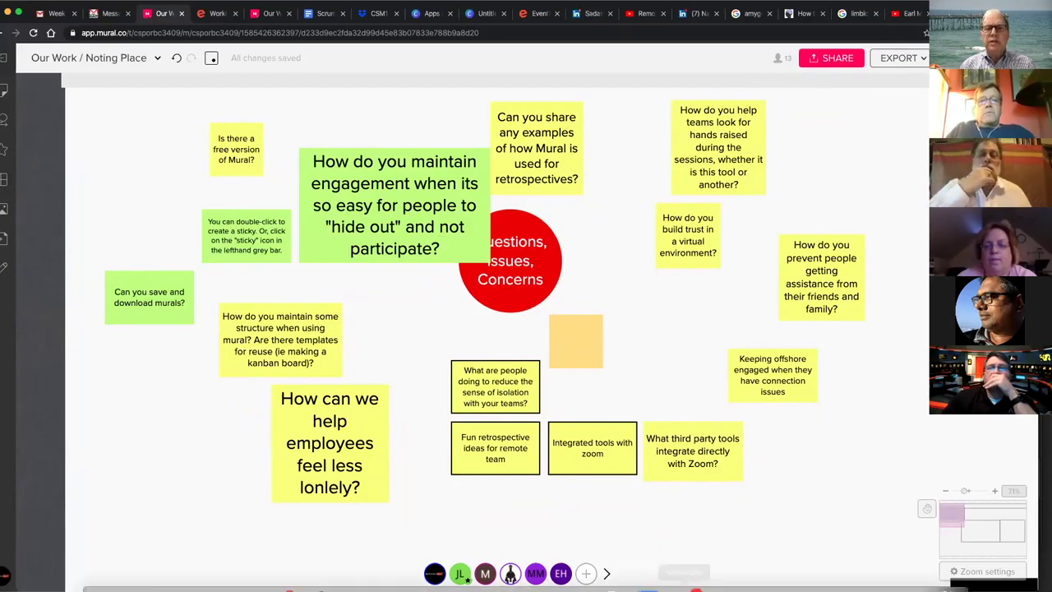
pyautogui.moveTo(679, 579)
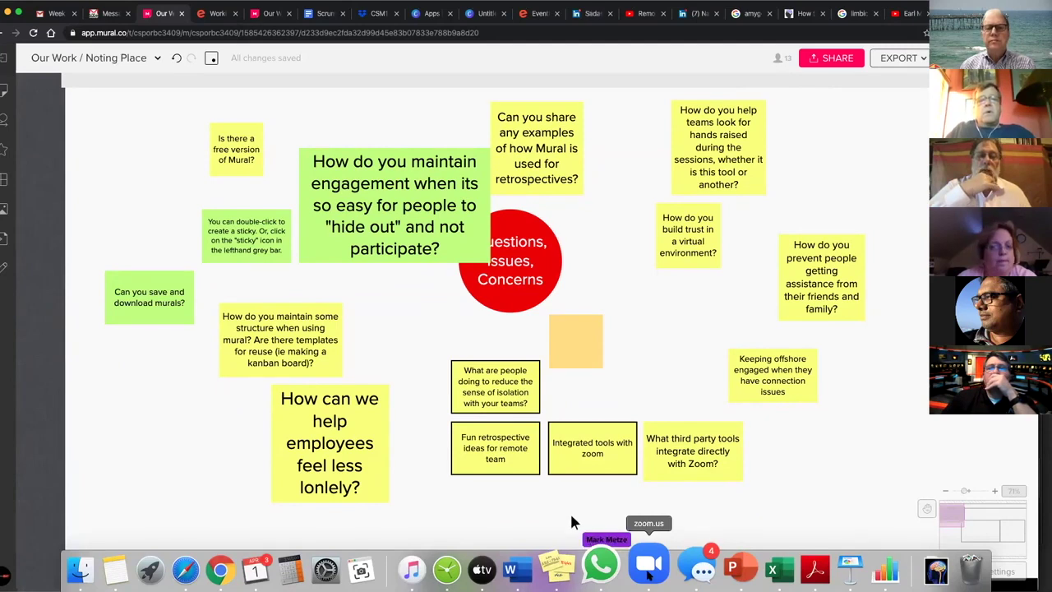
pyautogui.click(648, 567)
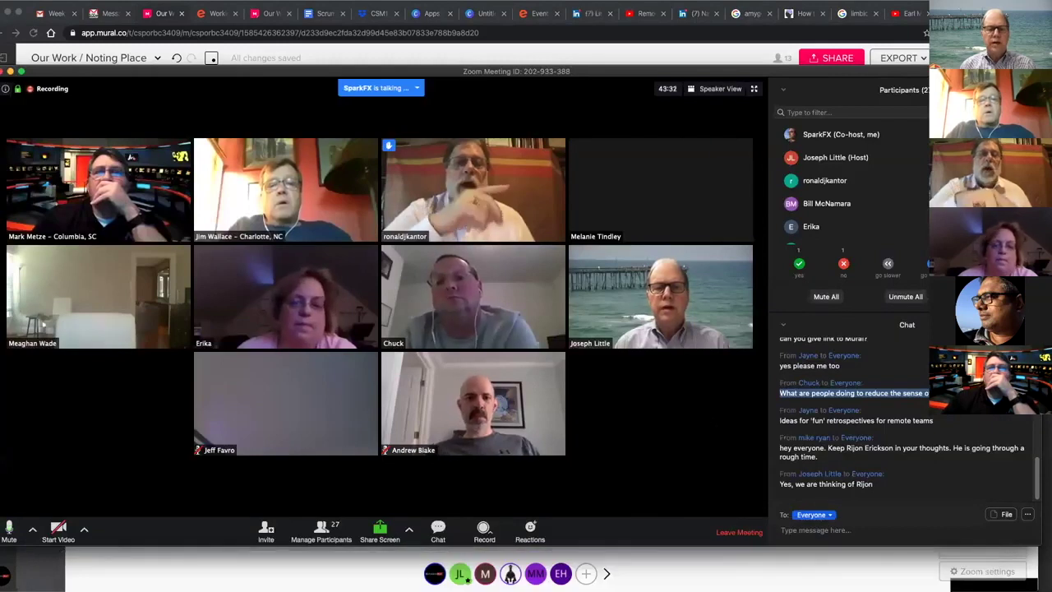
pyautogui.doubleClick(618, 71)
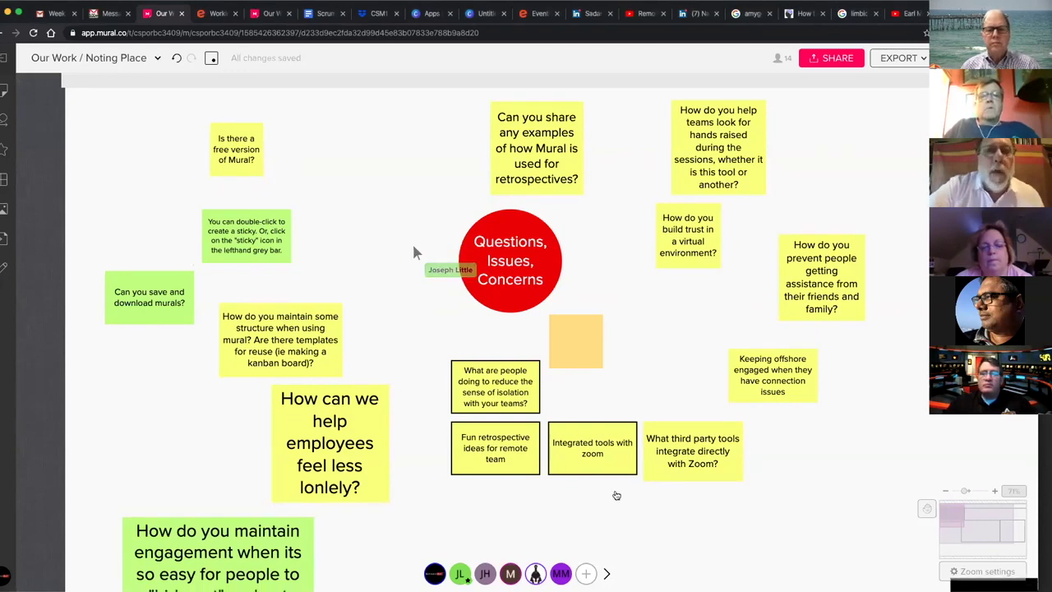
# Look over the wider board around the questions and browse the list of collaborators present on the mural
pyautogui.scroll(-1, 364, 196)
pyautogui.scroll(-3, 364, 195)
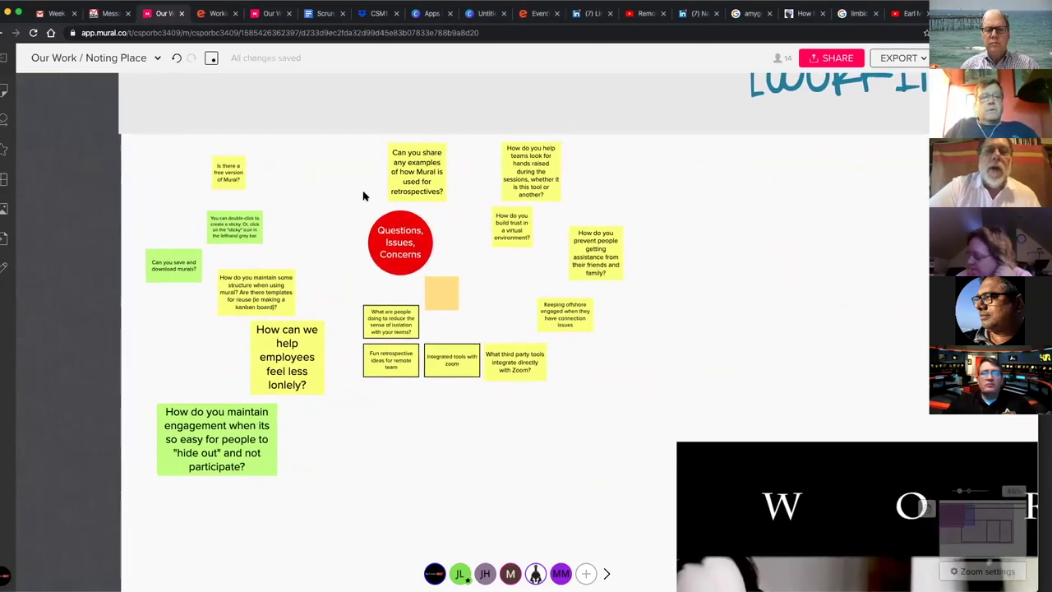
pyautogui.scroll(-3, 364, 196)
pyautogui.scroll(1, 364, 195)
pyautogui.hscroll(5, 364, 195)
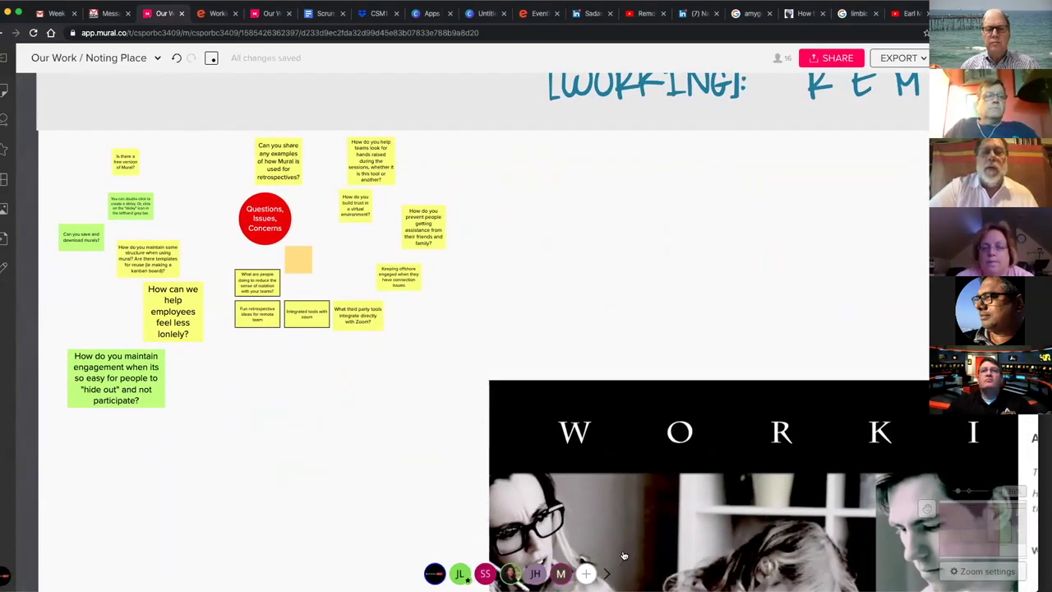
pyautogui.click(606, 573)
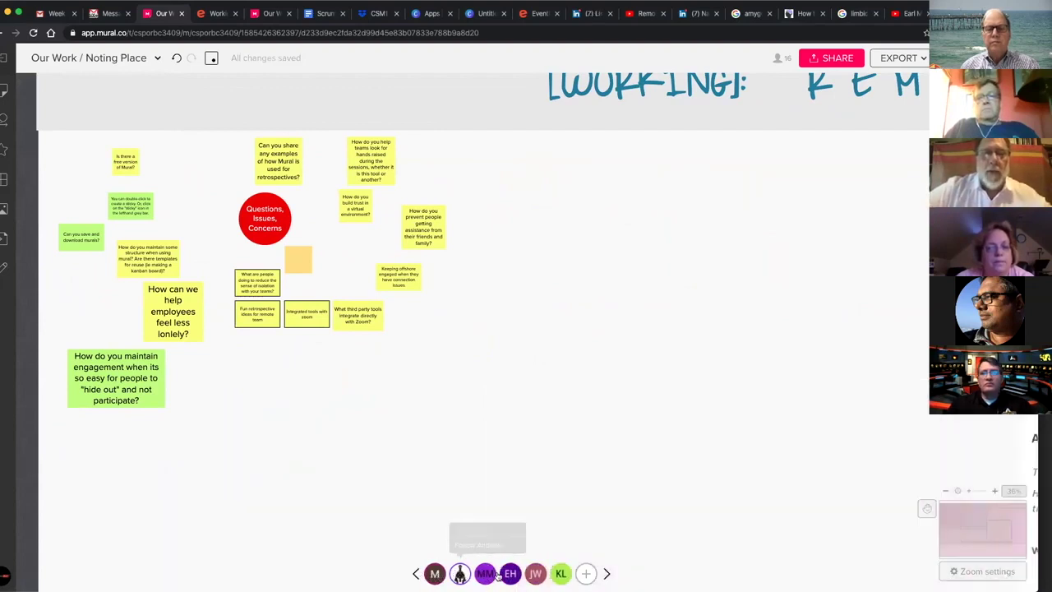
pyautogui.click(414, 575)
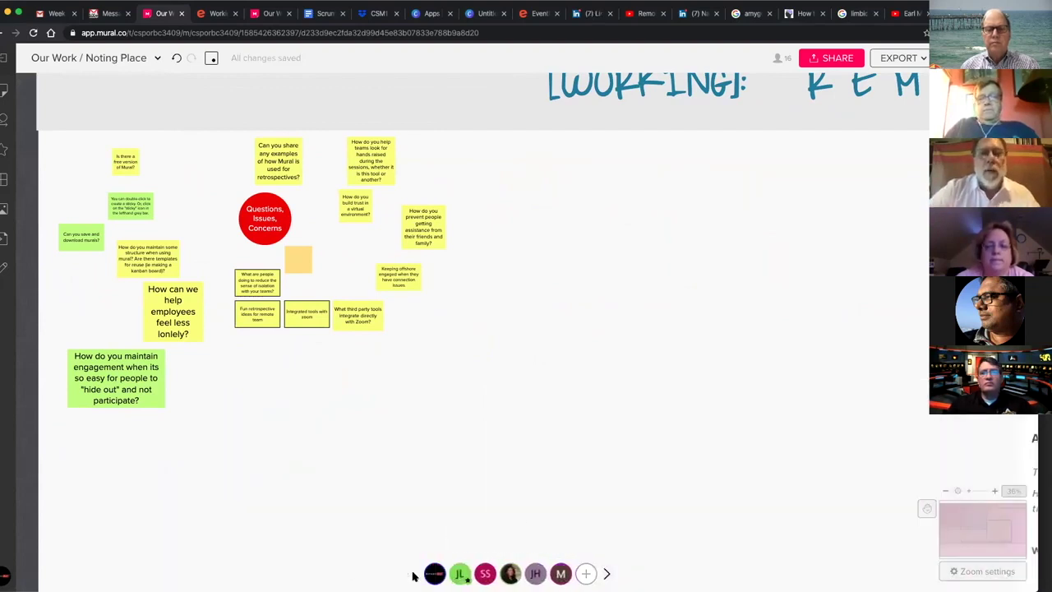
pyautogui.click(434, 573)
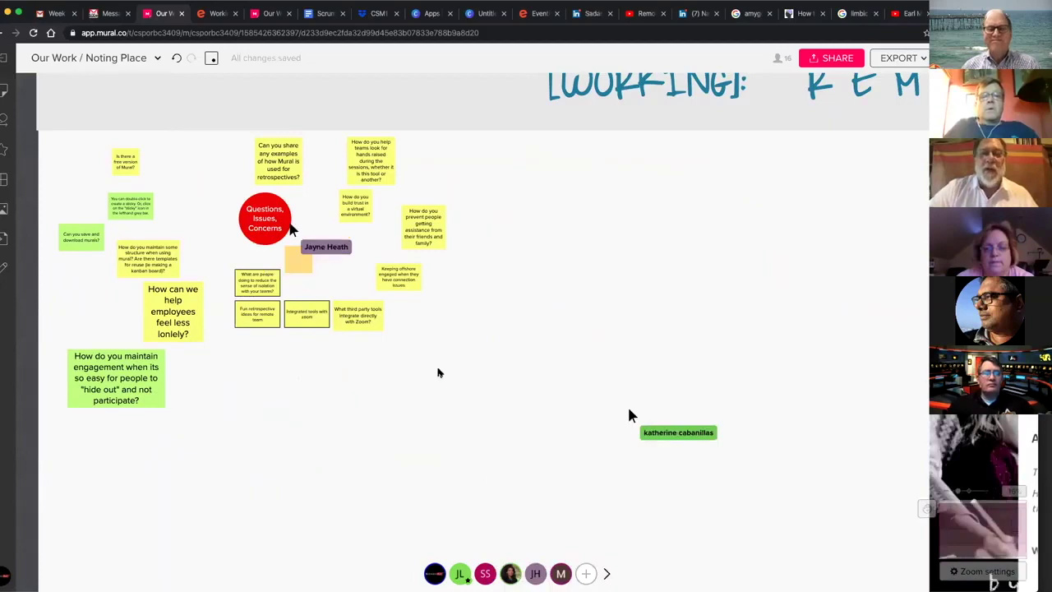
# Add a sticky note reading "ENTER YOUT QUESTION HERE" in the empty area beside the questions and enlarge it about threefold
pyautogui.doubleClick(466, 341)
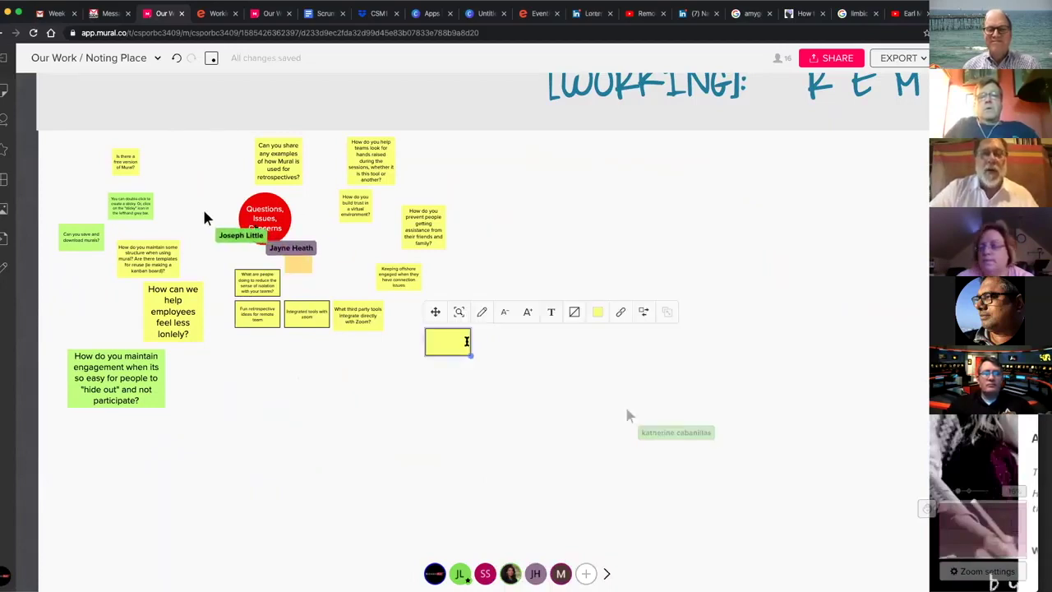
pyautogui.write('ENTER.')
pyautogui.write(' YOUR')
pyautogui.write(' QUESTI')
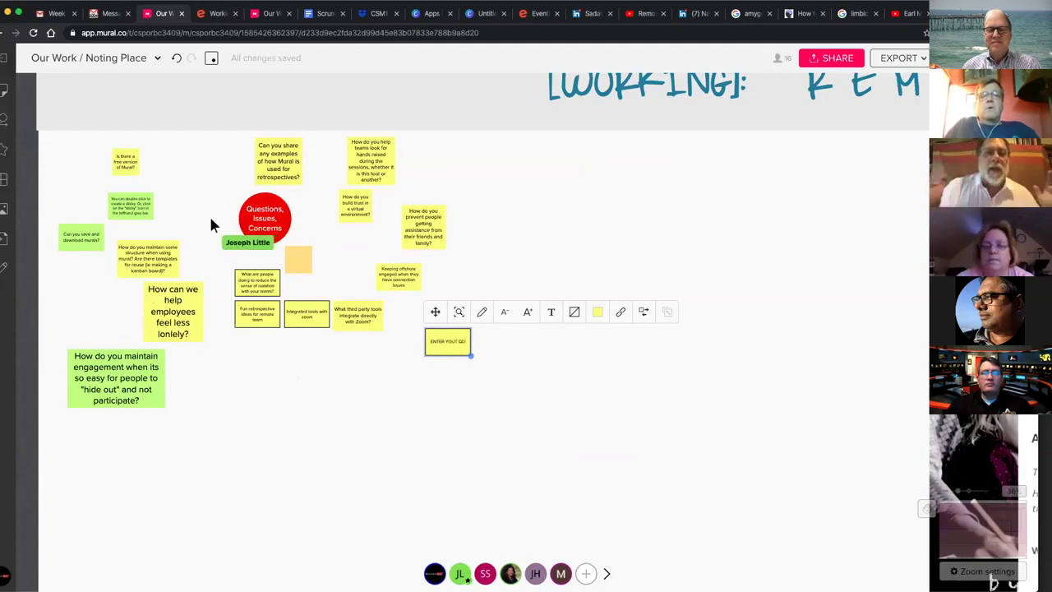
pyautogui.write('ON HERE')
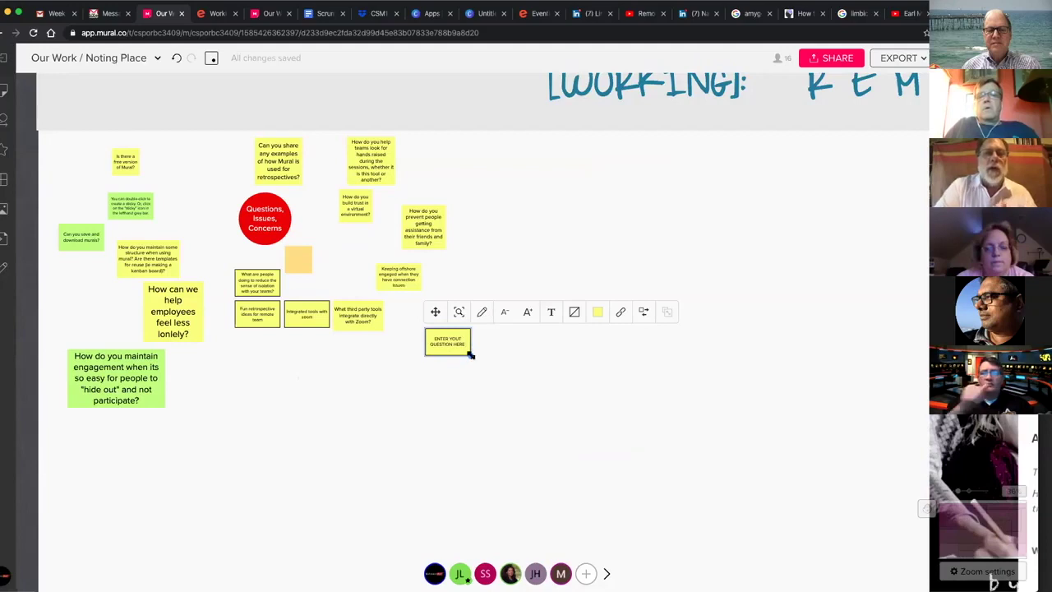
pyautogui.moveTo(470, 353); pyautogui.dragTo(569, 413)
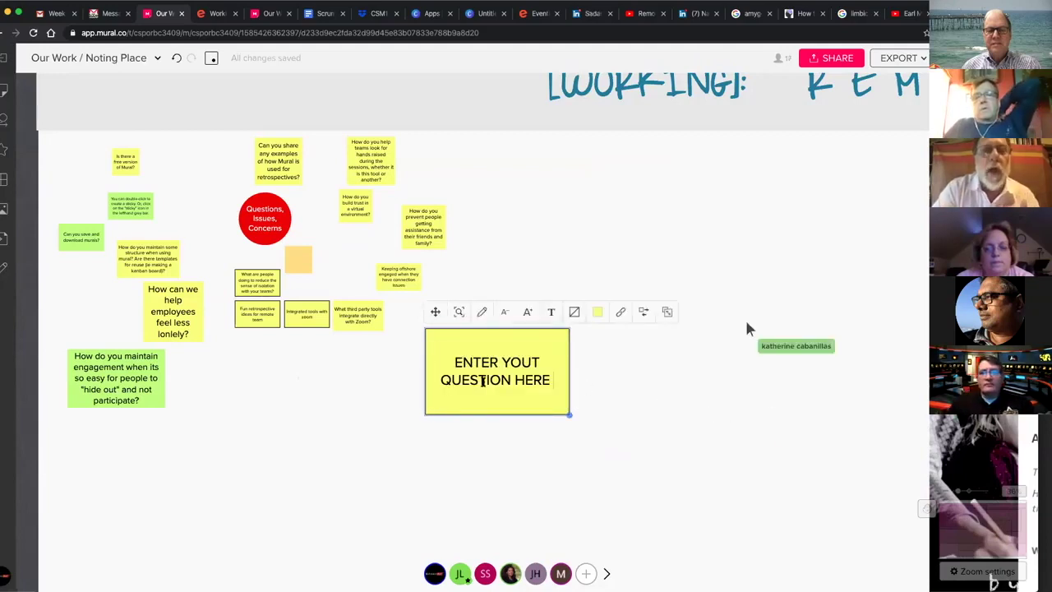
# Correct the large note's text to "ENTER YOUR QUESTION HERE" and move the note farther right of the questions
pyautogui.moveTo(533, 362); pyautogui.dragTo(541, 362)
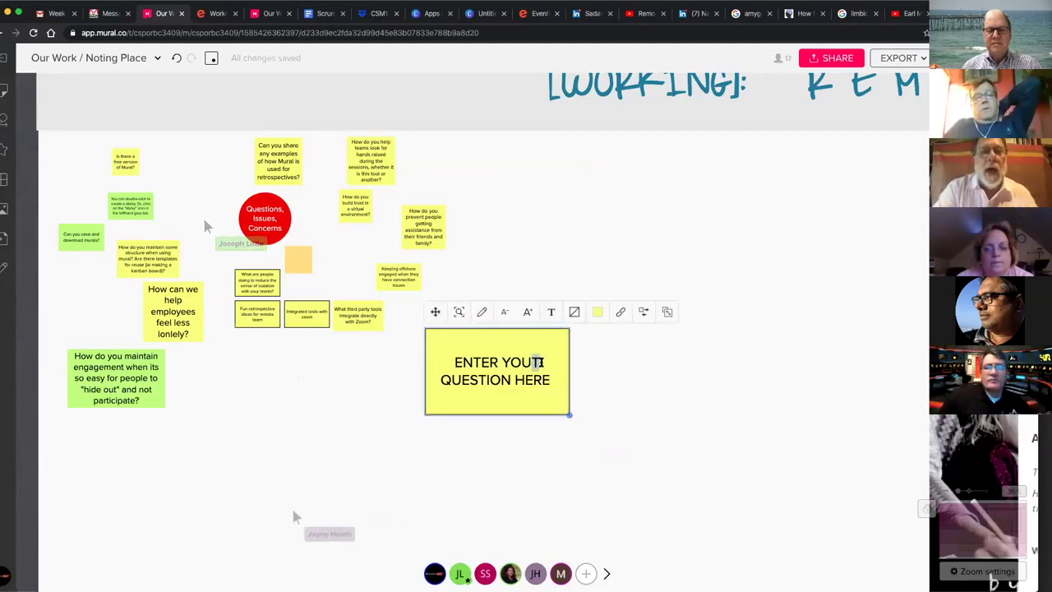
pyautogui.write('R')
pyautogui.click(612, 369)
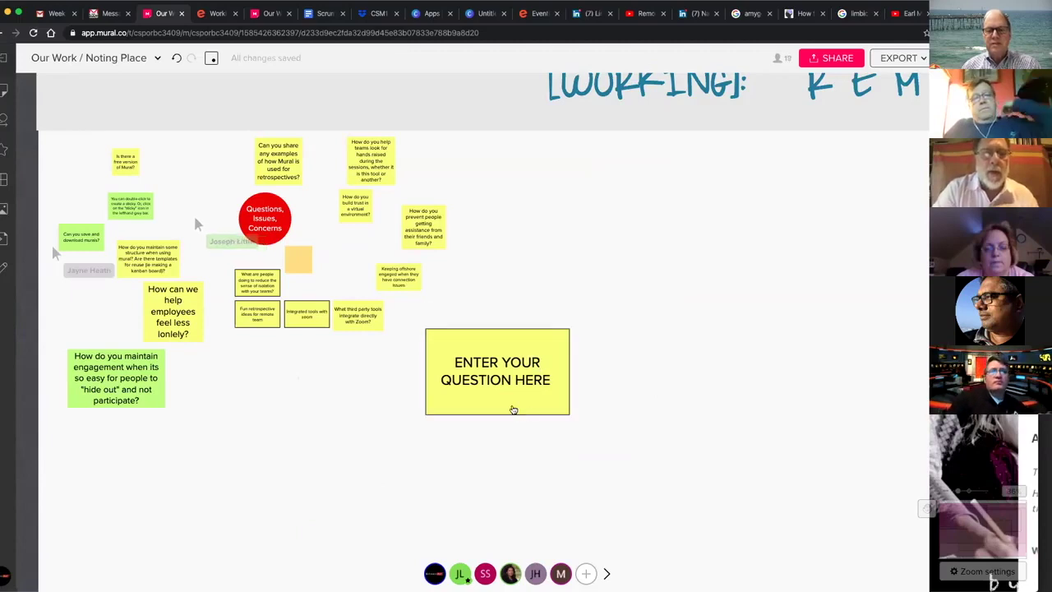
pyautogui.moveTo(515, 409); pyautogui.dragTo(611, 397)
pyautogui.click(282, 429)
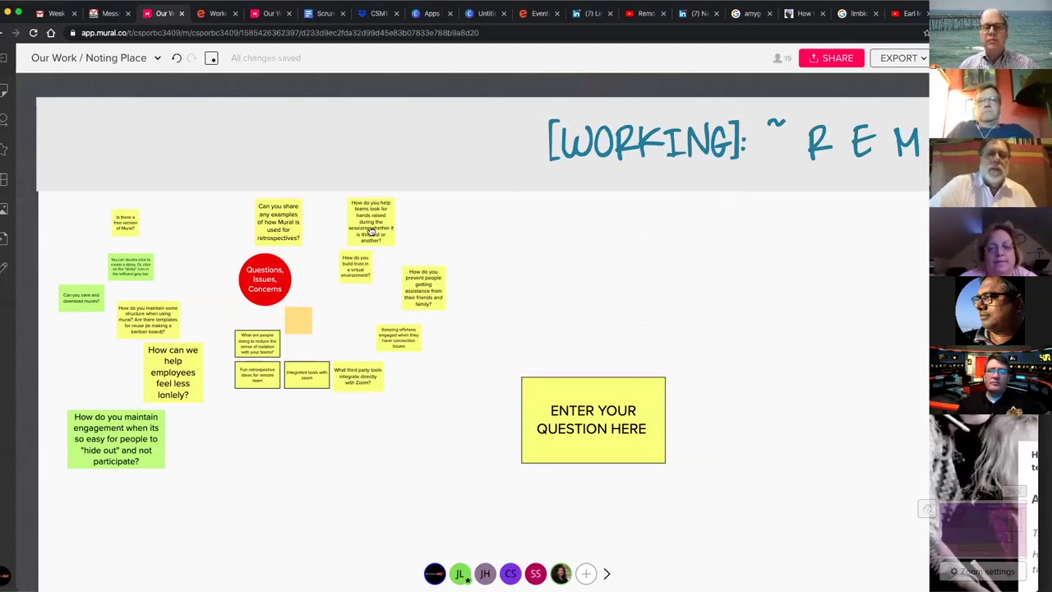
# Move the raised-hands question to the free area farther right and add a grey sticky note directly beside it
pyautogui.moveTo(369, 231); pyautogui.dragTo(477, 254)
pyautogui.click(530, 312)
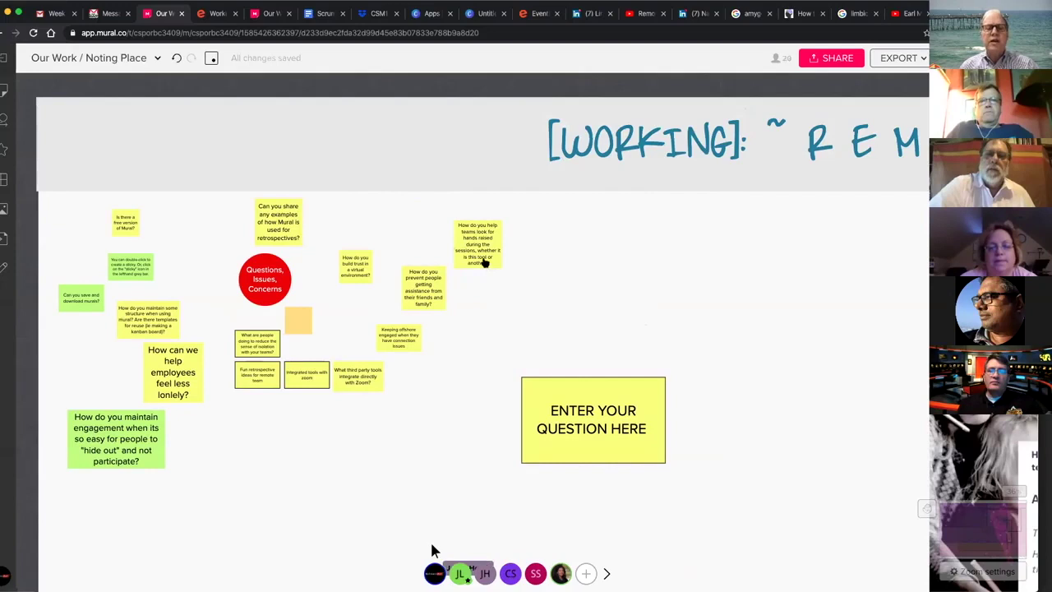
pyautogui.doubleClick(521, 229)
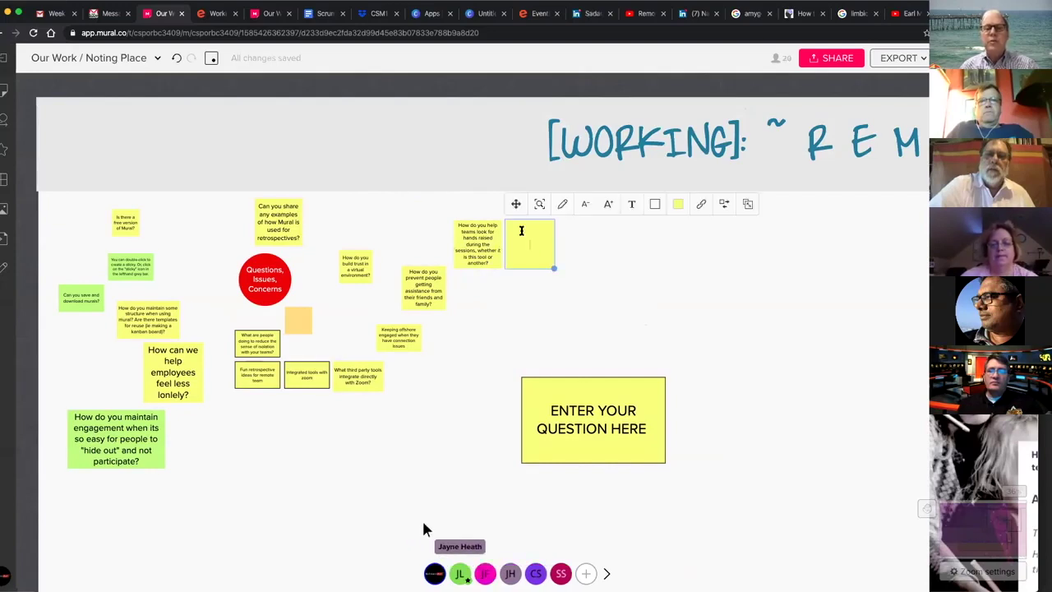
pyautogui.click(679, 205)
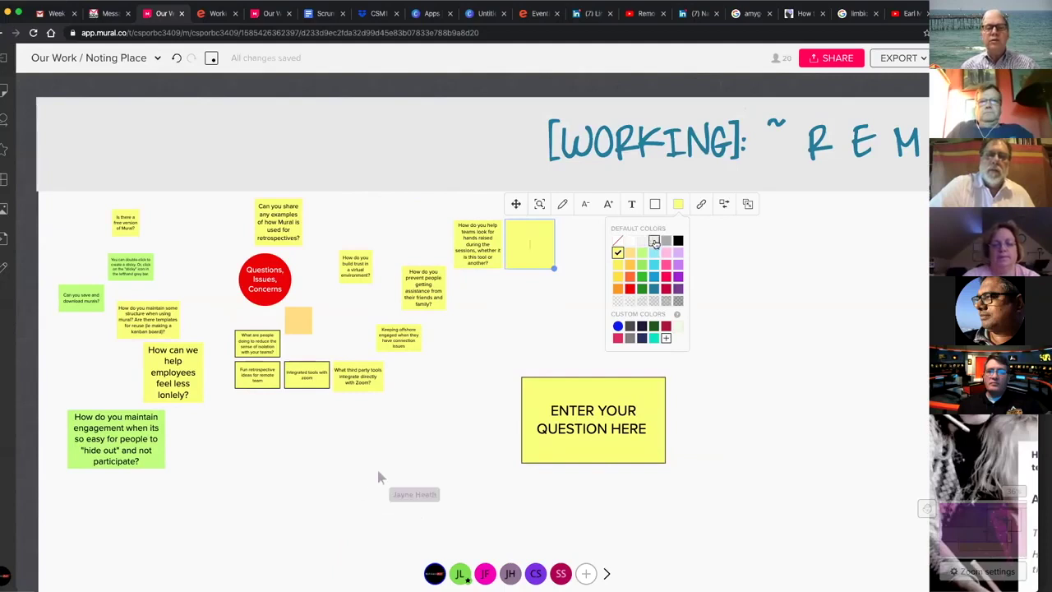
pyautogui.click(654, 240)
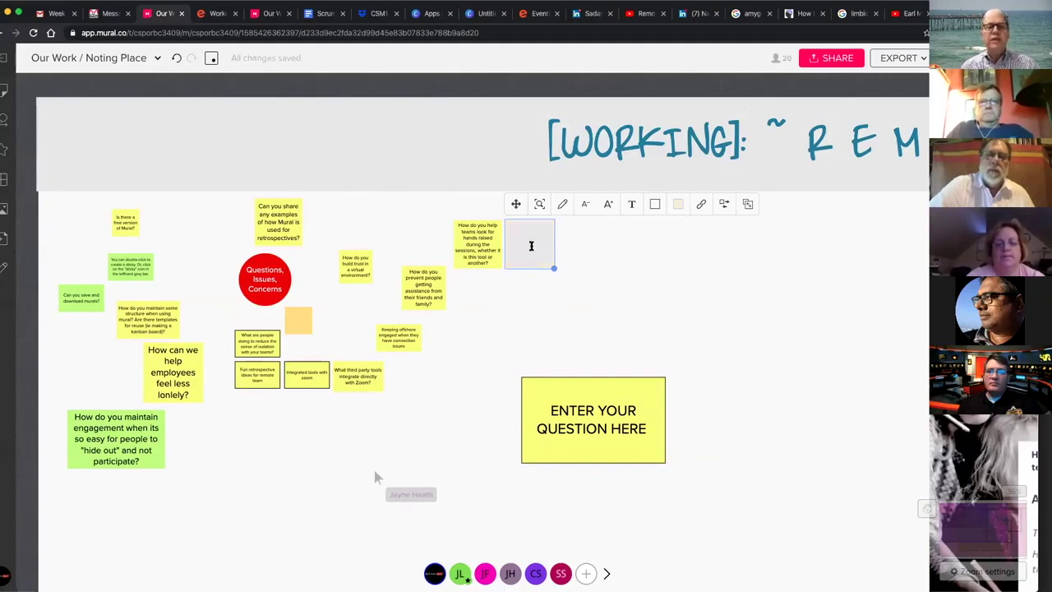
# Write "click on participants and you will see the icon to raise hands" on the new grey note
pyautogui.write('ck')
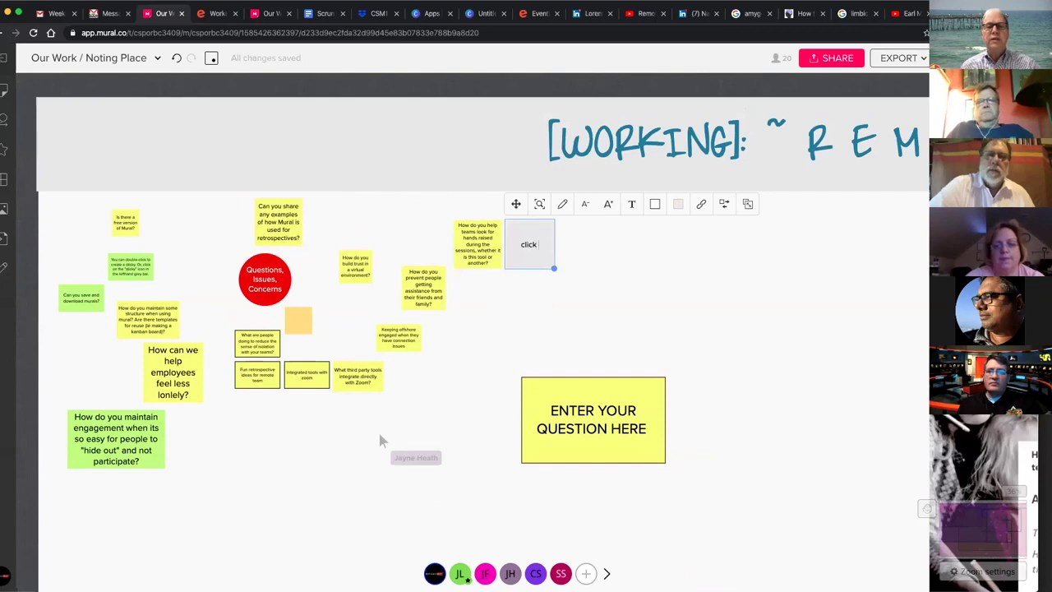
pyautogui.write(' on participants and yuj w')
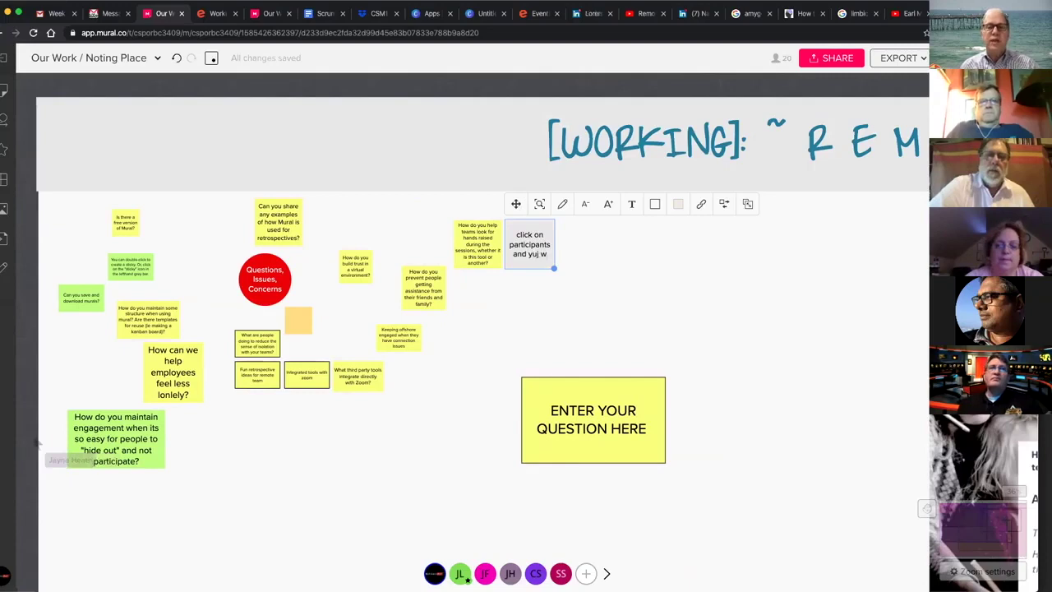
pyautogui.press('BackSpace')
pyautogui.press('BackSpace')
pyautogui.press('BackSpace')
pyautogui.press('BackSpace')
pyautogui.write('ou')
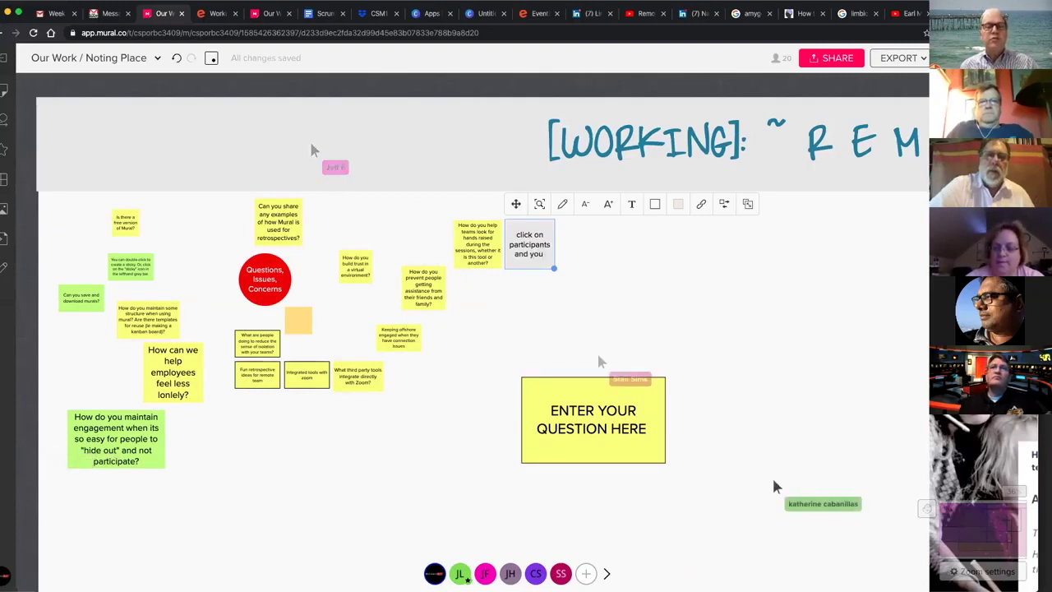
pyautogui.write(' will see the')
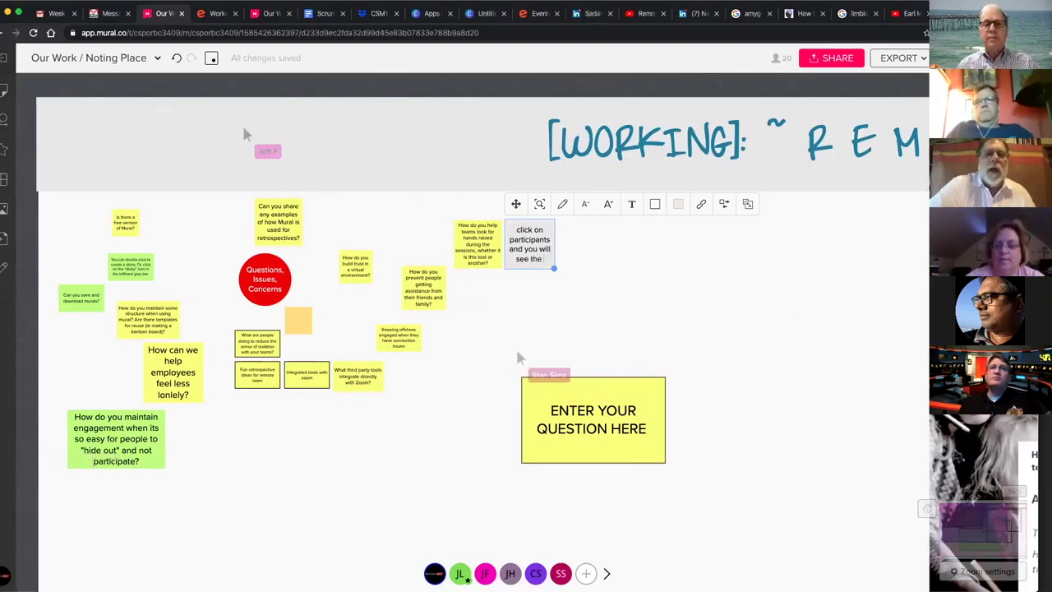
pyautogui.write(' icon to r')
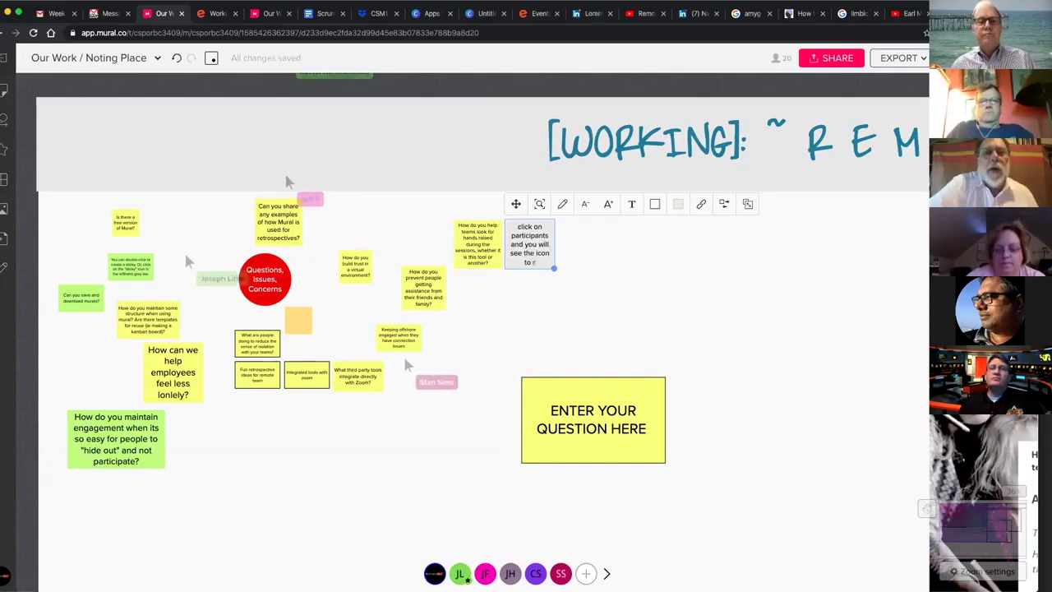
pyautogui.write('aise hands')
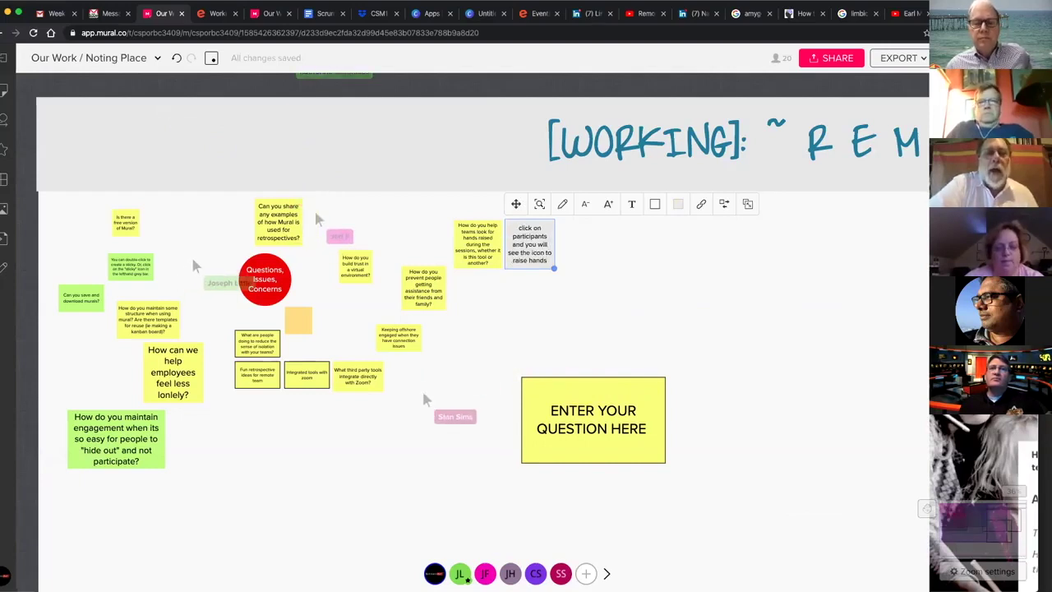
# Tuck the grey answer note behind the raised-hands question's upper right, and move the "prevent people getting assistance" question below that pair
pyautogui.moveTo(532, 252); pyautogui.dragTo(507, 240)
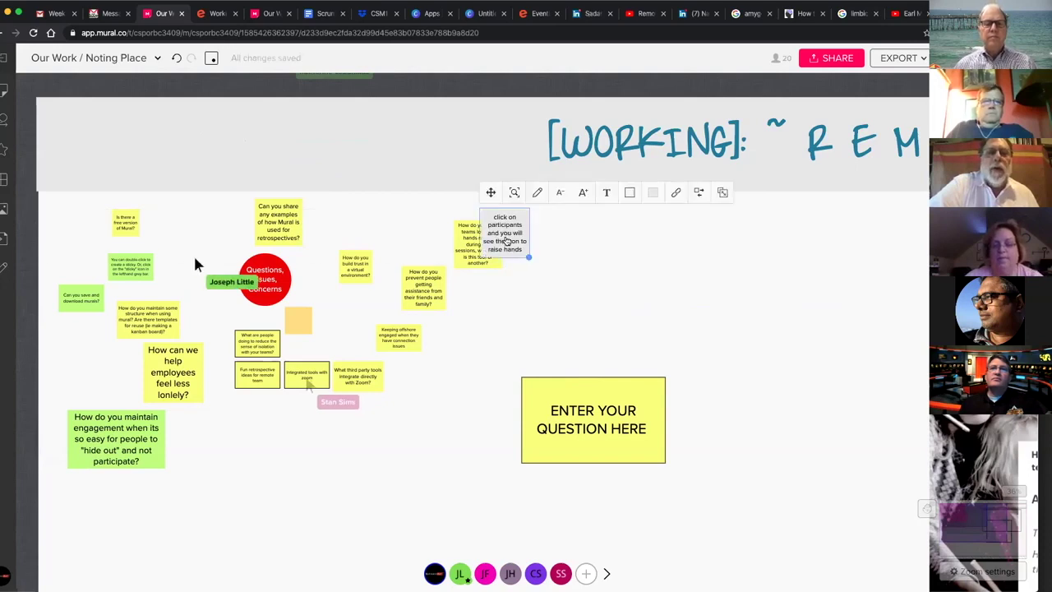
pyautogui.rightClick(507, 240)
pyautogui.click(549, 339)
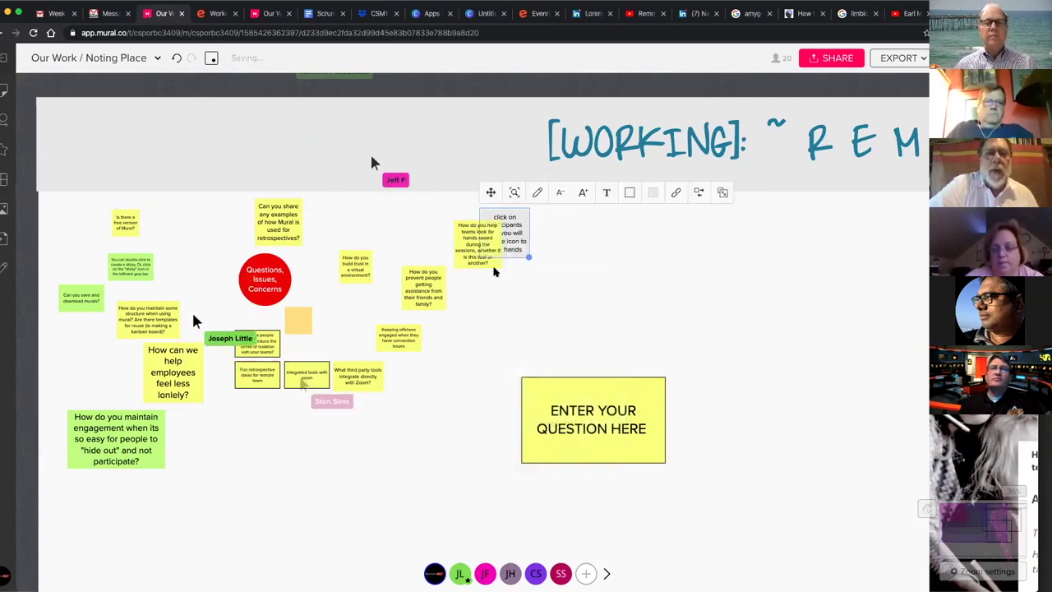
pyautogui.moveTo(516, 245); pyautogui.dragTo(530, 246)
pyautogui.click(517, 276)
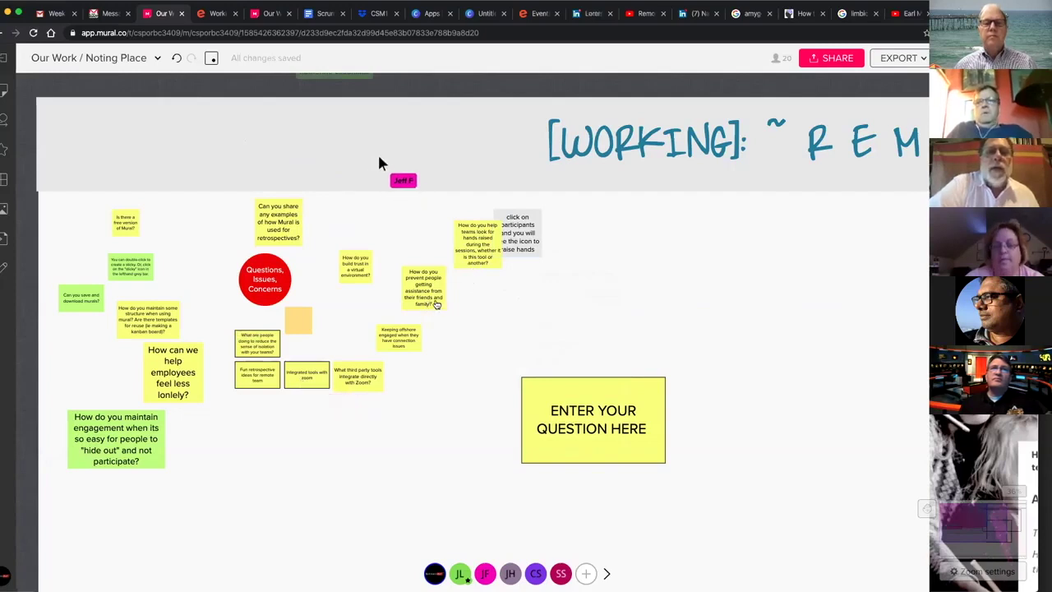
pyautogui.moveTo(436, 304); pyautogui.dragTo(481, 333)
pyautogui.click(523, 257)
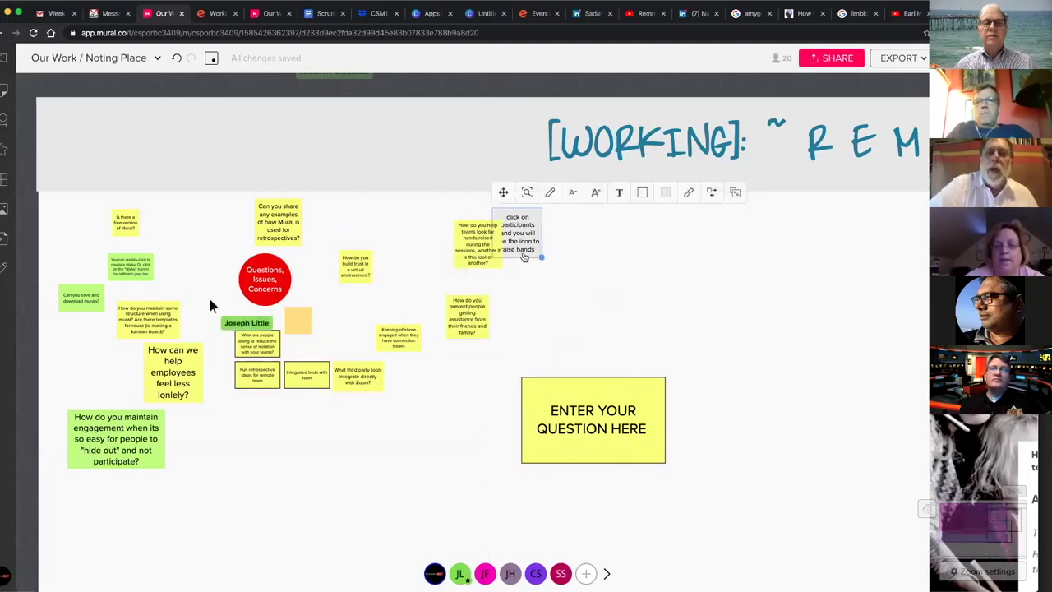
pyautogui.hotkey('ctrl', 'd')
pyautogui.doubleClick(561, 236)
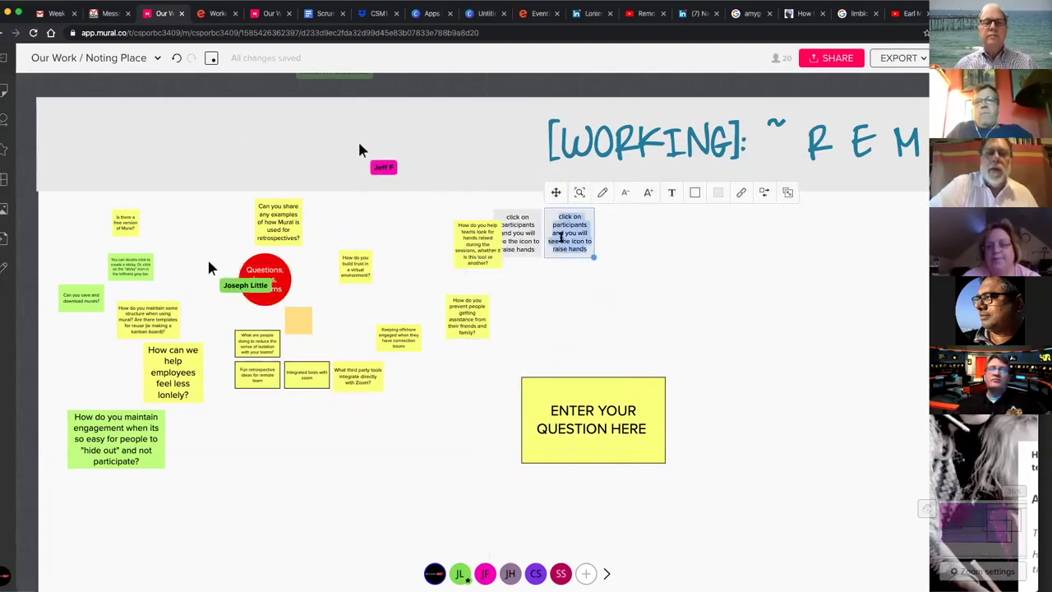
pyautogui.write('Can you explain this')
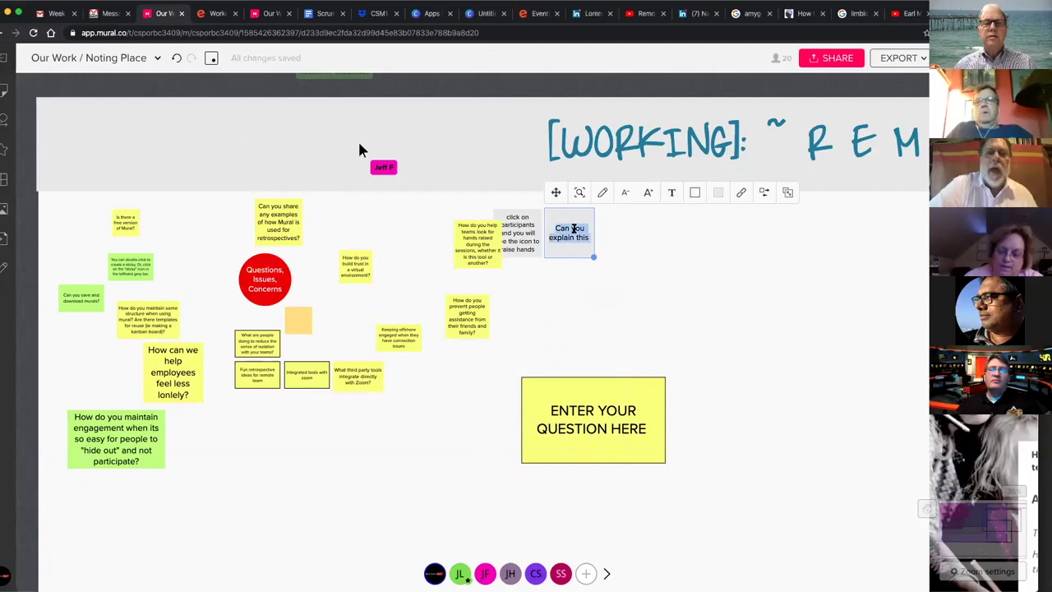
pyautogui.press('BackSpace')
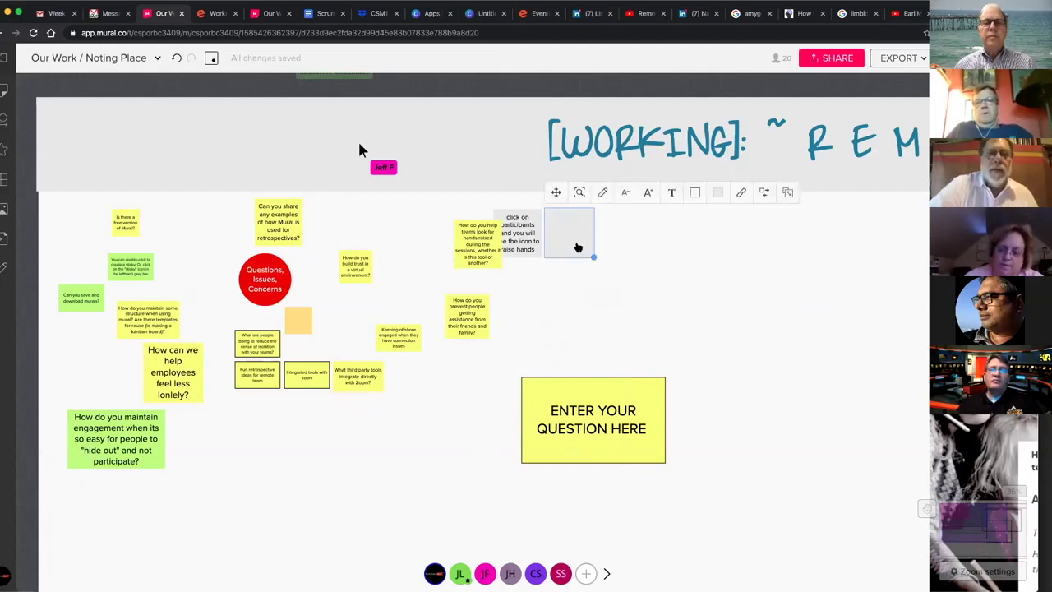
pyautogui.press('Delete')
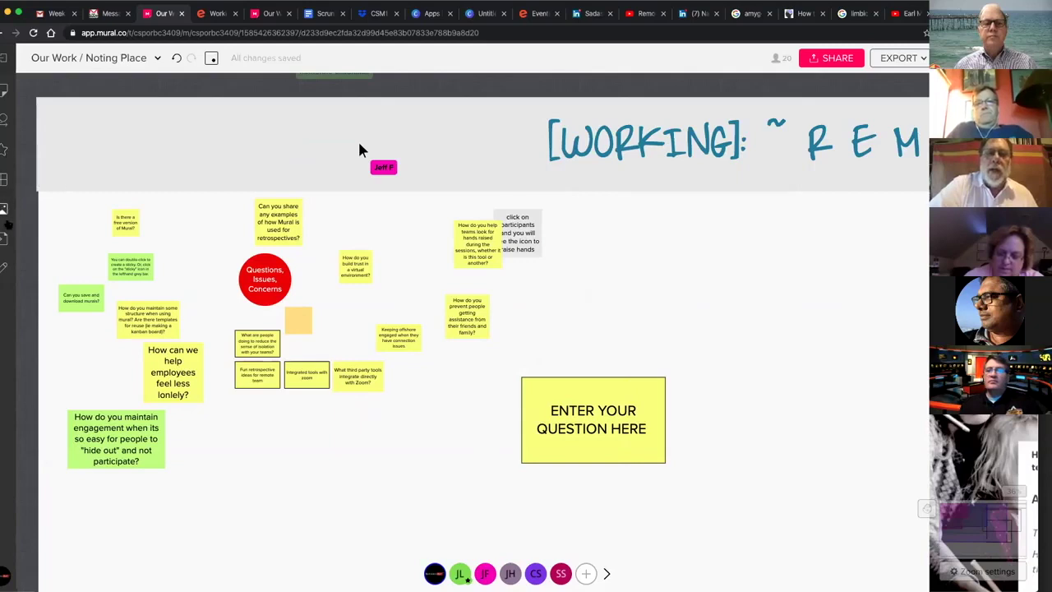
# Place a double speech-bubble icon at the upper right corner of the "prevent people getting assistance" question
pyautogui.click(5, 210)
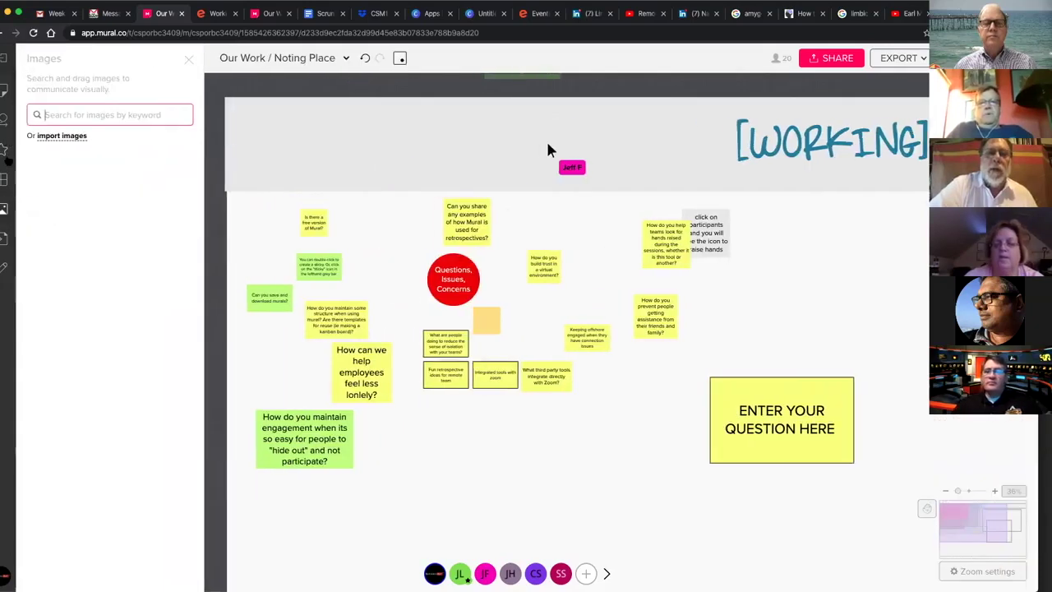
pyautogui.click(4, 149)
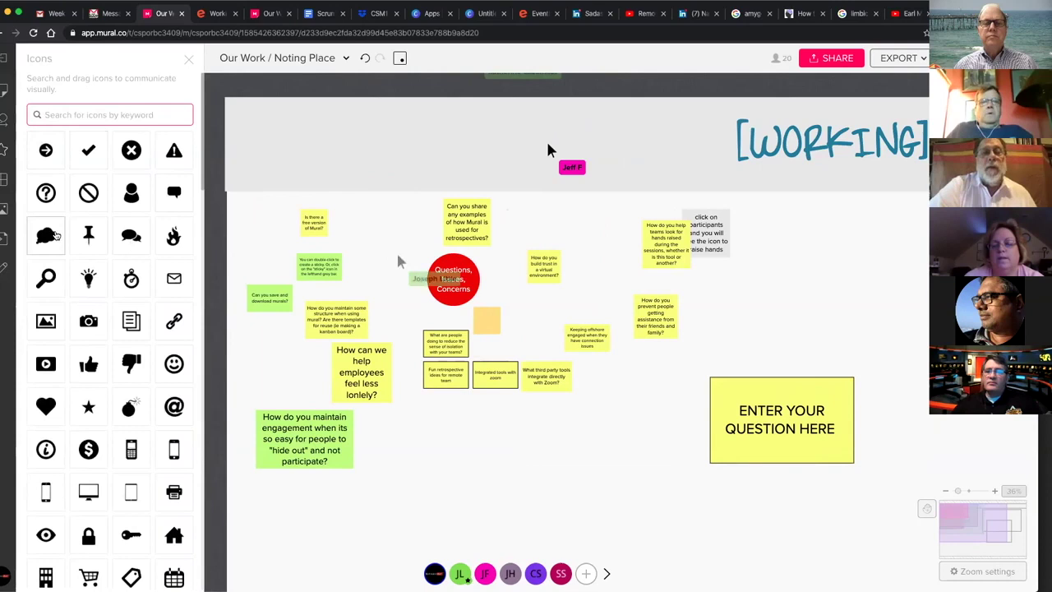
pyautogui.click(673, 291)
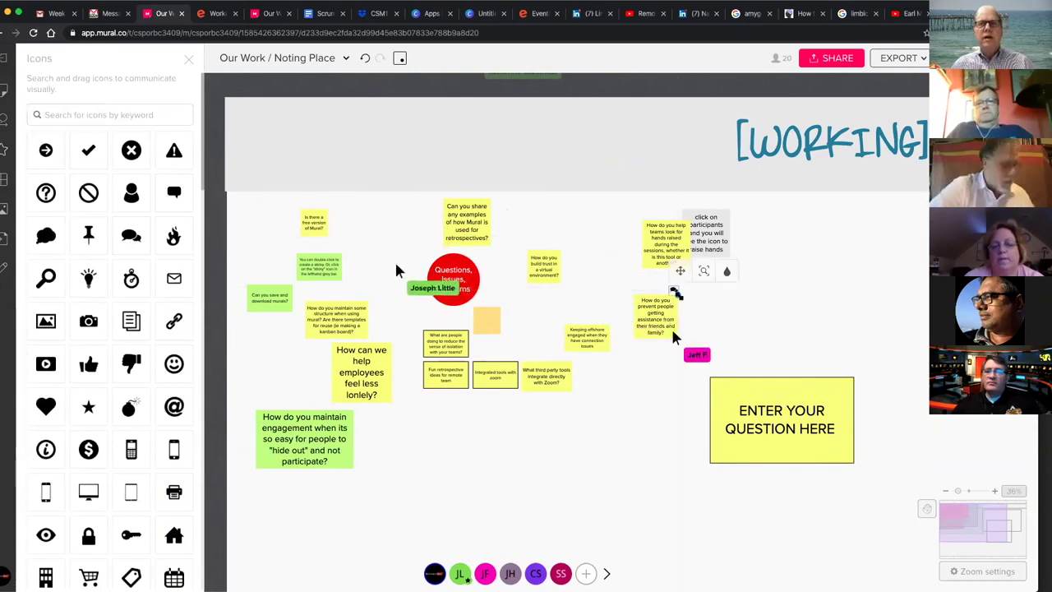
# Add a small grey sticky note reading "Can you explain this" right beside the "prevent people getting assistance" question
pyautogui.rightClick(698, 301)
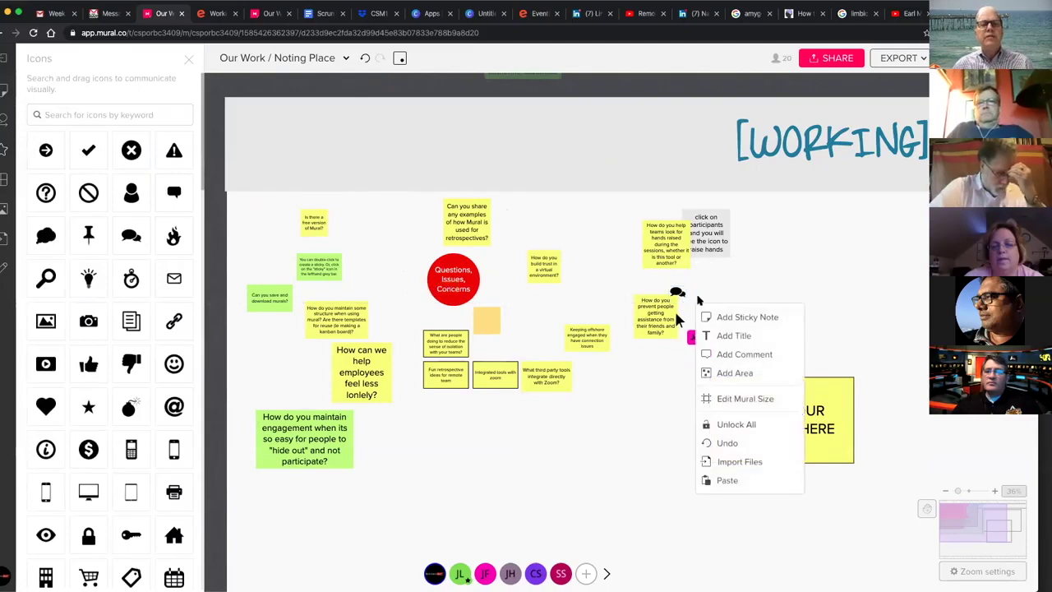
pyautogui.click(747, 317)
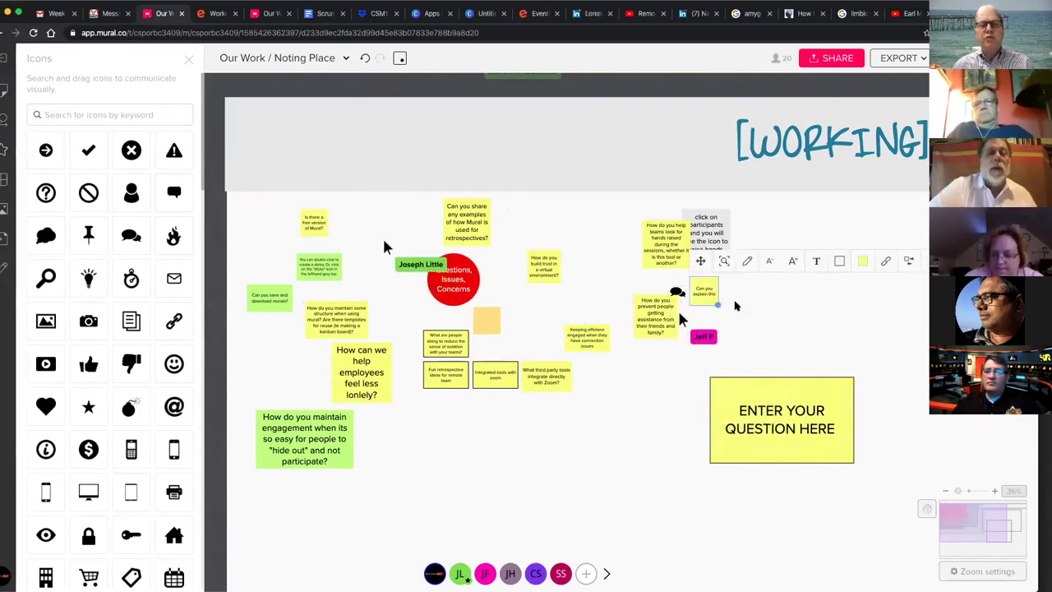
pyautogui.moveTo(712, 305); pyautogui.dragTo(703, 321)
pyautogui.click(855, 280)
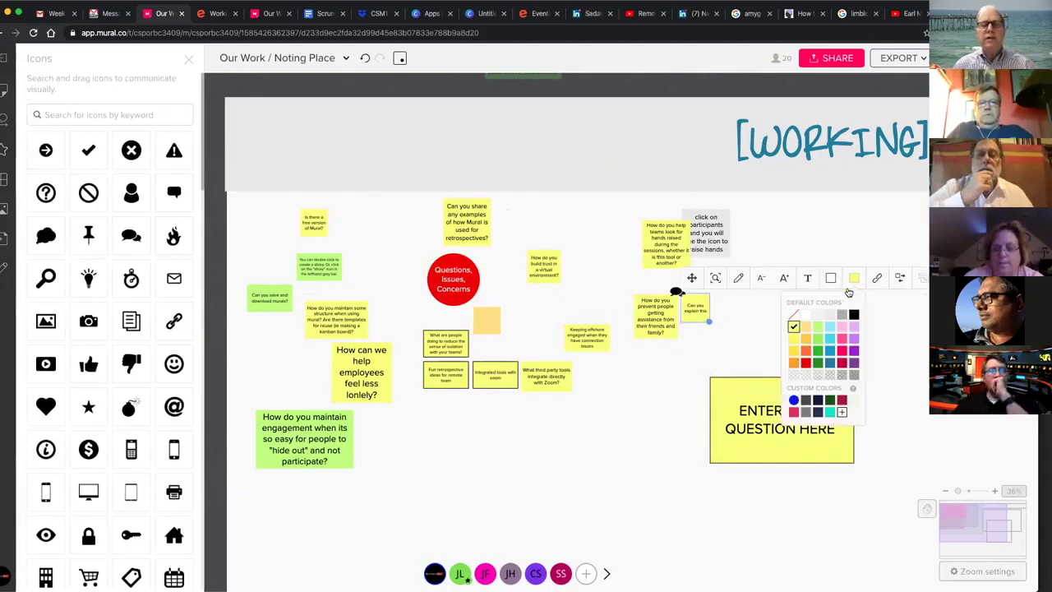
pyautogui.click(830, 315)
pyautogui.click(819, 318)
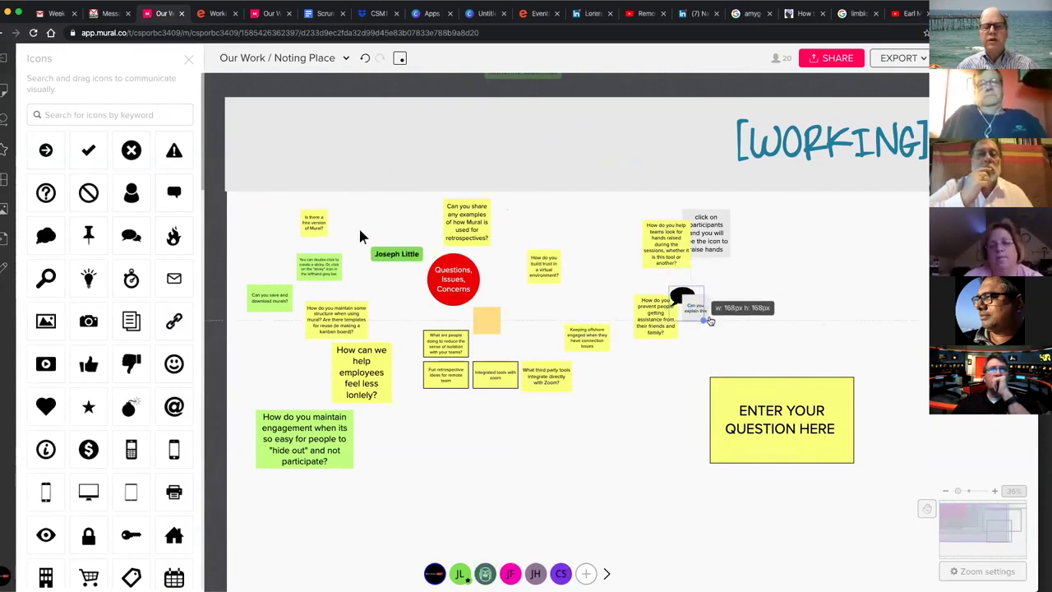
# Enlarge the speech-bubble icon and bring it to the front of the neighbouring notes
pyautogui.rightClick(690, 301)
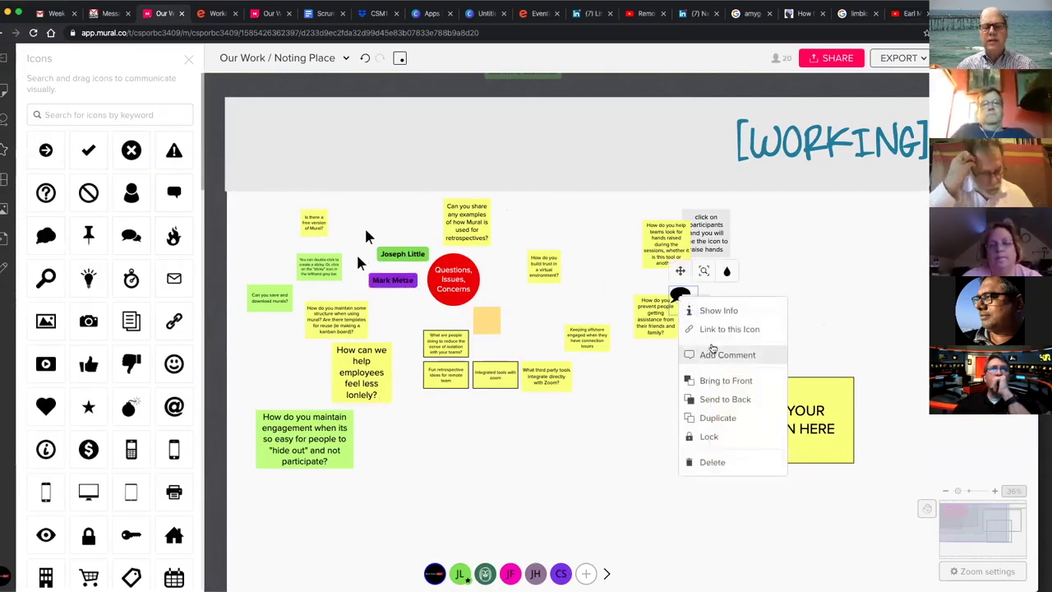
pyautogui.click(717, 381)
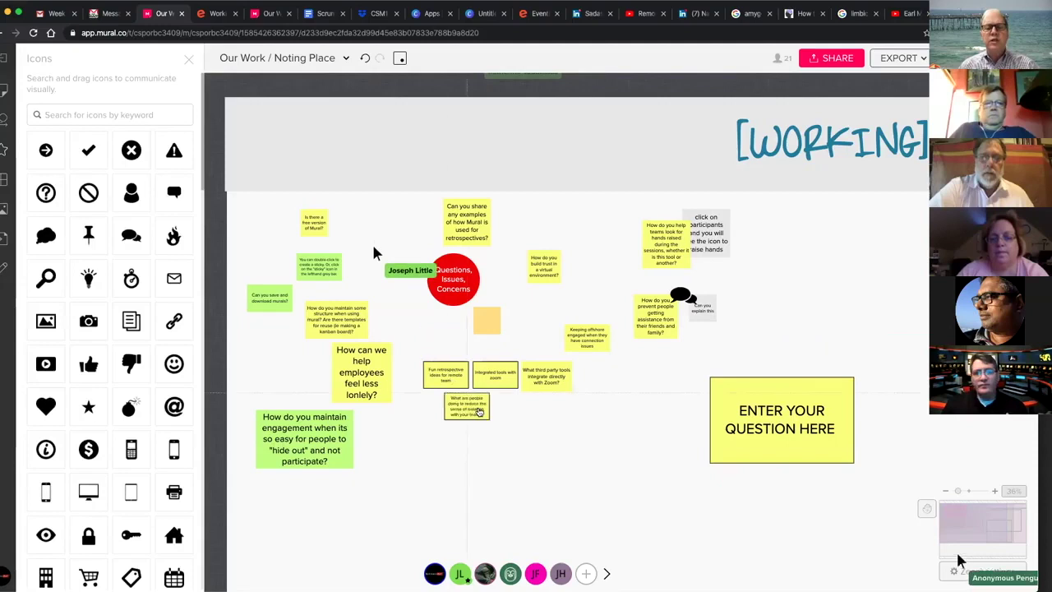
# Regroup the lower questions by topic: isolation beside offshore engagement, third-party tools under "Integrated tools with zoom", and fun retrospective ideas above
pyautogui.moveTo(588, 341); pyautogui.dragTo(578, 445)
pyautogui.click(629, 448)
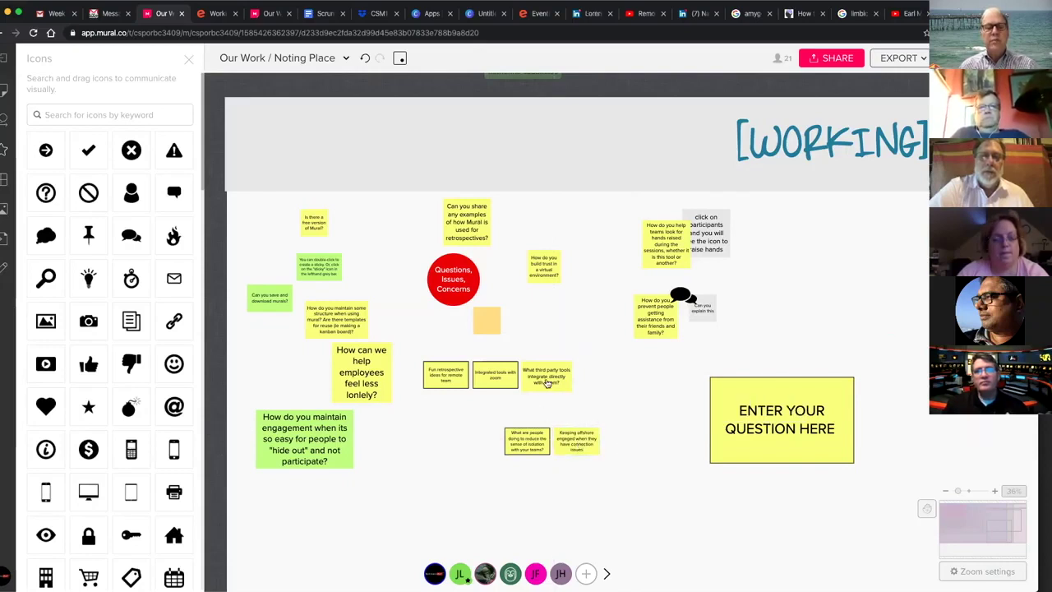
pyautogui.moveTo(543, 381); pyautogui.dragTo(564, 311)
pyautogui.click(530, 408)
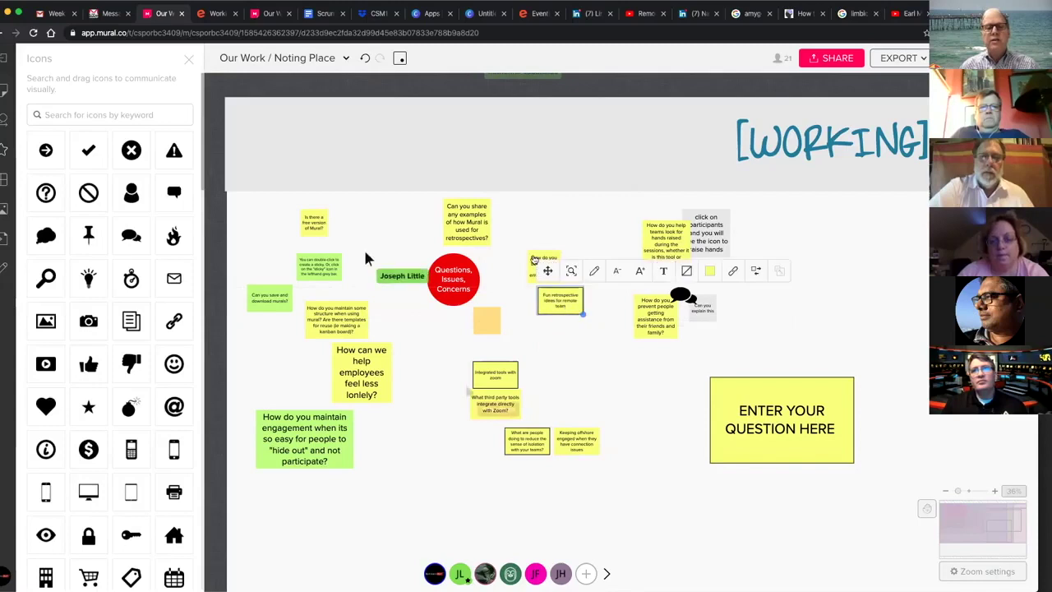
# Move the "How do you build trust in a virtual environment?" question directly below the sense-of-isolation question
pyautogui.click(525, 263)
pyautogui.moveTo(525, 263); pyautogui.dragTo(503, 473)
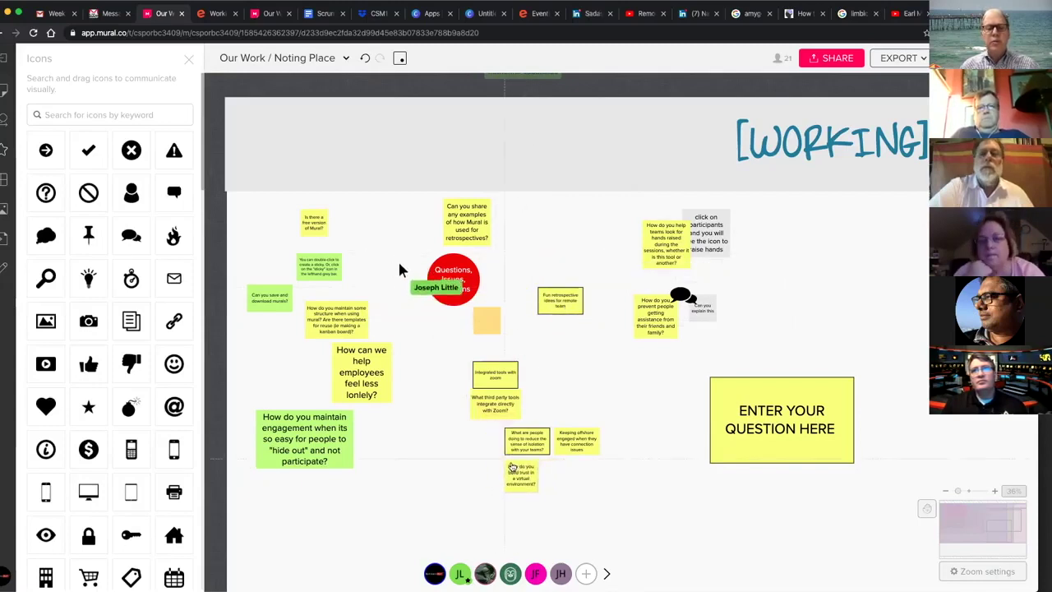
pyautogui.click(601, 455)
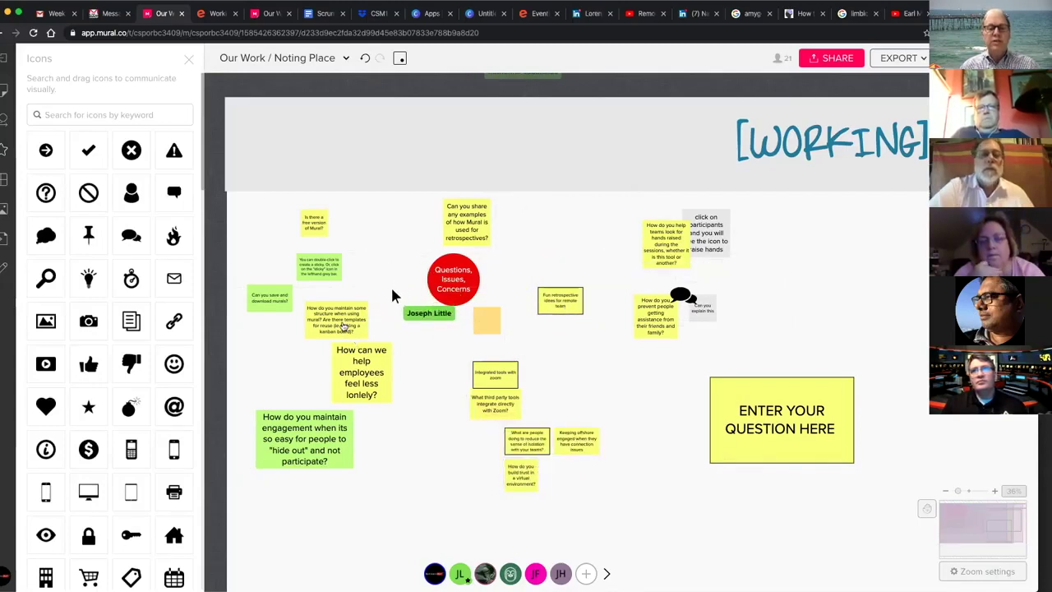
# Move the question about structure and templates beside "Integrated tools with zoom" and tighten the tools notes into one cluster
pyautogui.click(334, 326)
pyautogui.moveTo(333, 325); pyautogui.dragTo(547, 368)
pyautogui.click(570, 406)
pyautogui.moveTo(488, 405); pyautogui.dragTo(503, 371)
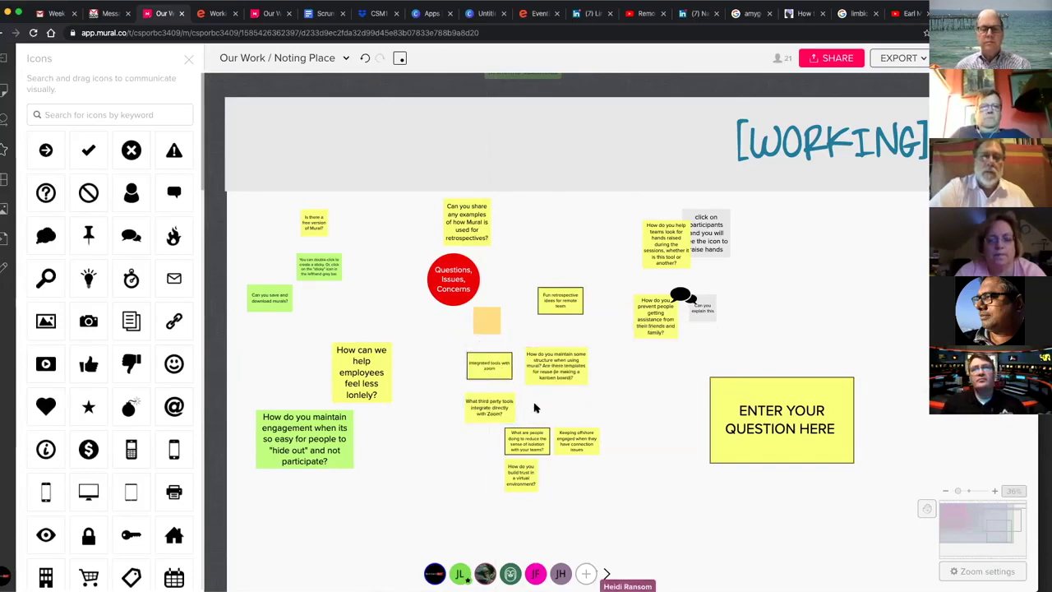
pyautogui.moveTo(501, 408); pyautogui.dragTo(500, 400)
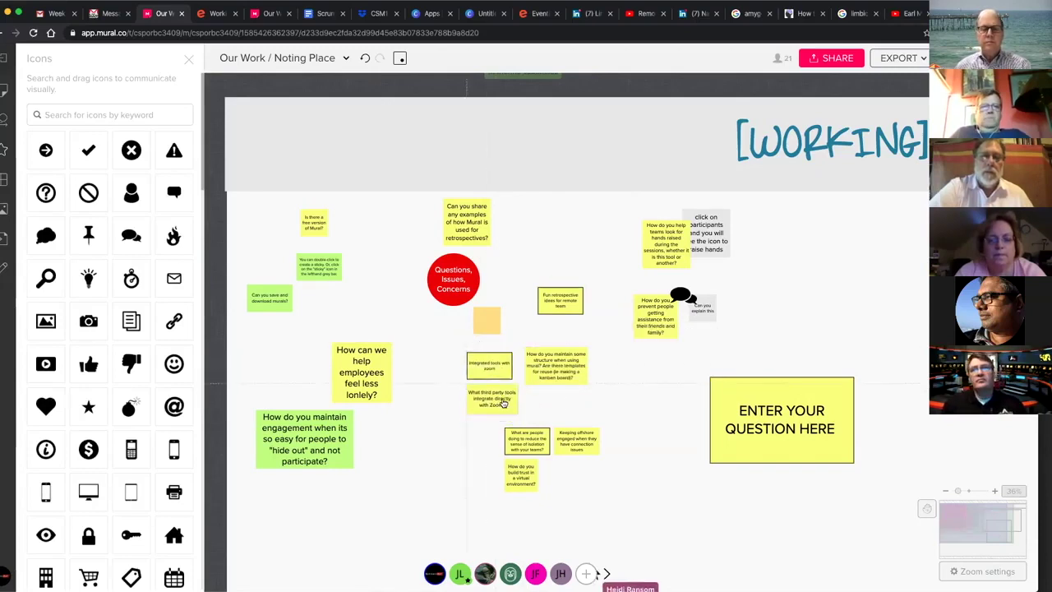
pyautogui.click(554, 398)
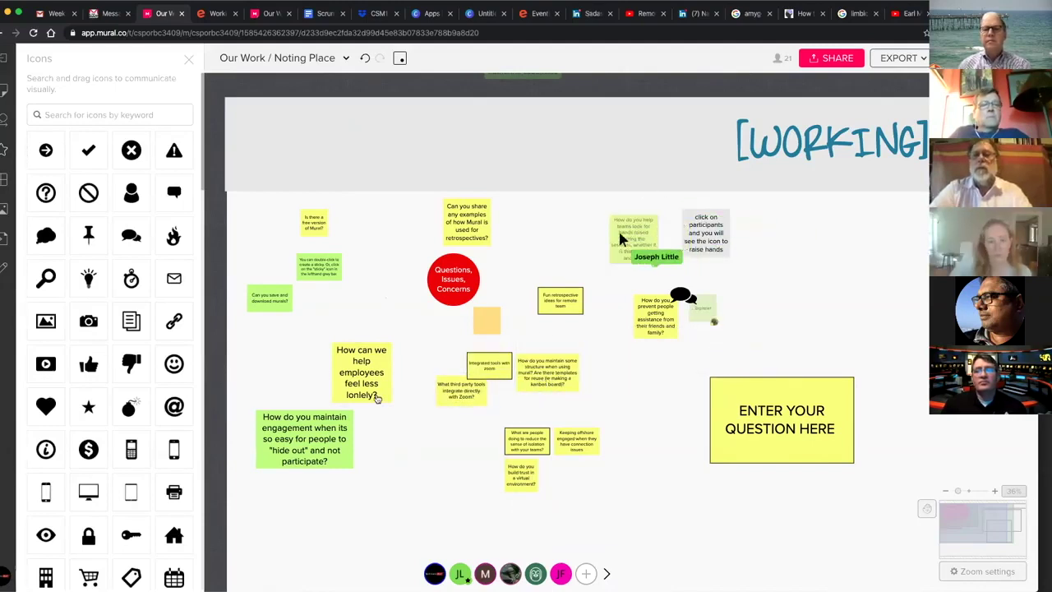
# Move "How can we help employees feel less lonely?" into the sense-of-isolation cluster and color the cluster's four notes blue
pyautogui.moveTo(385, 393); pyautogui.dragTo(589, 491)
pyautogui.click(527, 442)
pyautogui.keyDown('shift'); pyautogui.click(585, 443); pyautogui.keyUp('shift')
pyautogui.keyDown('shift'); pyautogui.click(531, 469); pyautogui.keyUp('shift')
pyautogui.keyDown('shift'); pyautogui.click(560, 475); pyautogui.keyUp('shift')
pyautogui.click(698, 410)
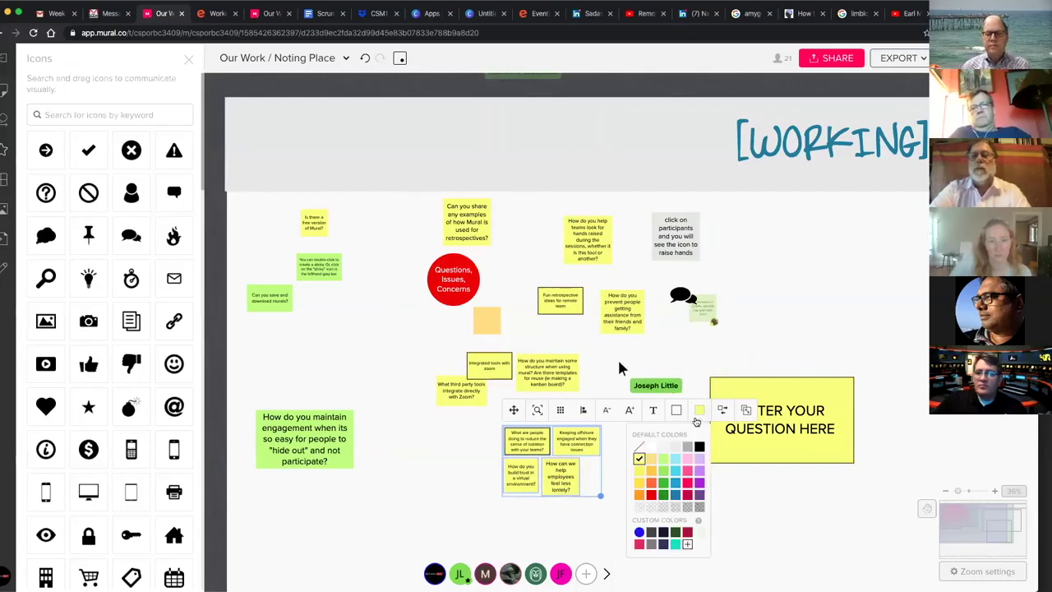
pyautogui.click(675, 470)
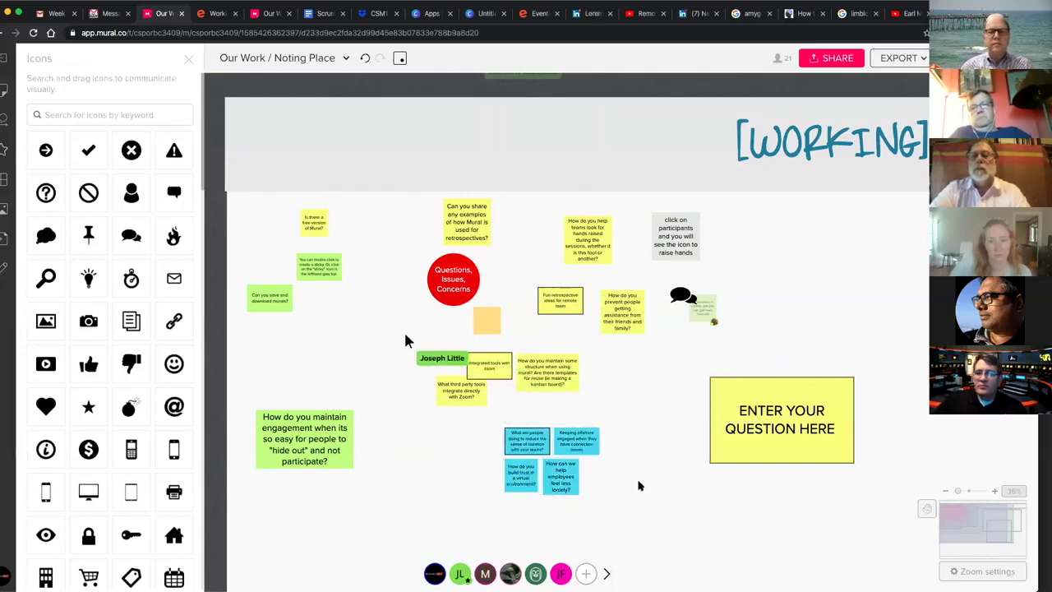
# Move the "How do you maintain engagement" question next to the blue isolation cluster and color it the same blue
pyautogui.moveTo(304, 445); pyautogui.dragTo(451, 473)
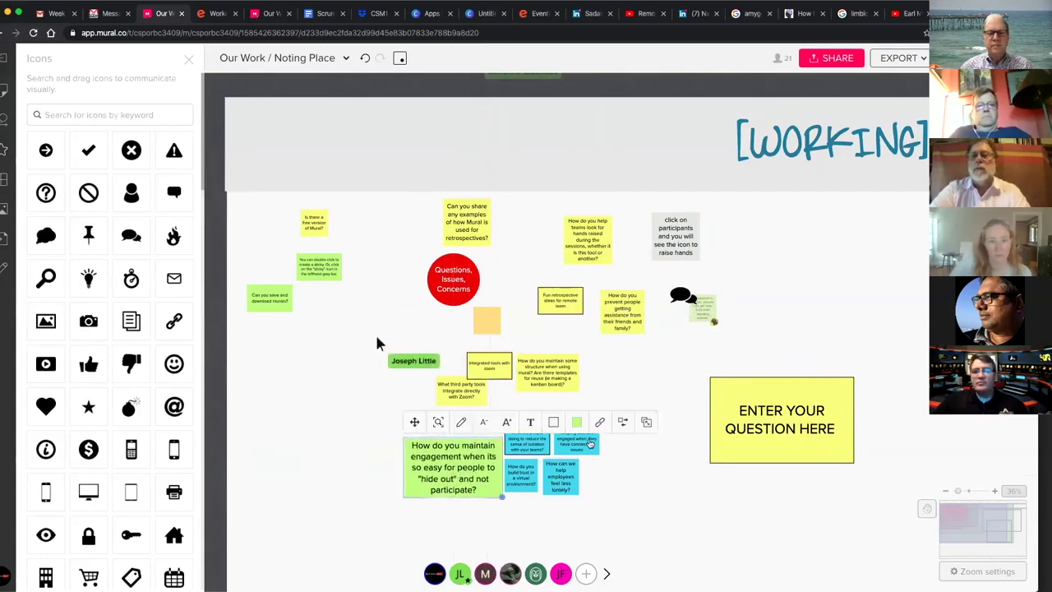
pyautogui.click(578, 422)
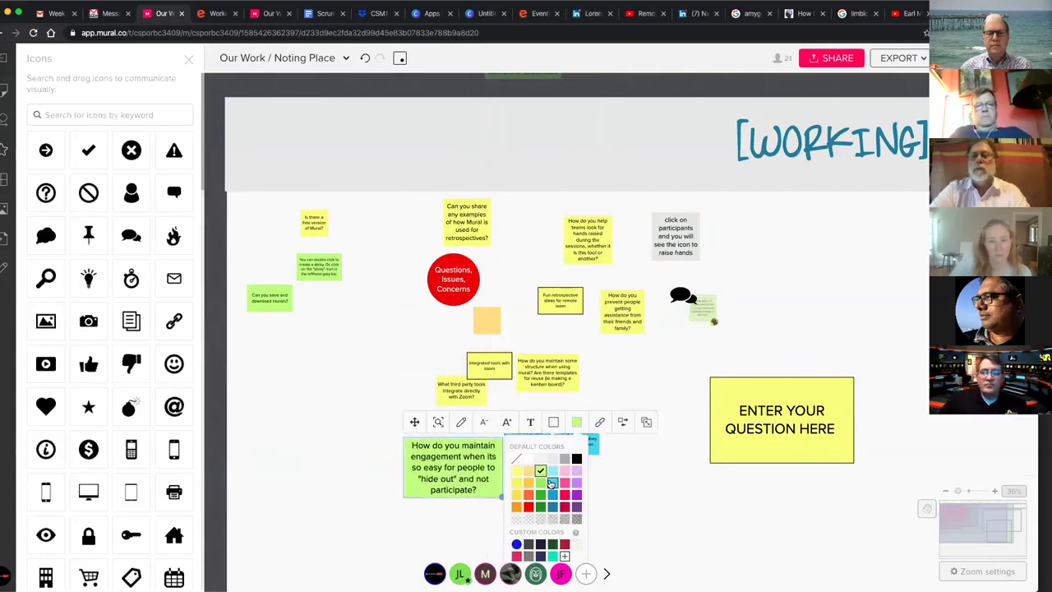
pyautogui.click(551, 483)
pyautogui.click(627, 474)
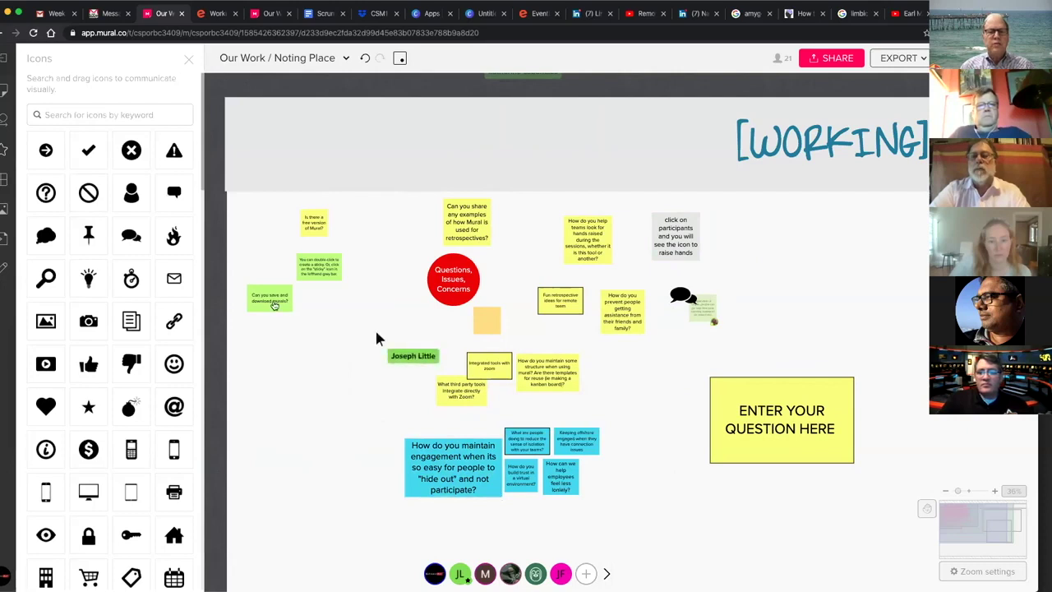
# Move the "Can you save and download murals?" question beside "Integrated tools with zoom"
pyautogui.moveTo(274, 306); pyautogui.dragTo(424, 362)
pyautogui.click(424, 362)
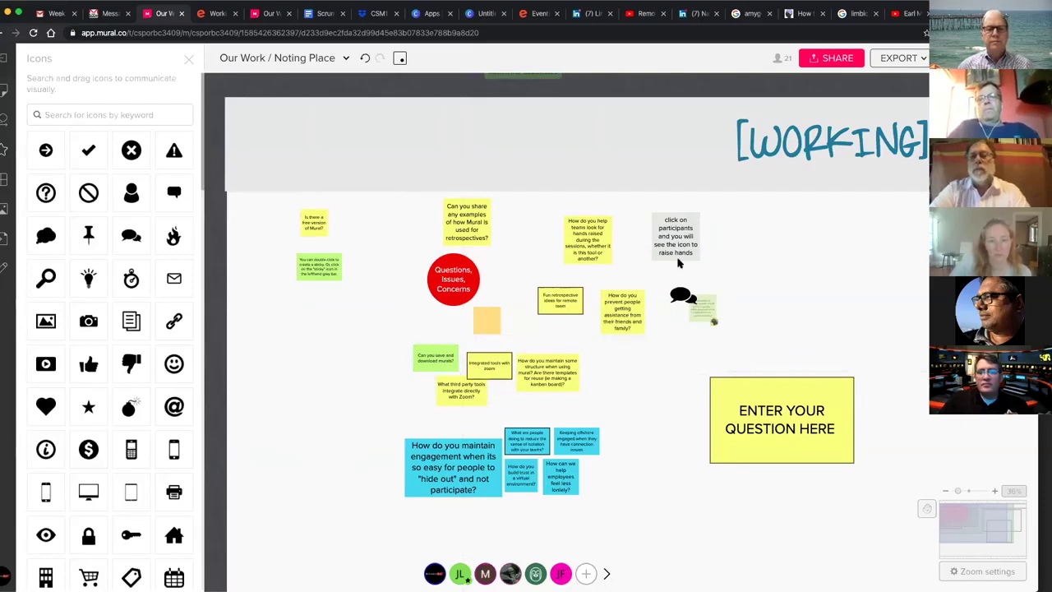
# Move the grey raise-hands answer against its question and place a copy reading "Free only for a month" below the free-version question
pyautogui.moveTo(681, 244); pyautogui.dragTo(651, 251)
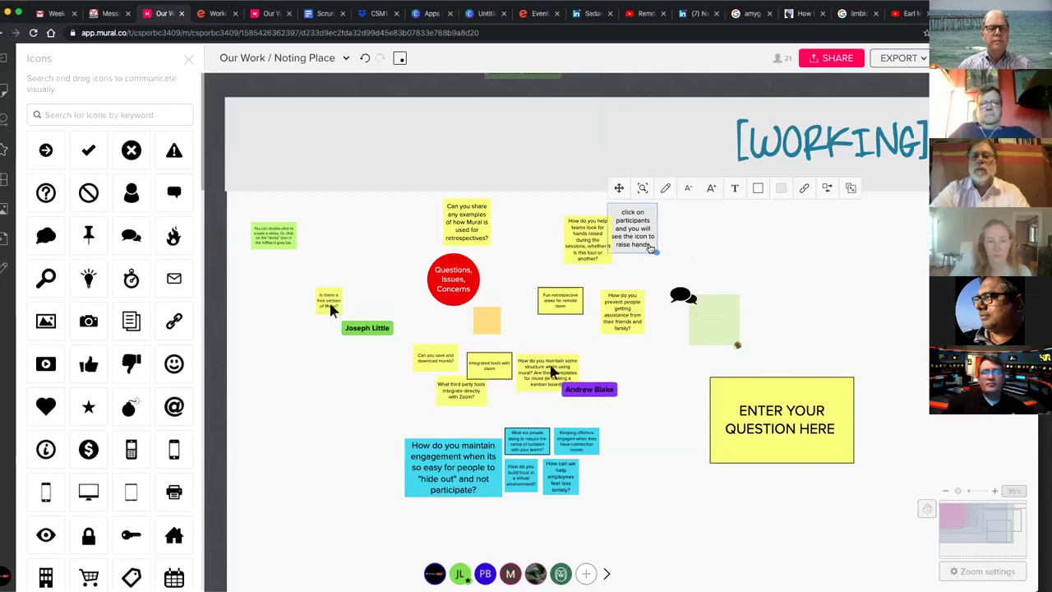
pyautogui.hotkey('ctrl', 'd')
pyautogui.moveTo(683, 250); pyautogui.dragTo(329, 340)
pyautogui.doubleClick(318, 325)
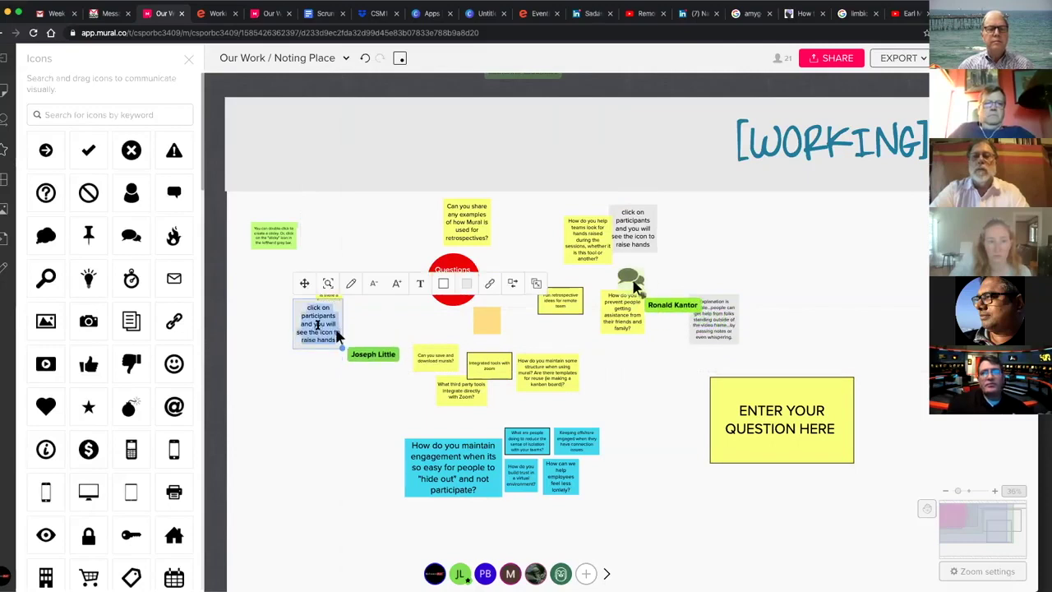
pyautogui.write('Free onl')
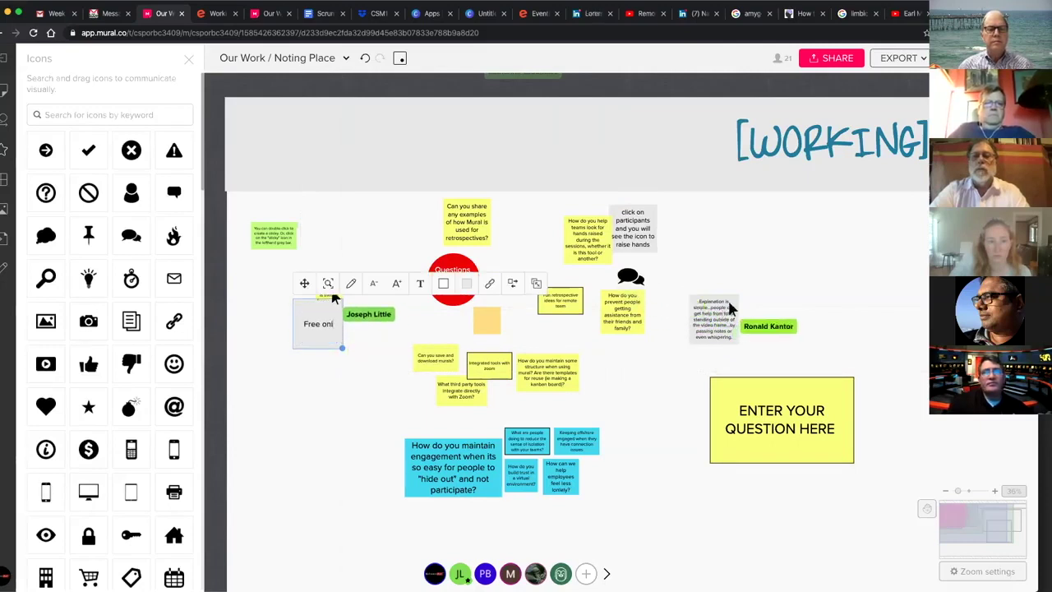
pyautogui.write('y for a month')
pyautogui.scroll(-1, 575, 329)
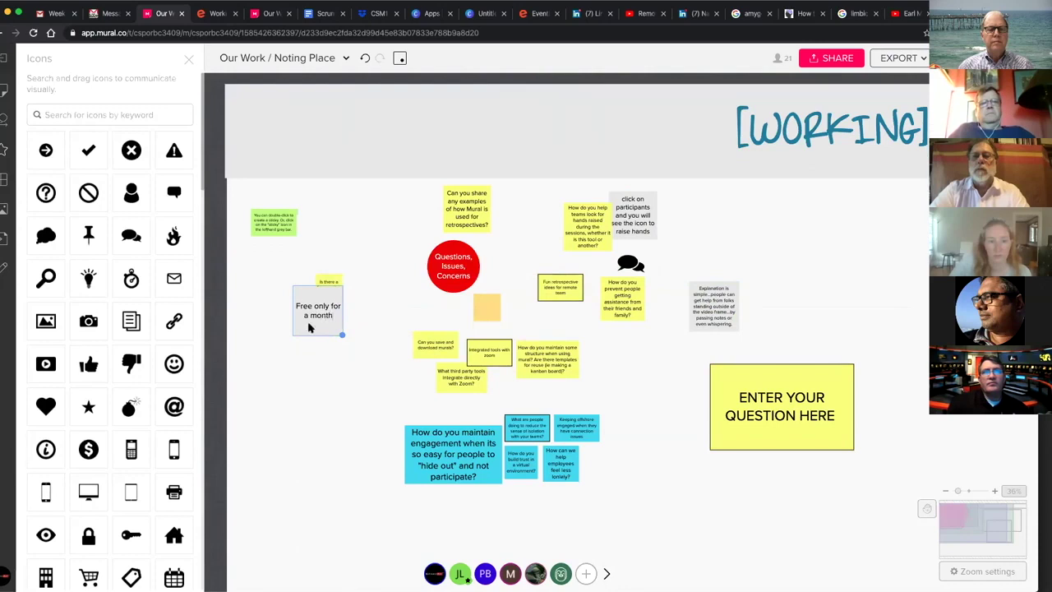
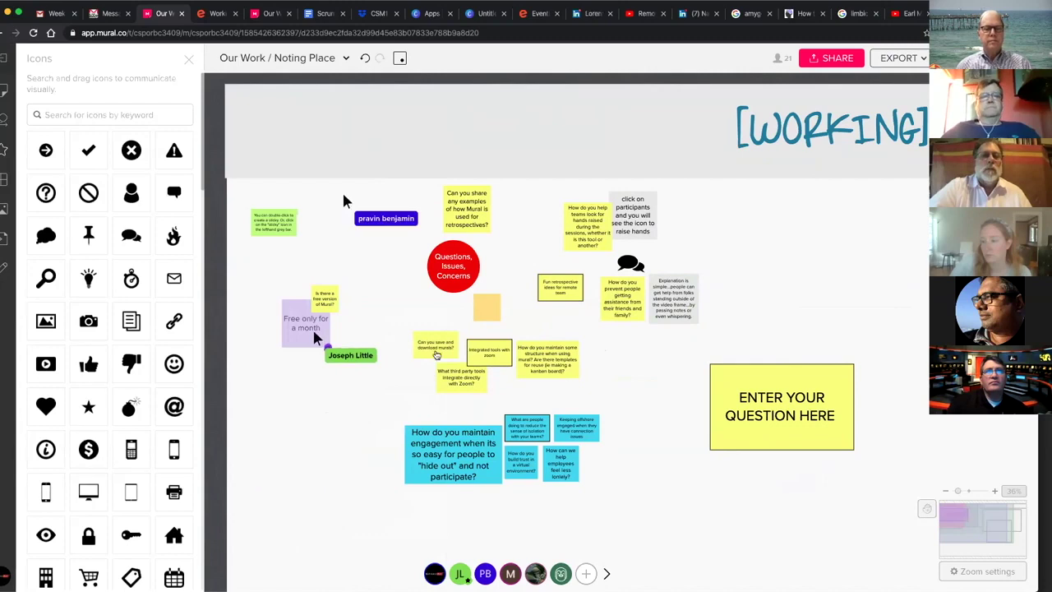
# Move "Can you save and download murals?" below the free-version answer and put a copied grey note reading "Yes both pdf and pics" behind it
pyautogui.click(333, 383)
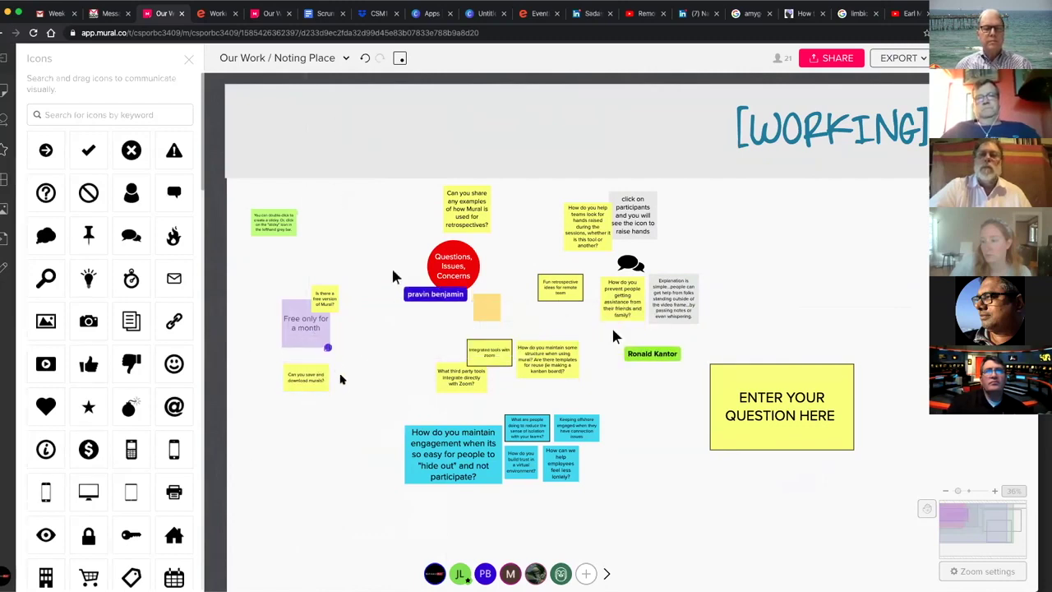
pyautogui.click(640, 224)
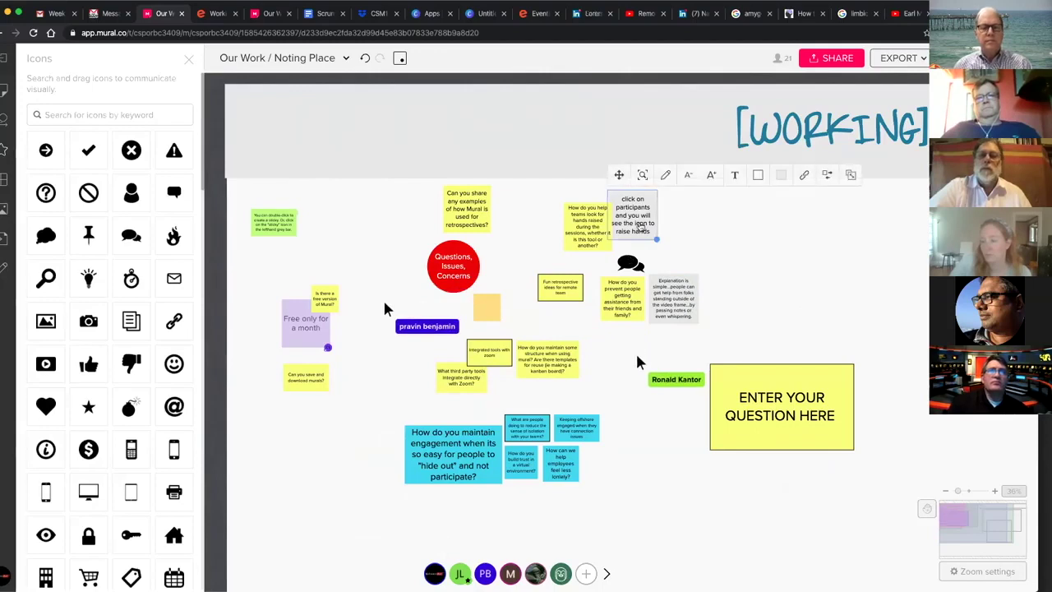
pyautogui.hotkey('ctrl', 'd')
pyautogui.moveTo(685, 227); pyautogui.dragTo(332, 414)
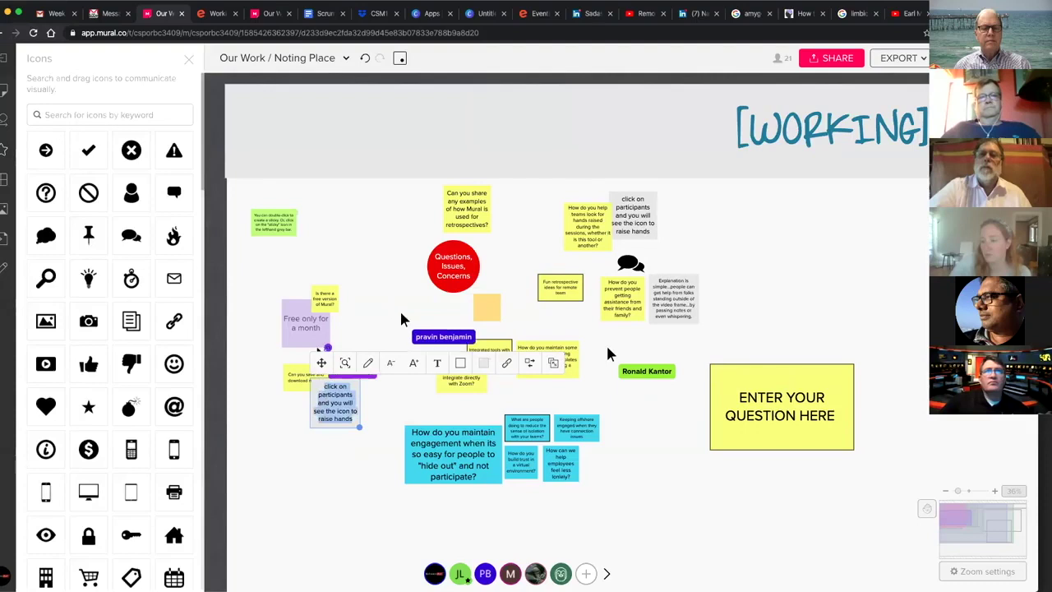
pyautogui.write('Yes both pdf a')
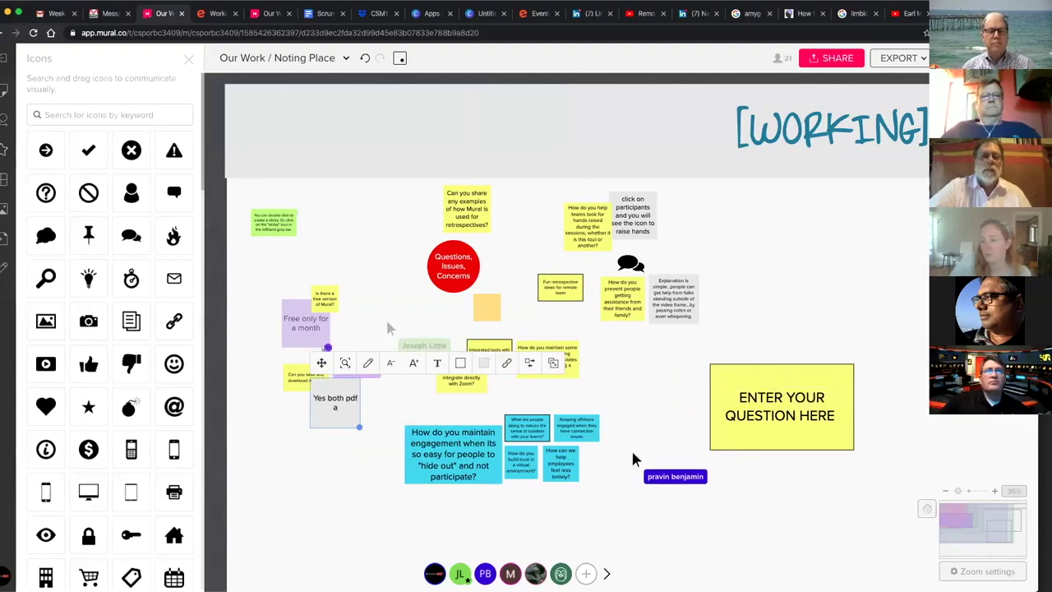
pyautogui.write('nd pics')
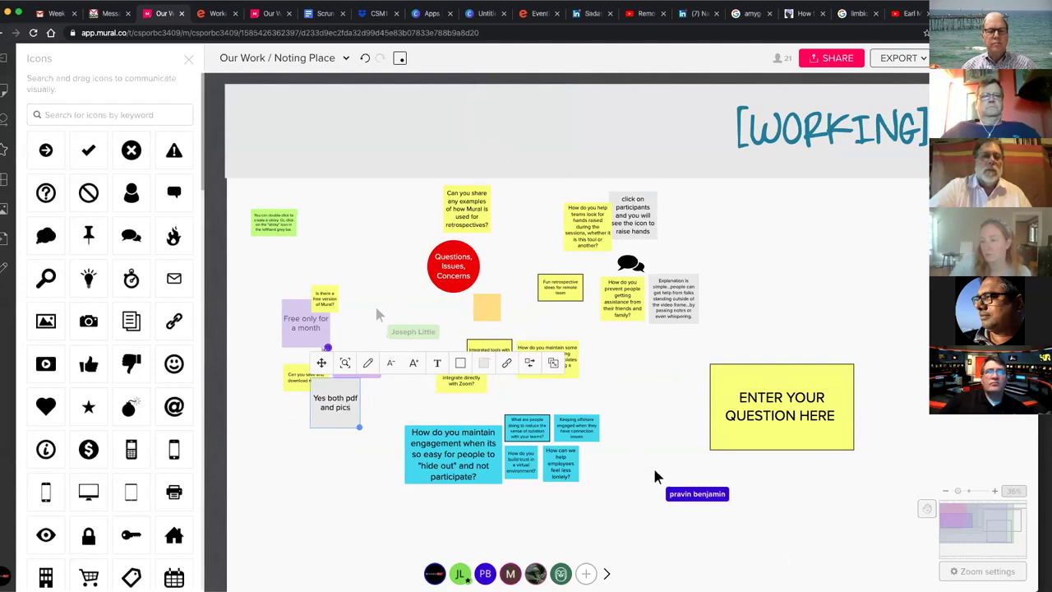
pyautogui.rightClick(331, 405)
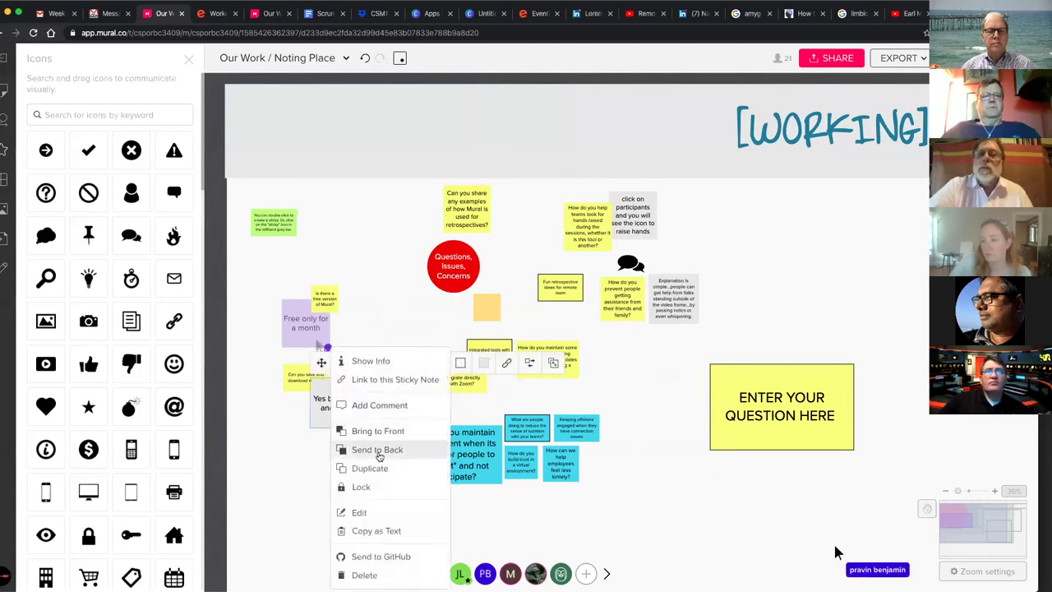
pyautogui.click(376, 451)
pyautogui.click(310, 457)
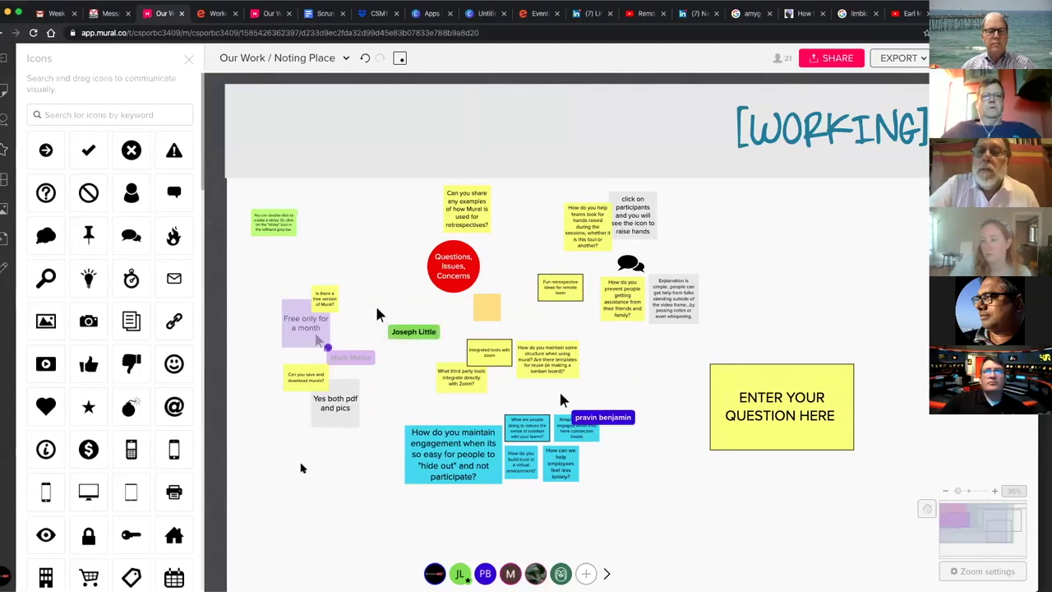
# Move "What third party tools integrate directly with Zoom?" level with "Integrated tools with zoom", on its left side
pyautogui.moveTo(464, 390); pyautogui.dragTo(448, 361)
pyautogui.click(462, 375)
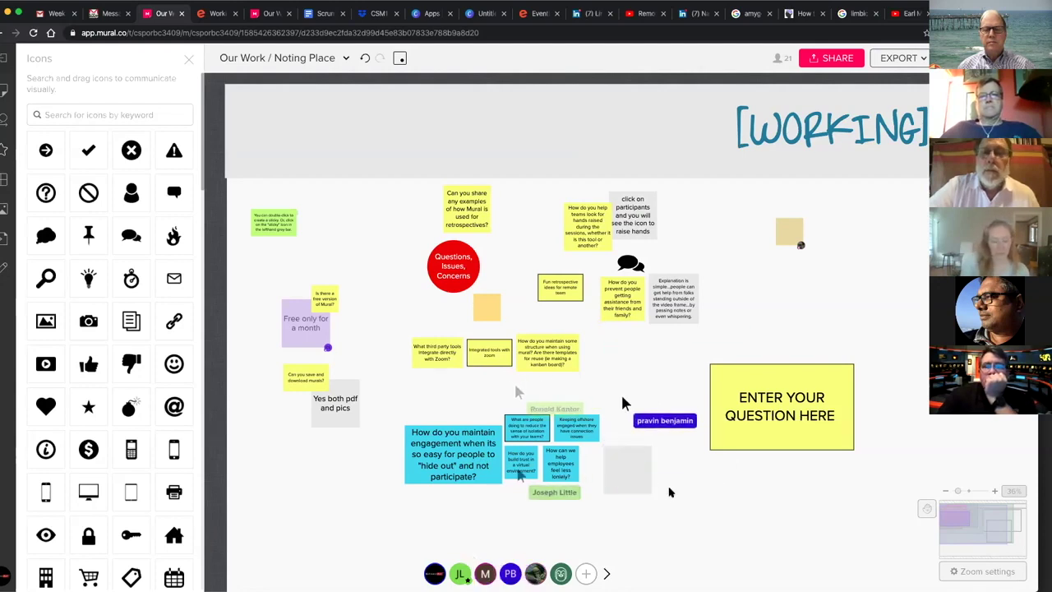
# Convert the blank grey note beside the blue cluster to a circle sticky note and color it green
pyautogui.click(609, 457)
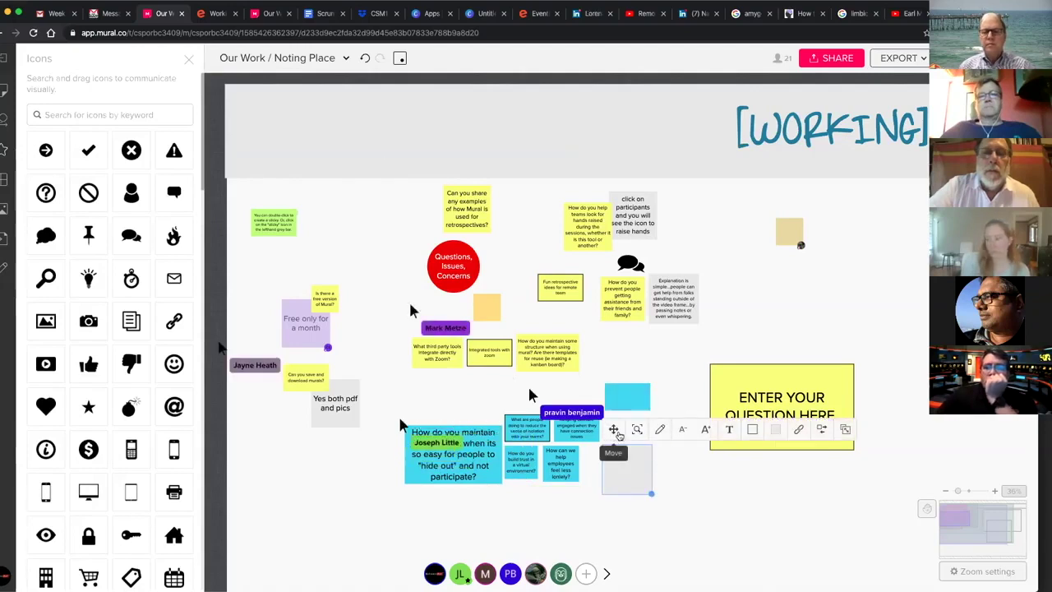
pyautogui.click(821, 430)
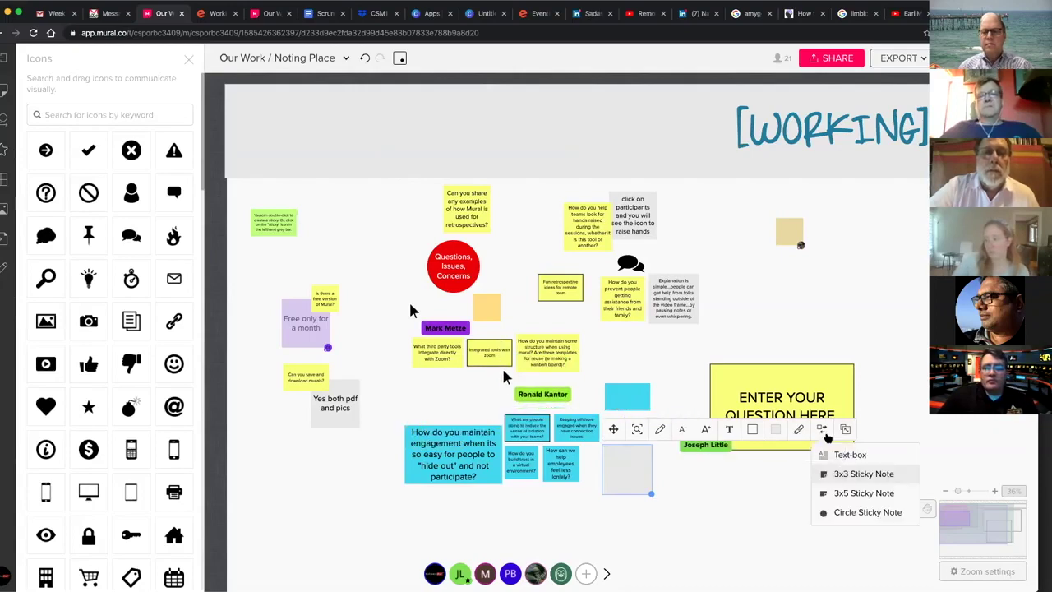
pyautogui.click(854, 493)
pyautogui.click(822, 429)
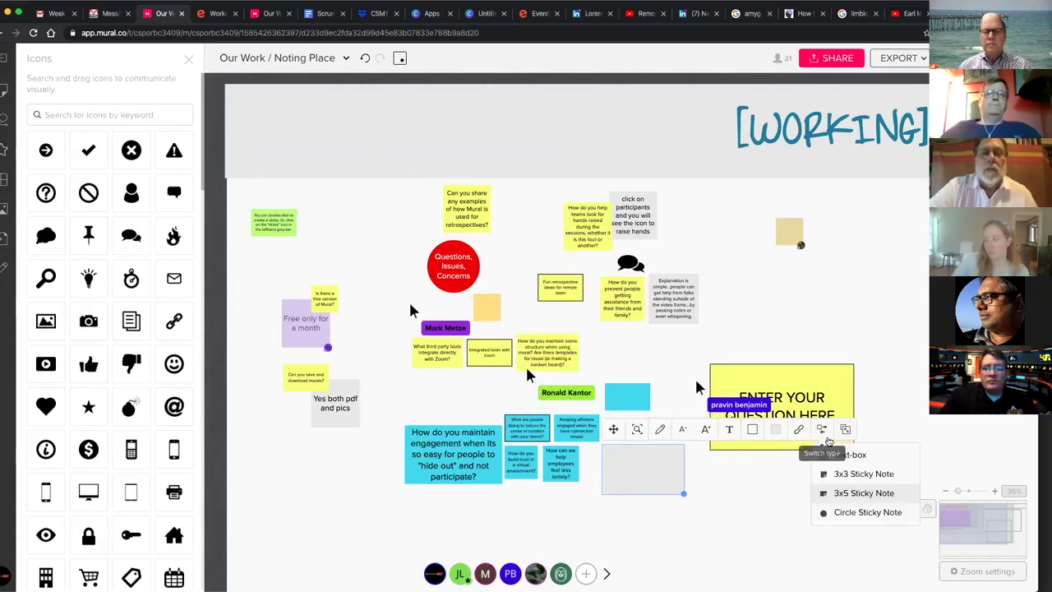
pyautogui.click(846, 512)
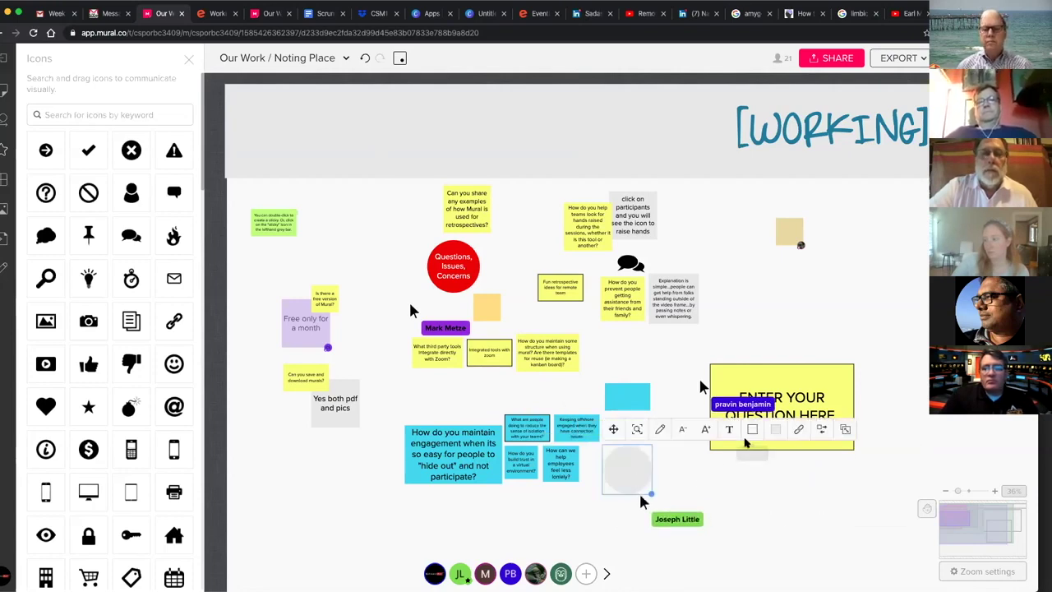
pyautogui.click(776, 433)
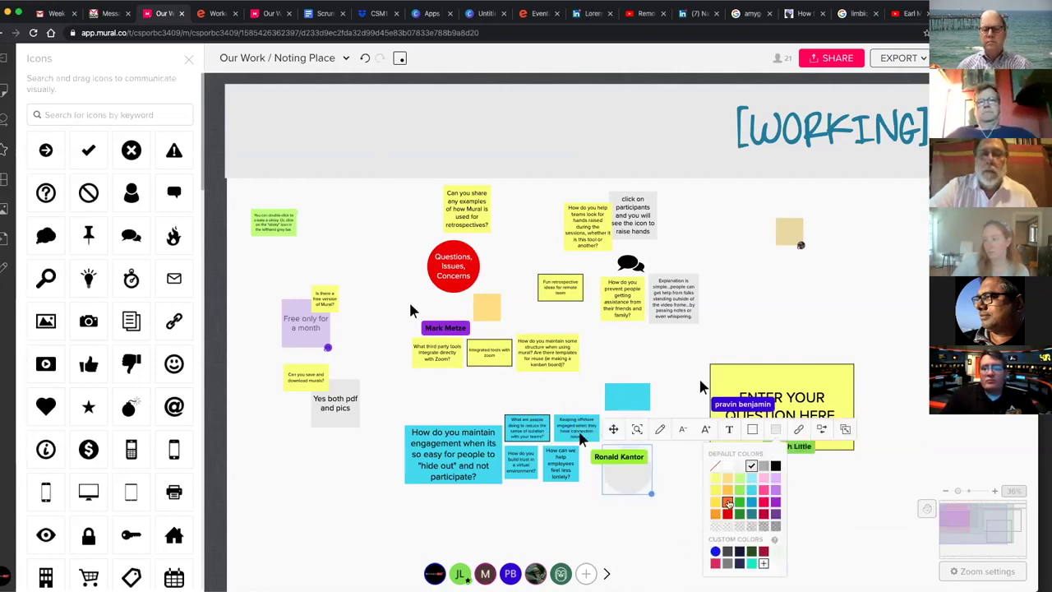
pyautogui.click(733, 504)
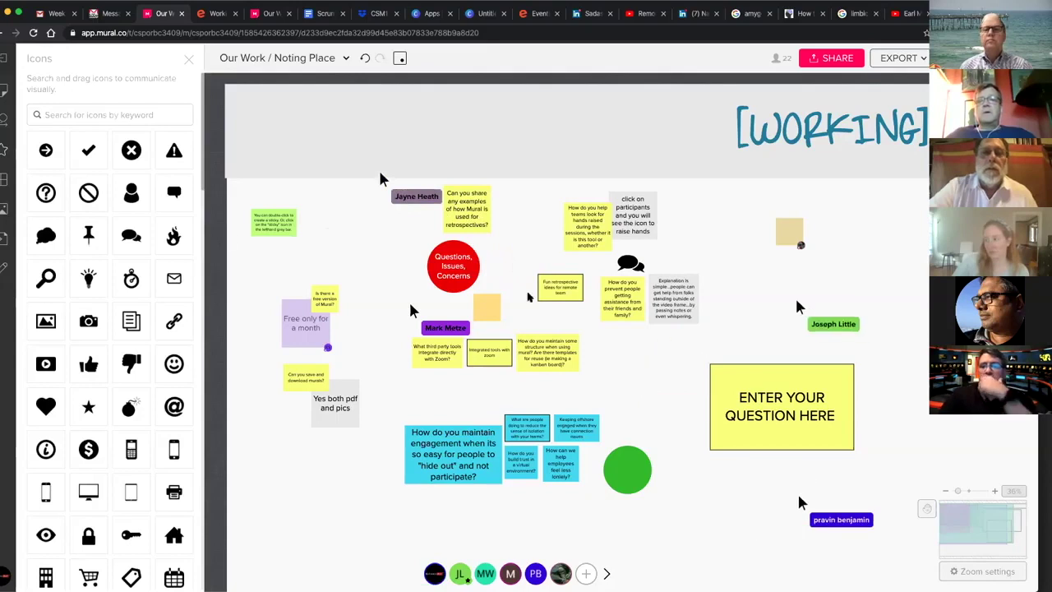
# Mark the free-version, raised-hands, sticky-creation and retrospective-examples notes with checkmark icons
pyautogui.scroll(-1, 40, 123)
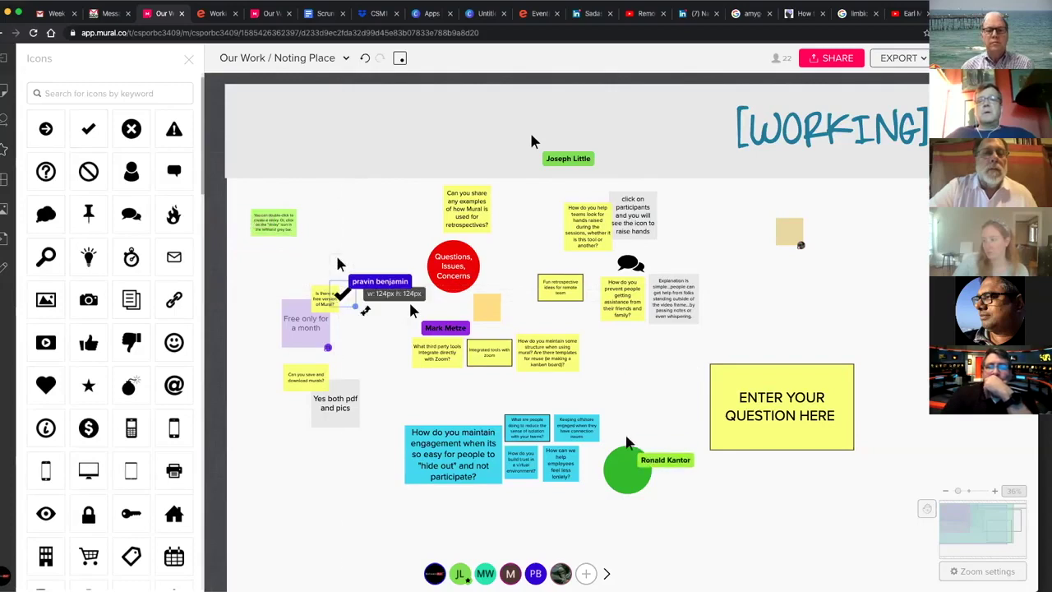
pyautogui.moveTo(89, 130); pyautogui.dragTo(571, 207)
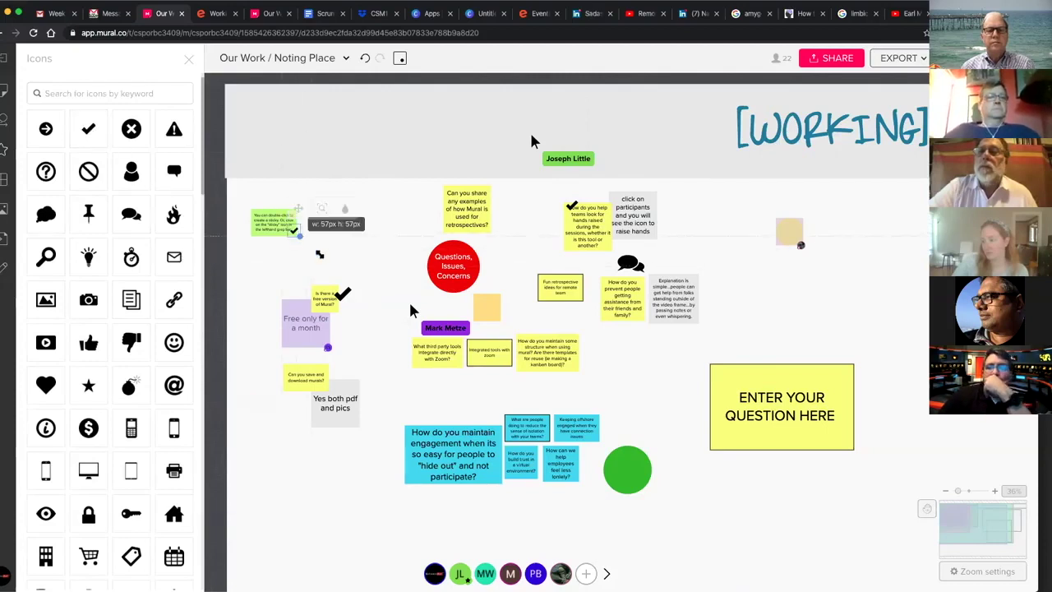
pyautogui.click(303, 239)
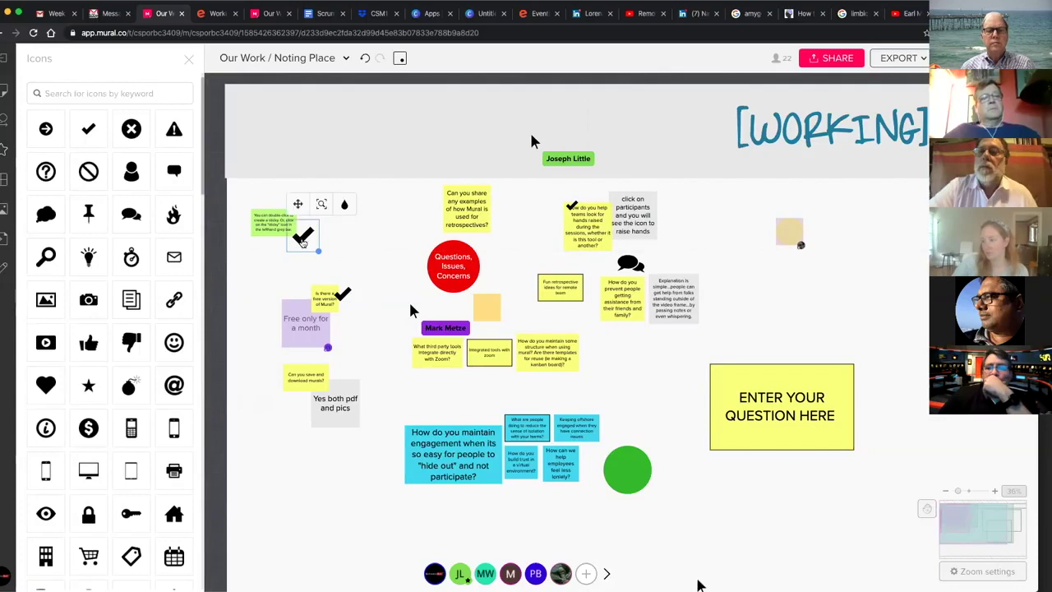
pyautogui.hotkey('ctrl', 'd')
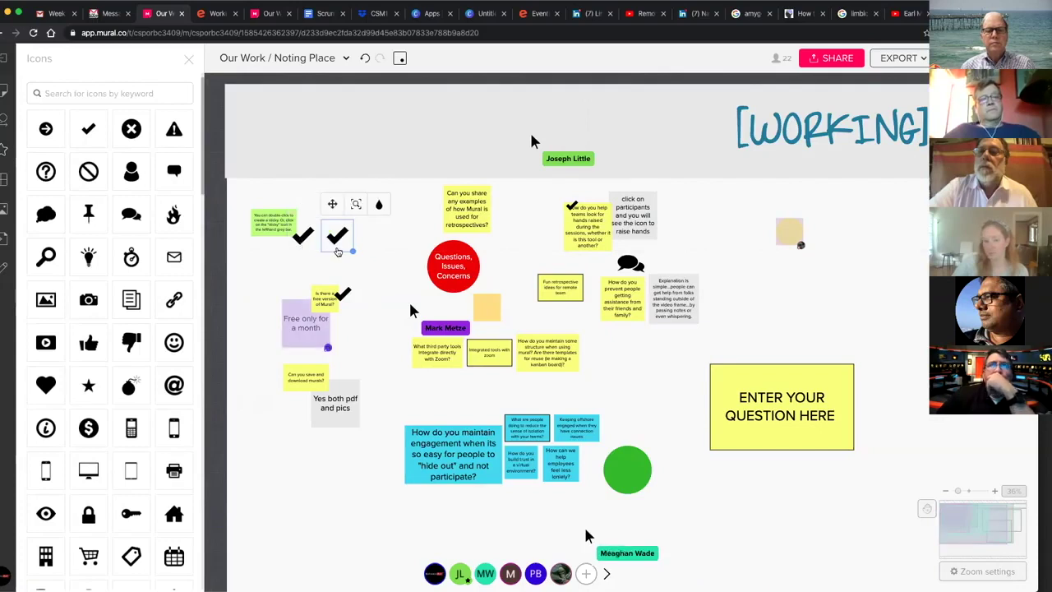
pyautogui.moveTo(338, 240); pyautogui.dragTo(511, 242)
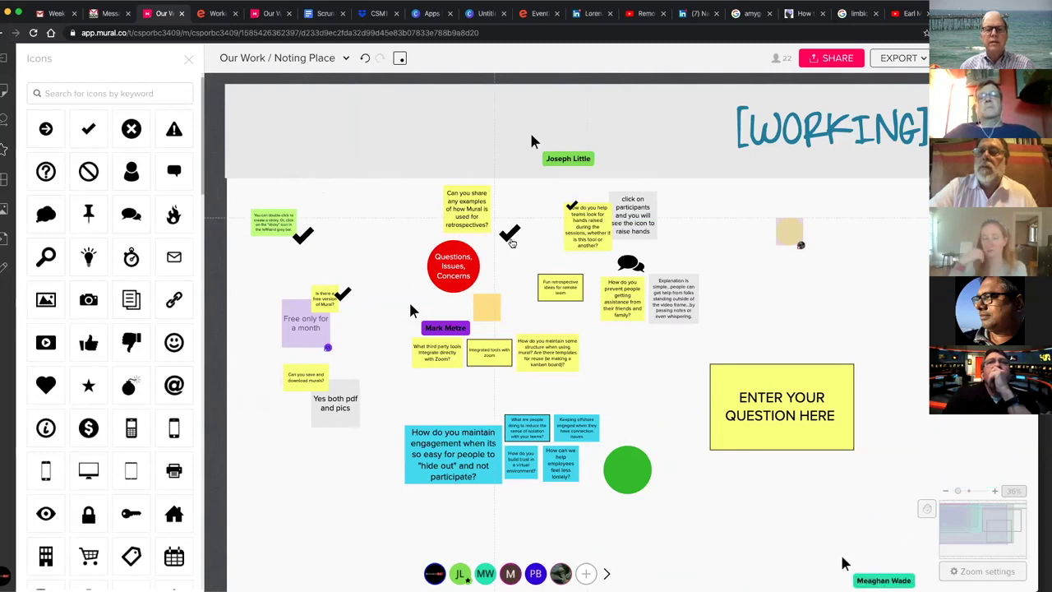
pyautogui.moveTo(511, 240); pyautogui.dragTo(486, 227)
pyautogui.click(513, 265)
pyautogui.scroll(5, 512, 266)
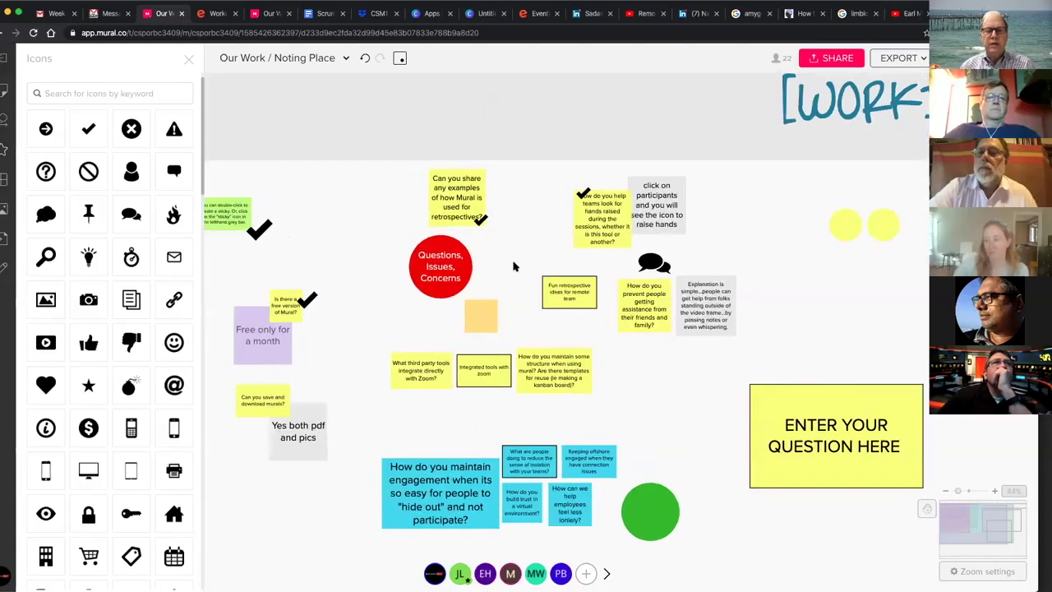
pyautogui.scroll(-2, 513, 266)
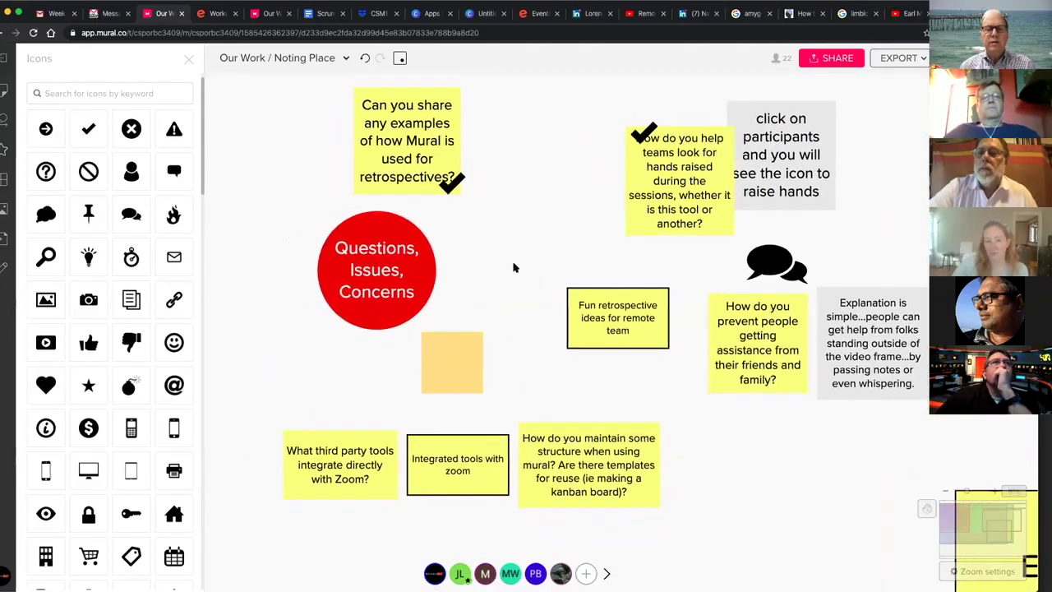
pyautogui.scroll(3, 515, 267)
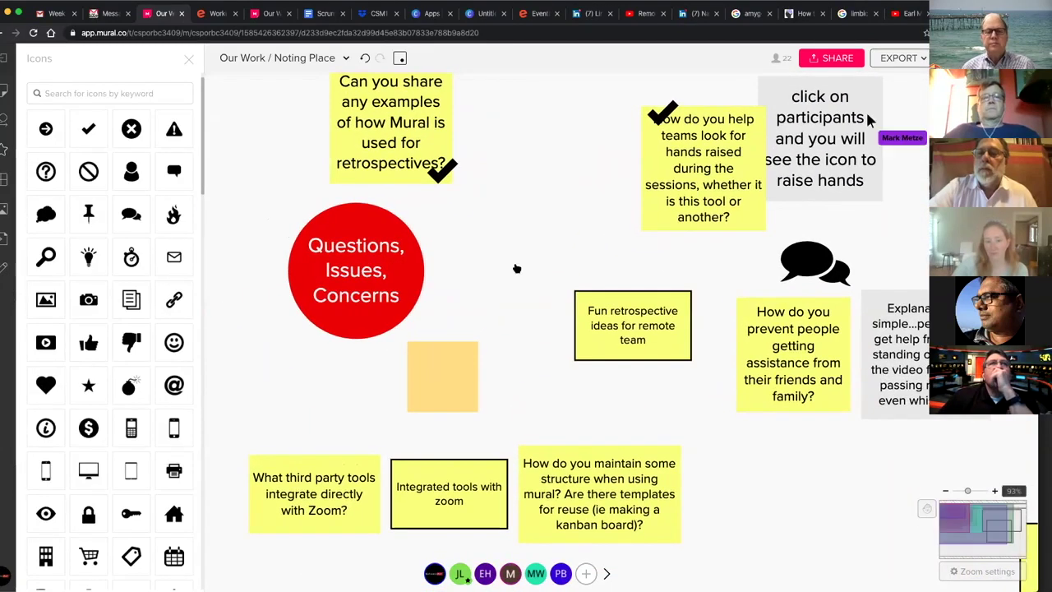
pyautogui.scroll(4, 517, 269)
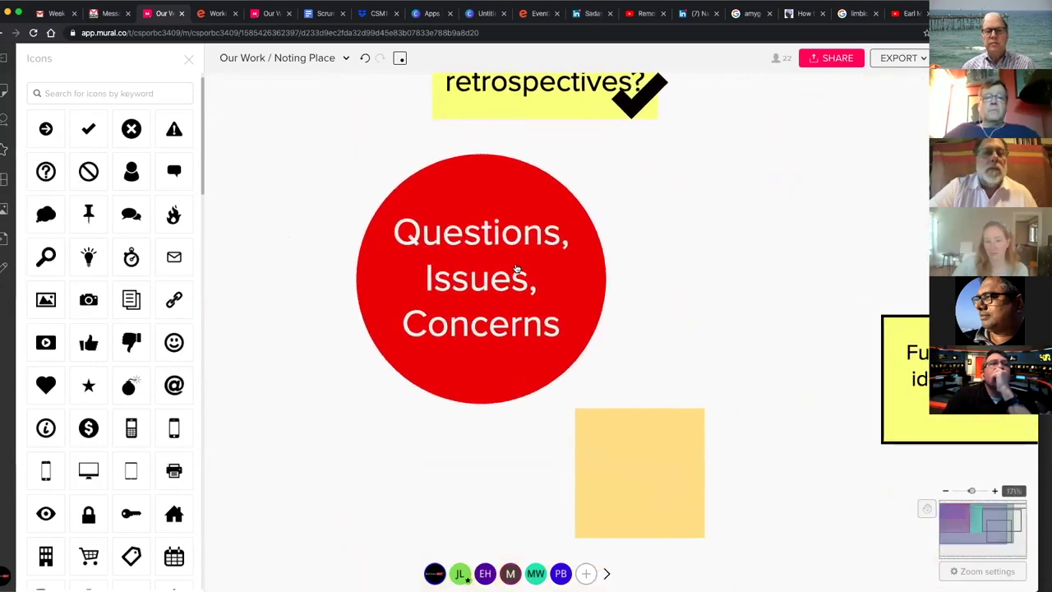
pyautogui.scroll(-8, 517, 268)
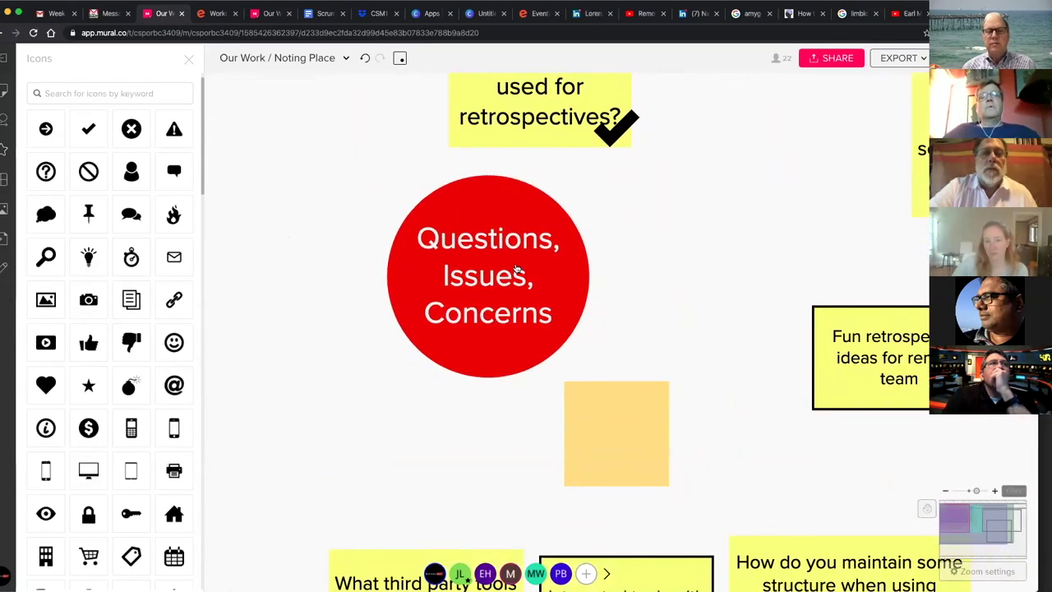
# Import the image "Working Remote.001.jpeg" from the computer and place it in the empty area below the blue note cluster
pyautogui.scroll(-8, 517, 269)
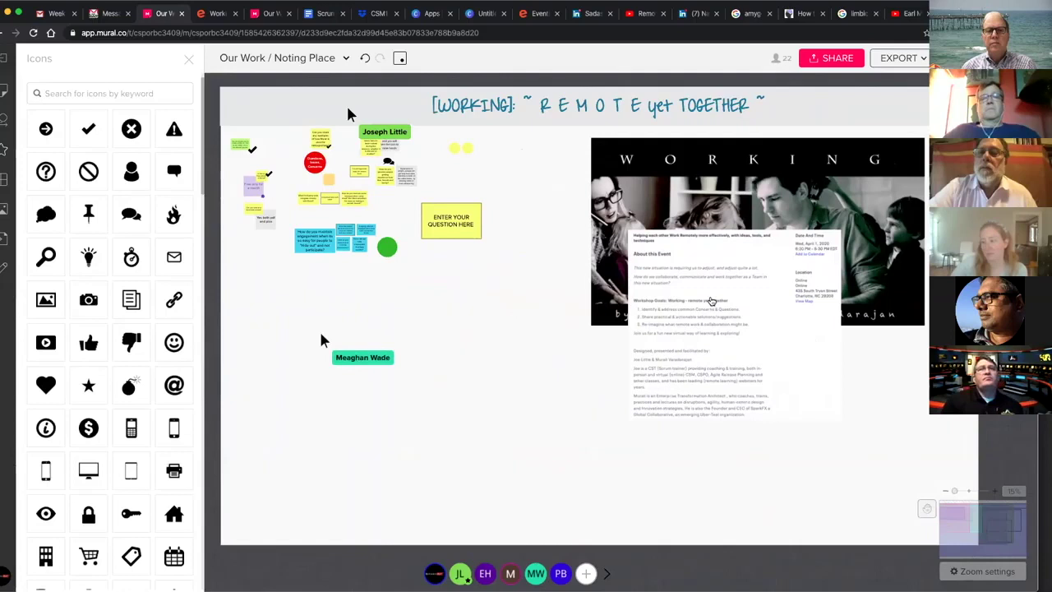
pyautogui.scroll(10, 712, 300)
pyautogui.scroll(-10, 792, 245)
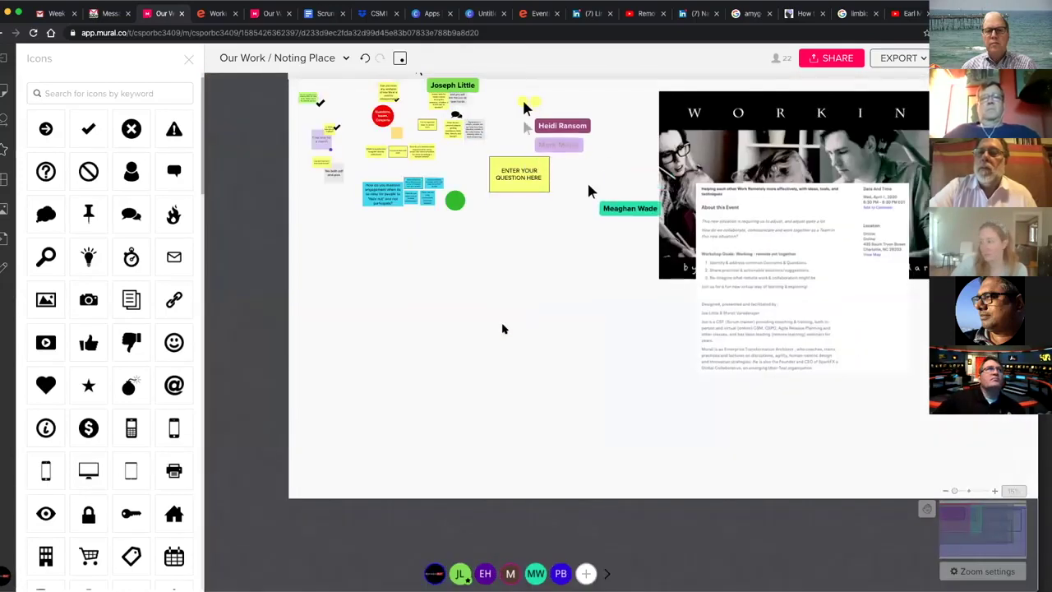
pyautogui.scroll(3, 503, 328)
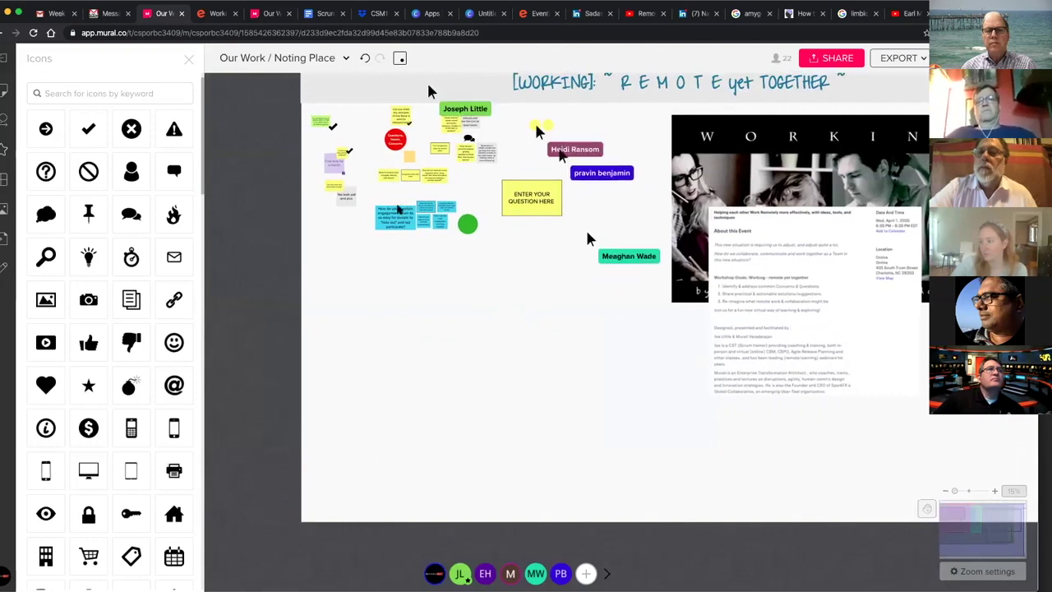
pyautogui.rightClick(474, 368)
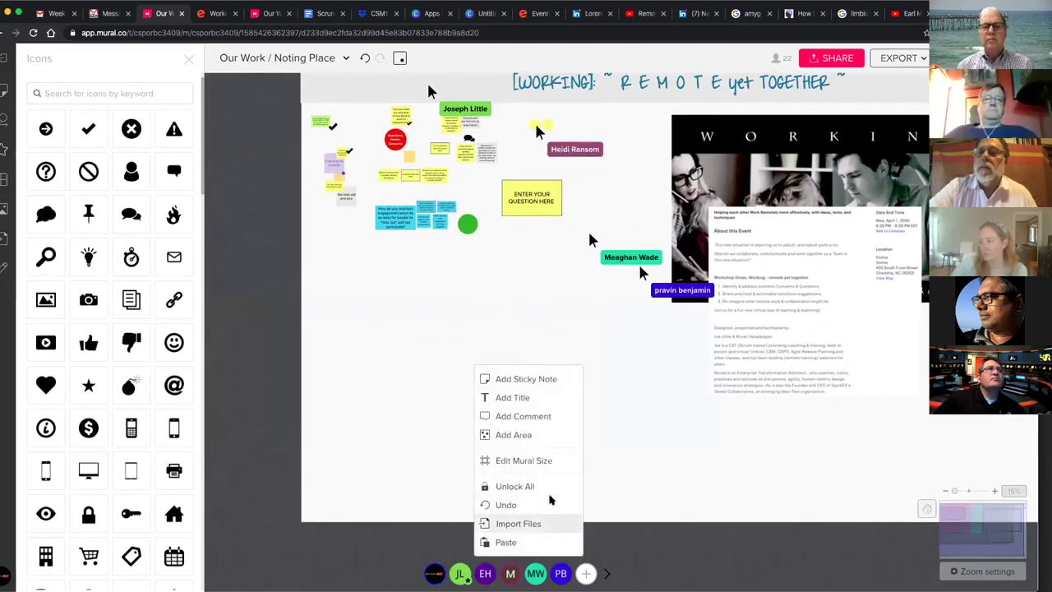
pyautogui.click(532, 525)
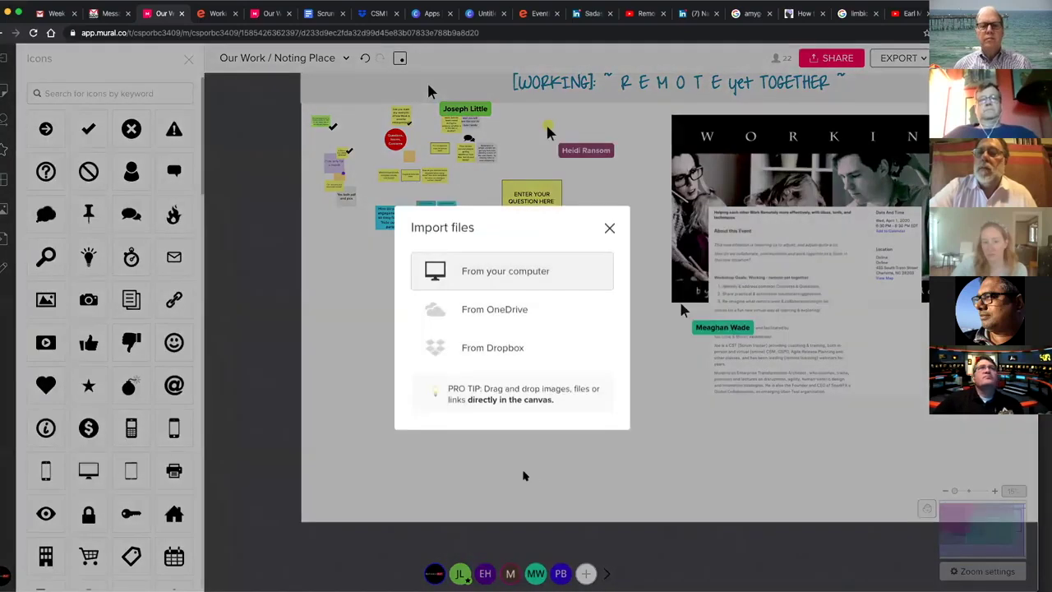
pyautogui.click(510, 274)
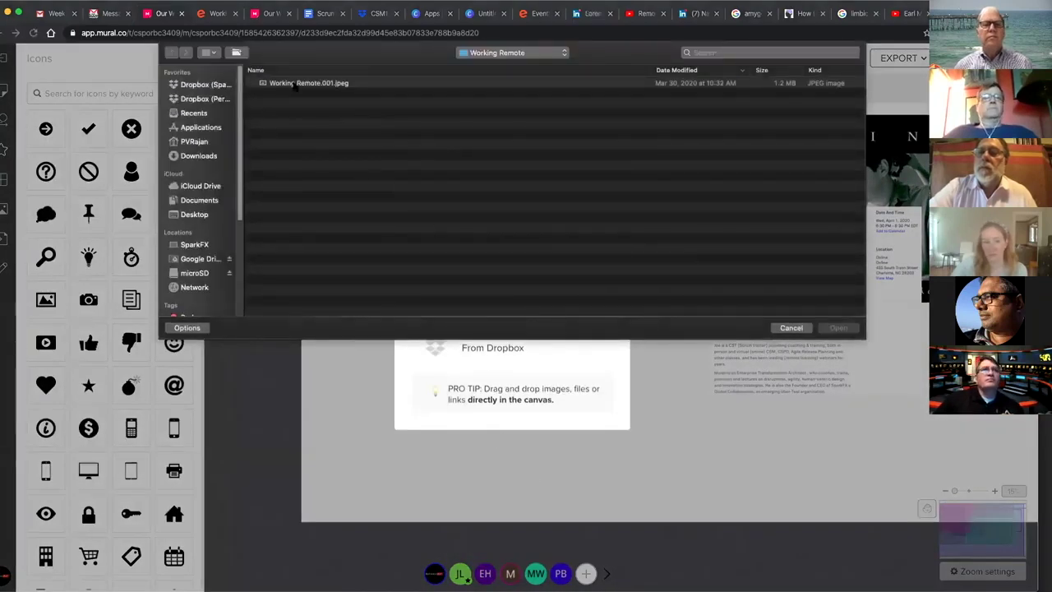
pyautogui.doubleClick(304, 83)
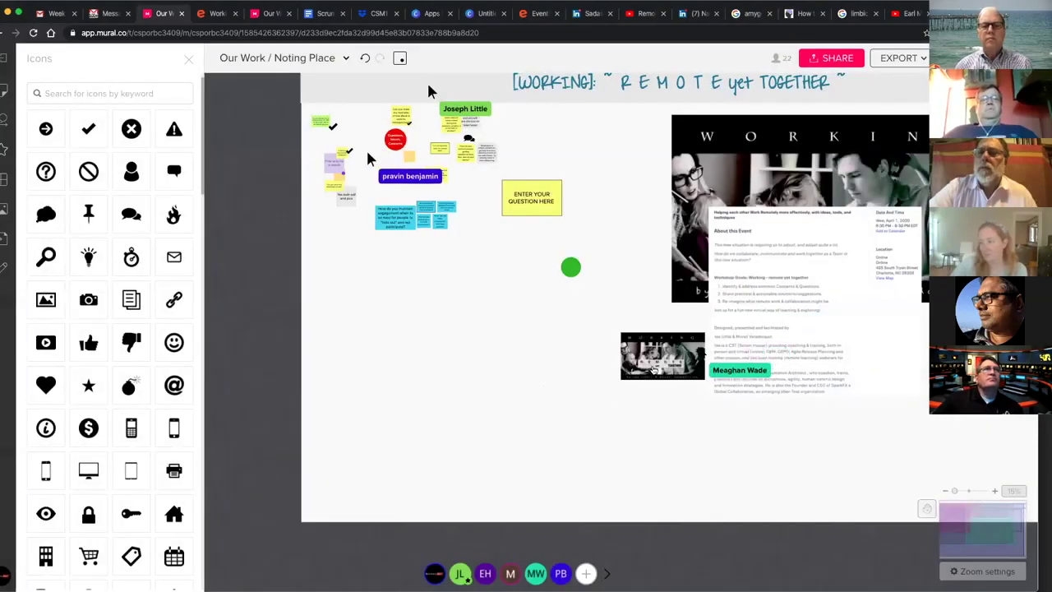
pyautogui.moveTo(531, 394); pyautogui.dragTo(493, 390)
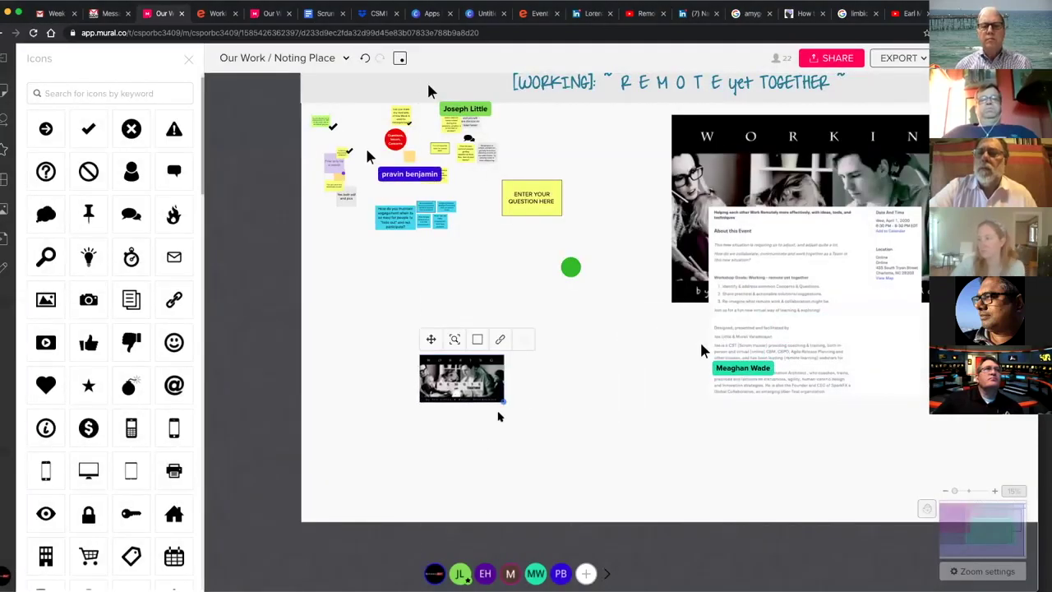
pyautogui.click(378, 441)
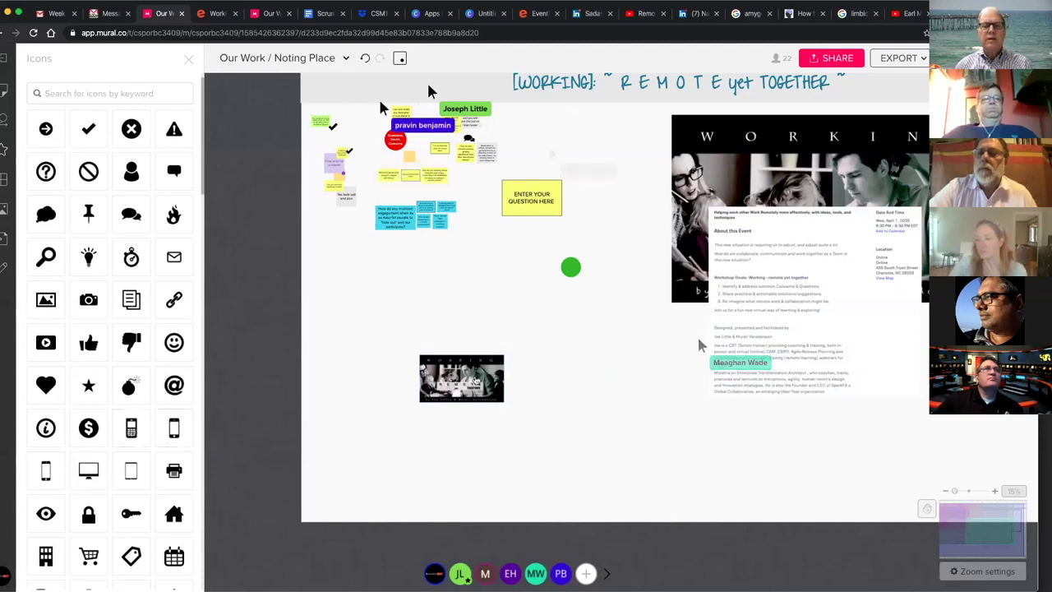
# Add a mobile phone icon beside the imported image, on its right side, and enlarge it
pyautogui.click(533, 350)
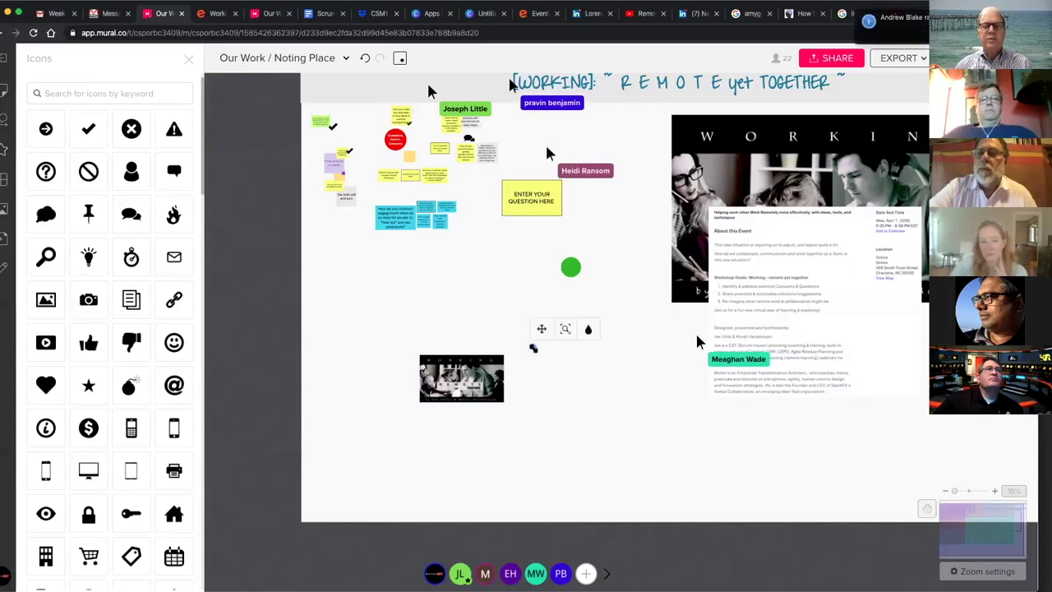
pyautogui.moveTo(539, 354); pyautogui.dragTo(581, 390)
pyautogui.click(657, 421)
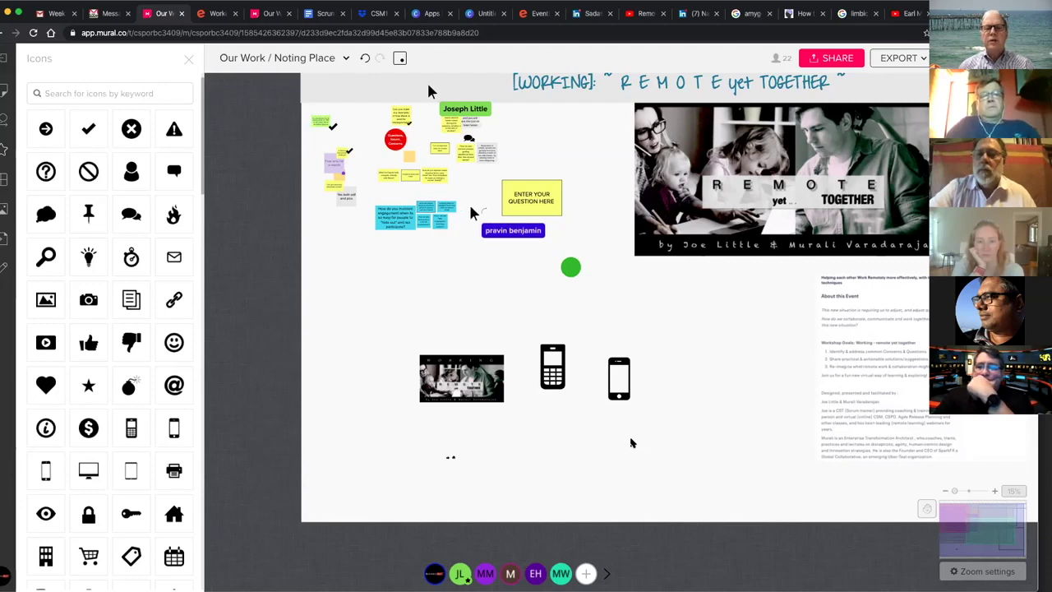
# Review the grouped question notes around "Questions, Issues, Concerns", the blue engagement cluster and the titled ellipse below it
pyautogui.moveTo(426, 80); pyautogui.dragTo(437, 145)
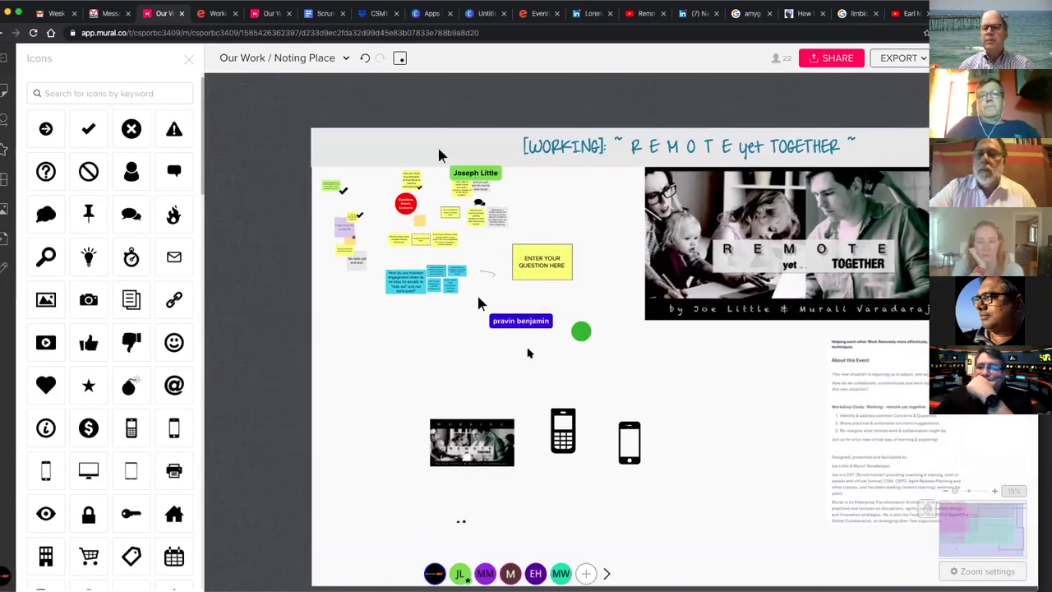
pyautogui.scroll(5, 489, 258)
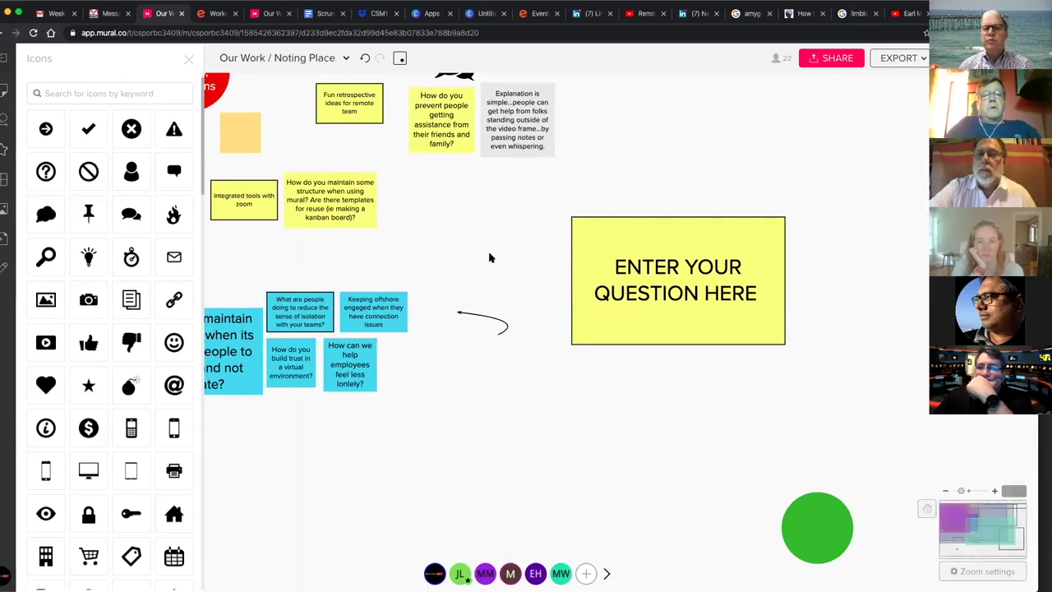
pyautogui.scroll(-2, 489, 258)
pyautogui.scroll(5, 489, 258)
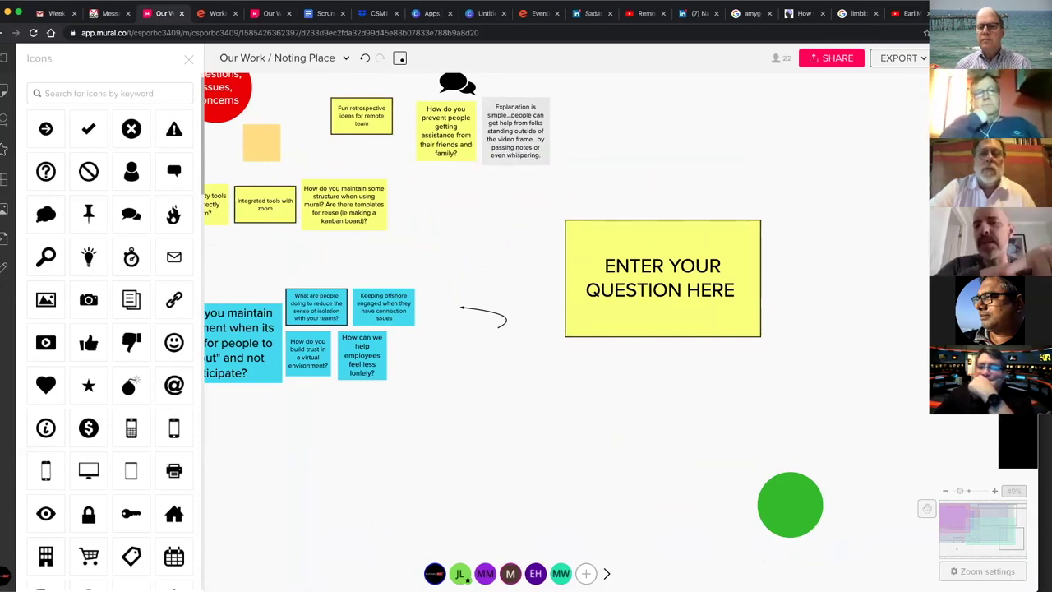
pyautogui.hscroll(-2, 336, 497)
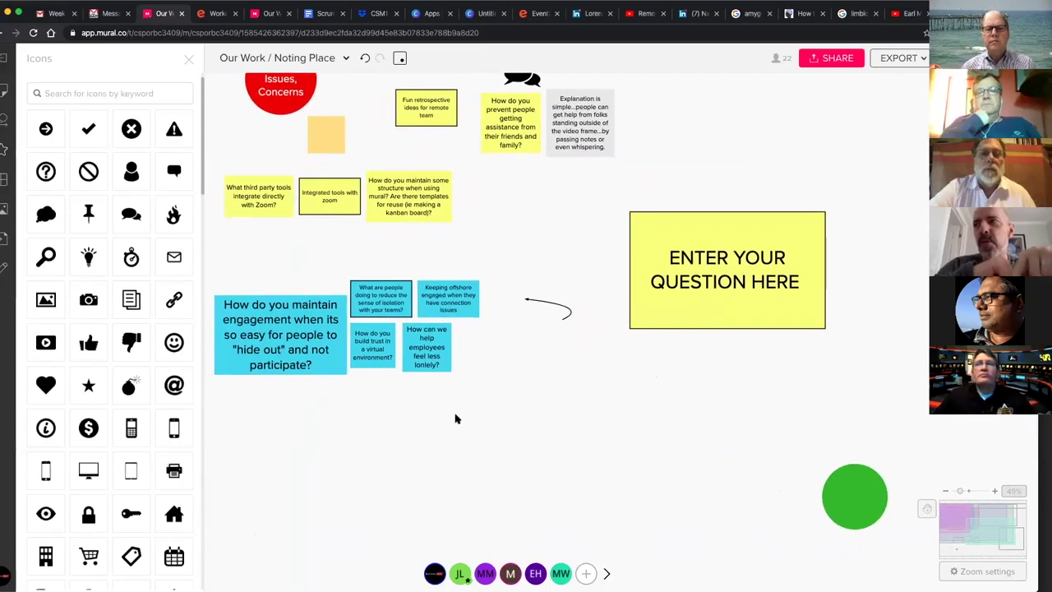
pyautogui.scroll(-5, 455, 417)
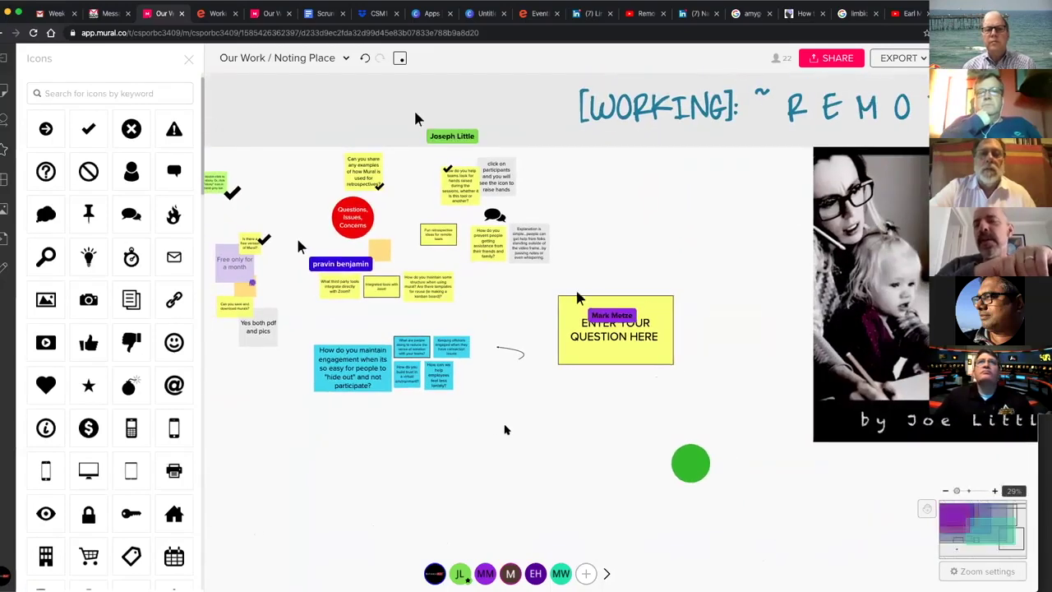
pyautogui.scroll(-2, 506, 429)
pyautogui.hscroll(-2, 505, 429)
pyautogui.scroll(-1, 505, 429)
pyautogui.hscroll(1, 506, 429)
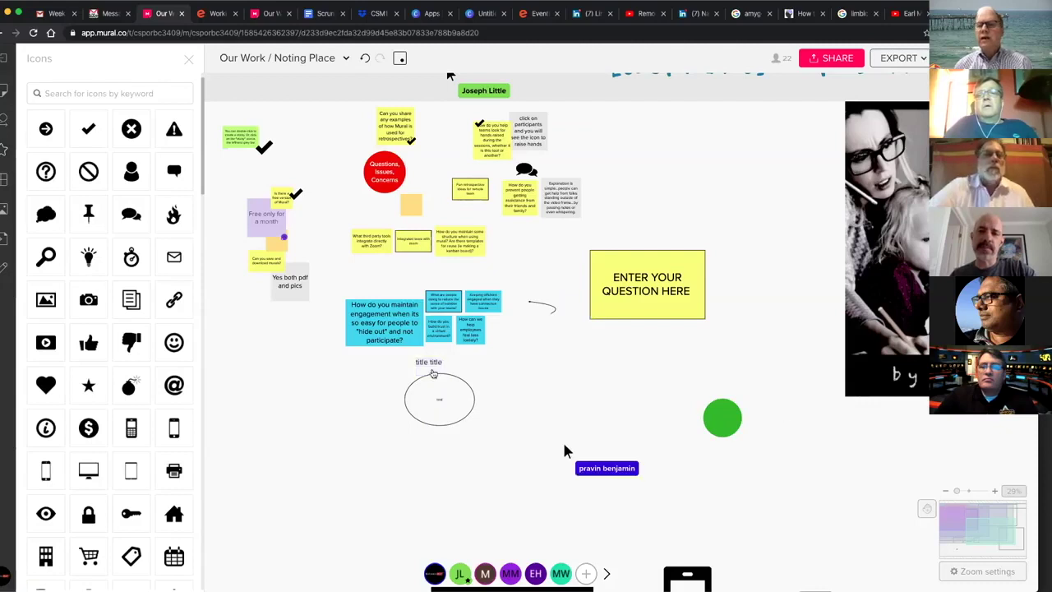
pyautogui.scroll(5, 538, 400)
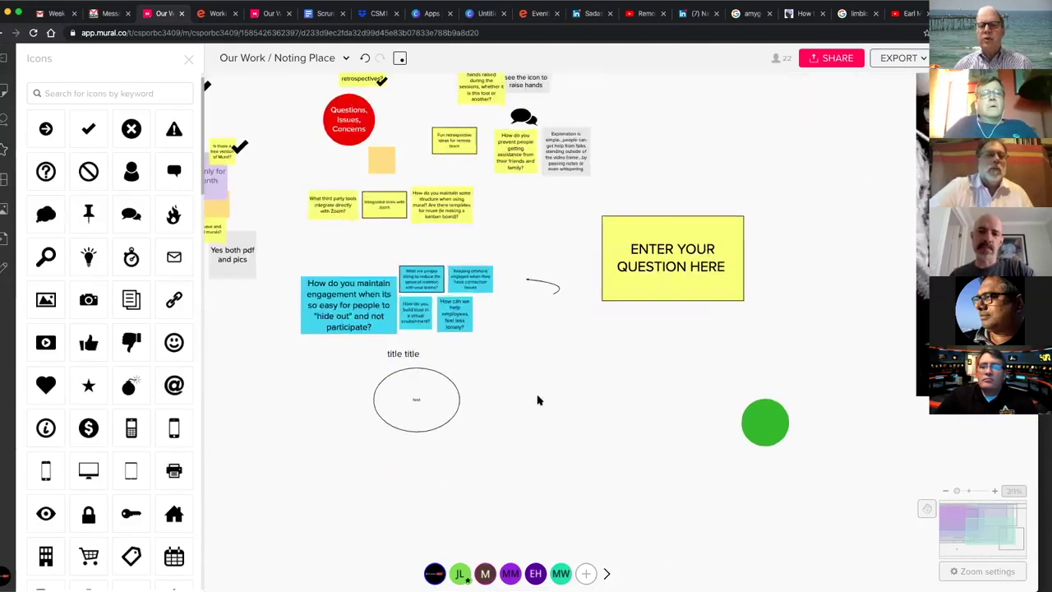
pyautogui.hscroll(-6, 539, 400)
pyautogui.scroll(2, 538, 400)
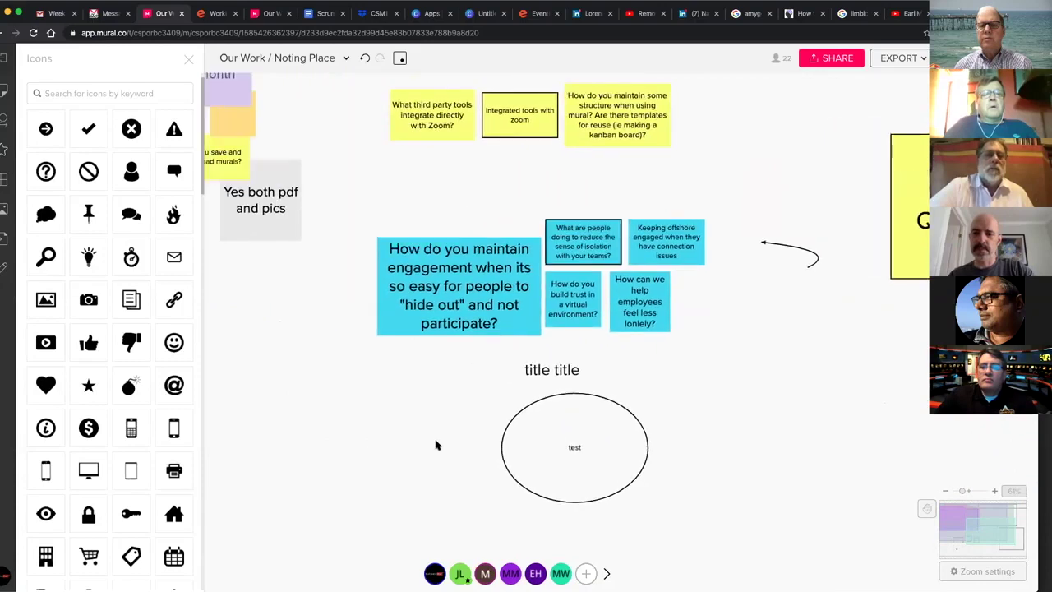
# Add a yellow sticky note below "What third party tools integrate directly with Zoom?" reading "Max number of partcipants from Mural"
pyautogui.scroll(4, 432, 445)
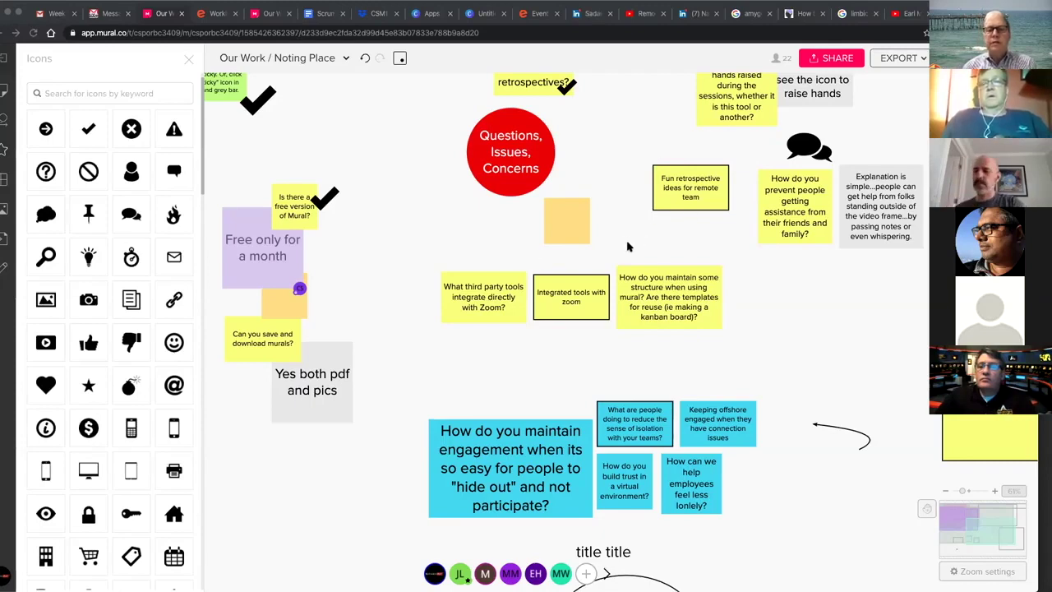
pyautogui.scroll(5, 626, 246)
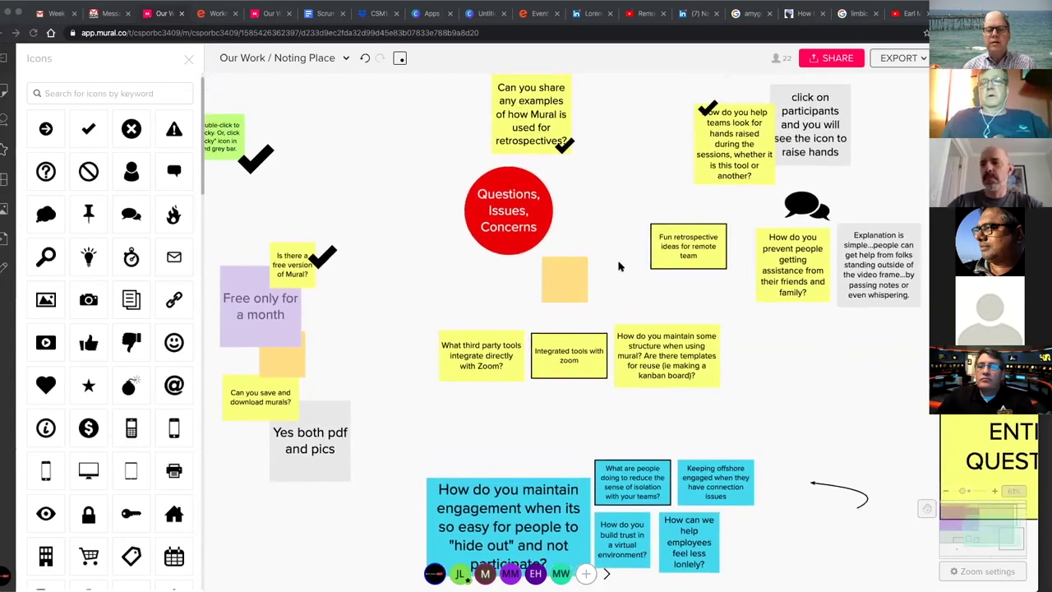
pyautogui.scroll(1, 620, 300)
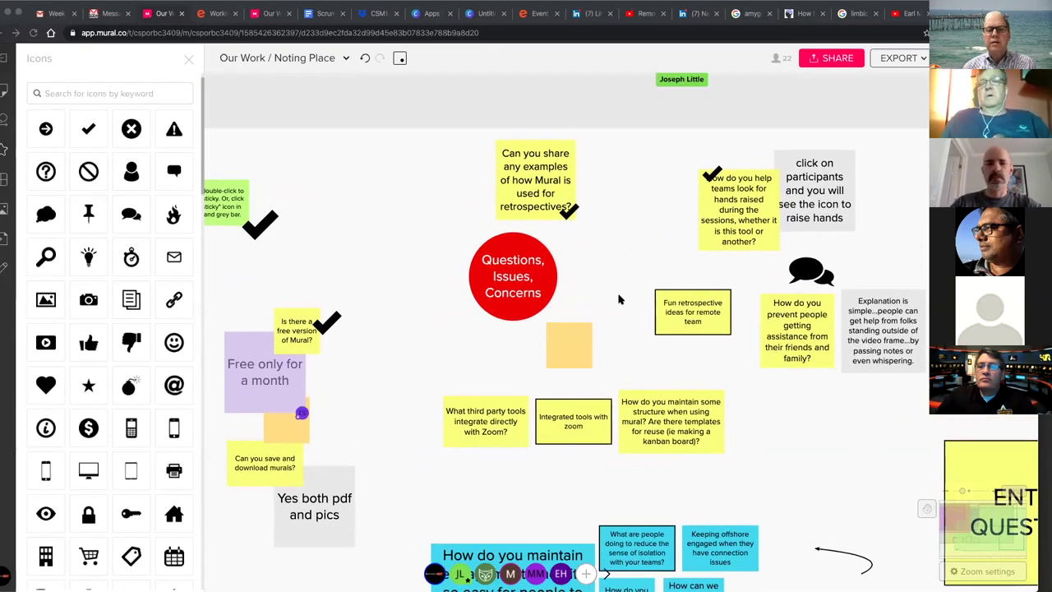
pyautogui.hscroll(-5, 620, 302)
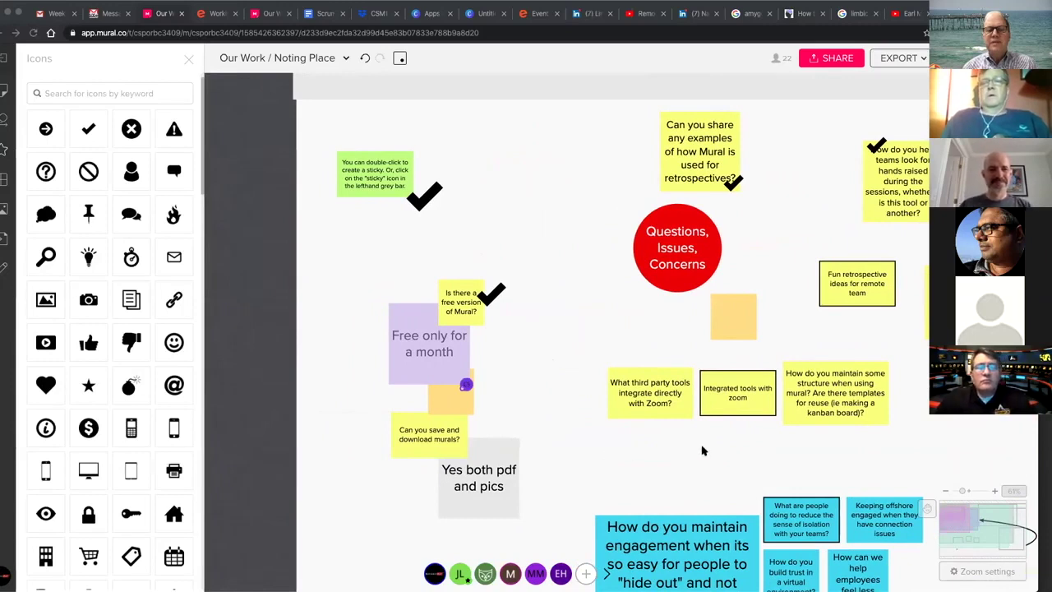
pyautogui.hscroll(2, 719, 444)
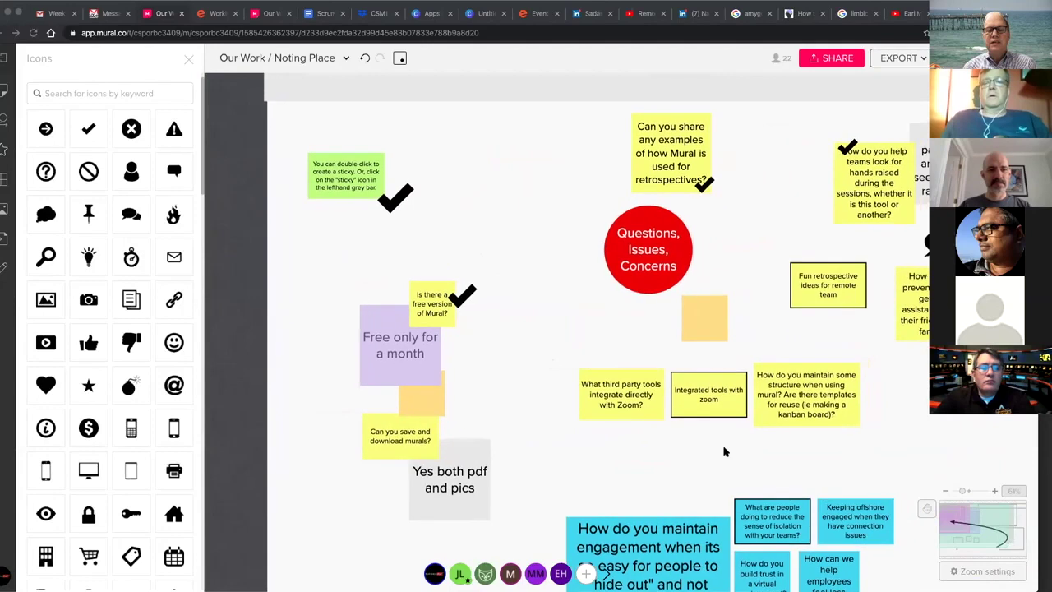
pyautogui.doubleClick(643, 441)
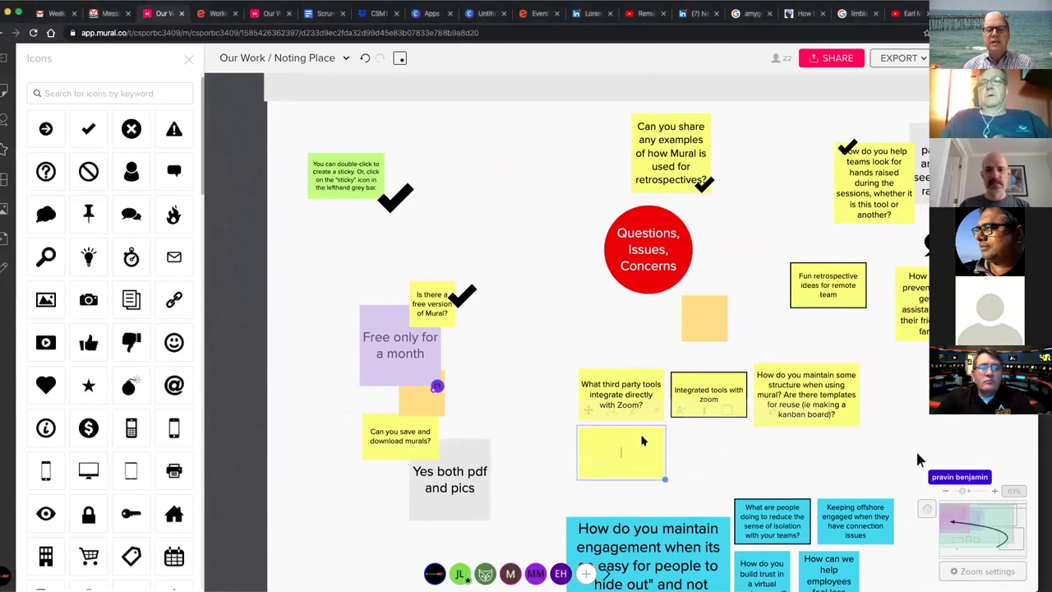
pyautogui.write('Ma')
pyautogui.write('x number')
pyautogui.write('partci')
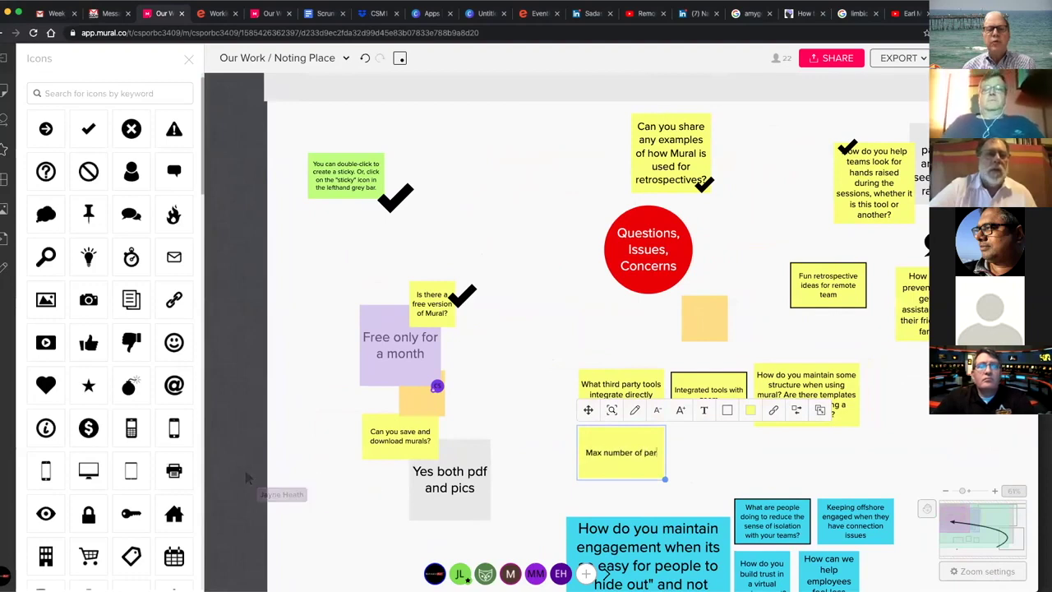
pyautogui.press('BackSpace')
pyautogui.press('BackSpace')
pyautogui.write('icipants')
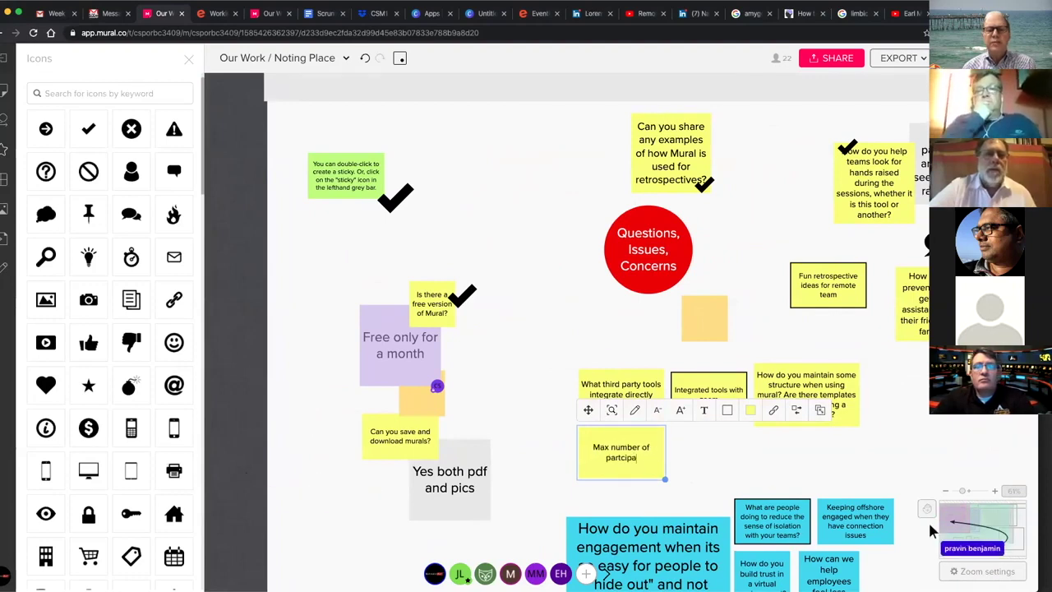
pyautogui.write(' from Mu')
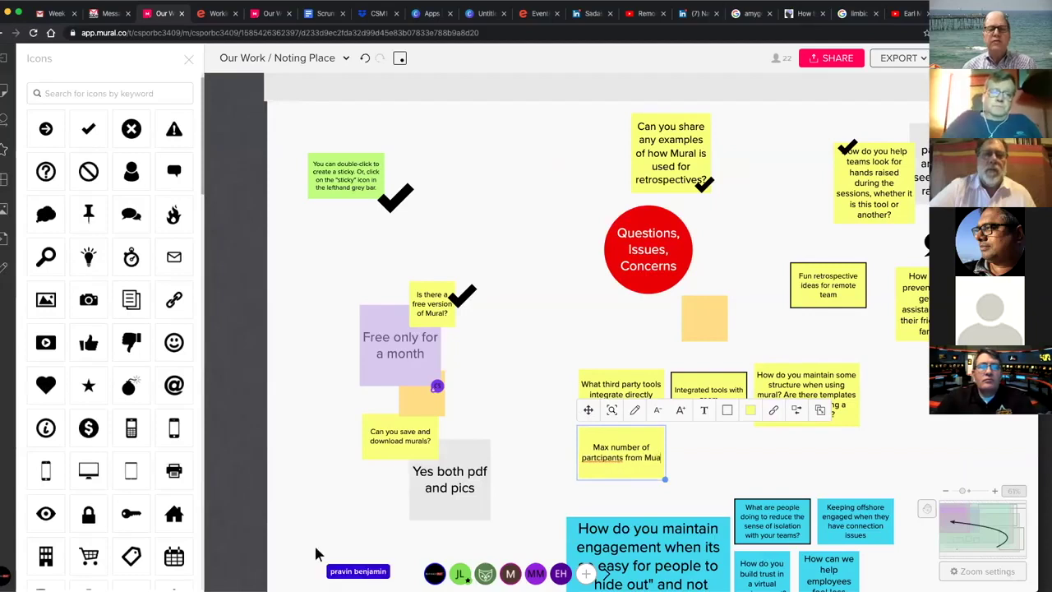
pyautogui.write('ral')
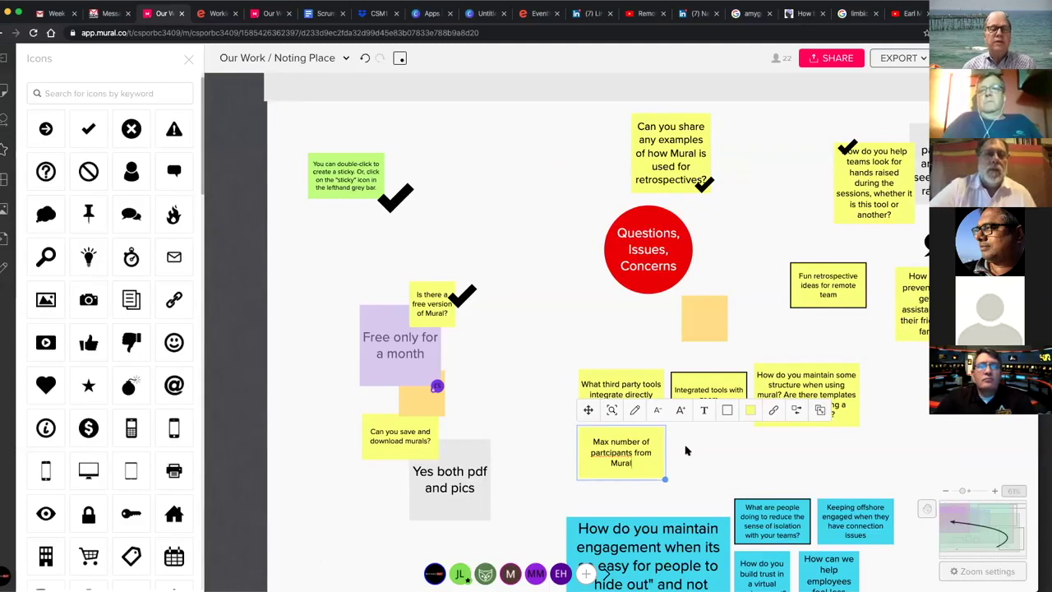
pyautogui.click(686, 449)
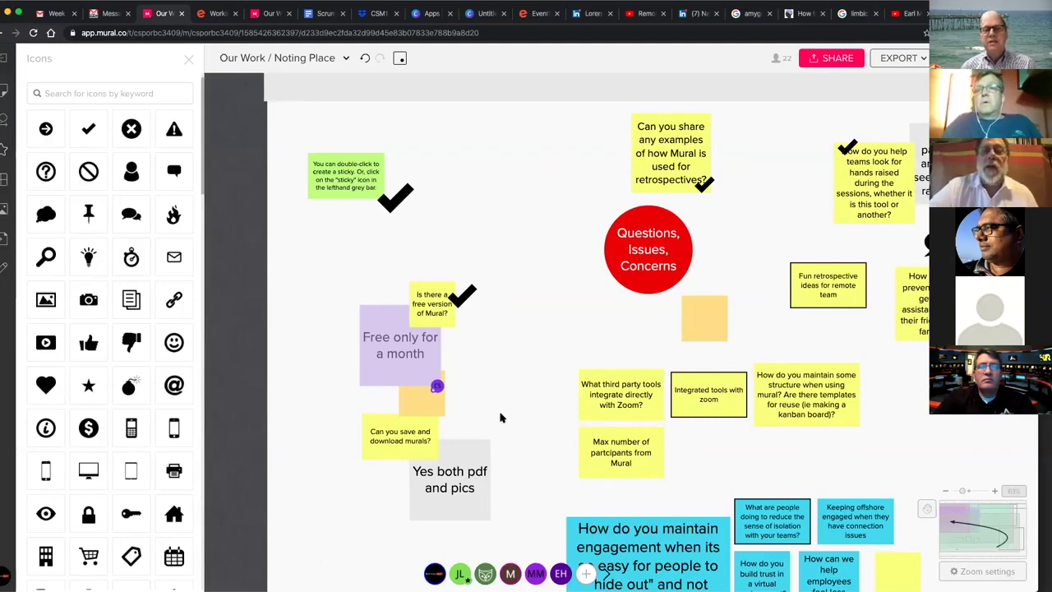
# Look over the whole set of question and answer notes, ending close up on the blue engagement cluster
pyautogui.scroll(-4, 499, 417)
pyautogui.hscroll(4, 498, 416)
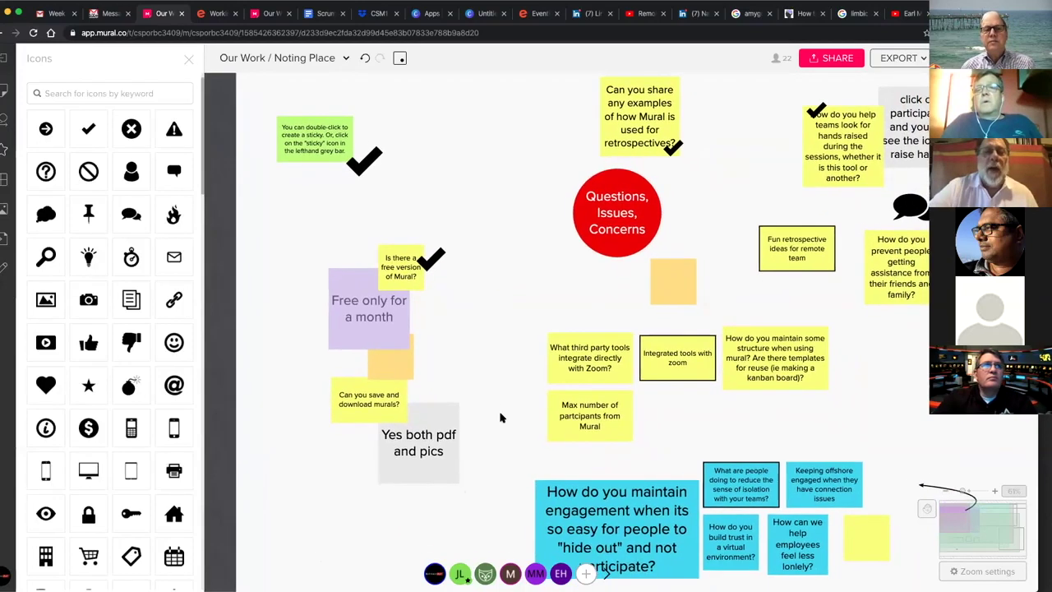
pyautogui.scroll(-1, 443, 375)
pyautogui.hscroll(1, 443, 375)
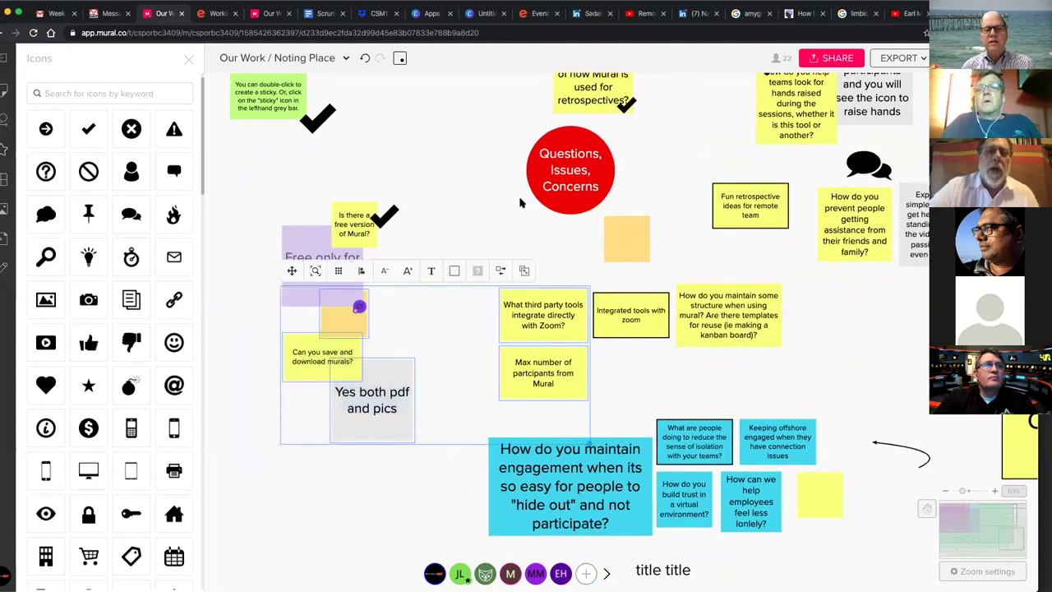
pyautogui.scroll(-6, 468, 221)
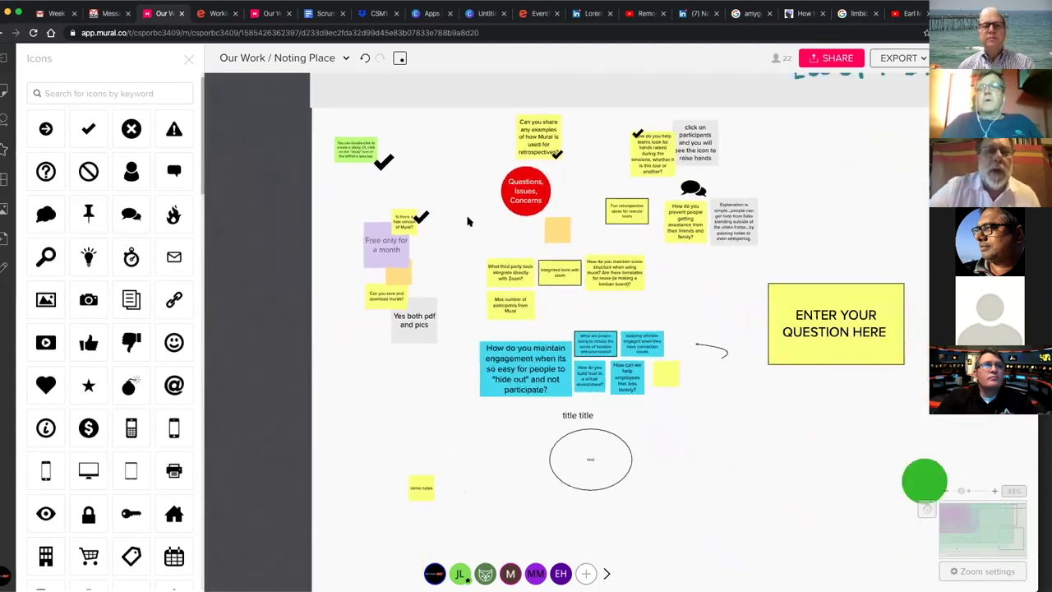
pyautogui.hscroll(3, 708, 304)
pyautogui.scroll(-1, 709, 304)
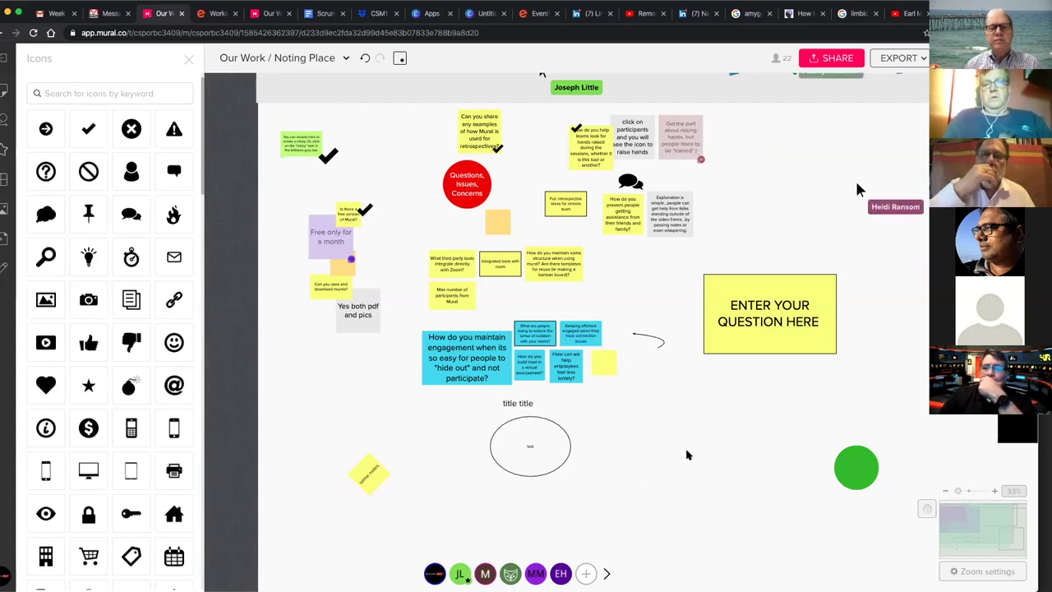
pyautogui.scroll(-3, 688, 454)
pyautogui.scroll(6, 688, 454)
pyautogui.scroll(3, 688, 455)
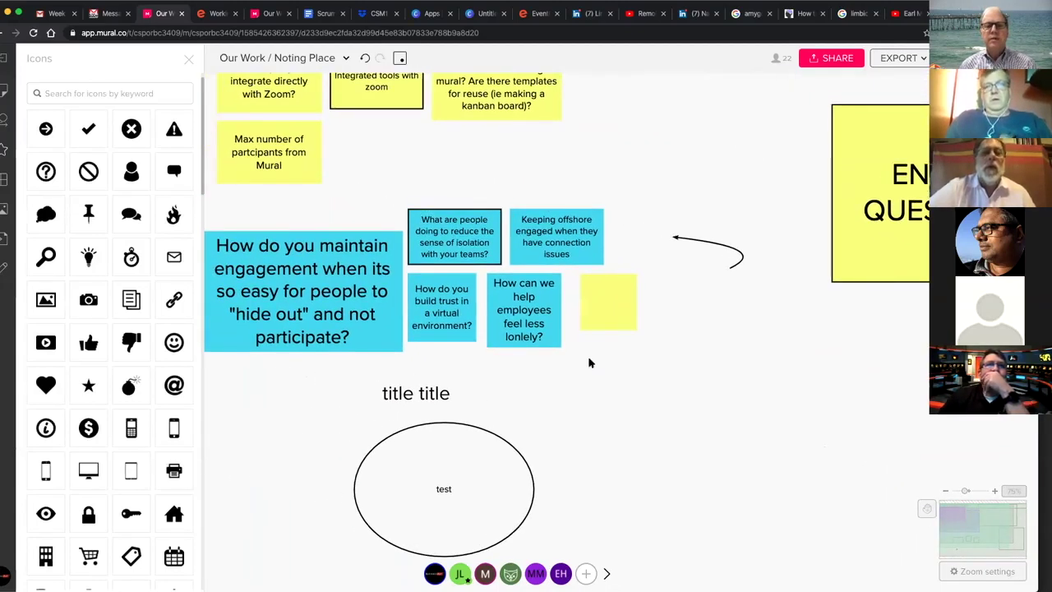
# Move the "Fun retrospective ideas for remote team" note directly below the note about maintaining structure when using Mural
pyautogui.scroll(2, 589, 362)
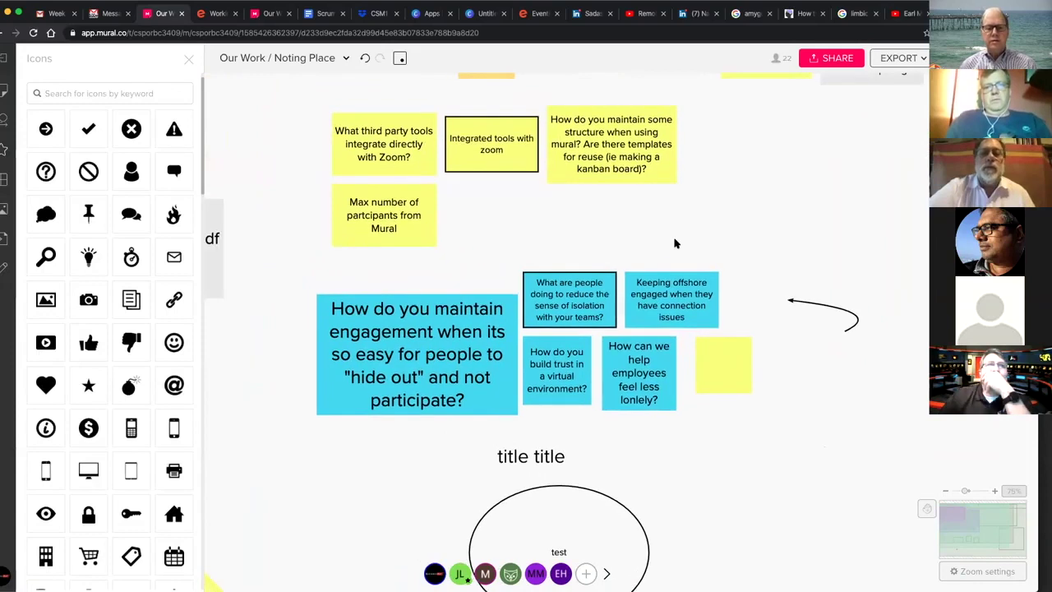
pyautogui.scroll(-2, 670, 245)
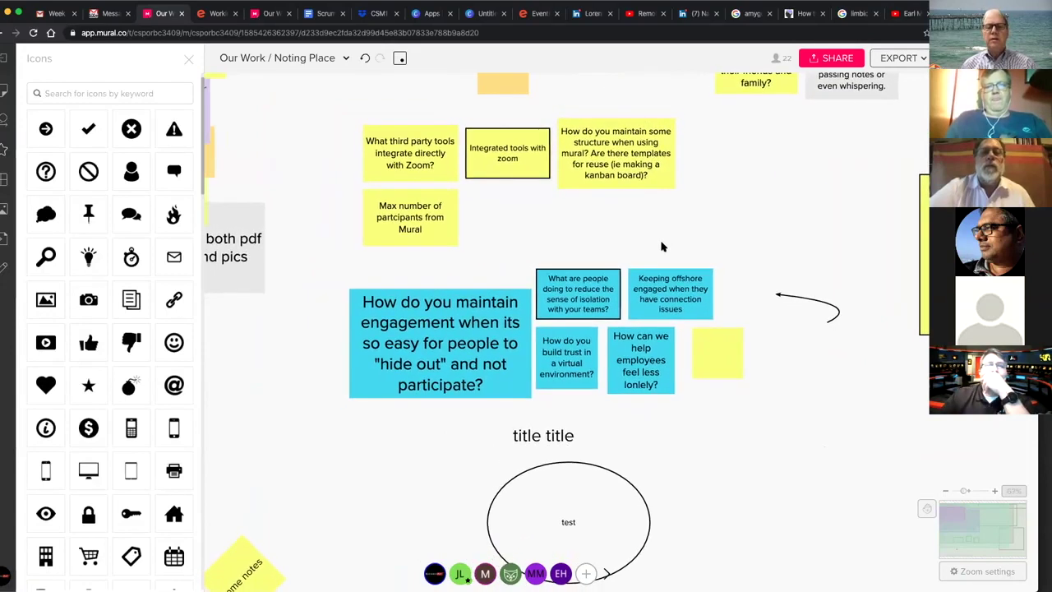
pyautogui.scroll(-3, 661, 247)
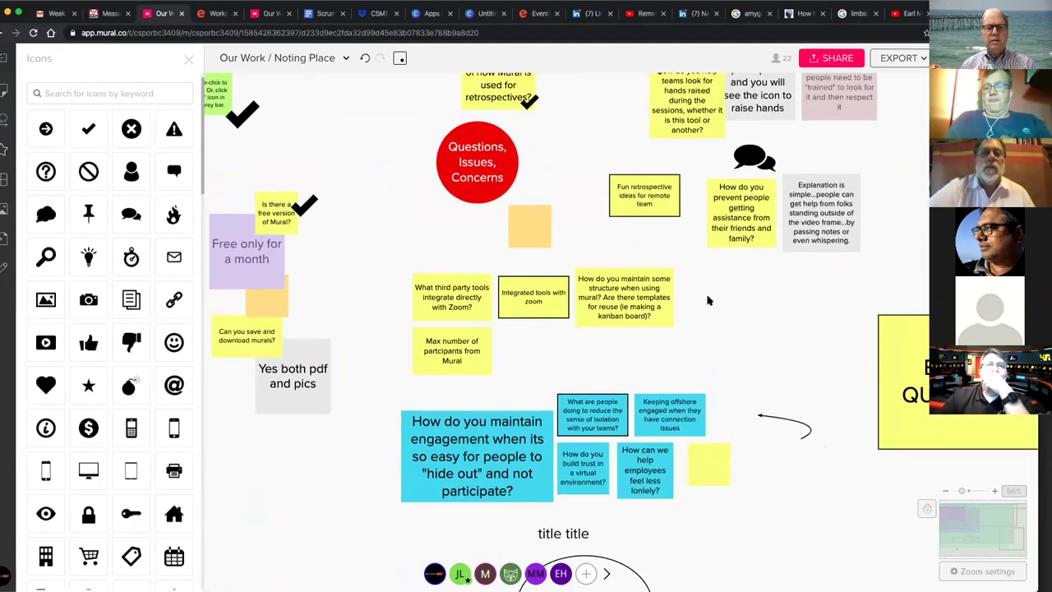
pyautogui.scroll(1, 707, 300)
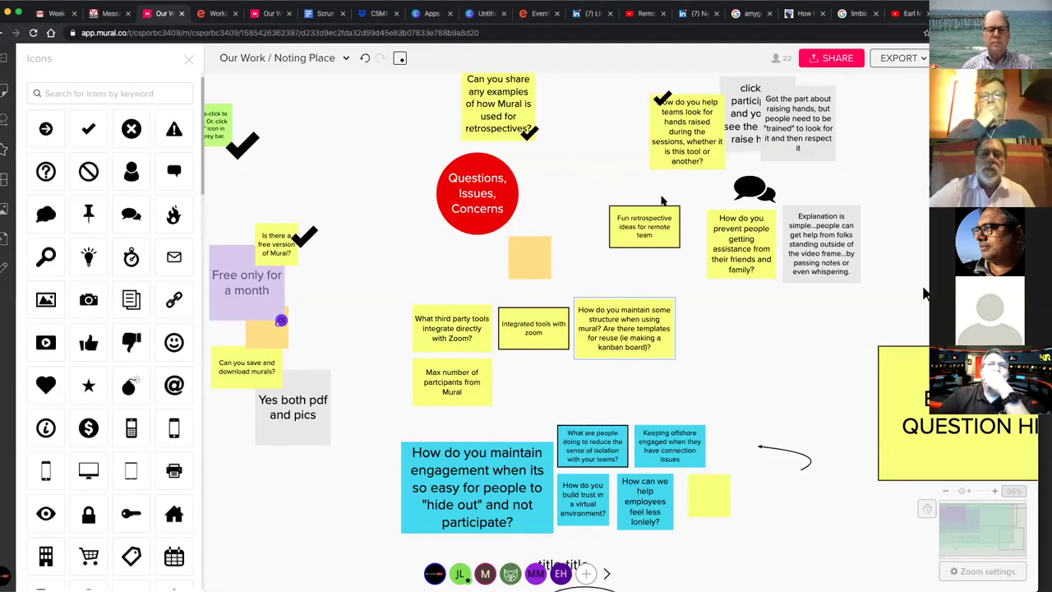
pyautogui.click(647, 235)
pyautogui.moveTo(647, 234); pyautogui.dragTo(609, 393)
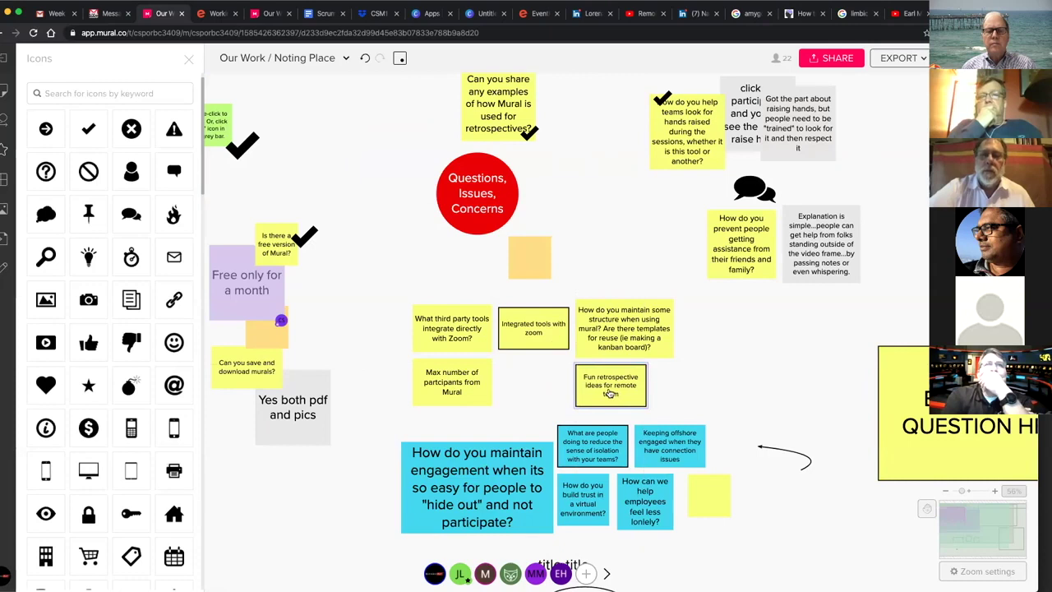
pyautogui.click(729, 388)
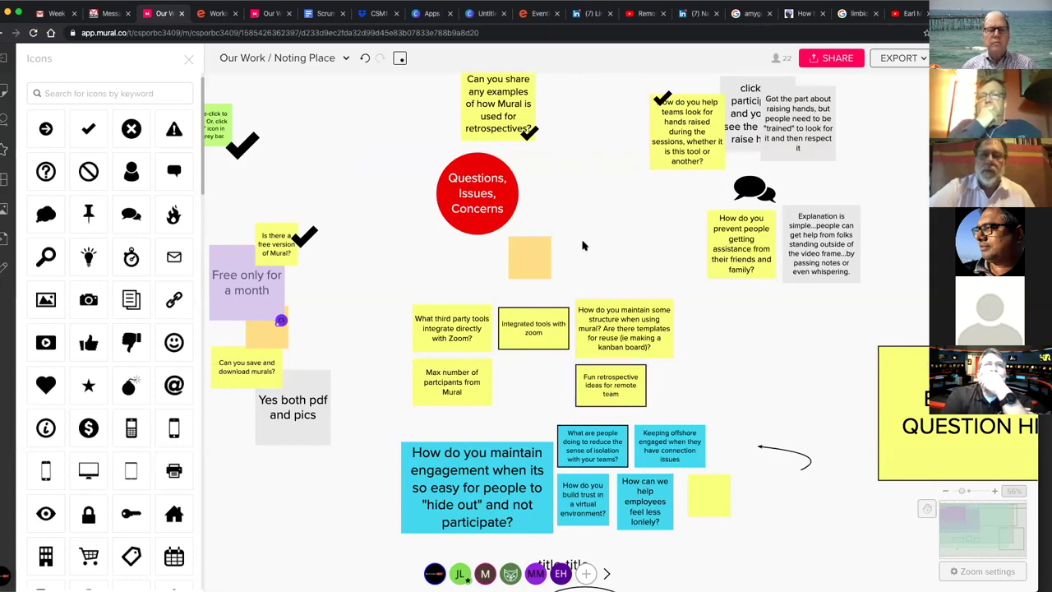
# Move the red "Questions, Issues, Concerns" circle up and to the left of the orange note and enlarge it
pyautogui.moveTo(456, 211); pyautogui.dragTo(391, 199)
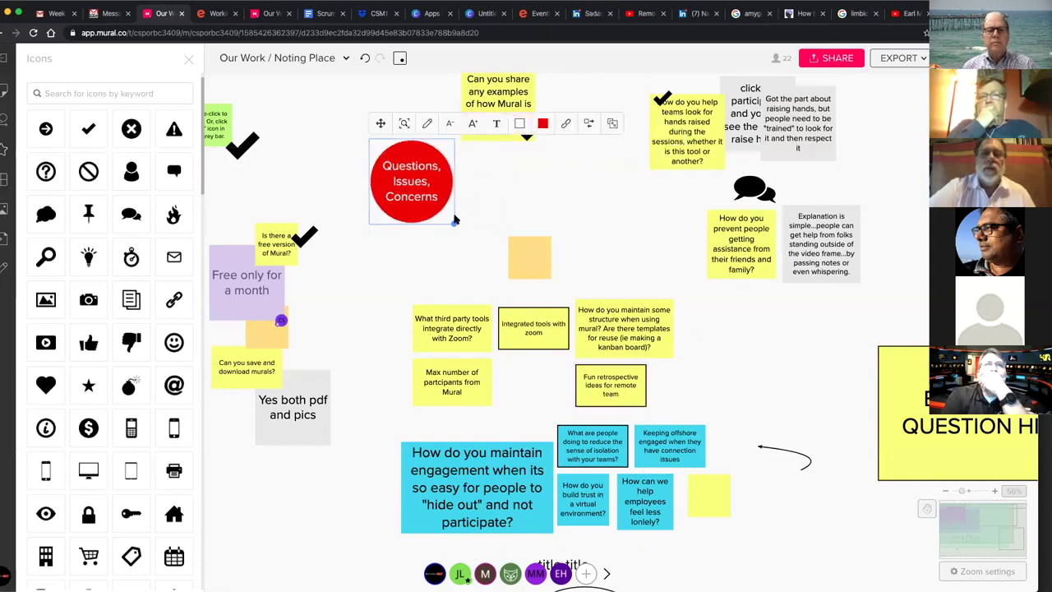
pyautogui.moveTo(452, 223); pyautogui.dragTo(486, 256)
pyautogui.click(532, 232)
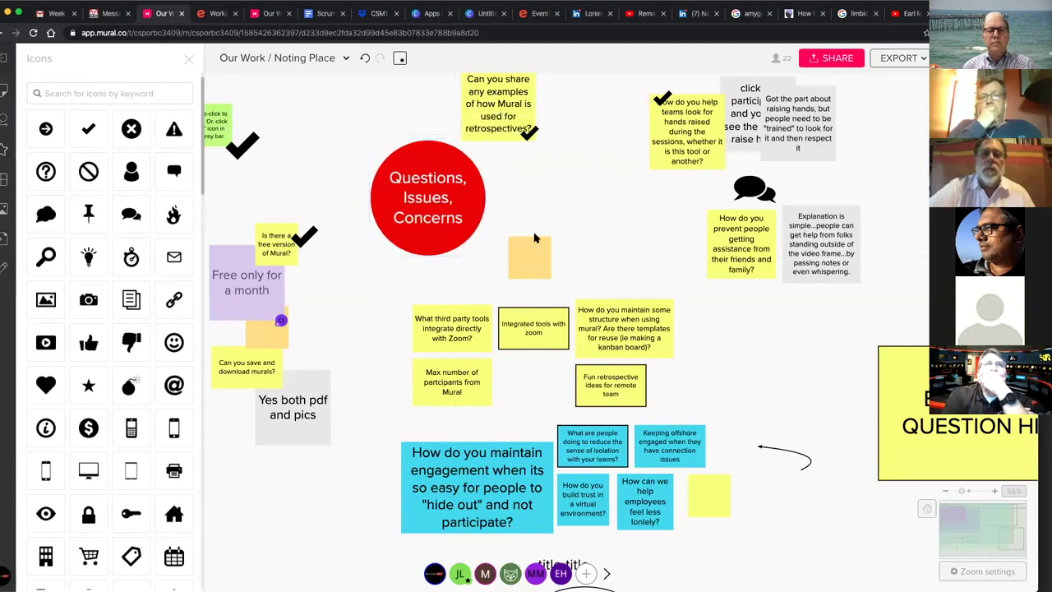
# Bring the whole mural into view, from the question notes to the event description, and close the icon library
pyautogui.scroll(-5, 534, 238)
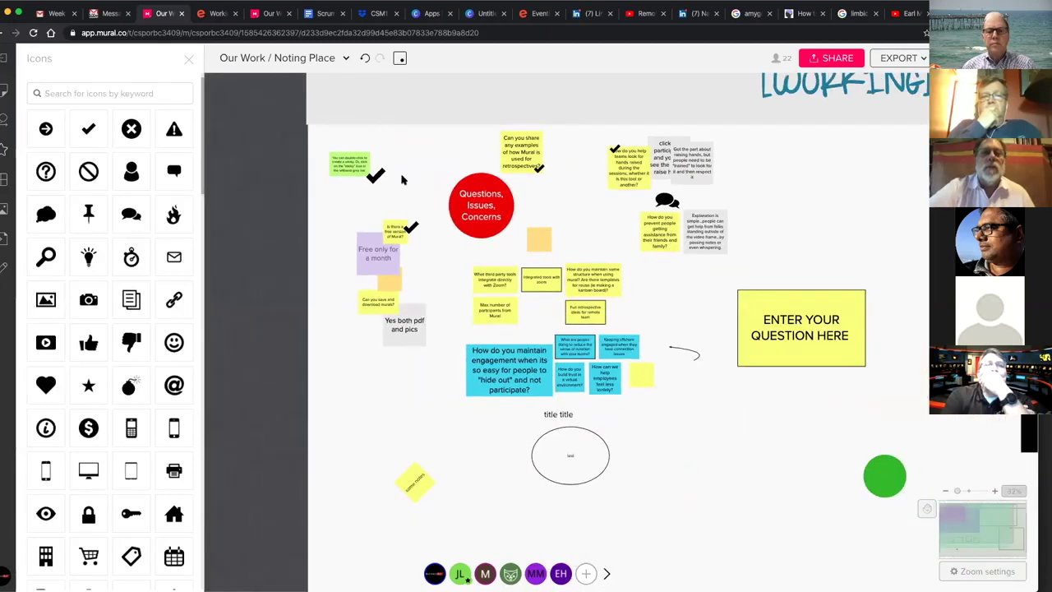
pyautogui.scroll(-5, 578, 215)
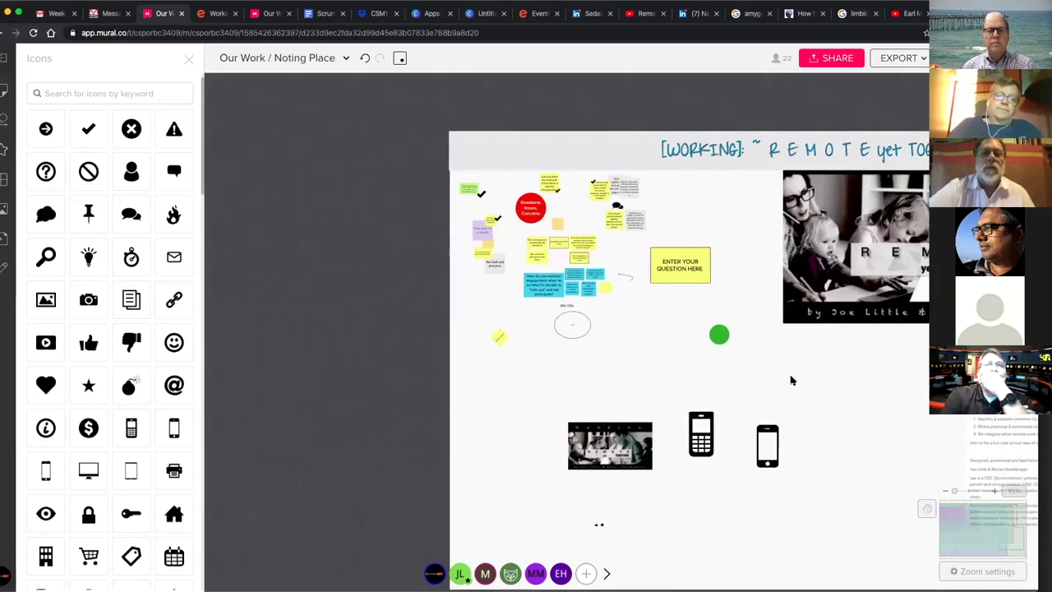
pyautogui.hscroll(3, 791, 379)
pyautogui.hscroll(3, 791, 380)
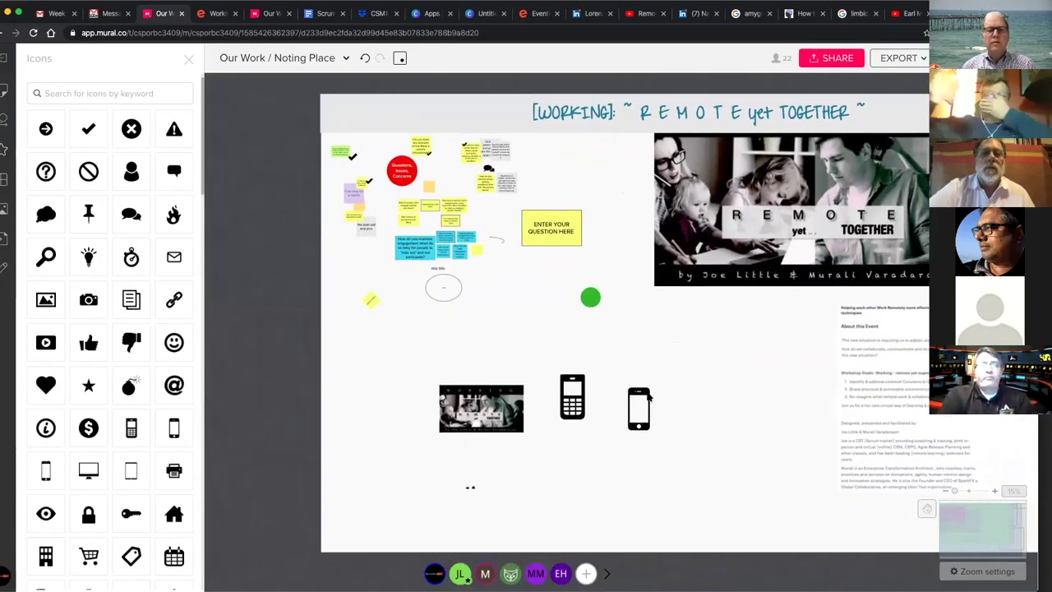
pyautogui.hscroll(3, 647, 397)
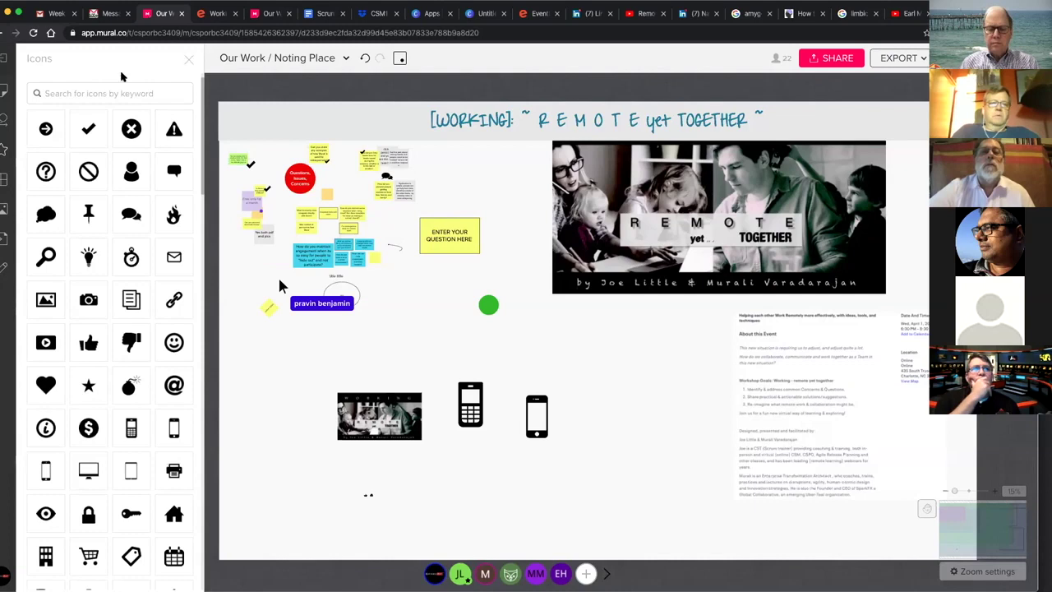
pyautogui.click(188, 60)
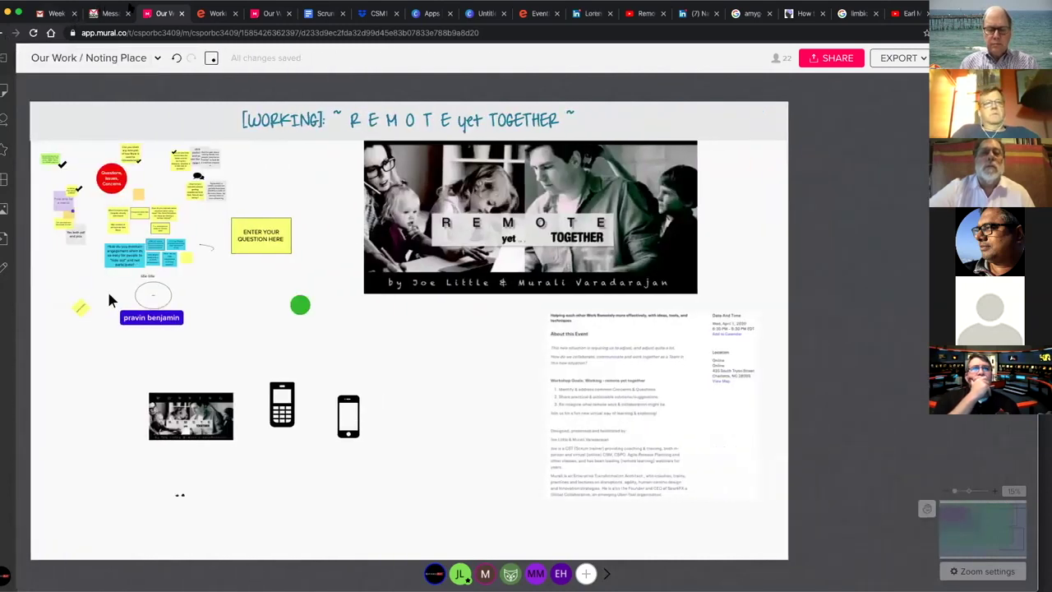
# Add a yellow 5x3 sticky note to the left of the event description and convert it to a 3x3 sticky note
pyautogui.click(37, 90)
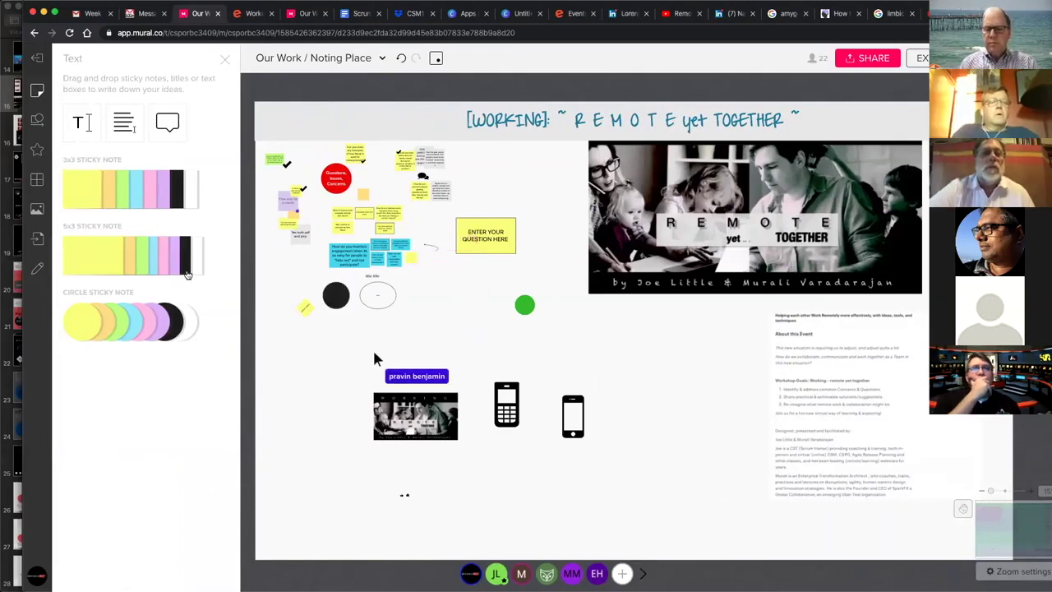
pyautogui.click(105, 260)
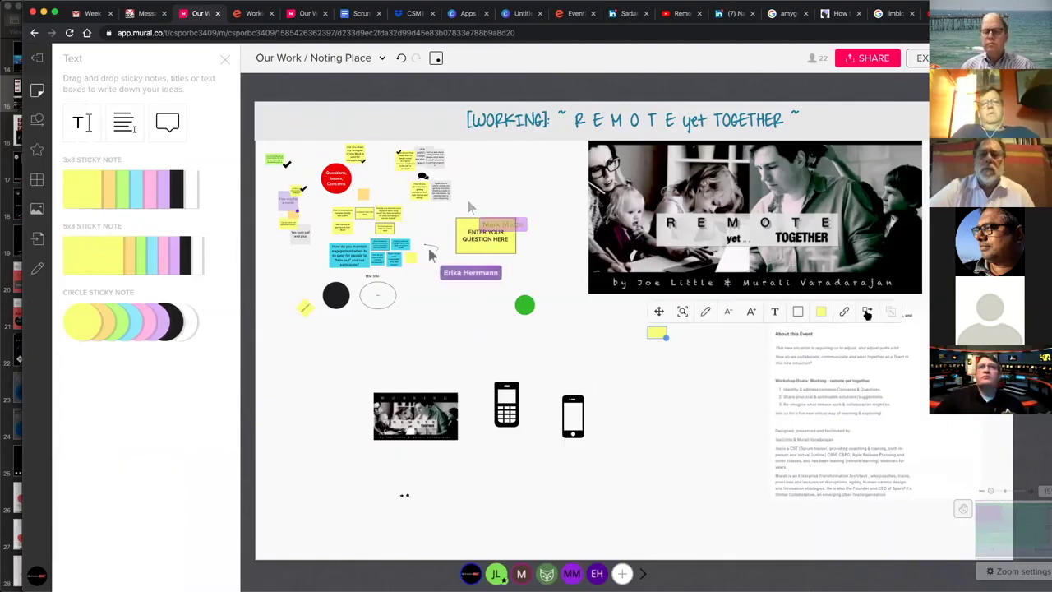
pyautogui.click(867, 313)
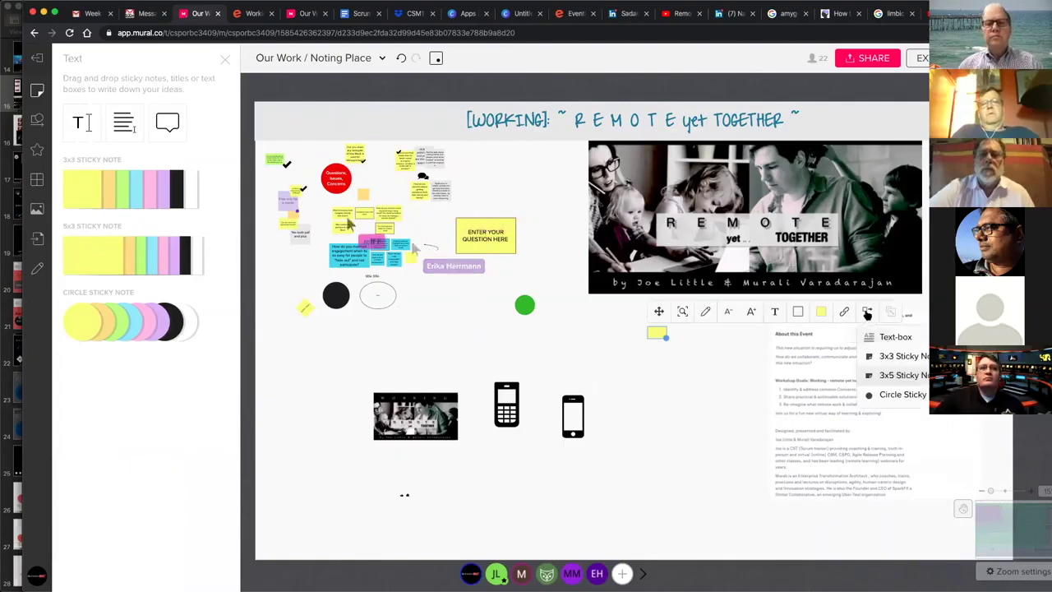
pyautogui.click(892, 399)
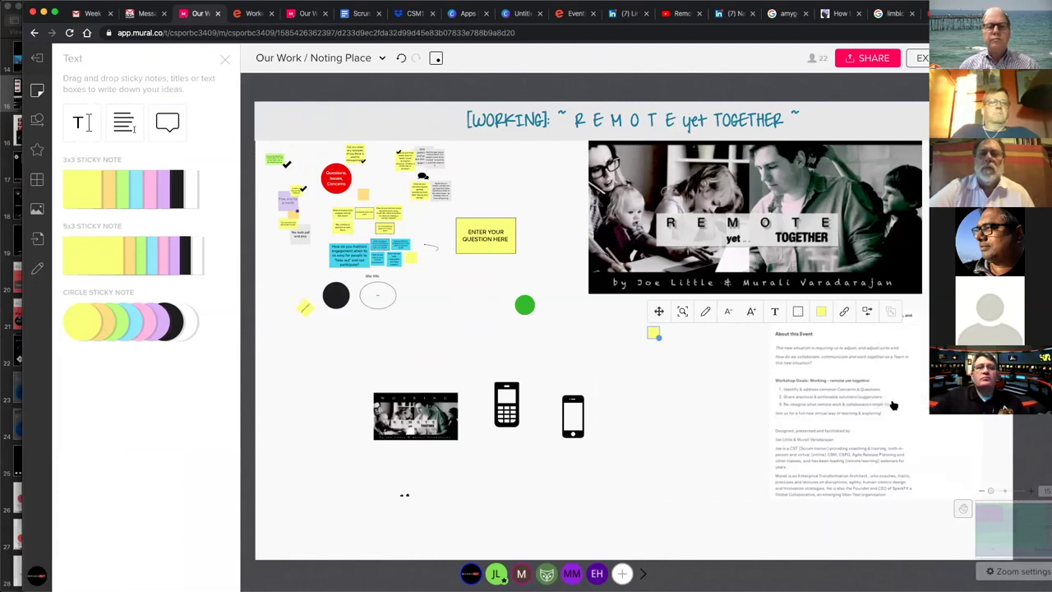
# Convert the new sticky note beside the event description back to a 3x5 sticky note and colour it light blue
pyautogui.click(866, 313)
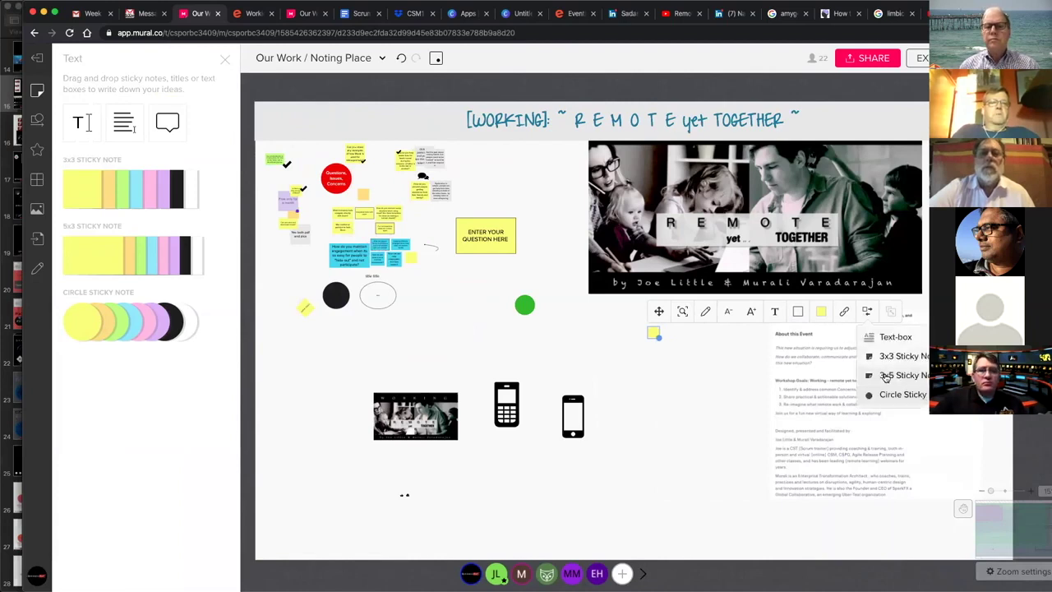
pyautogui.click(889, 375)
pyautogui.click(865, 314)
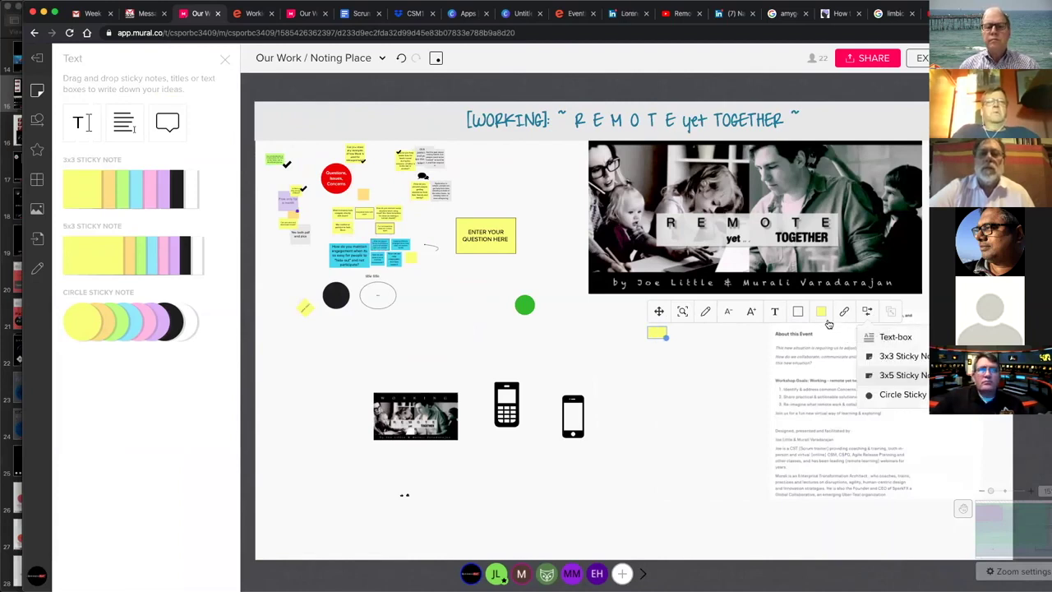
pyautogui.click(419, 343)
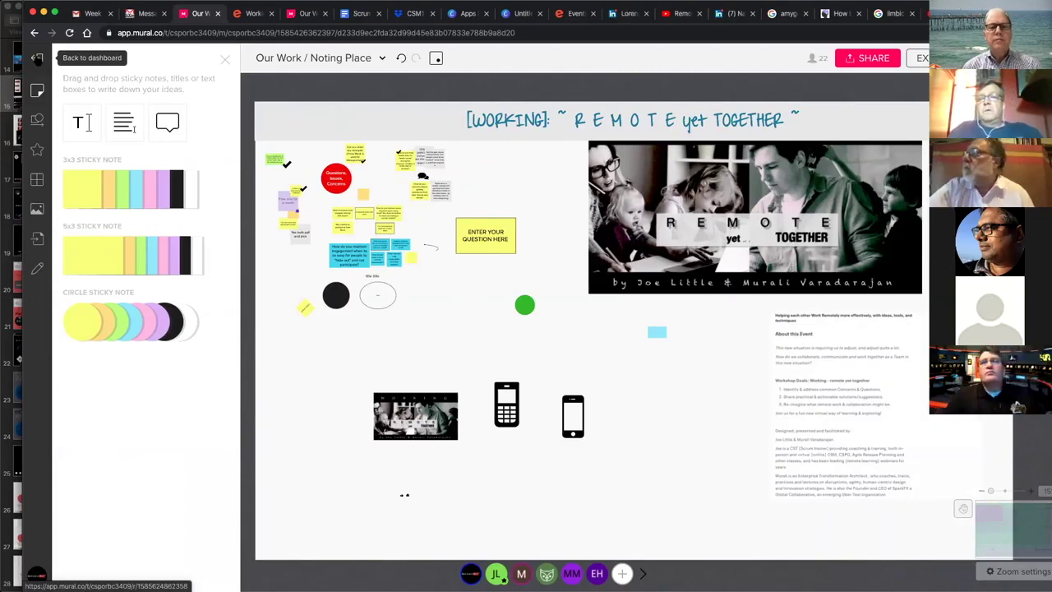
# Leave the mural for the dashboard and look through all, recently opened and favorite murals, ending in the "Working - Remote yet Together" room
pyautogui.click(37, 58)
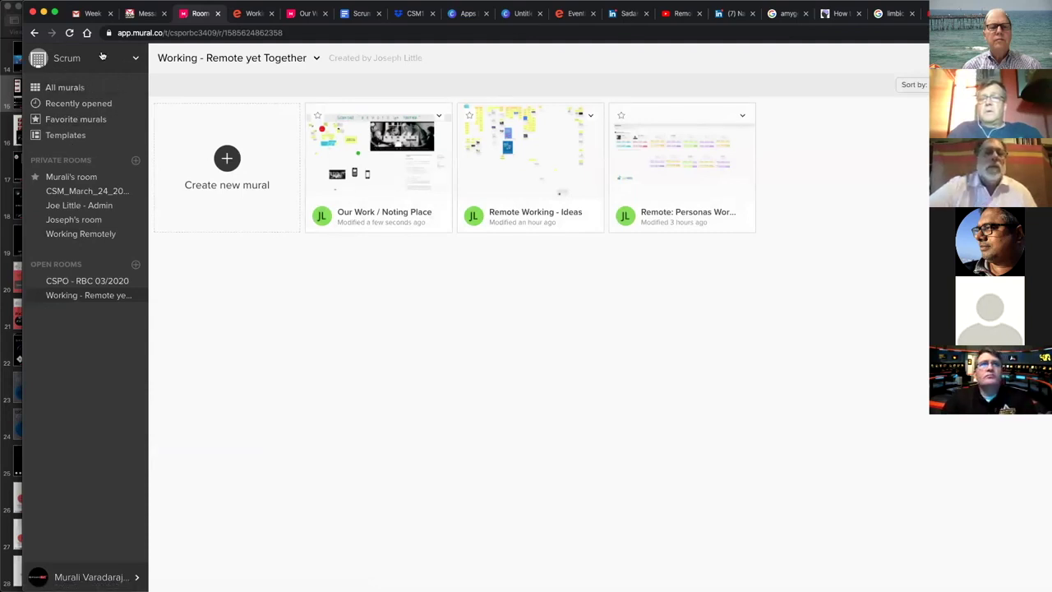
pyautogui.click(64, 87)
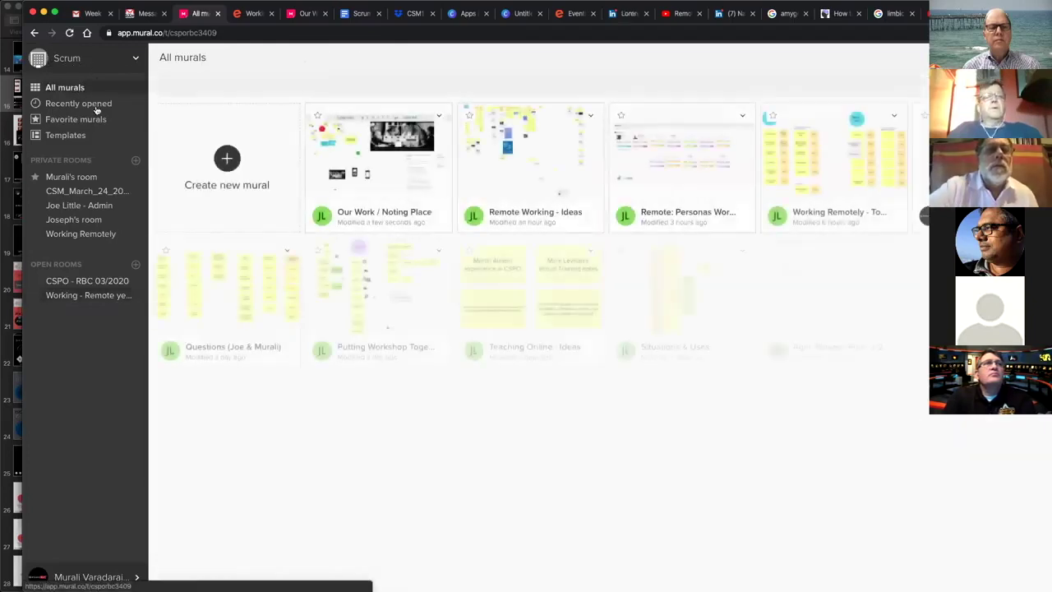
pyautogui.click(97, 105)
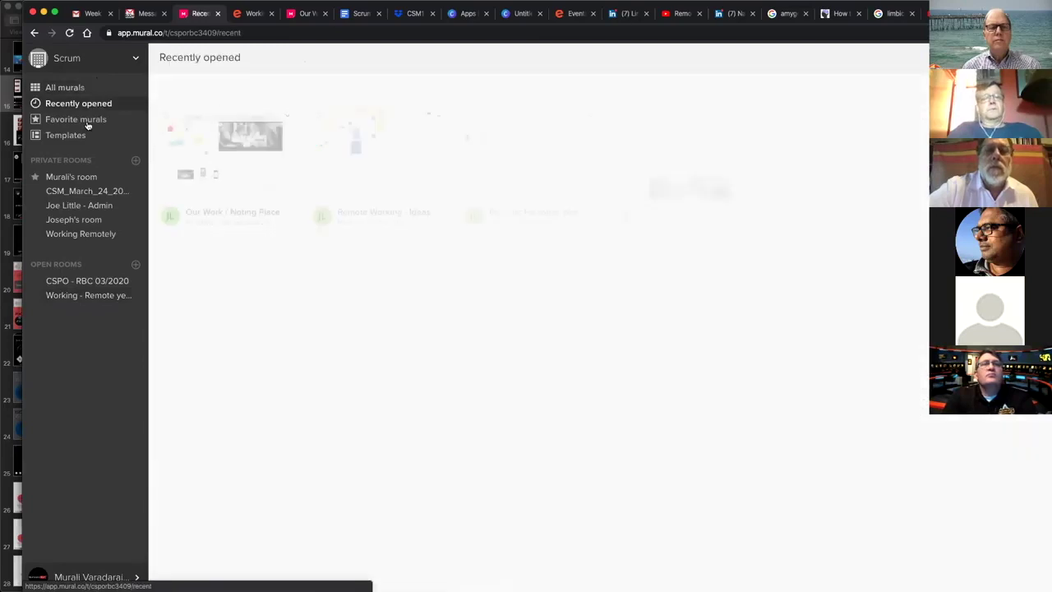
pyautogui.click(90, 123)
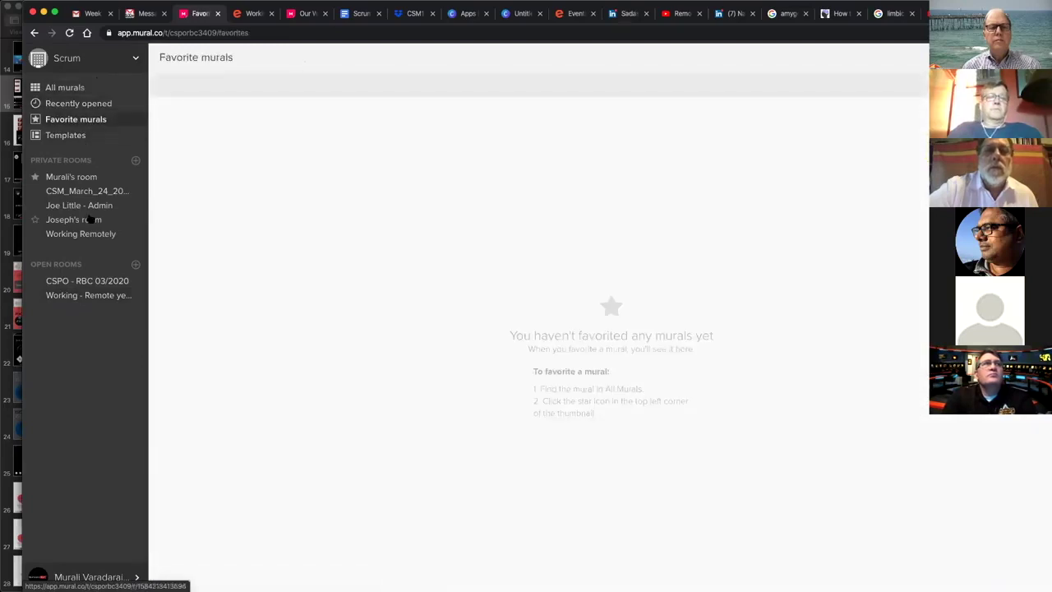
pyautogui.click(91, 295)
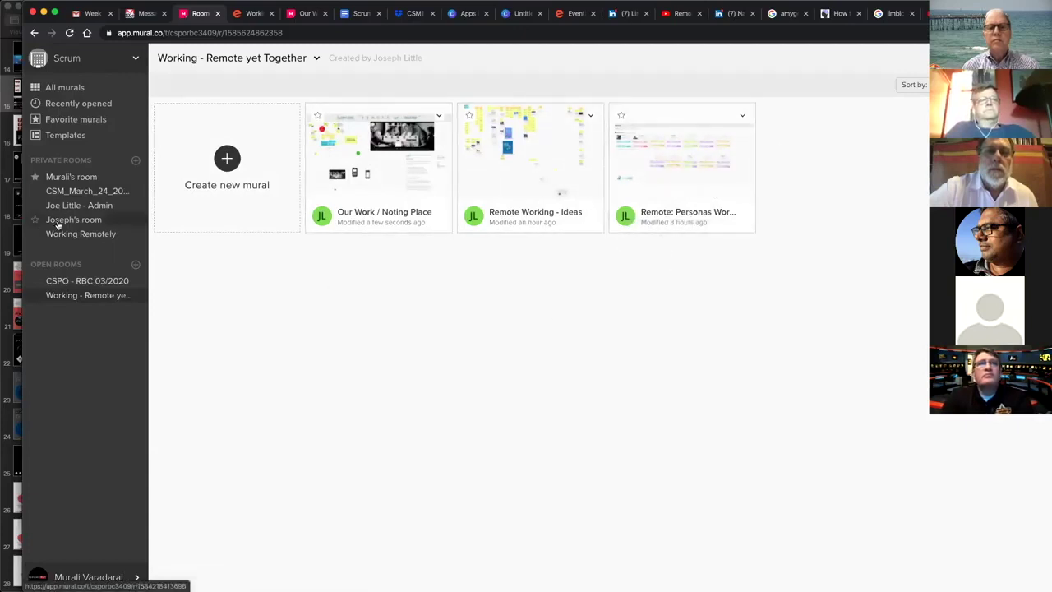
# Open the template gallery and look through the ready-made MURAL templates, from Challenge Wheel to the canvas and strategy templates
pyautogui.click(91, 139)
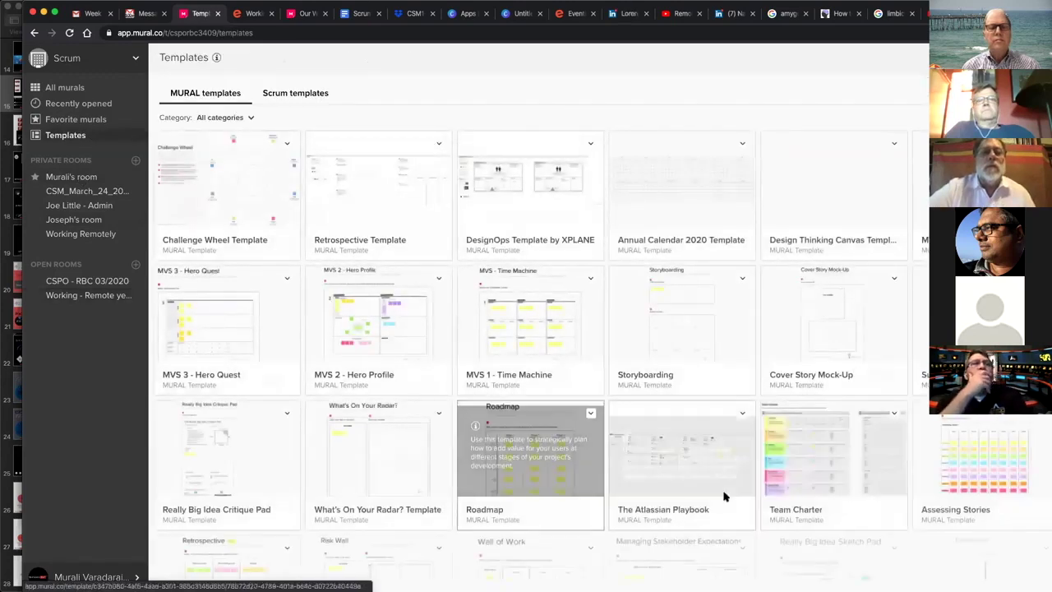
pyautogui.scroll(-1, 657, 543)
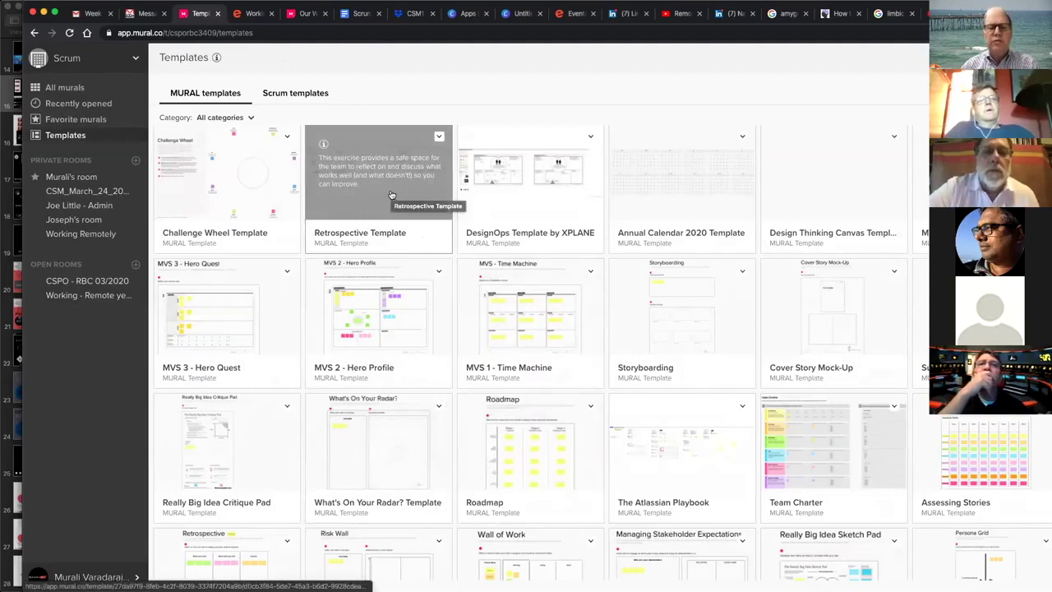
pyautogui.scroll(-5, 374, 386)
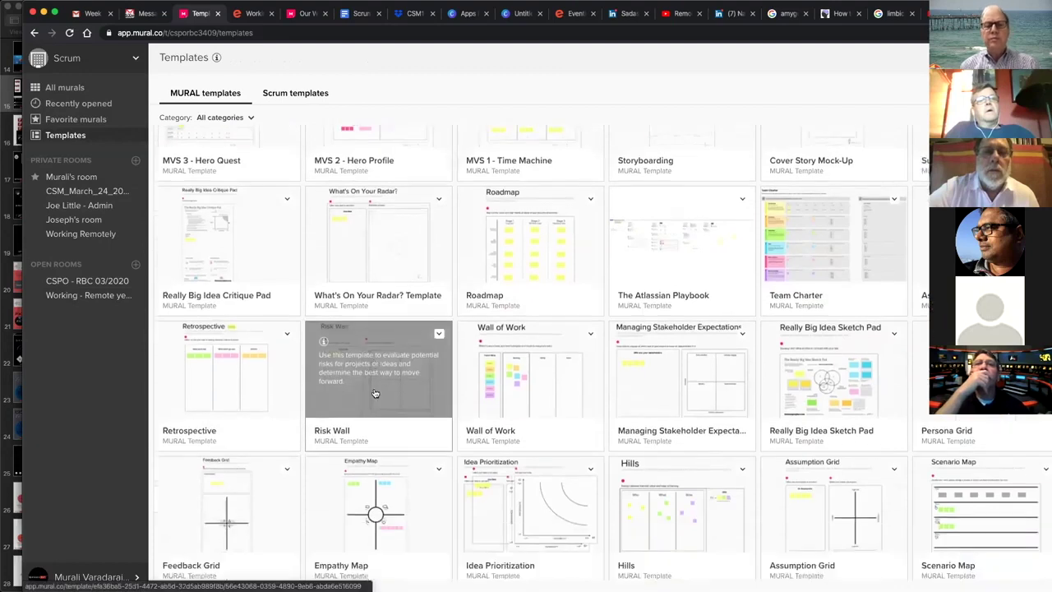
pyautogui.scroll(-7, 375, 393)
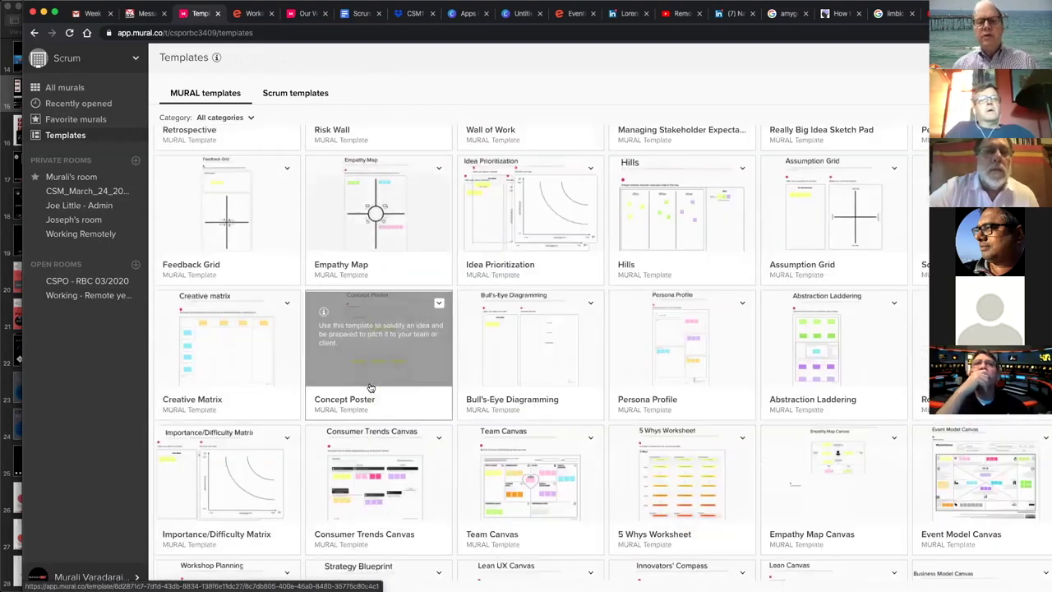
pyautogui.scroll(-5, 370, 386)
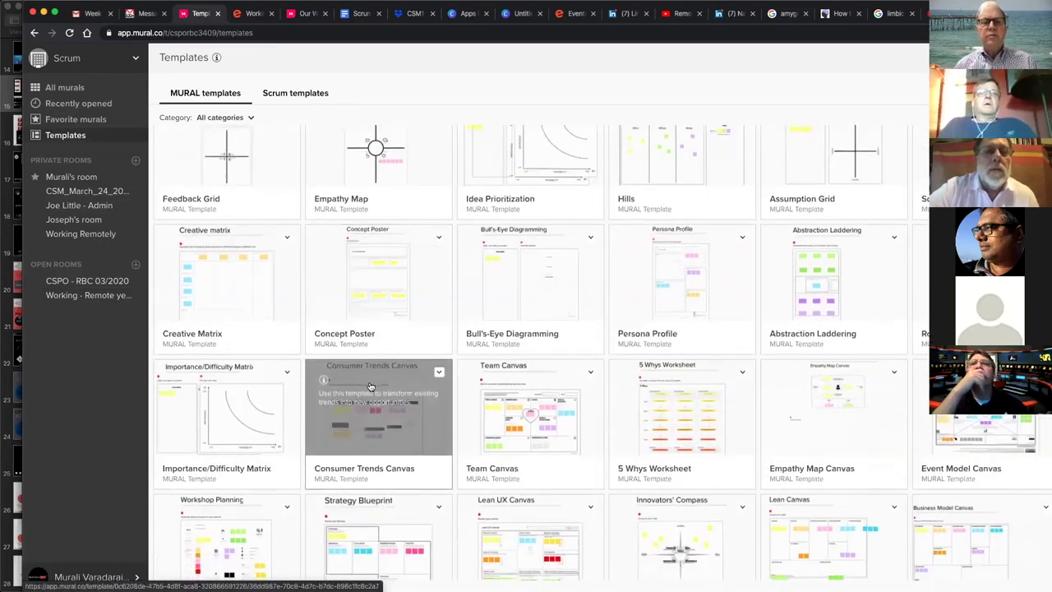
pyautogui.scroll(-1, 370, 386)
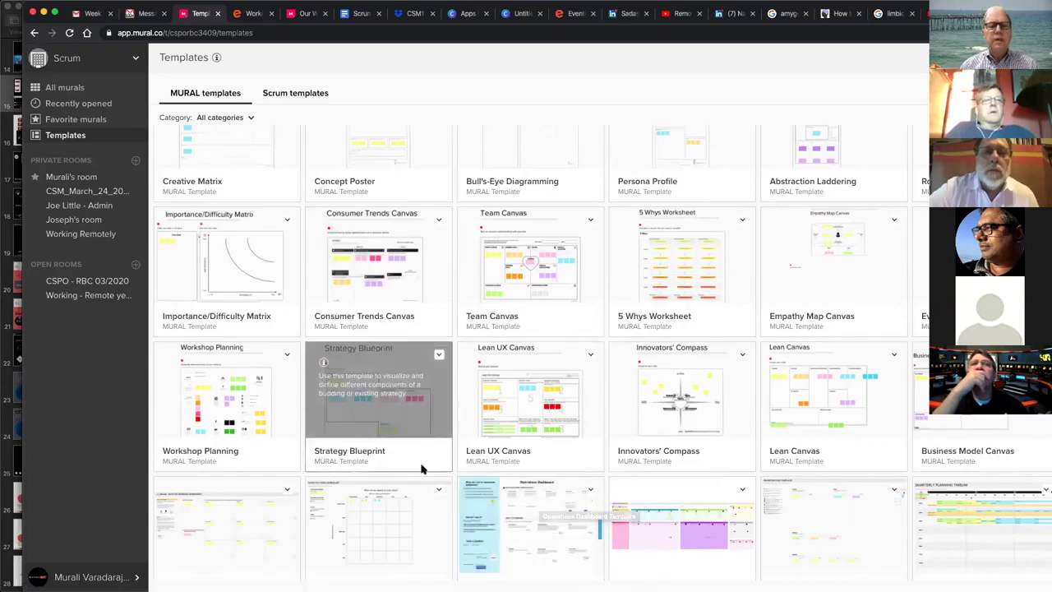
pyautogui.scroll(1, 422, 467)
pyautogui.scroll(2, 421, 467)
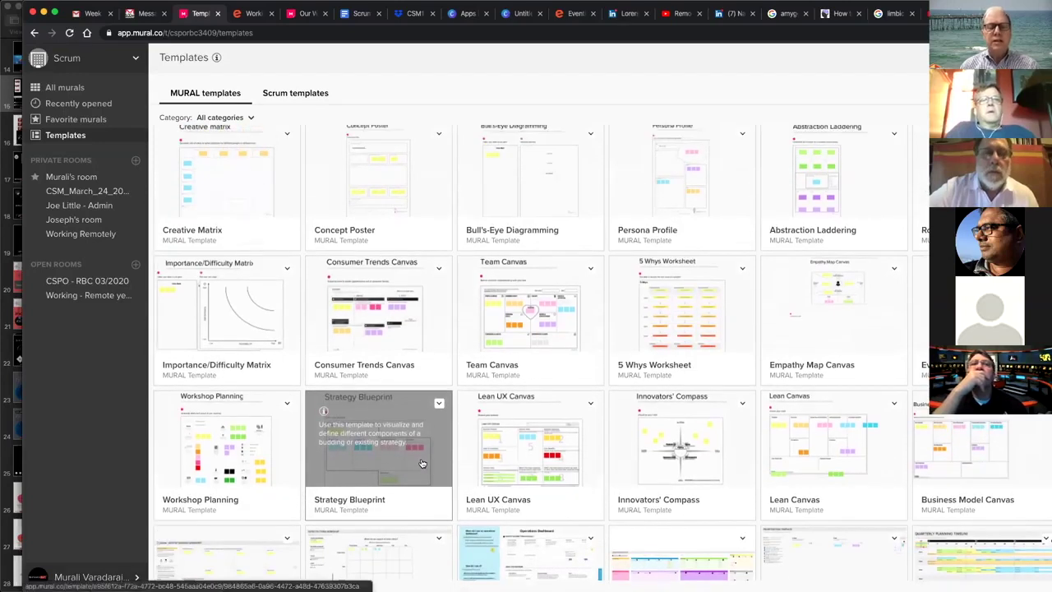
pyautogui.scroll(10, 421, 463)
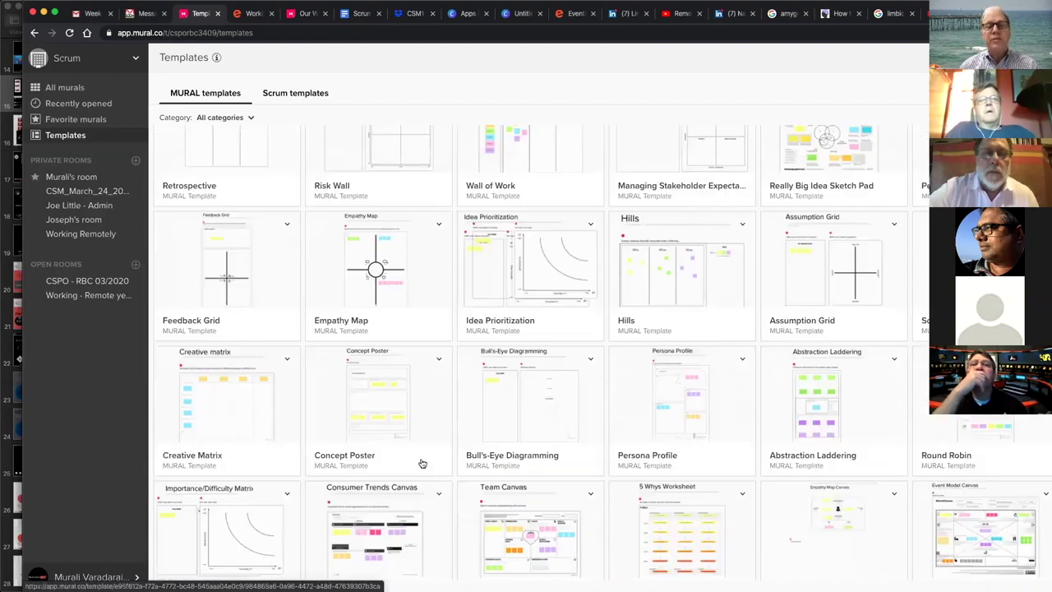
pyautogui.scroll(2, 421, 463)
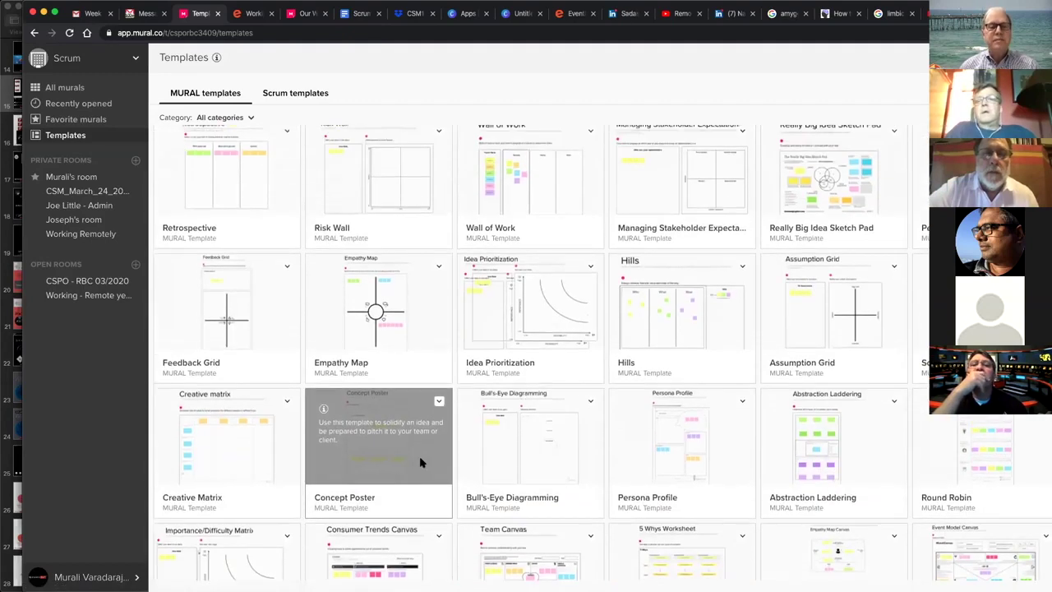
pyautogui.scroll(-5, 420, 463)
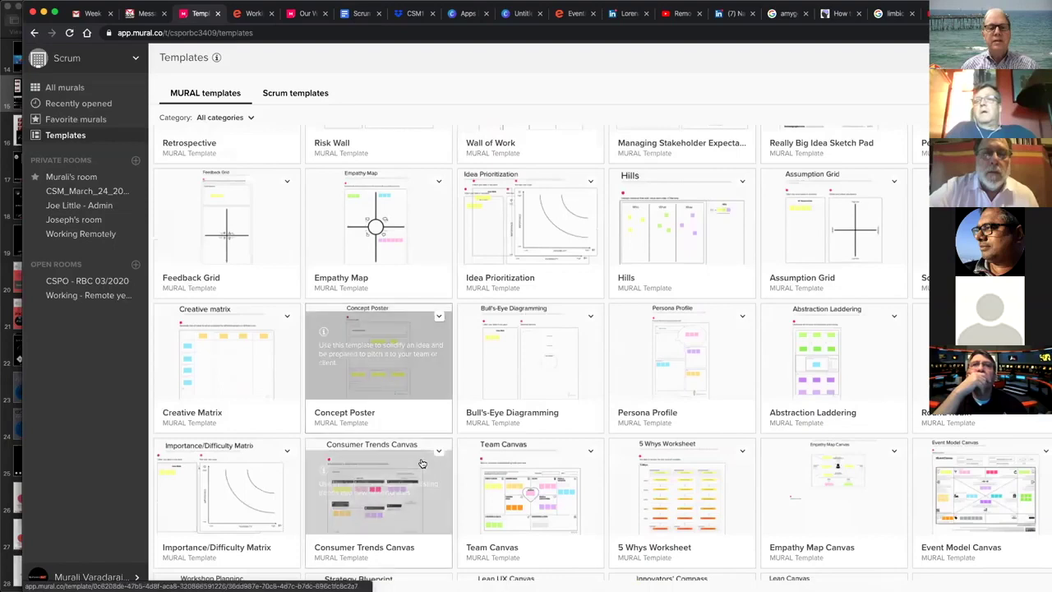
pyautogui.scroll(-3, 421, 463)
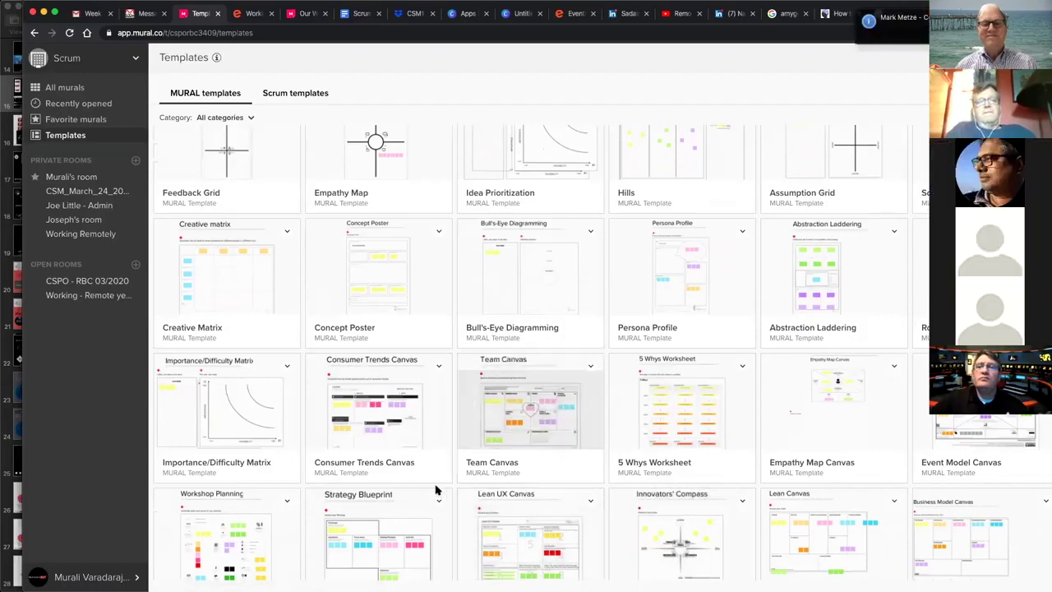
pyautogui.scroll(5, 435, 490)
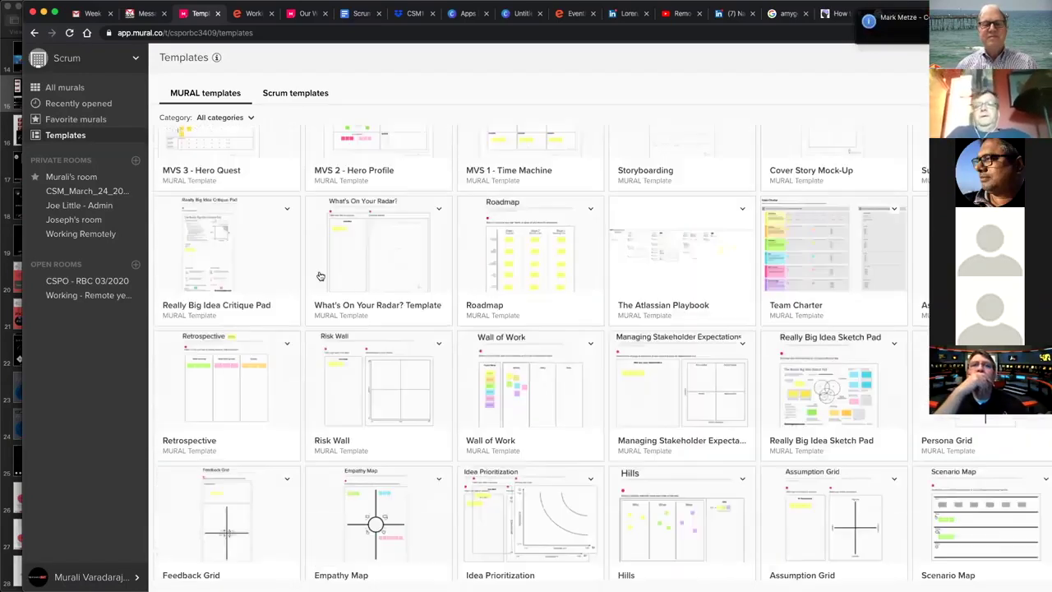
pyautogui.scroll(3, 320, 276)
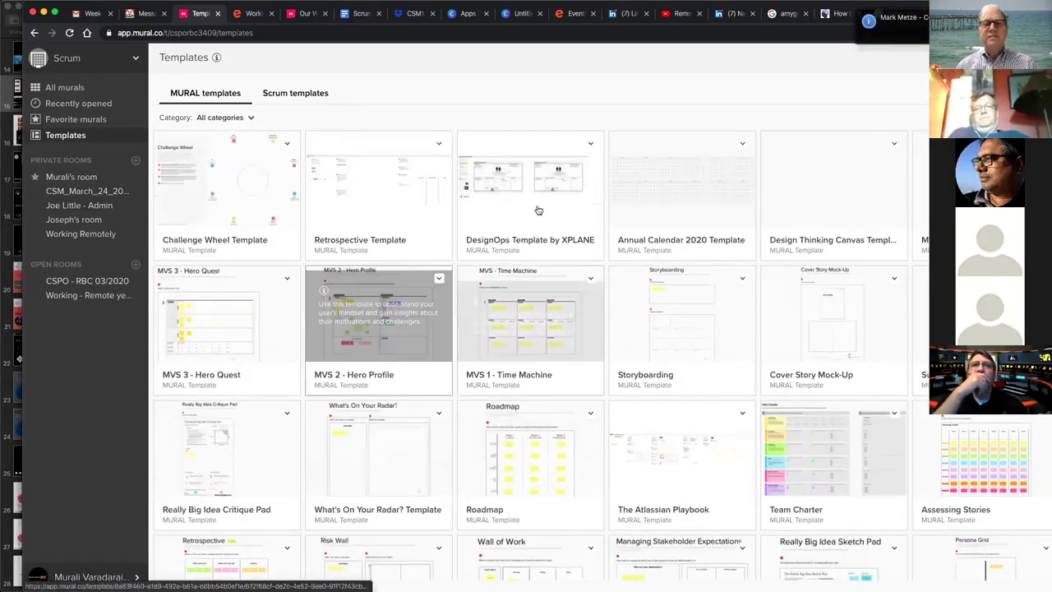
# Open the Retrospective Template and examine its introduction, resources and overall board layout
pyautogui.click(397, 248)
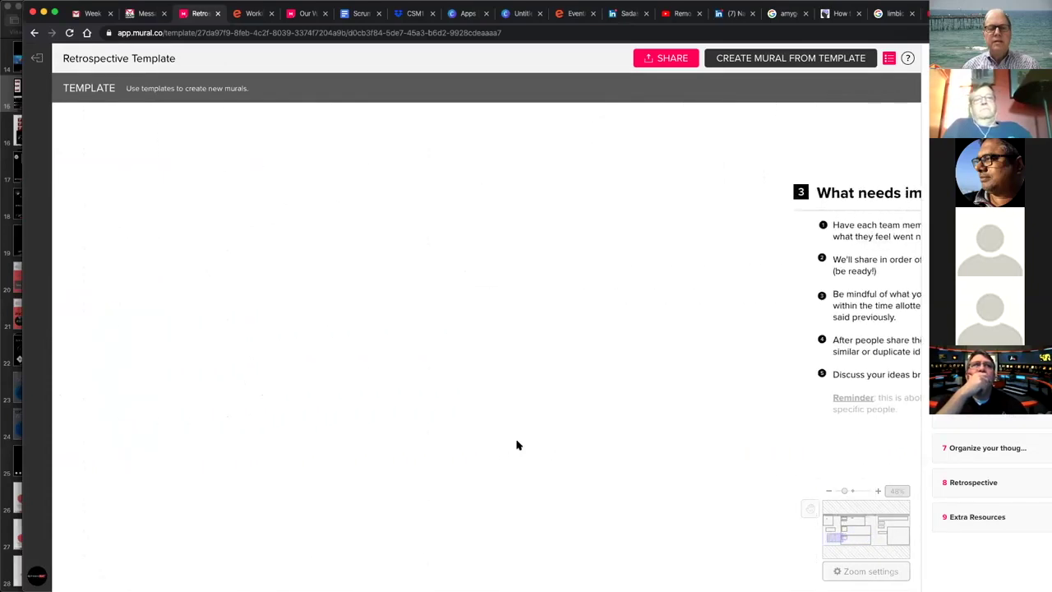
pyautogui.scroll(1, 405, 301)
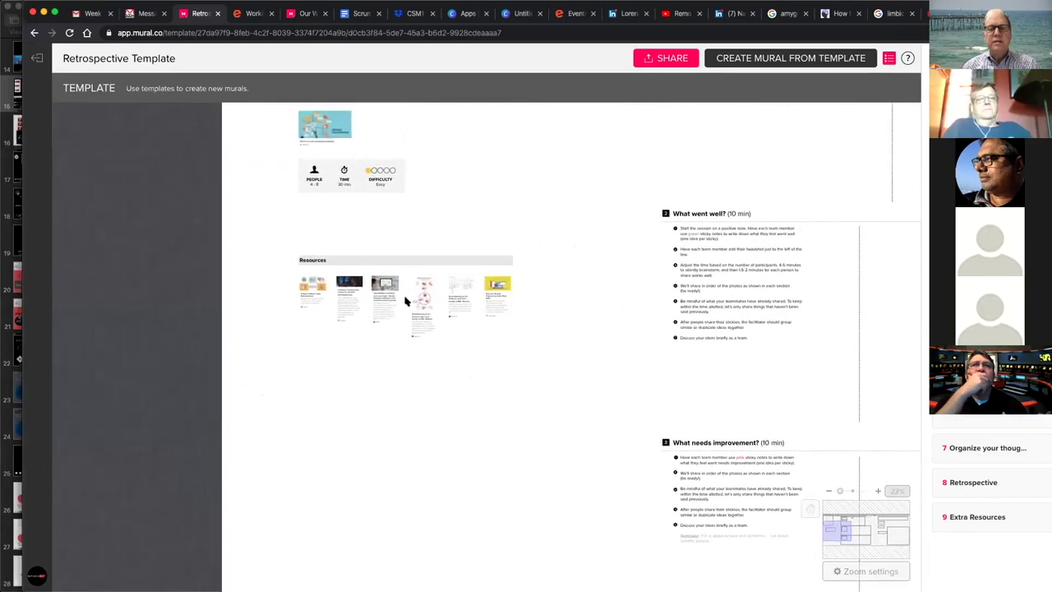
pyautogui.scroll(5, 471, 289)
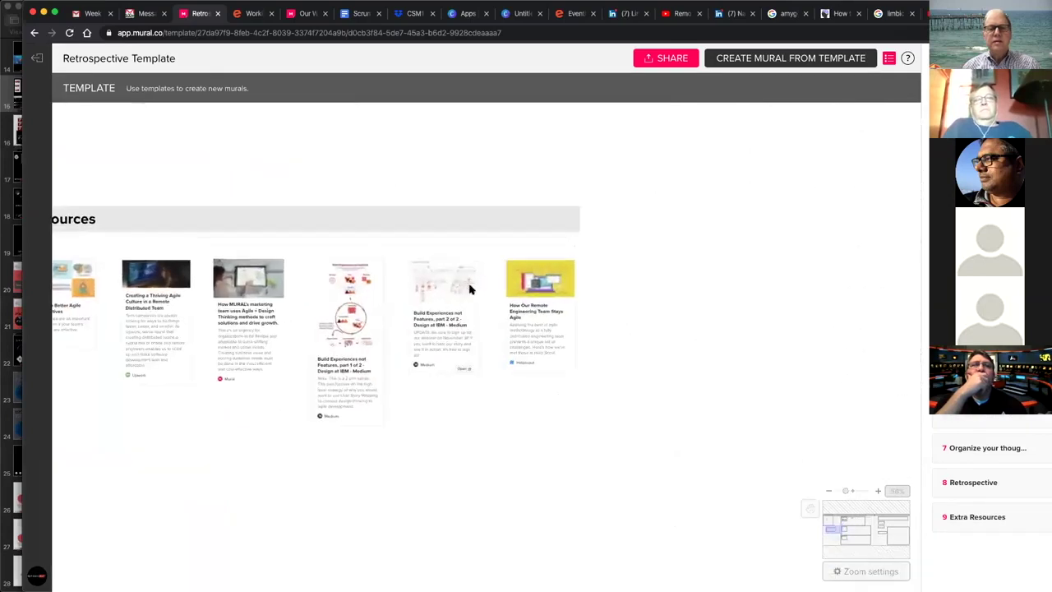
pyautogui.scroll(3, 471, 289)
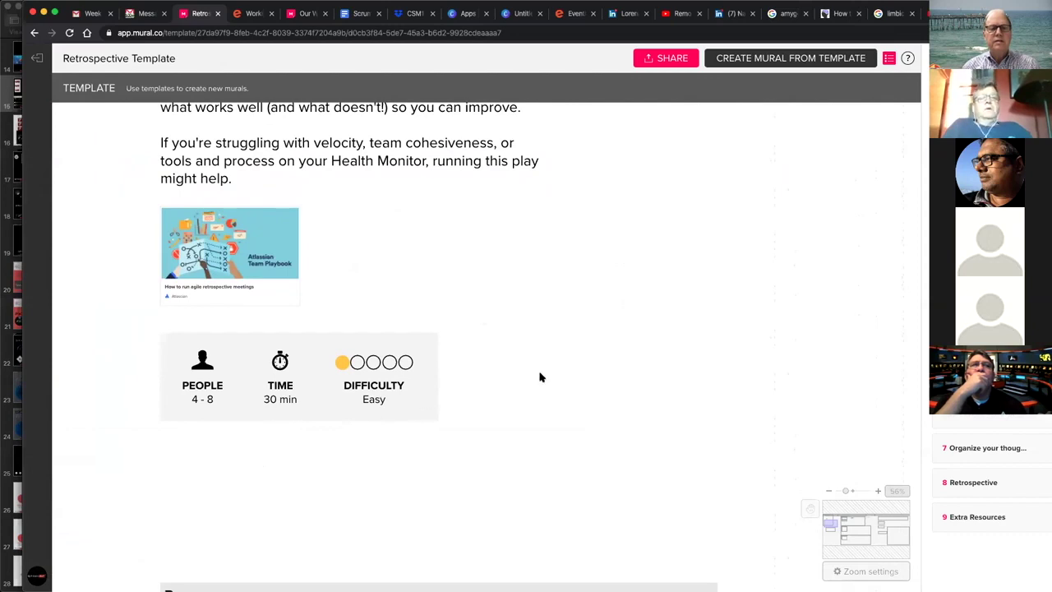
pyautogui.scroll(2, 540, 377)
pyautogui.hscroll(10, 540, 377)
pyautogui.scroll(-5, 540, 377)
pyautogui.hscroll(10, 540, 377)
pyautogui.hscroll(5, 539, 377)
pyautogui.hscroll(-10, 485, 408)
pyautogui.scroll(-5, 487, 409)
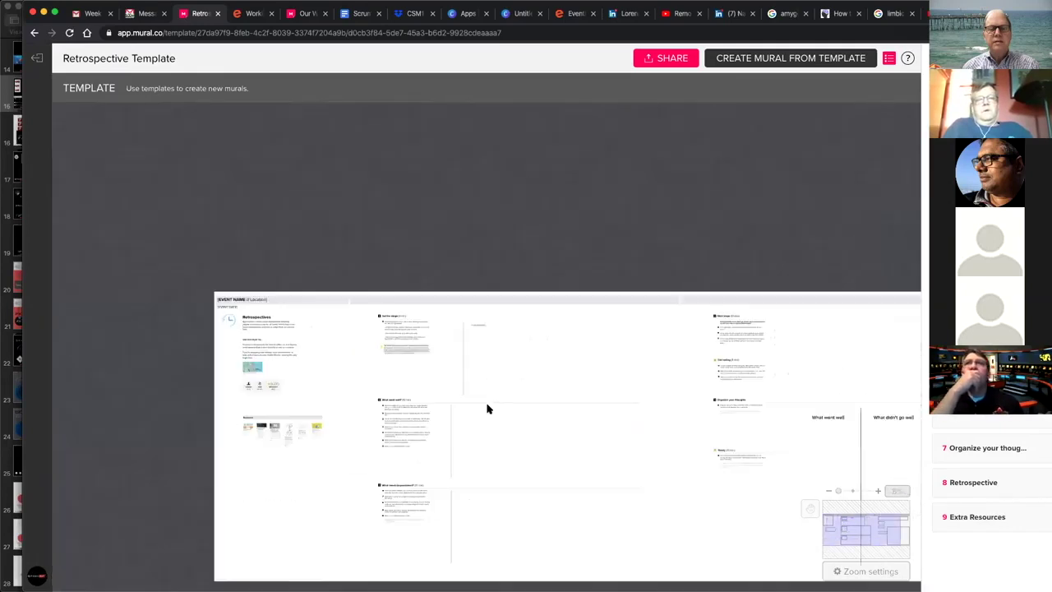
# Examine the Retrospective Template's closing sections: Next steps, Dot voting, Organize your thoughts and the three-column retrospective framework
pyautogui.hscroll(8, 590, 462)
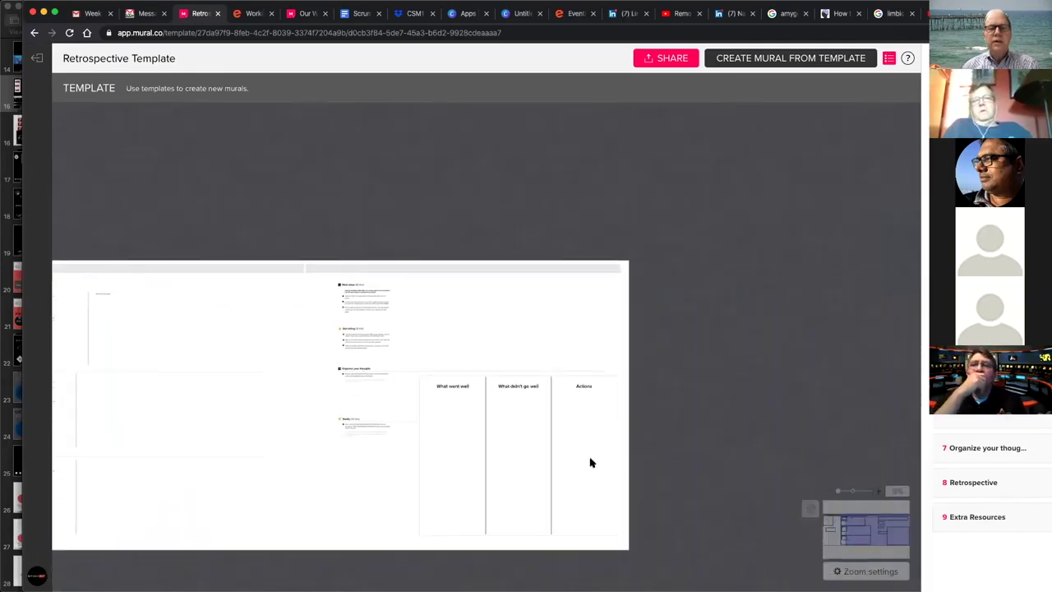
pyautogui.scroll(-2, 550, 422)
pyautogui.scroll(2, 546, 400)
pyautogui.scroll(2, 547, 400)
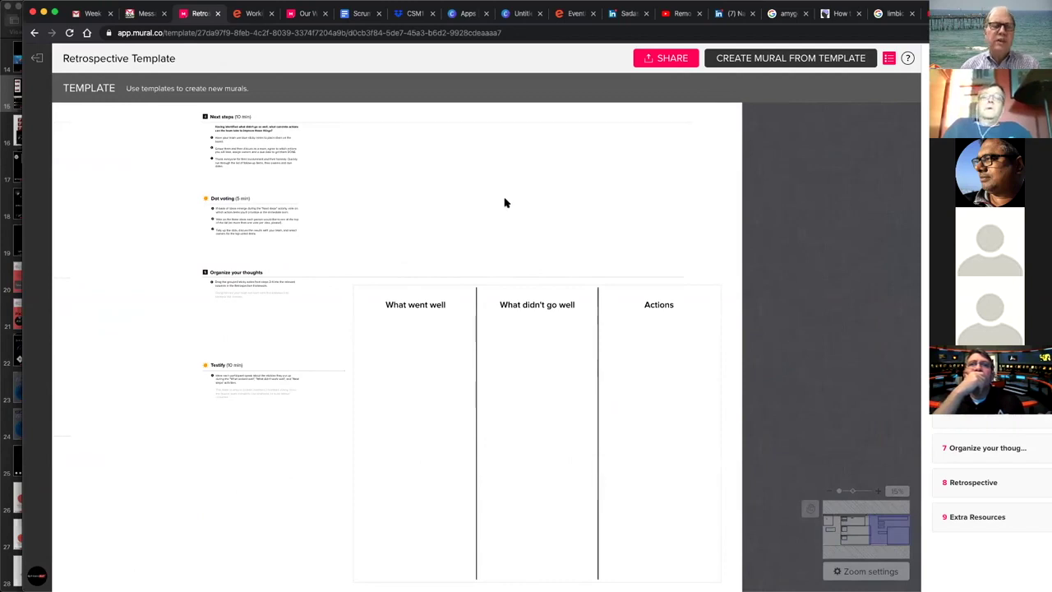
pyautogui.scroll(-3, 505, 203)
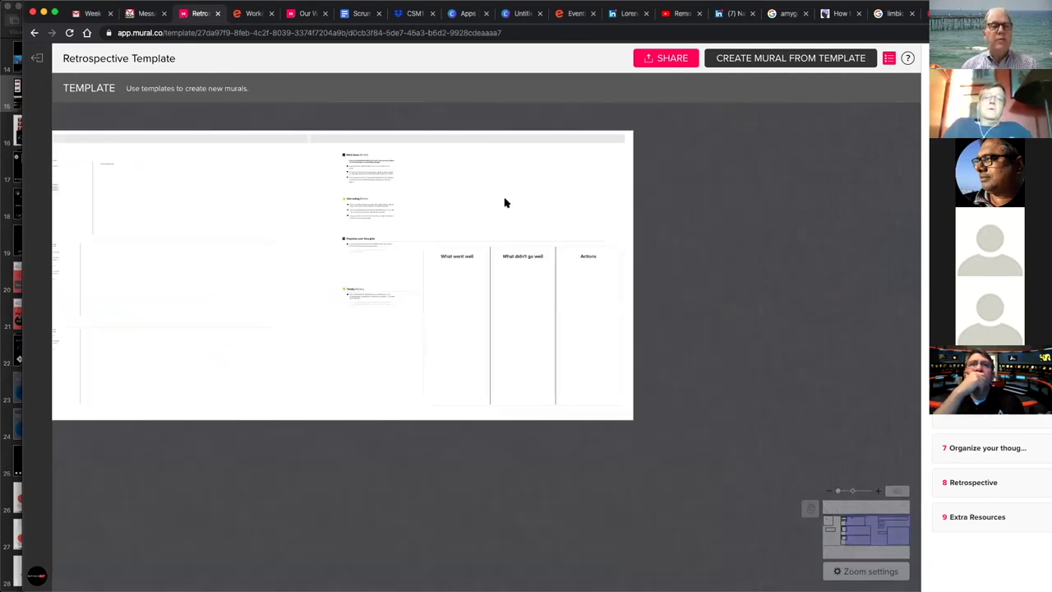
pyautogui.scroll(5, 505, 202)
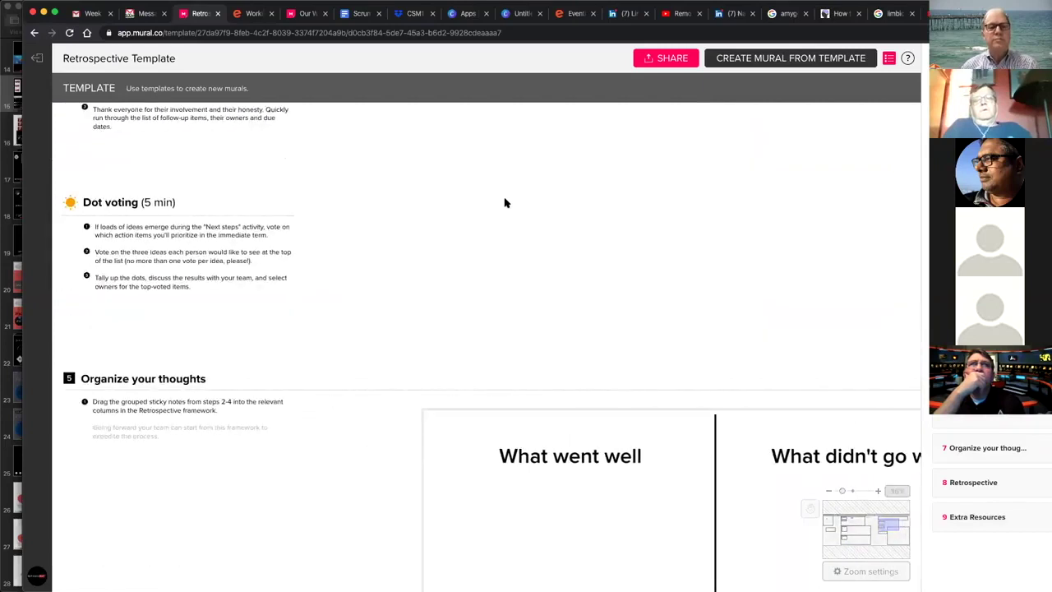
pyautogui.scroll(5, 503, 207)
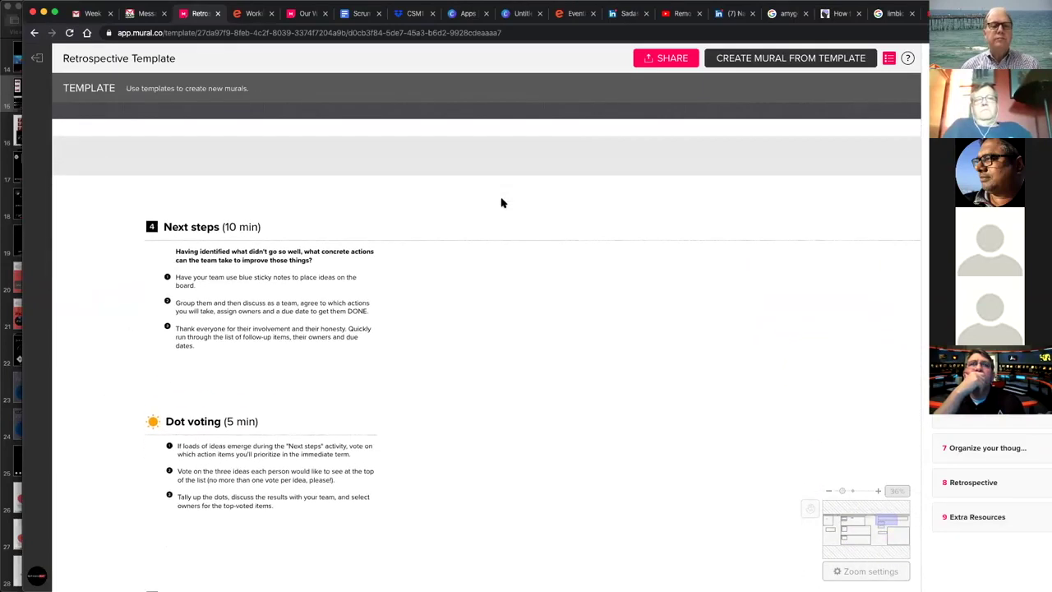
pyautogui.scroll(-2, 503, 202)
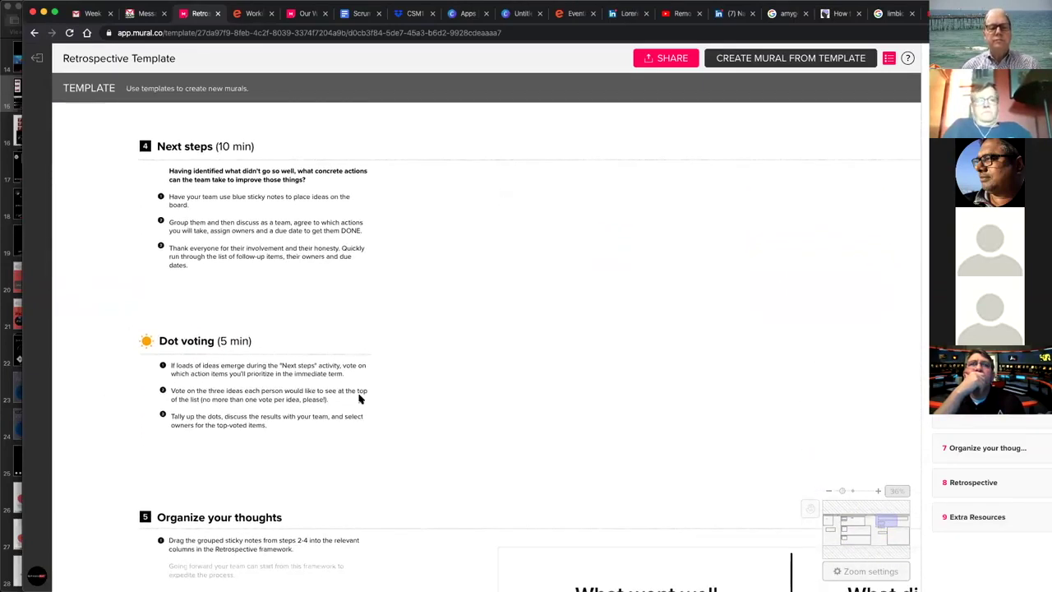
pyautogui.click(793, 62)
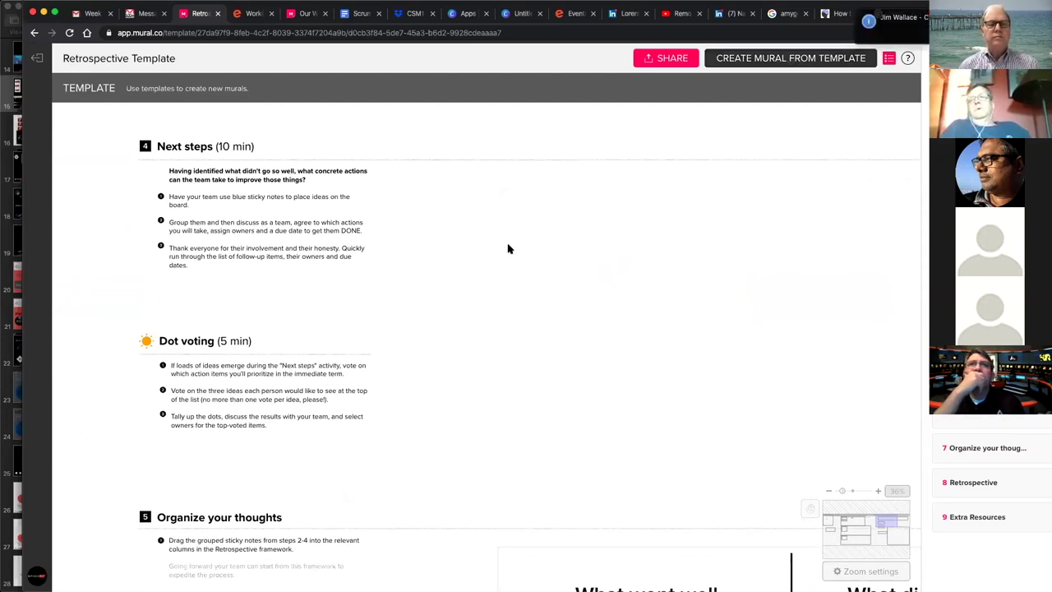
# Leave the template and open the "Our Work / Noting Place" mural from the "Working - Remote yet Together" room
pyautogui.click(37, 58)
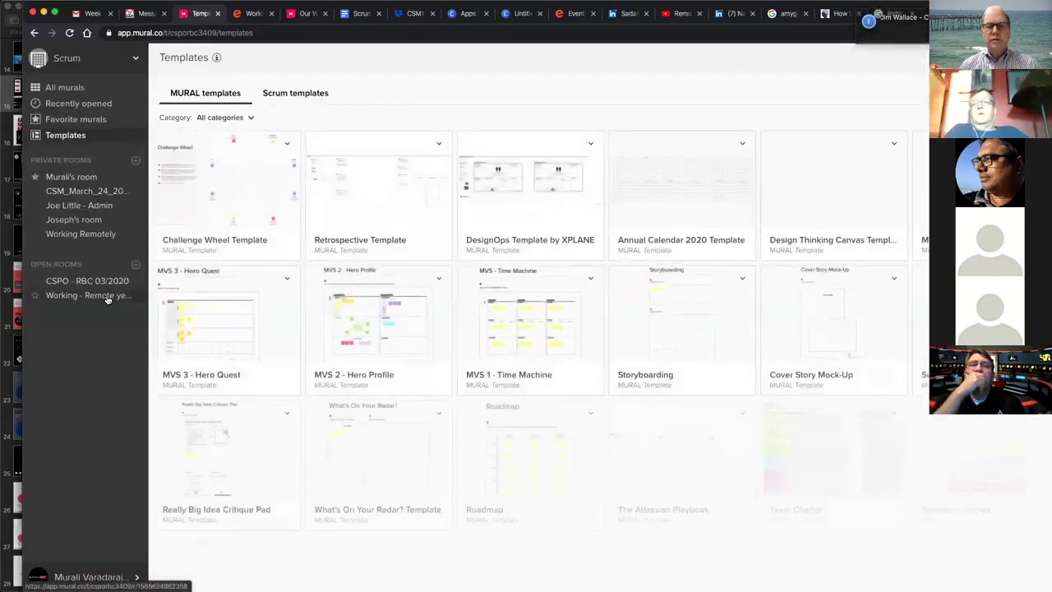
pyautogui.click(105, 296)
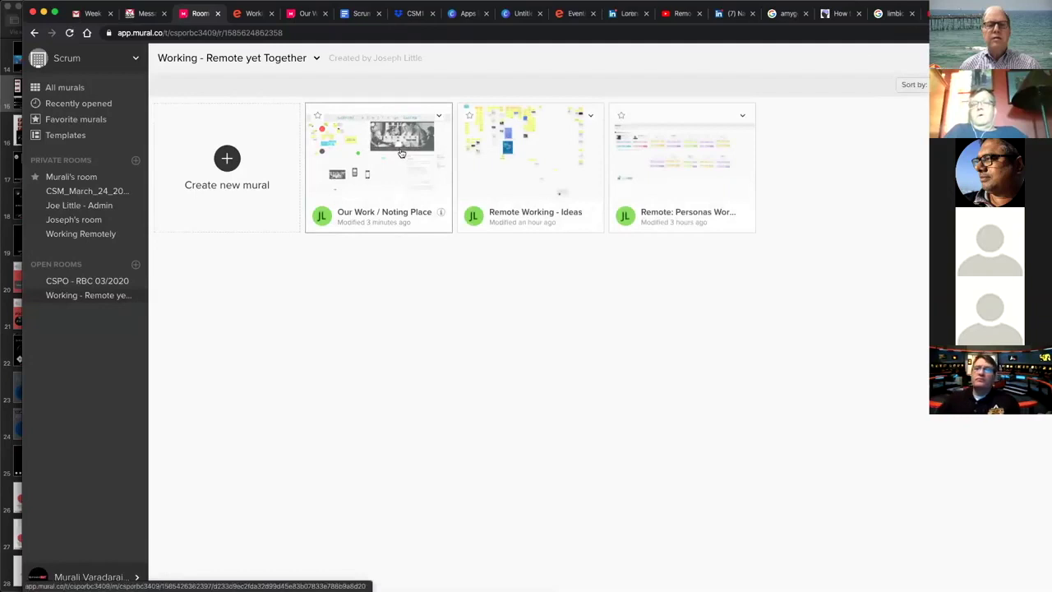
pyautogui.click(401, 153)
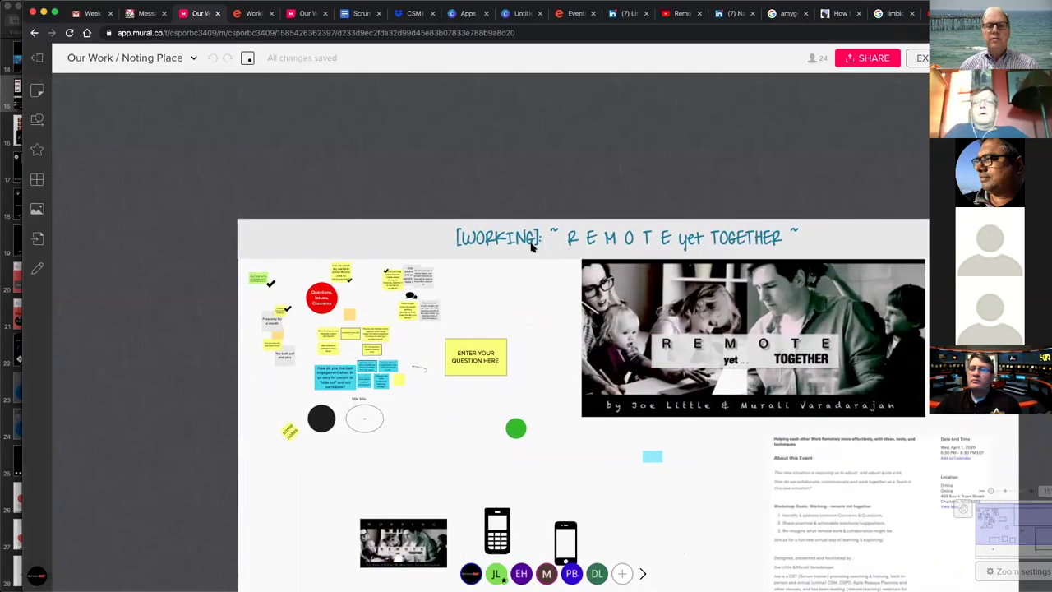
# Move the "ENTER YOUR QUESTION HERE" sticky note up beside the banner image and lock it in place
pyautogui.moveTo(473, 368); pyautogui.dragTo(503, 322)
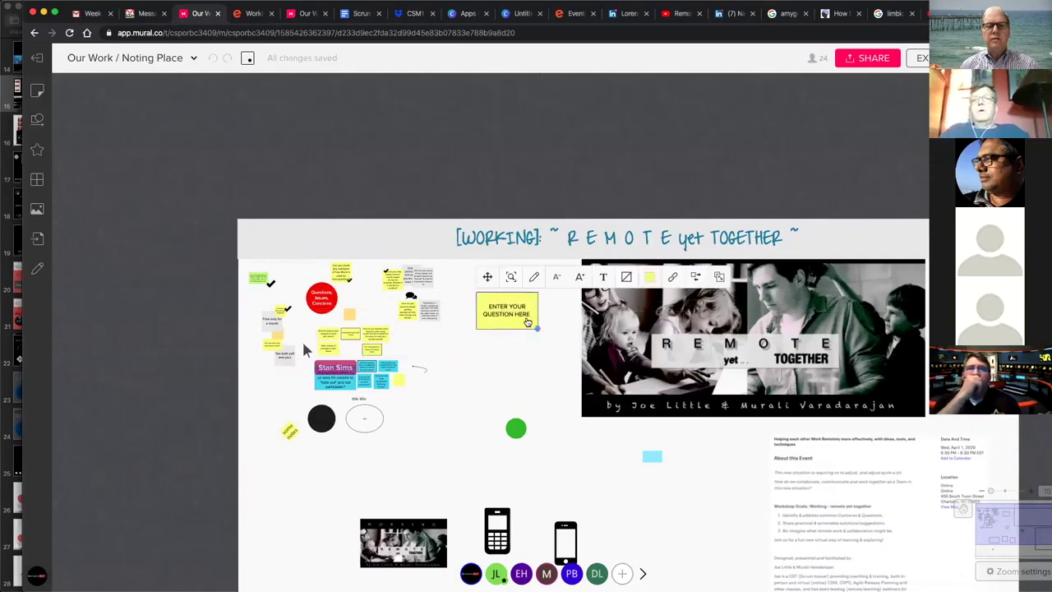
pyautogui.rightClick(526, 322)
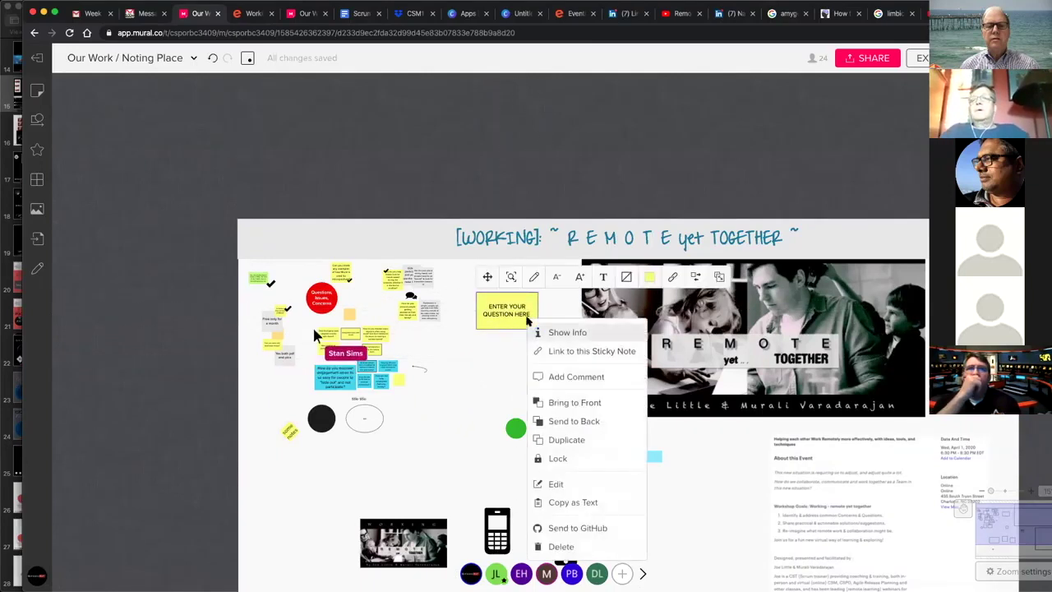
pyautogui.click(573, 458)
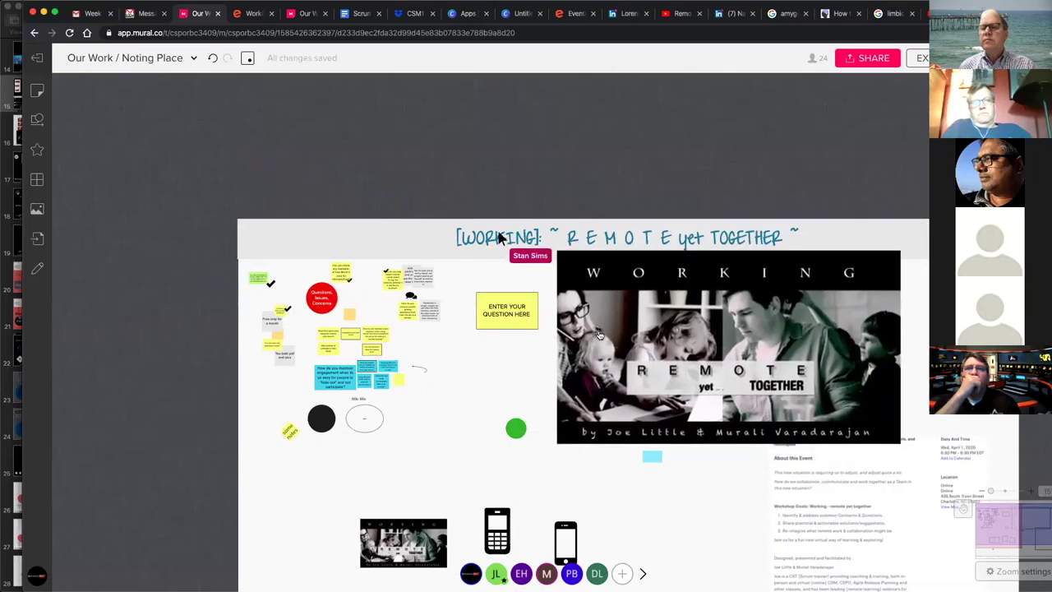
# Move the event description image to the left so it overlaps the banner's lower edge, and lock it in place
pyautogui.moveTo(858, 537); pyautogui.dragTo(729, 522)
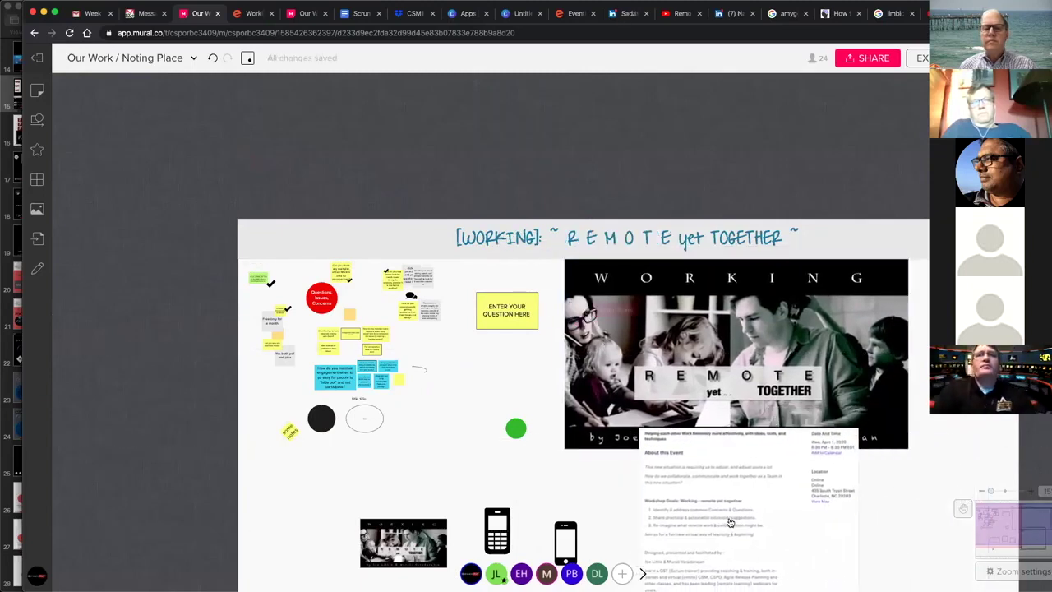
pyautogui.rightClick(762, 511)
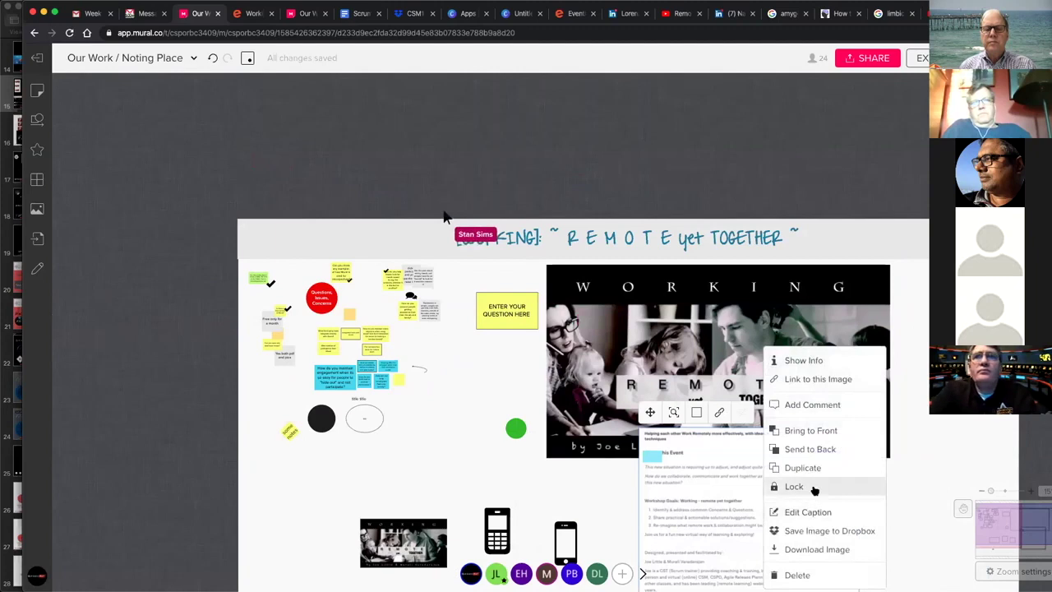
pyautogui.click(813, 488)
pyautogui.rightClick(861, 394)
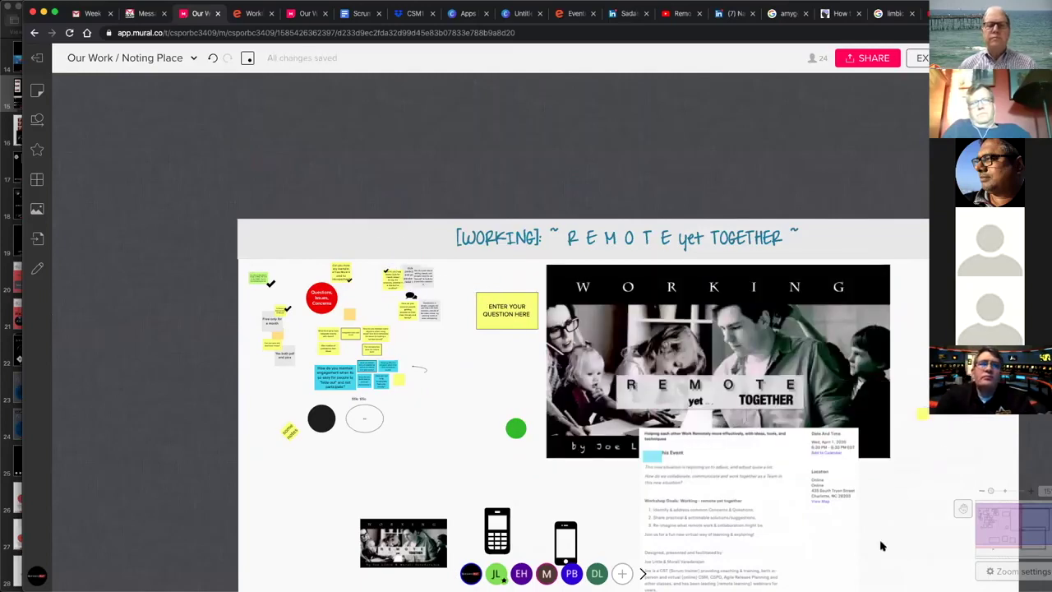
pyautogui.scroll(-3, 880, 545)
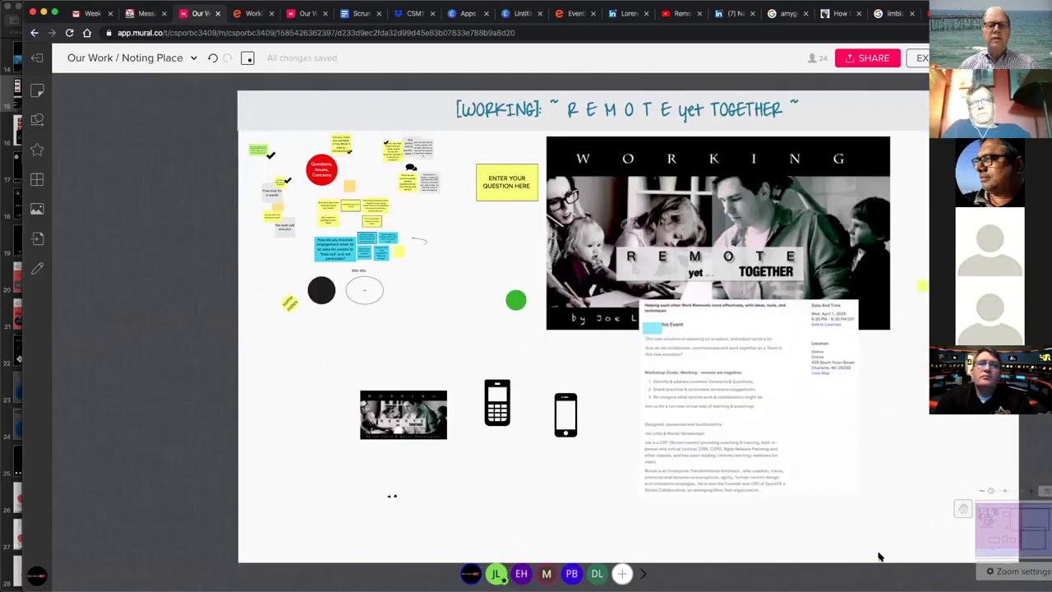
# Follow the co-facilitator's view of the "Our Work / Noting Place" mural
pyautogui.scroll(-5, 507, 235)
pyautogui.scroll(5, 620, 378)
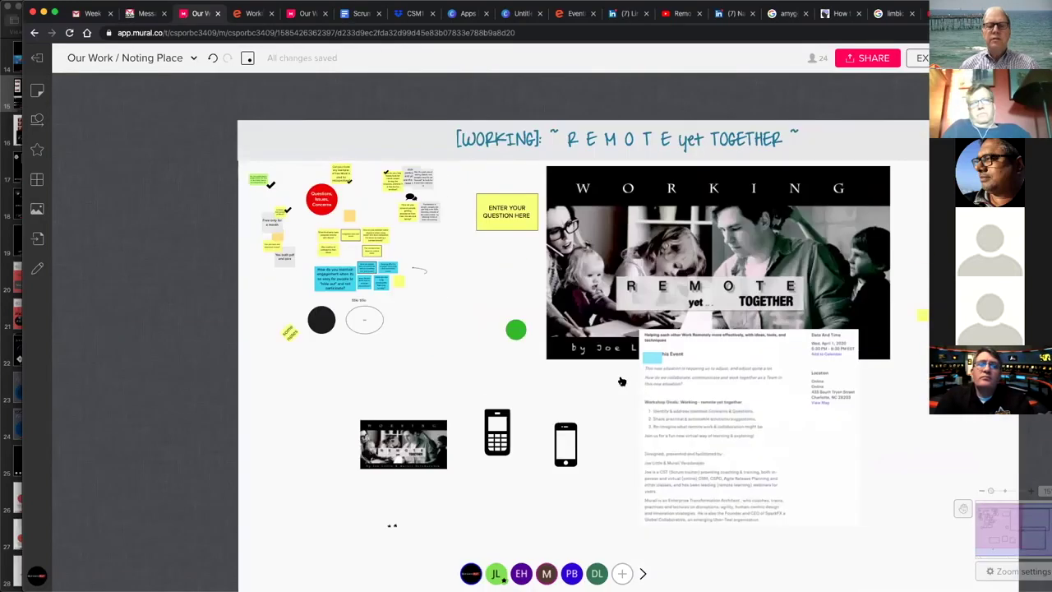
pyautogui.scroll(5, 622, 380)
pyautogui.scroll(-2, 511, 327)
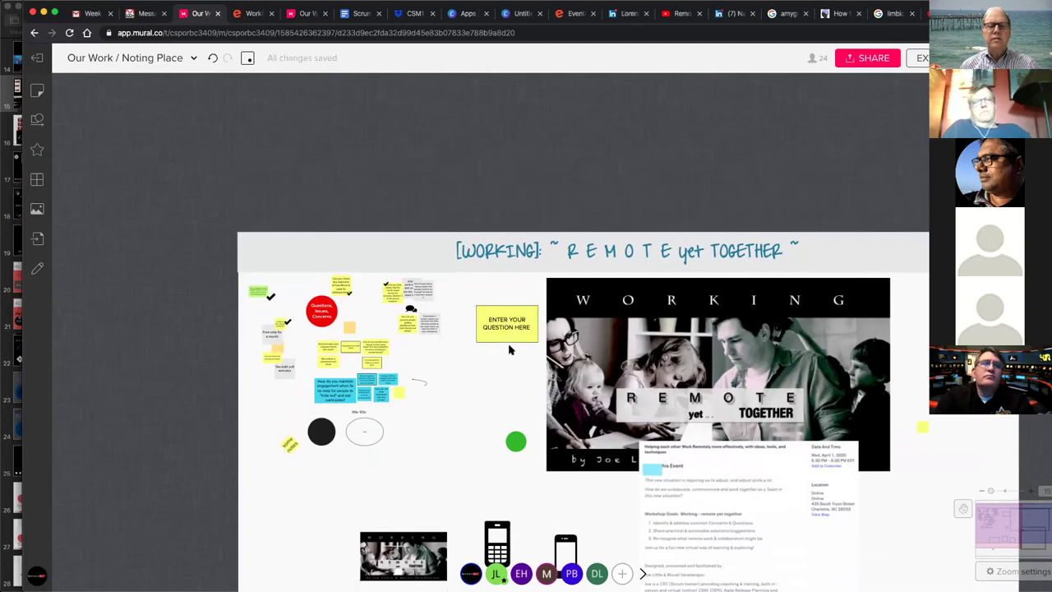
pyautogui.click(470, 573)
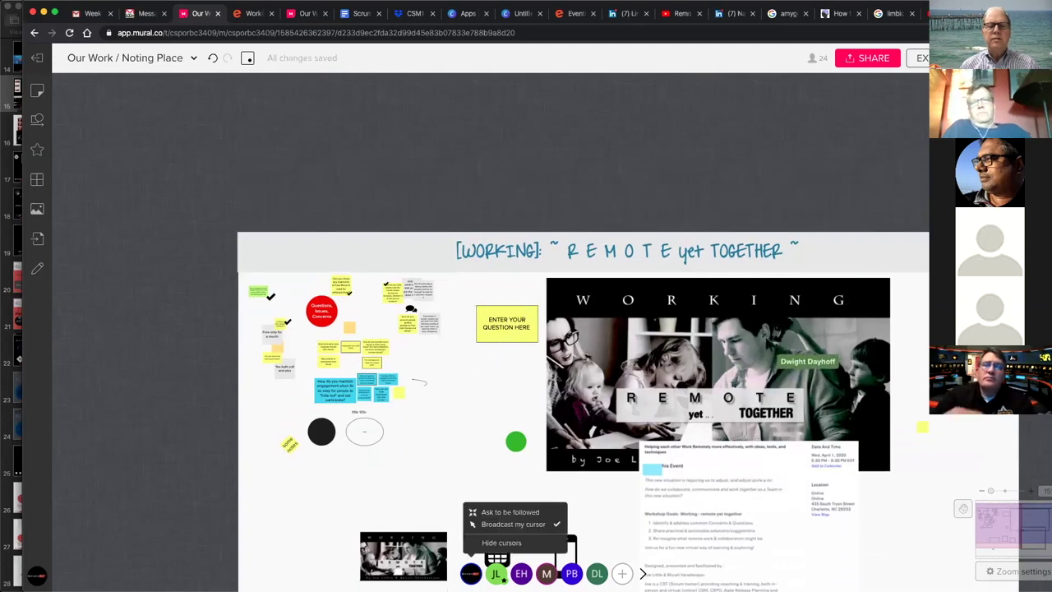
pyautogui.click(494, 573)
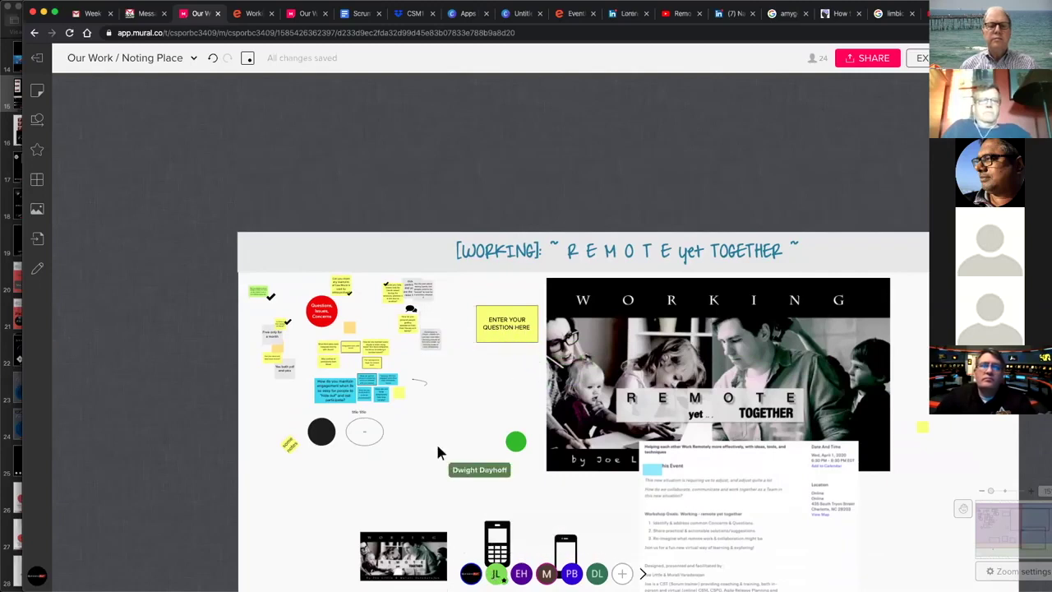
pyautogui.scroll(-2, 628, 484)
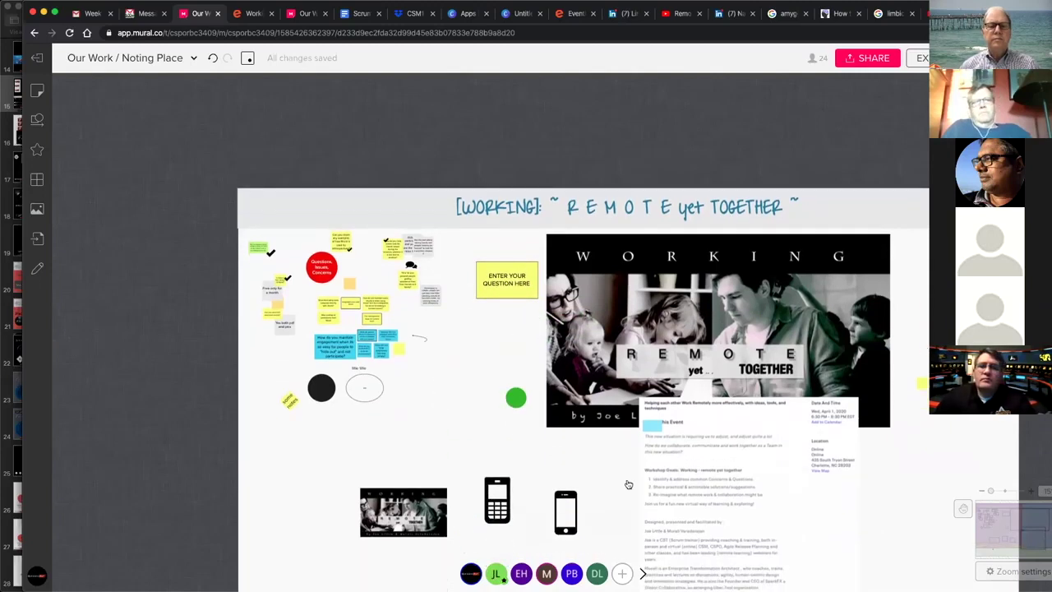
pyautogui.click(497, 574)
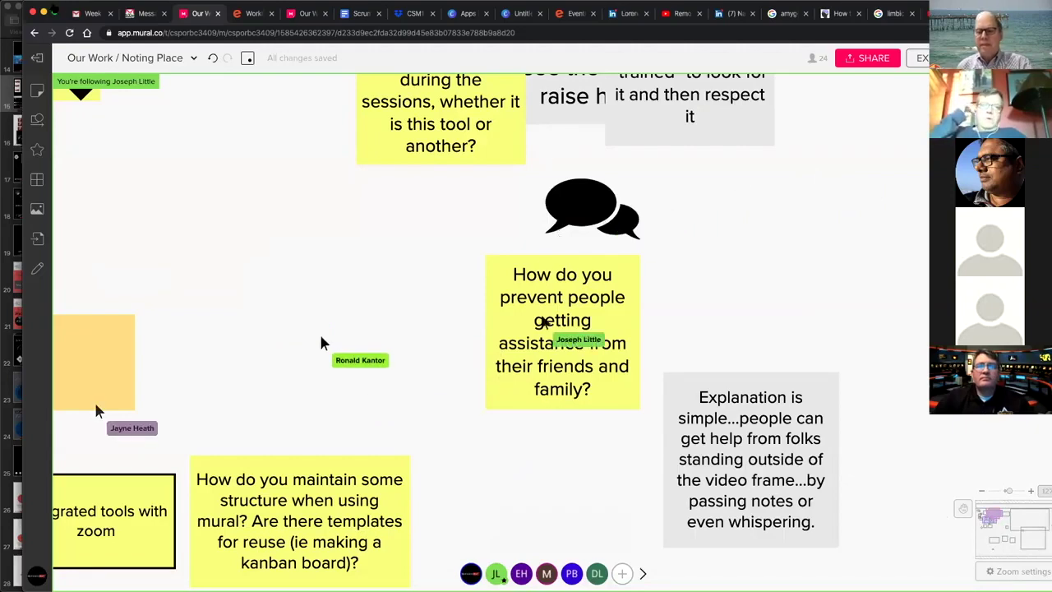
# Leave the mural and open the "Remote: Personas Work" mural from the "Working - Remote yet Together" room
pyautogui.click(37, 61)
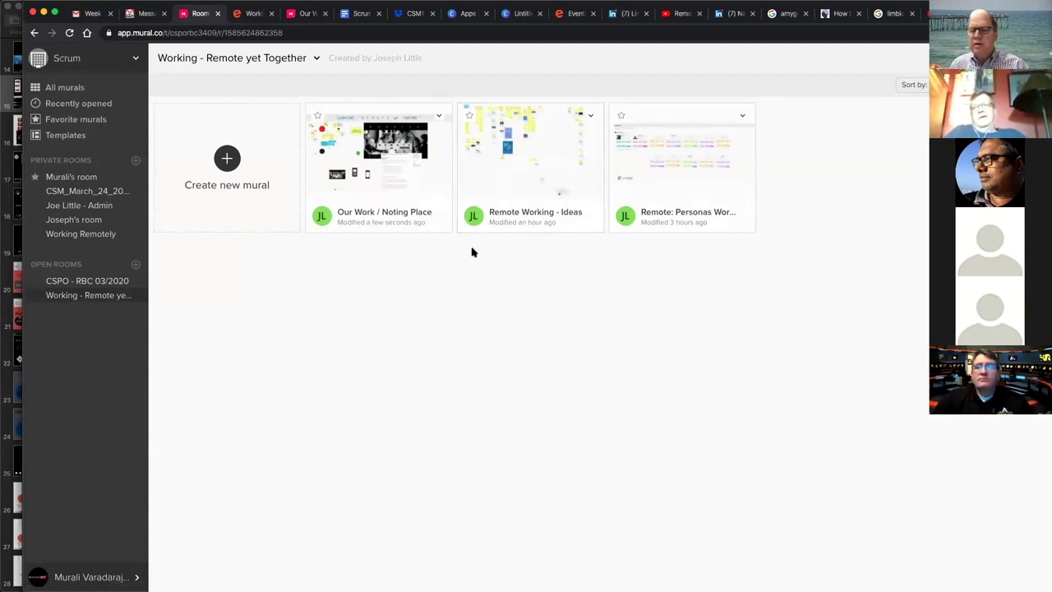
pyautogui.click(86, 295)
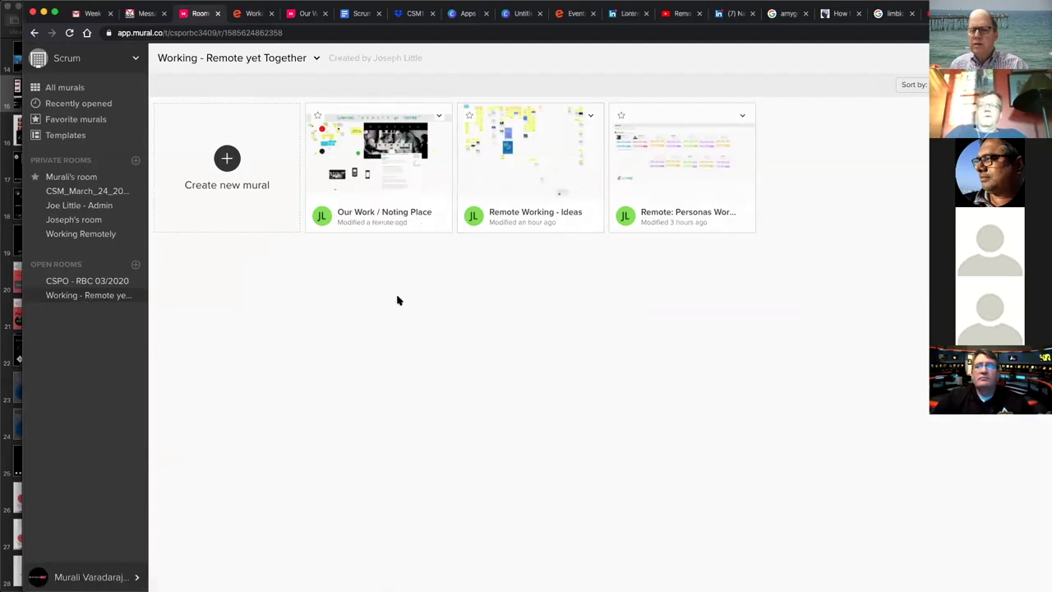
pyautogui.click(692, 173)
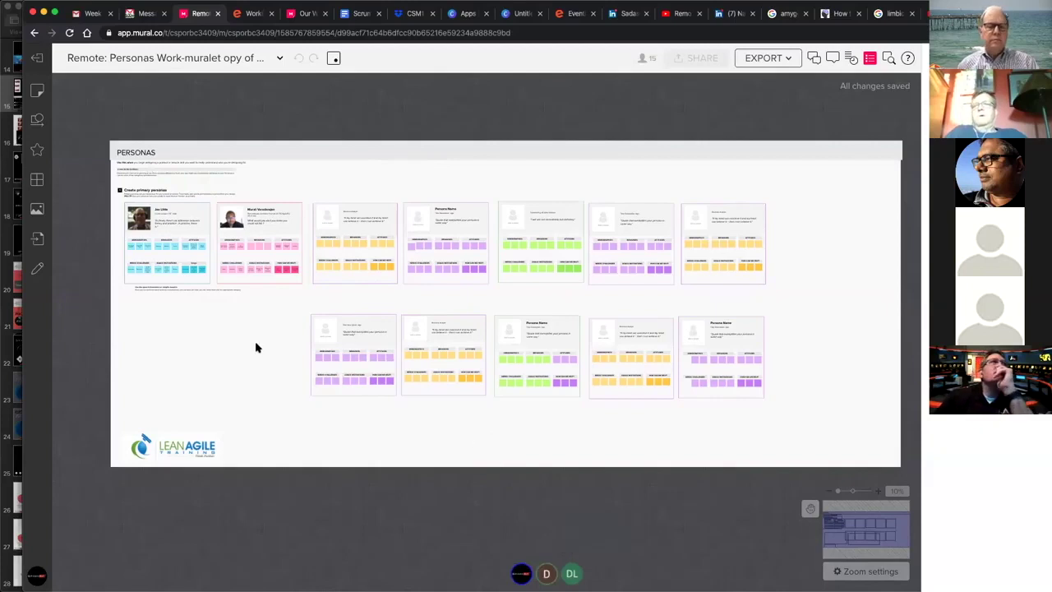
# Examine the two completed persona cards under "Create primary personas", including their demographics, behaviors, attitudes, needs and goals
pyautogui.scroll(10, 277, 338)
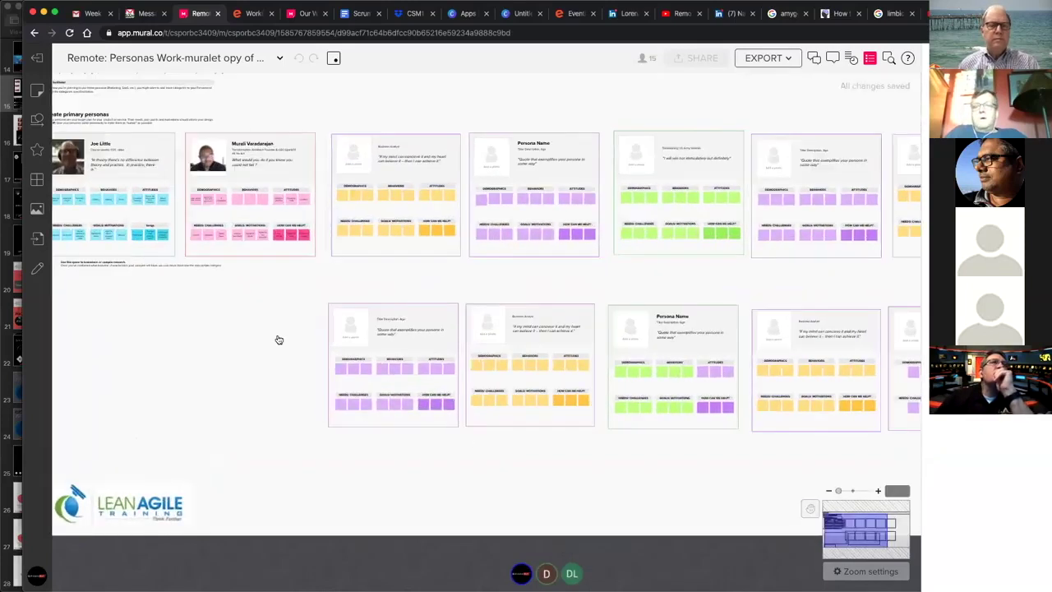
pyautogui.hscroll(-5, 277, 339)
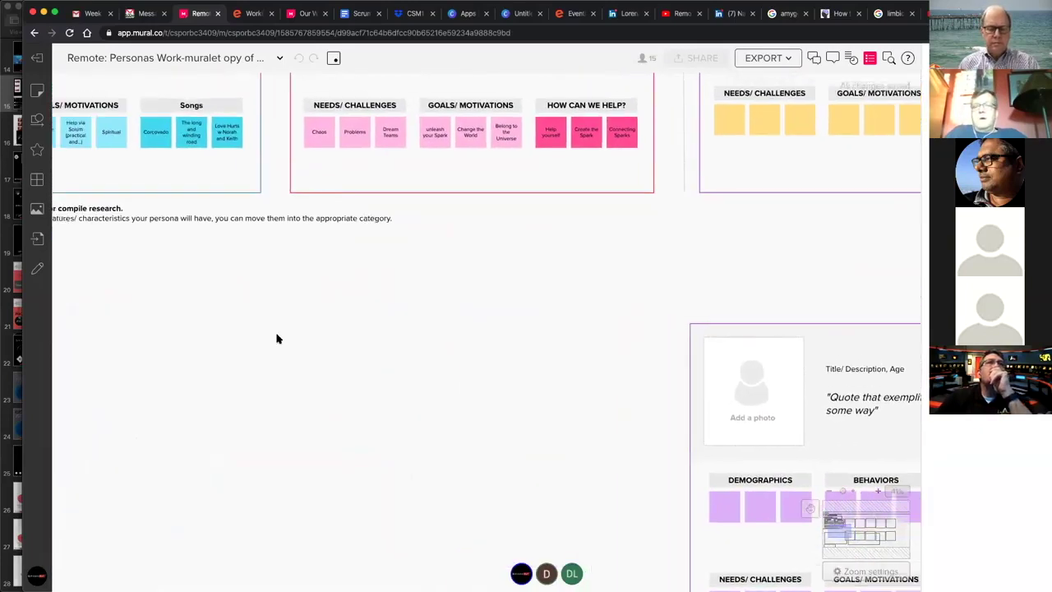
pyautogui.scroll(5, 276, 339)
pyautogui.hscroll(-3, 277, 338)
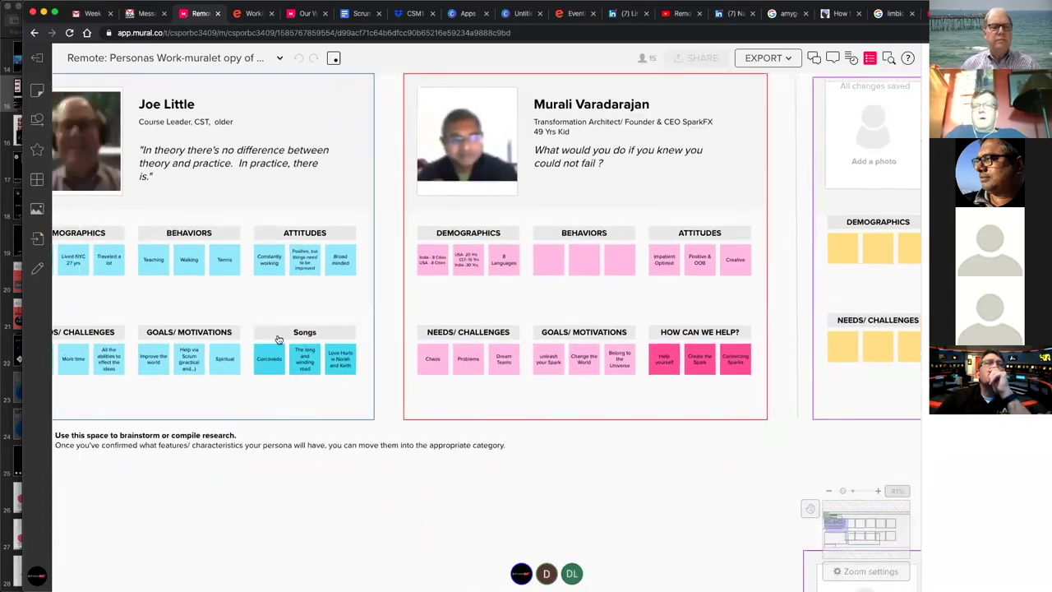
pyautogui.scroll(2, 323, 216)
pyautogui.hscroll(-3, 323, 216)
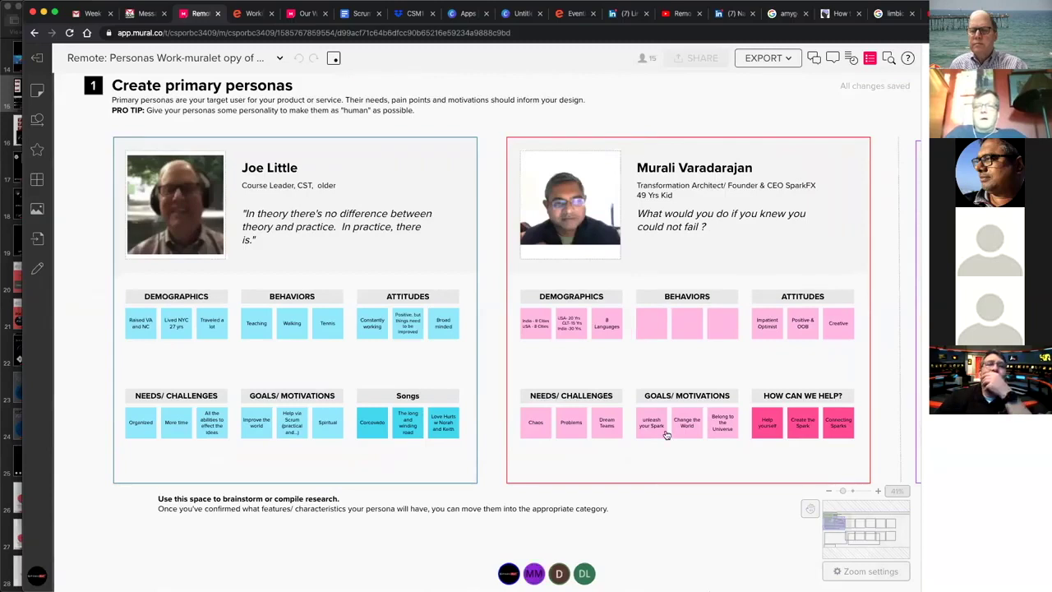
pyautogui.scroll(3, 601, 358)
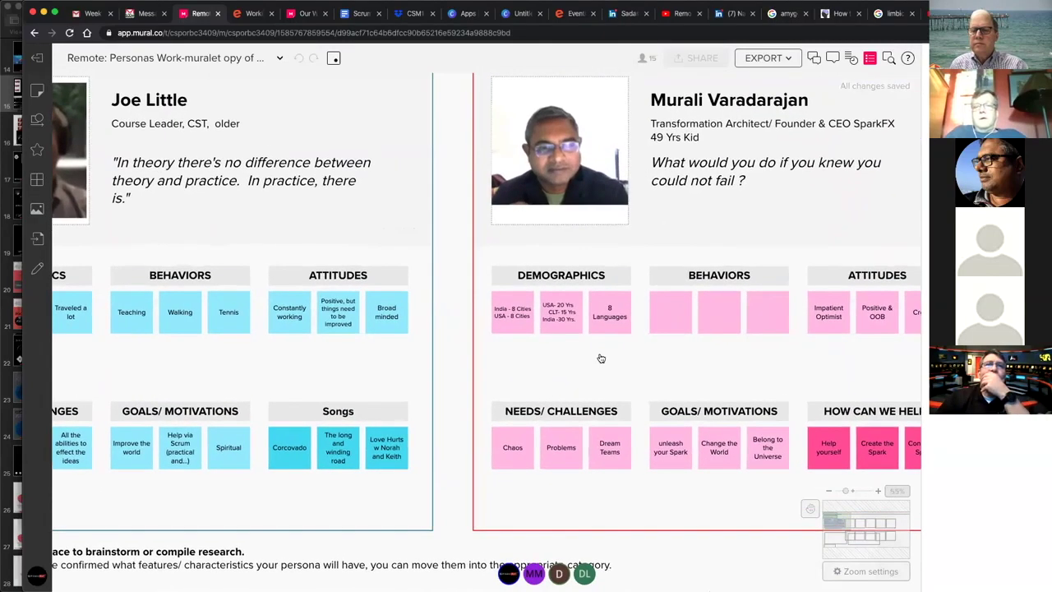
pyautogui.hscroll(-5, 599, 357)
pyautogui.scroll(3, 294, 370)
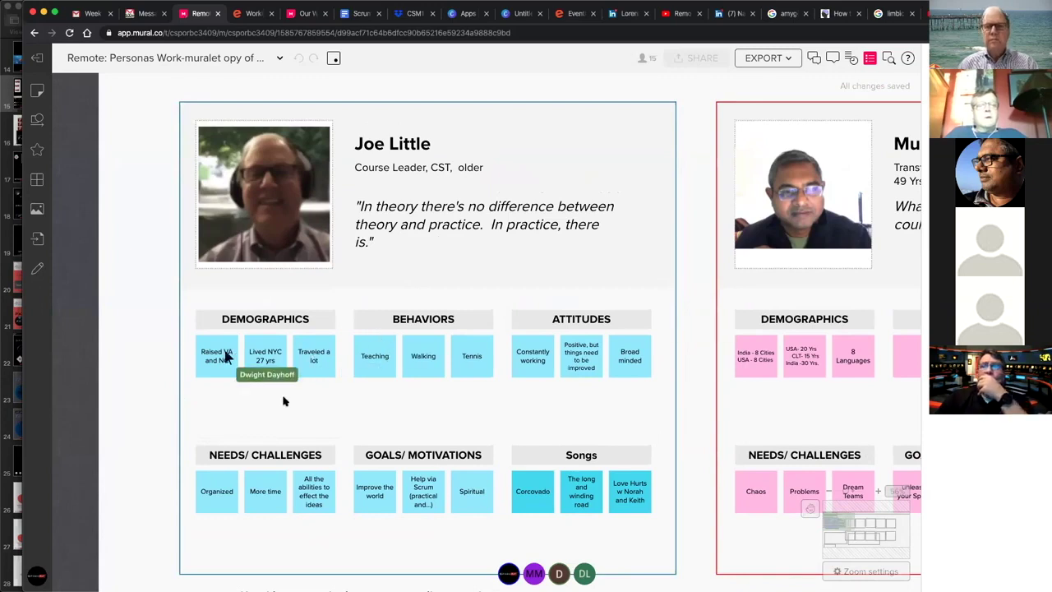
pyautogui.scroll(-1, 347, 386)
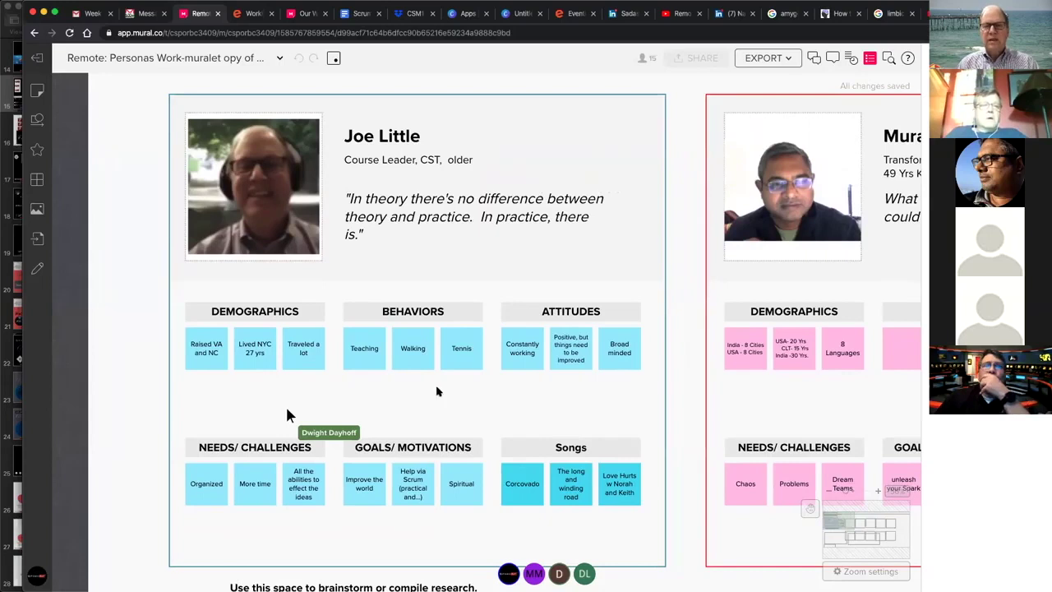
pyautogui.scroll(-5, 429, 392)
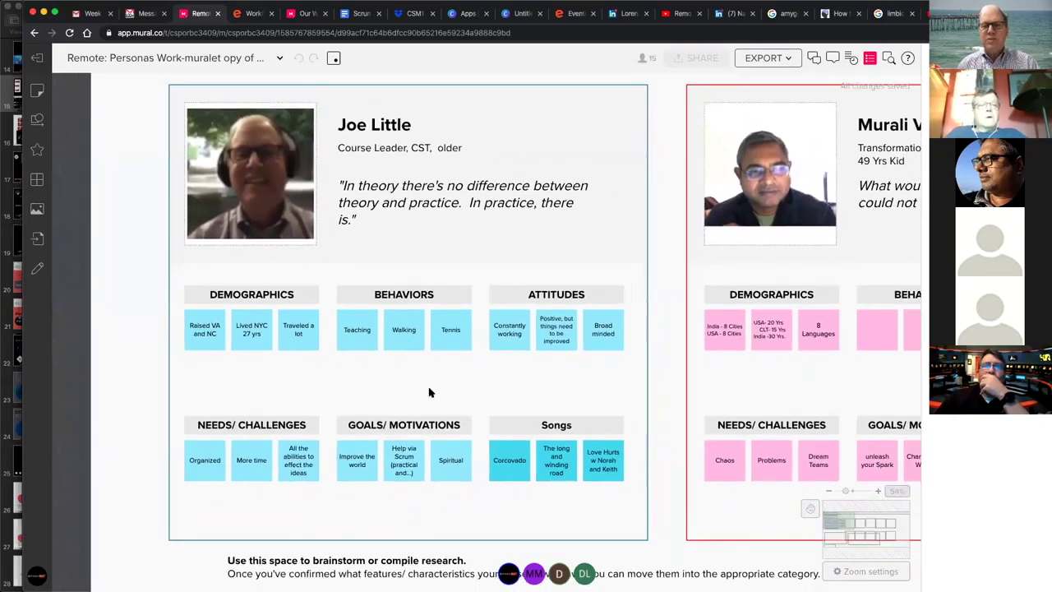
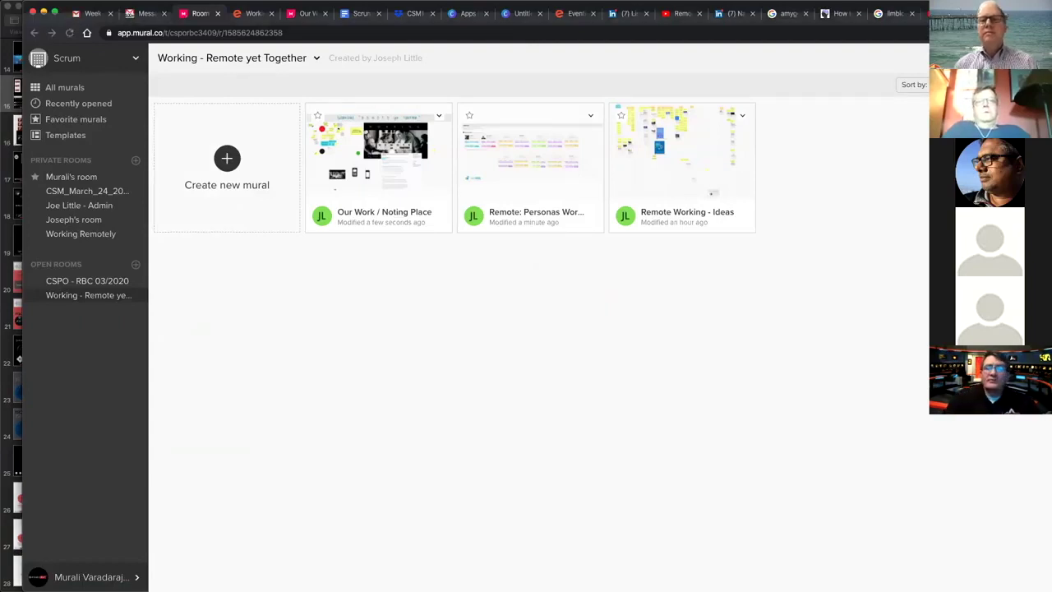
# Start sharing the Desktop 1 screen in the Zoom meeting
pyautogui.press('super+shift+s')
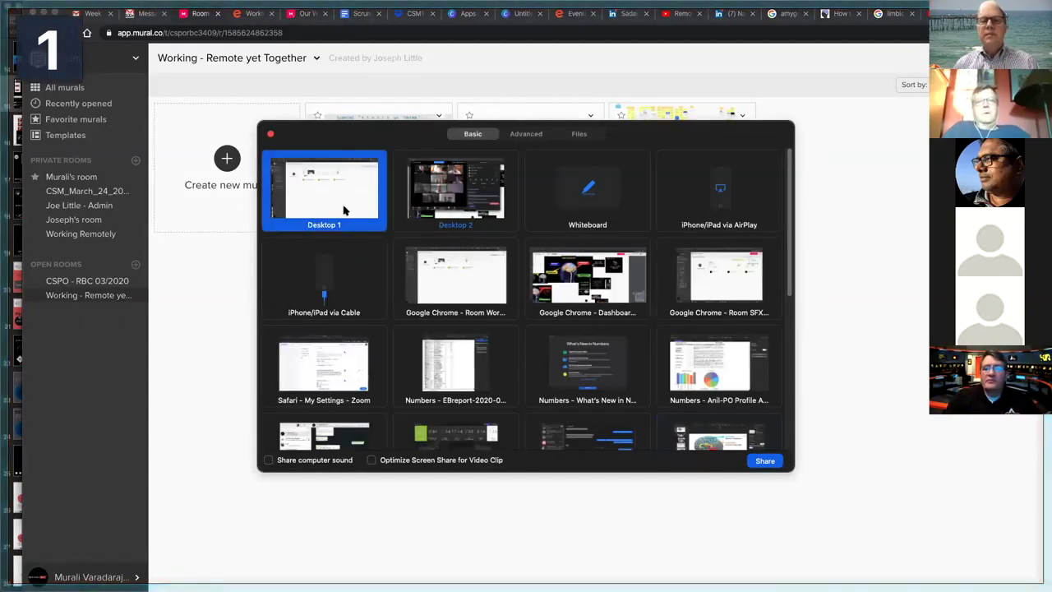
pyautogui.doubleClick(341, 204)
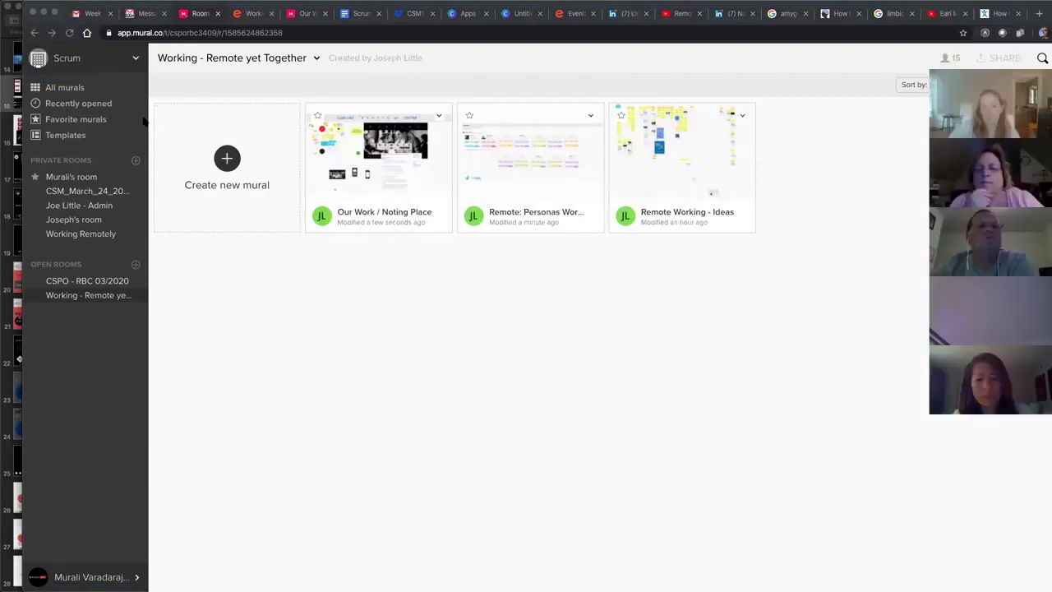
# Look in on the "Our Work / Noting Place" mural, return to the room and open the "Remote: Personas Work" mural
pyautogui.click(394, 198)
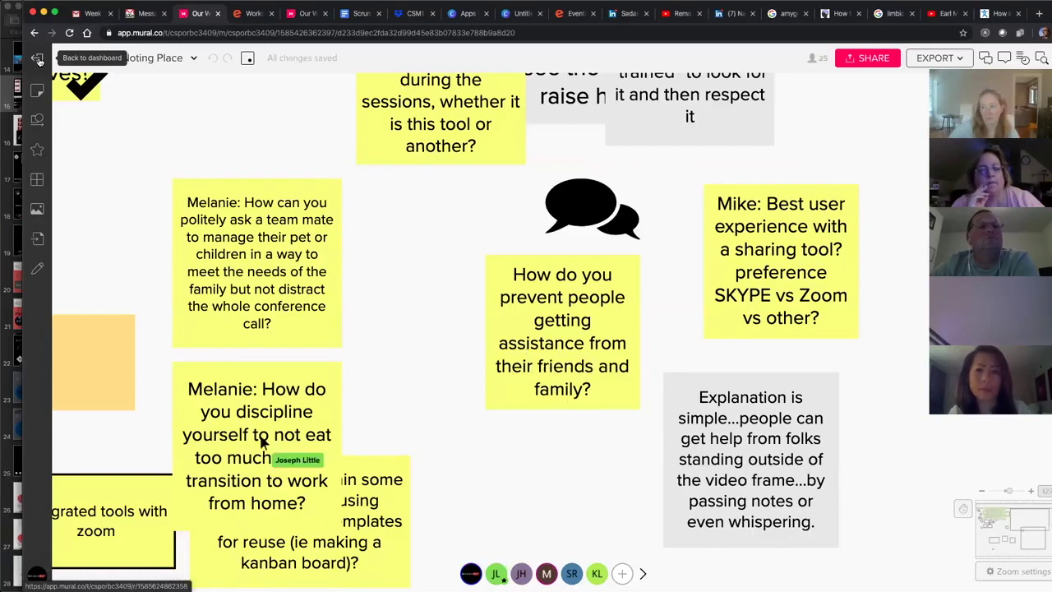
pyautogui.click(37, 59)
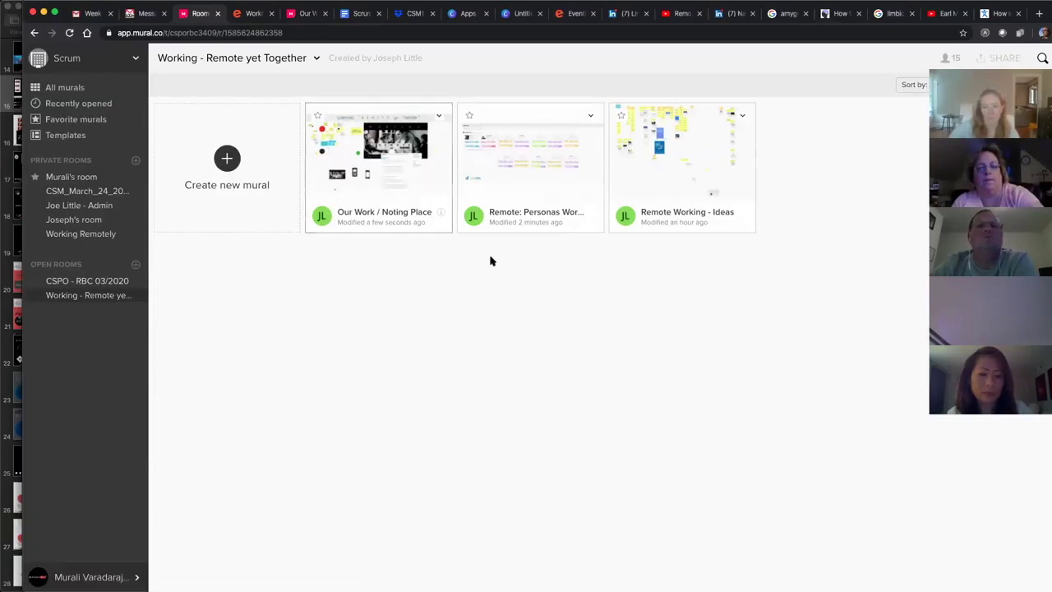
pyautogui.click(537, 191)
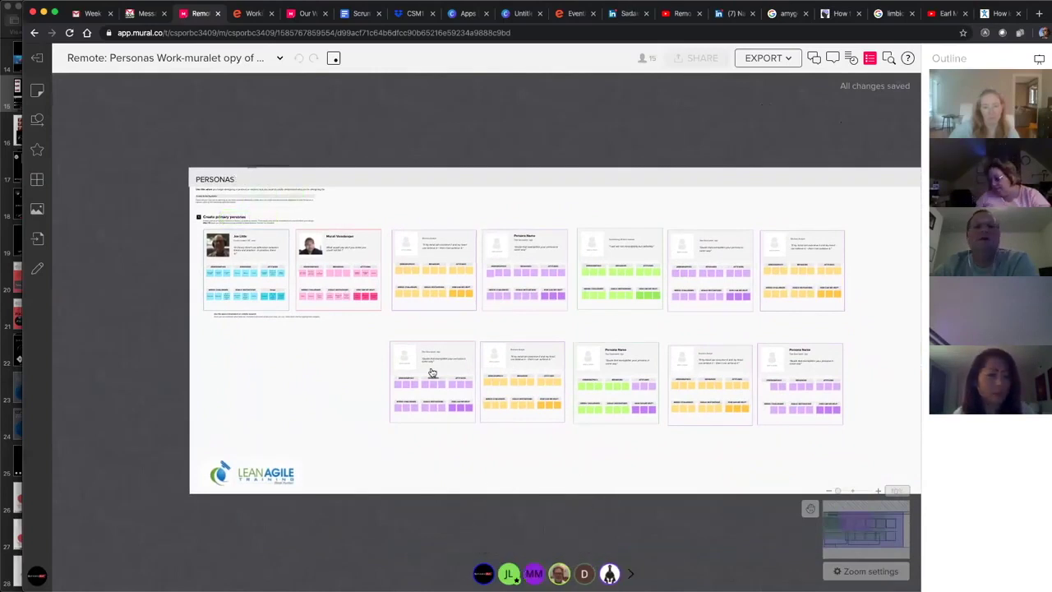
pyautogui.click(458, 307)
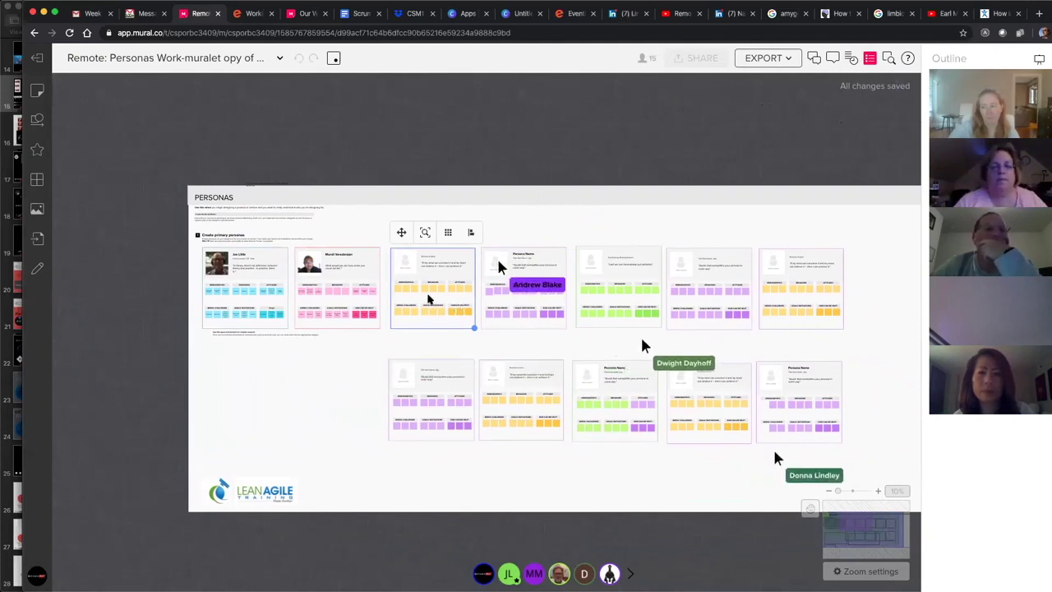
pyautogui.rightClick(427, 300)
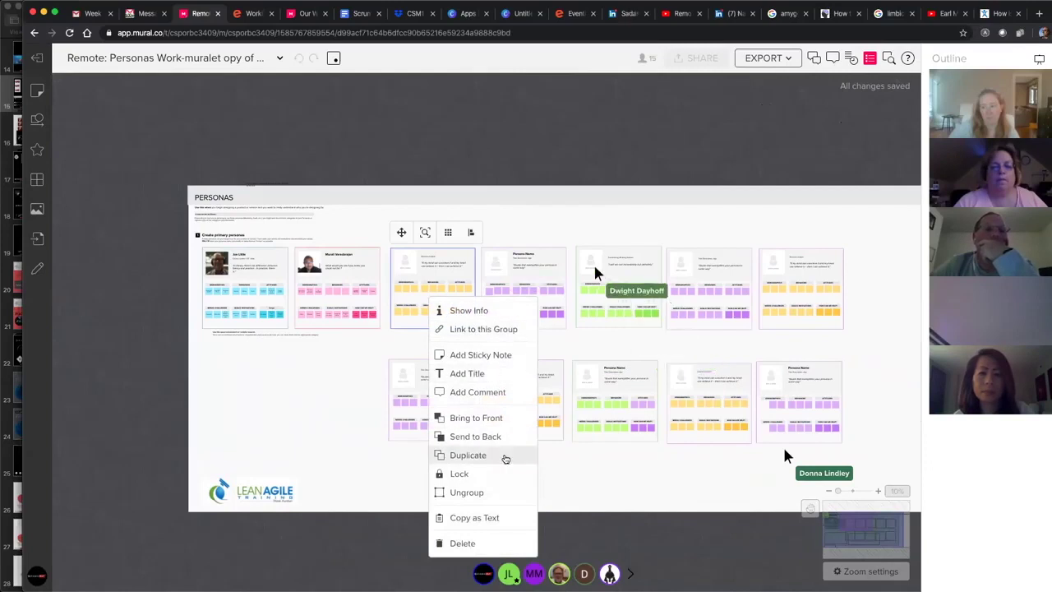
pyautogui.press('Escape')
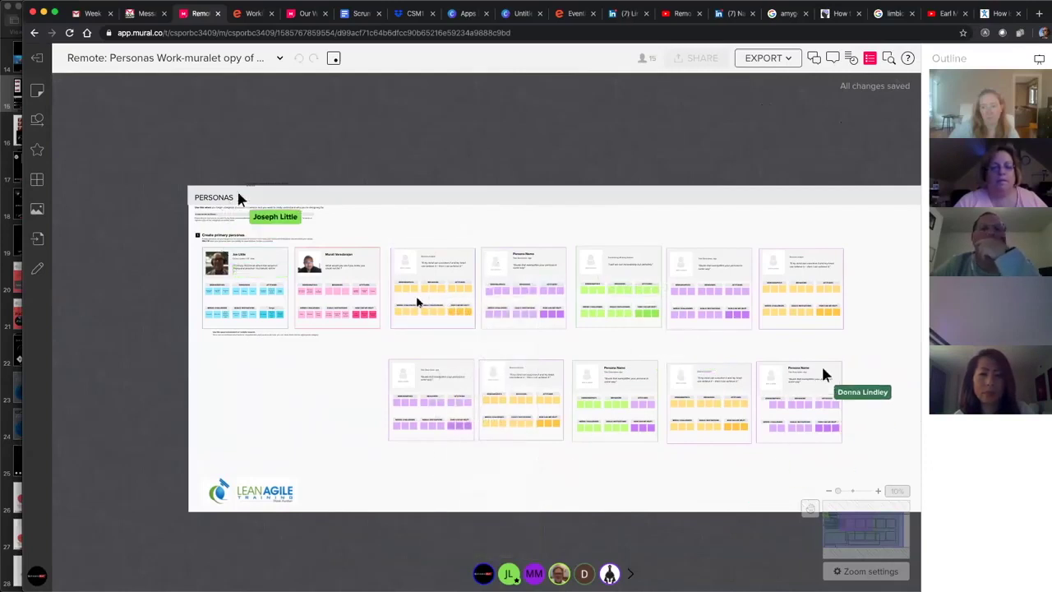
# Extend the Personas mural's canvas downward and duplicate the second row of blank persona cards
pyautogui.scroll(5, 417, 302)
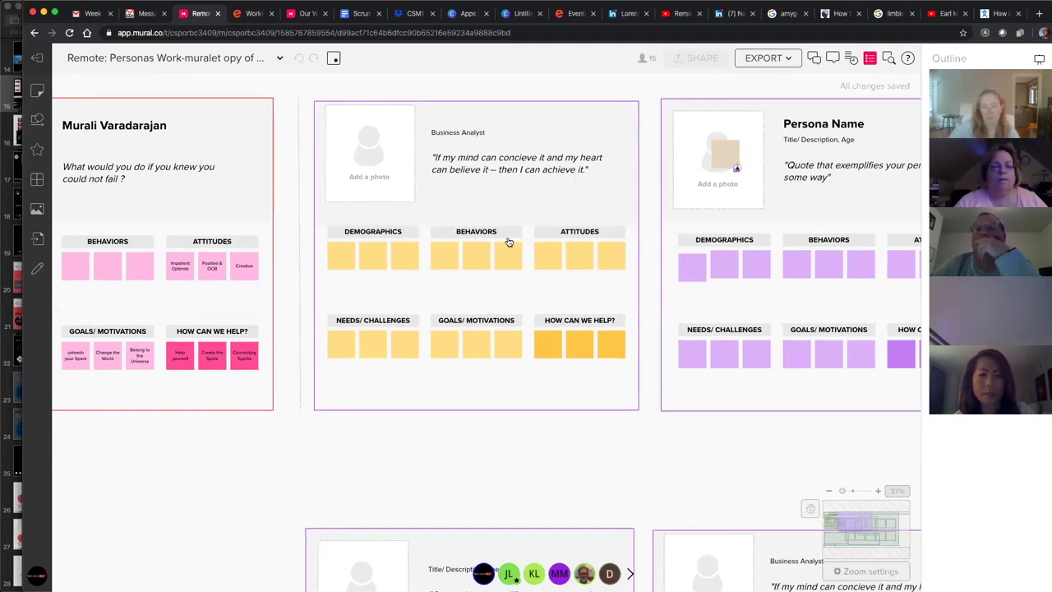
pyautogui.scroll(-1, 507, 357)
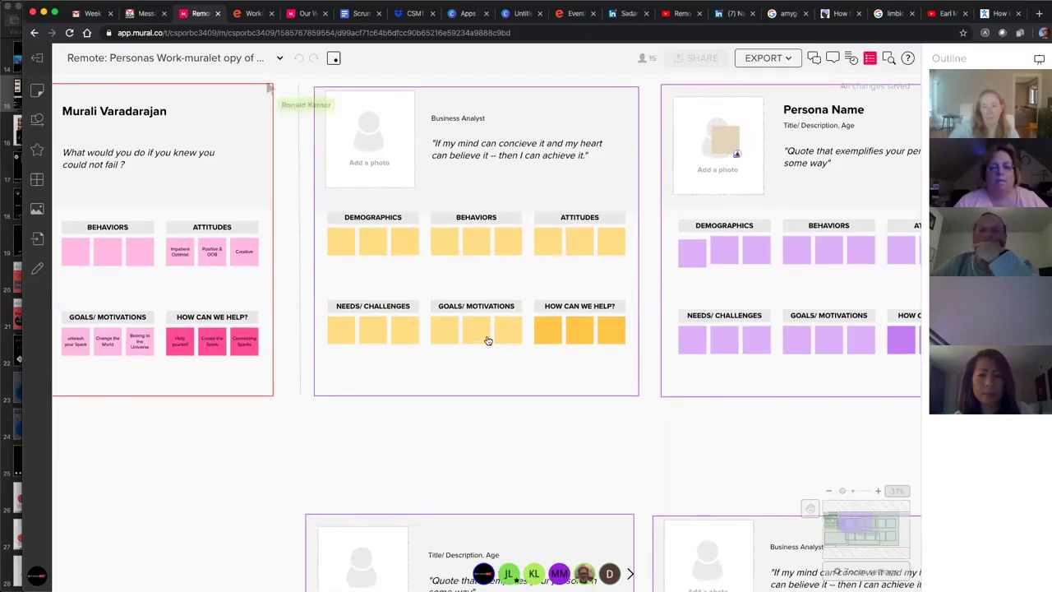
pyautogui.scroll(-1, 503, 424)
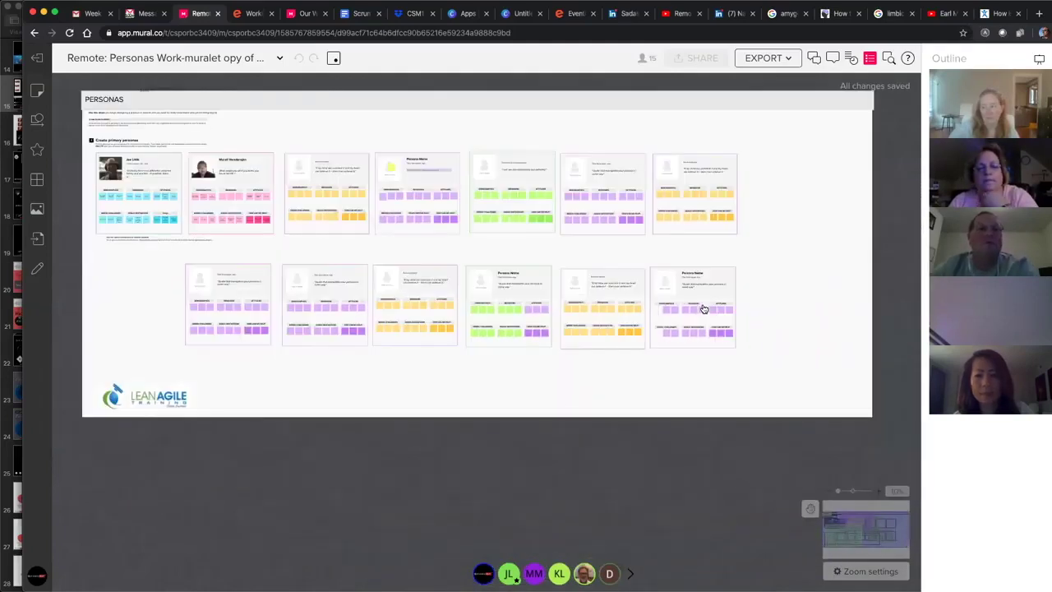
pyautogui.moveTo(575, 417); pyautogui.dragTo(567, 583)
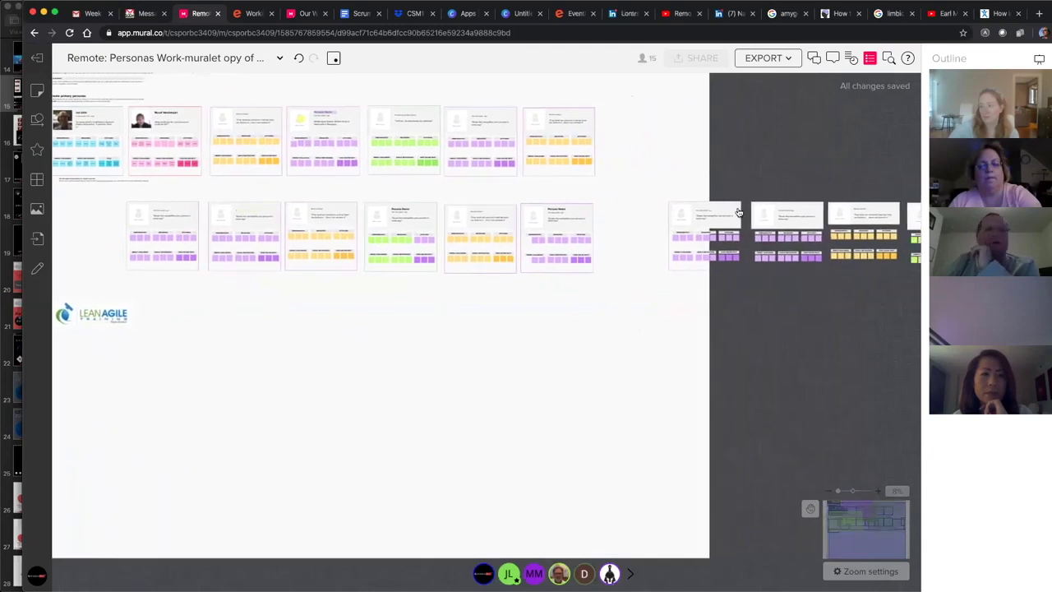
# Move the first four duplicated persona cards from beyond the canvas edge into a third row beneath the second one
pyautogui.moveTo(739, 212); pyautogui.dragTo(196, 308)
pyautogui.click(321, 341)
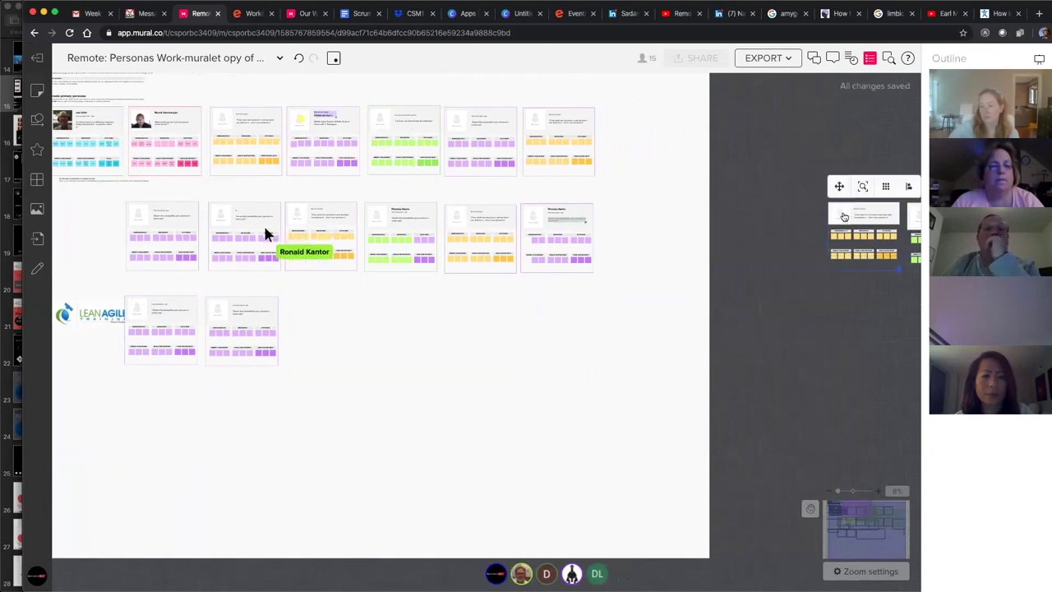
pyautogui.moveTo(839, 189); pyautogui.dragTo(300, 280)
pyautogui.click(426, 328)
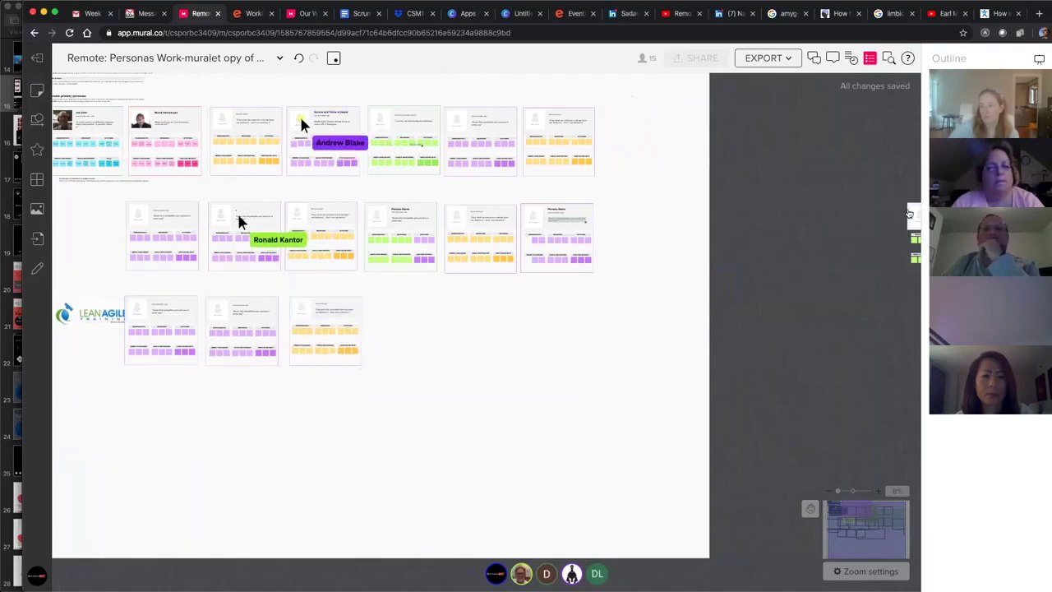
pyautogui.click(910, 212)
pyautogui.moveTo(843, 189); pyautogui.dragTo(306, 280)
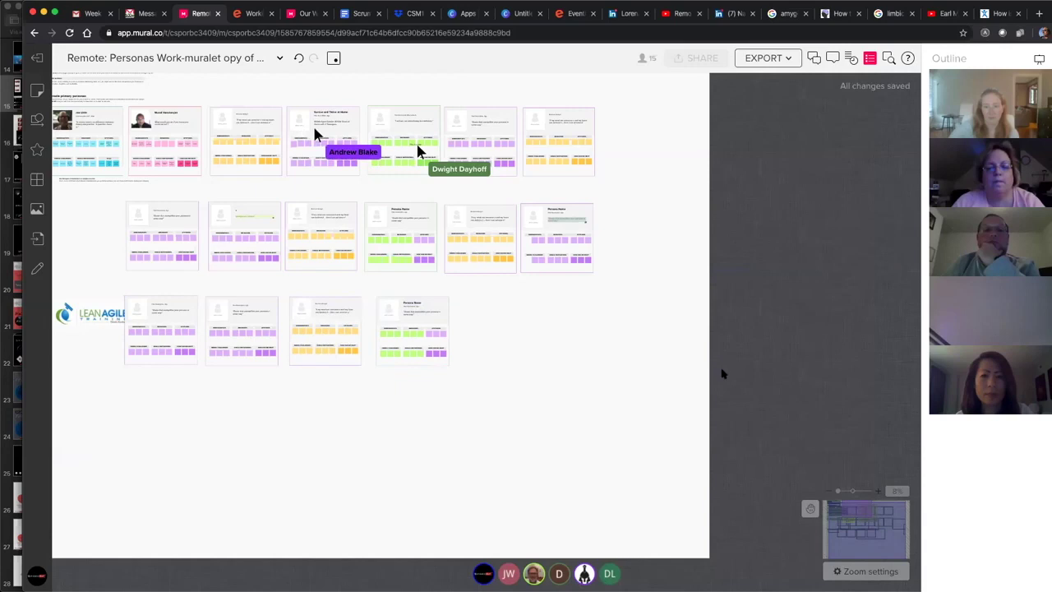
# Select the last two duplicated persona cards lying beyond the canvas edge
pyautogui.hscroll(8, 785, 384)
pyautogui.hscroll(2, 785, 384)
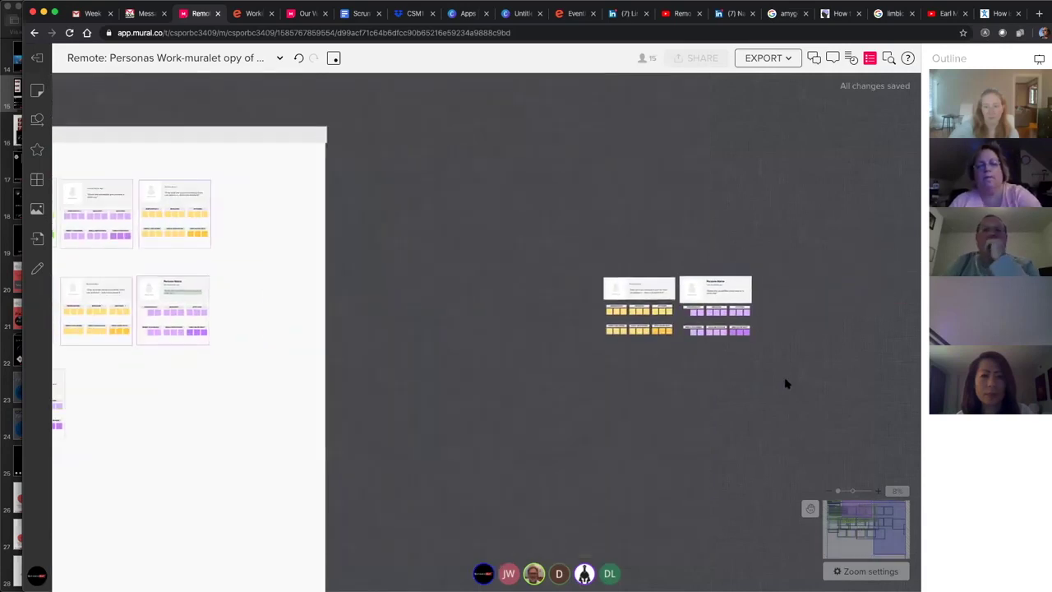
pyautogui.click(739, 283)
pyautogui.click(648, 289)
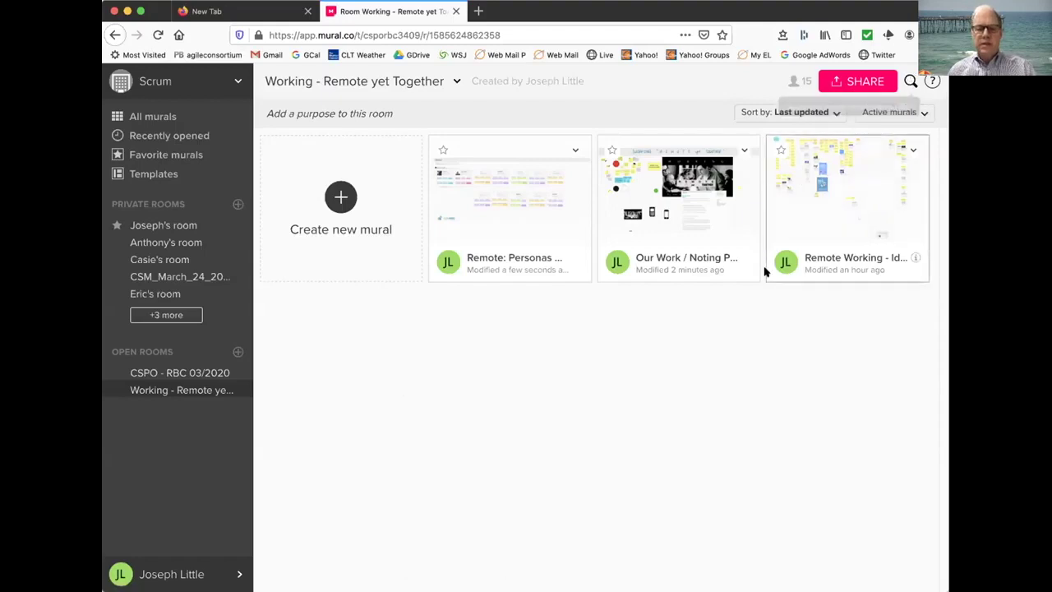
# Examine the sharing options and member count of the "Working - Remote yet Together" room
pyautogui.click(874, 83)
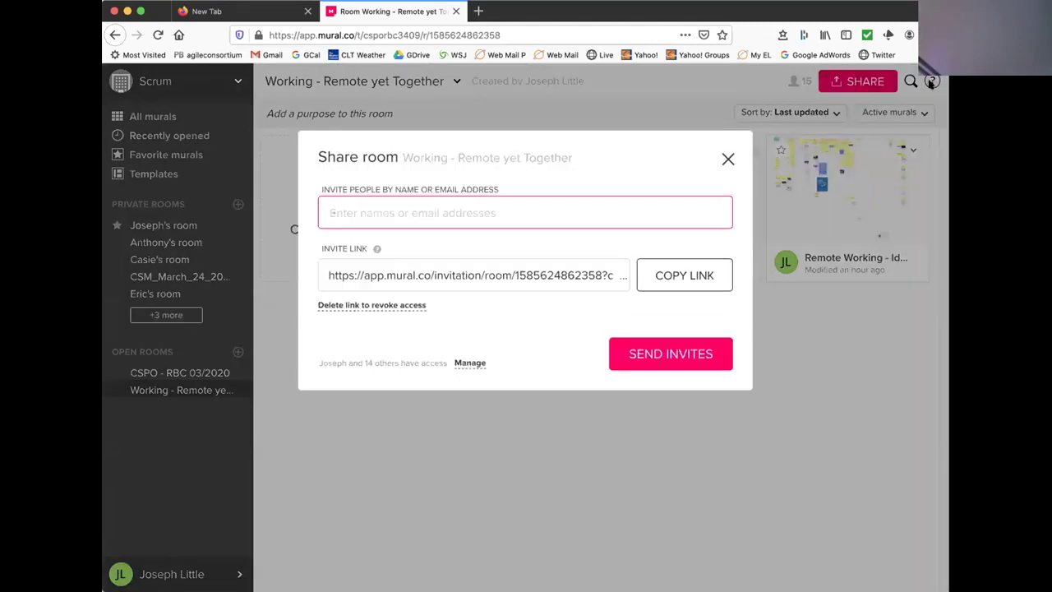
pyautogui.click(727, 158)
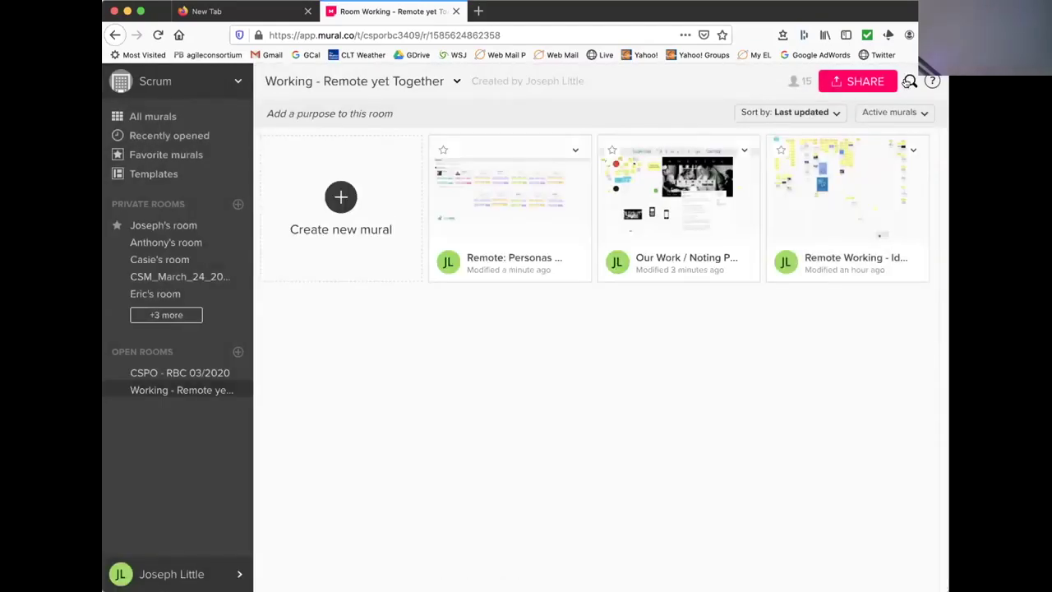
pyautogui.click(794, 80)
pyautogui.click(796, 78)
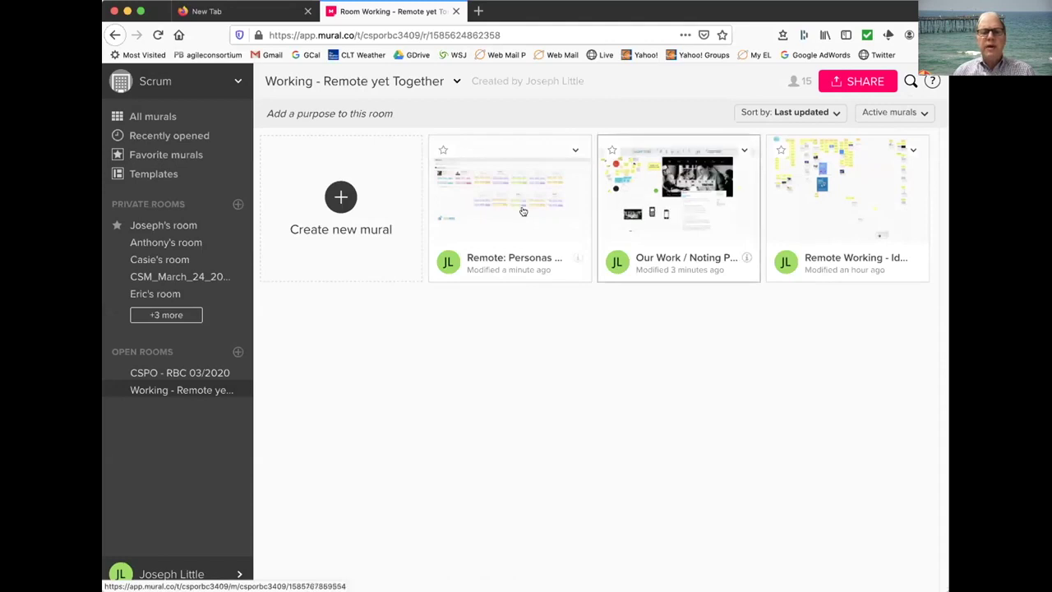
# Look in on the "Our Work / Noting Place" mural, return to the room and copy the room's invite link
pyautogui.click(660, 209)
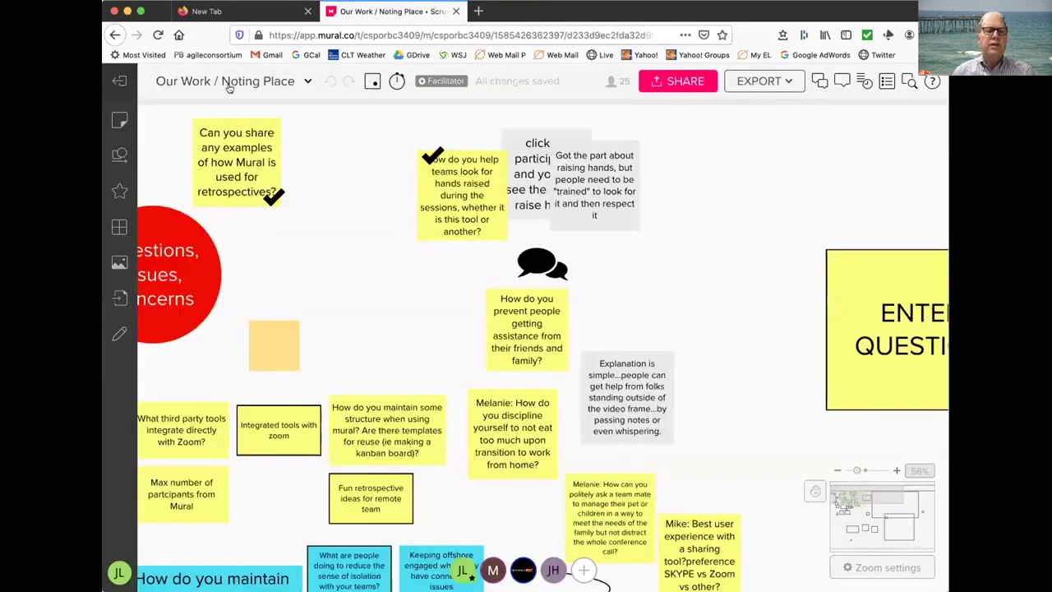
pyautogui.click(120, 81)
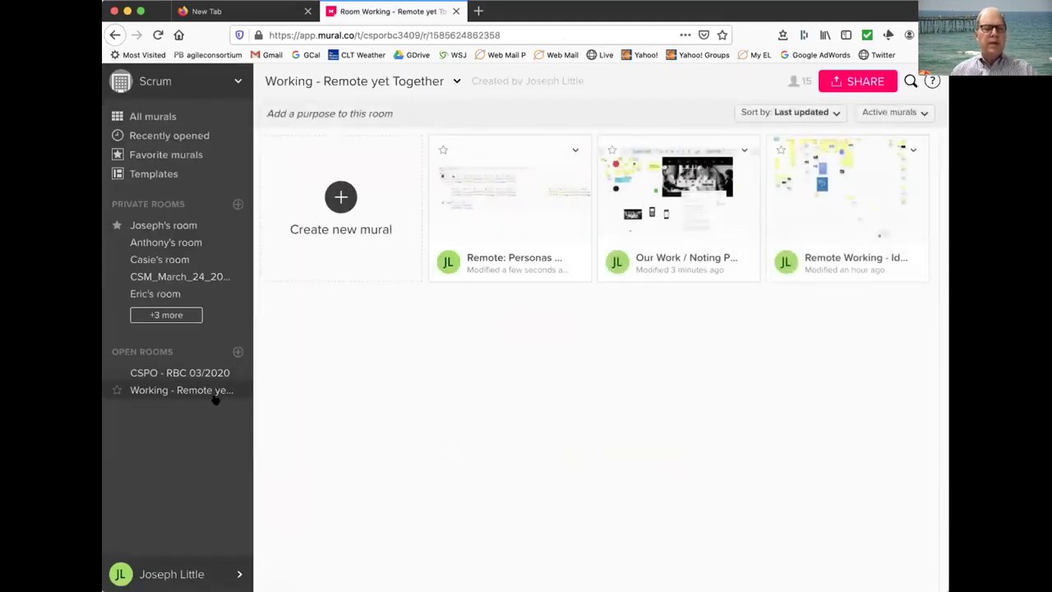
pyautogui.click(869, 80)
pyautogui.click(662, 278)
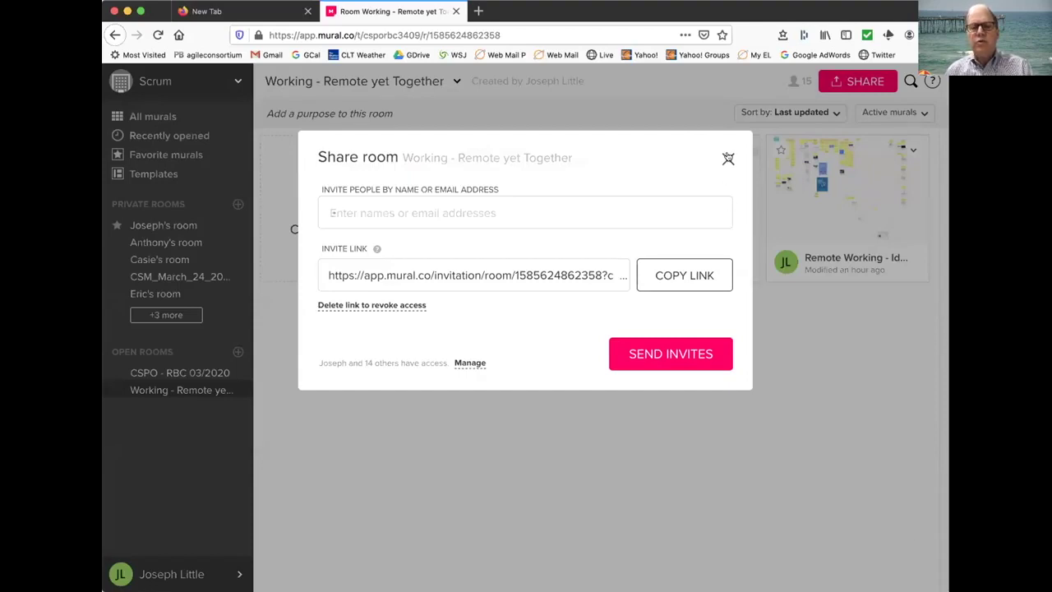
pyautogui.click(728, 159)
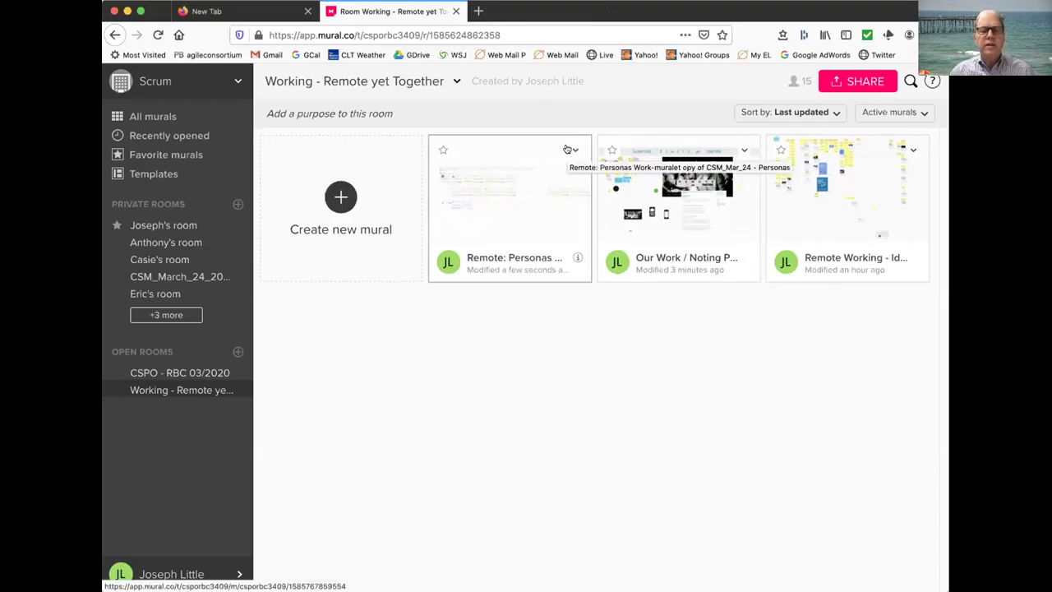
# Review the actions available for the Personas mural and for the whole room, without applying any
pyautogui.click(576, 151)
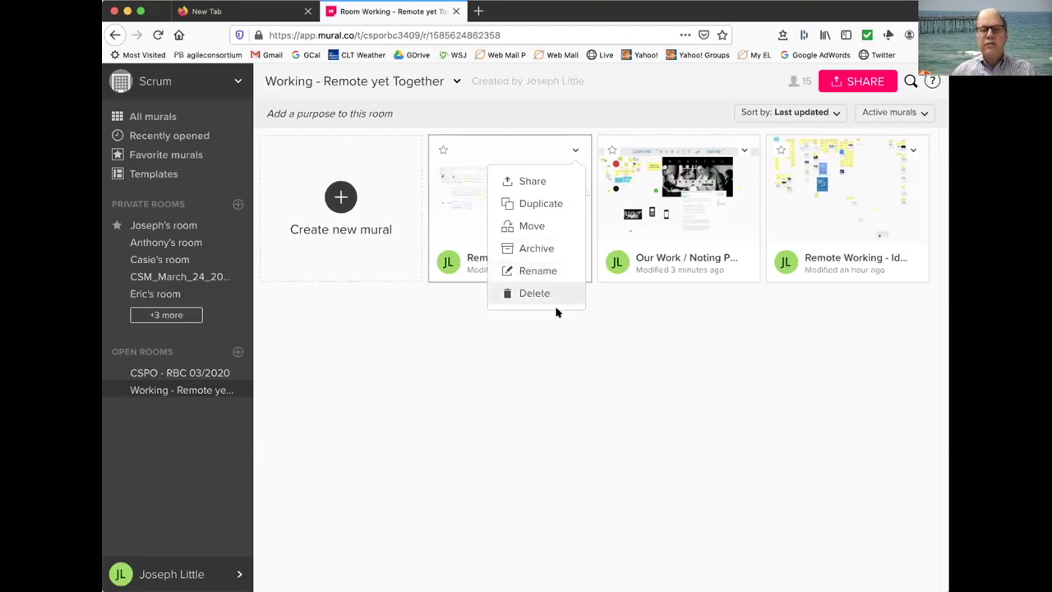
pyautogui.click(433, 388)
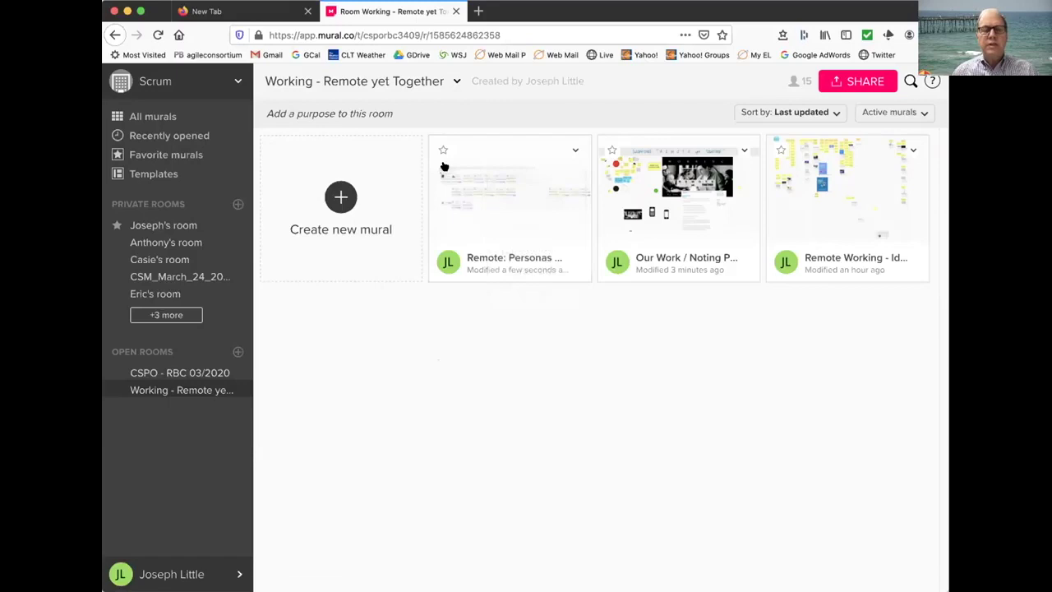
pyautogui.click(454, 83)
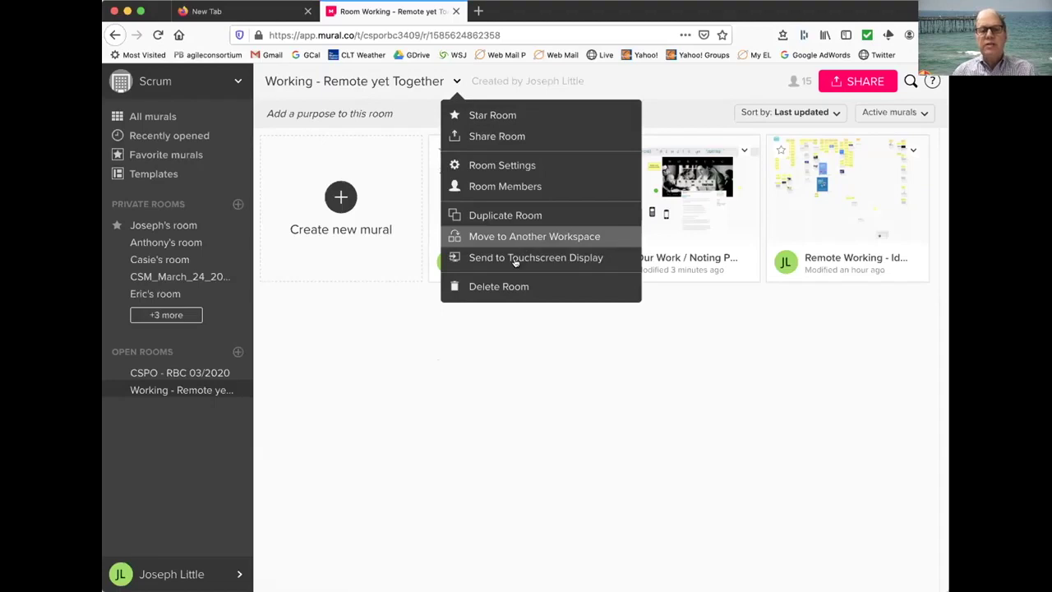
pyautogui.click(459, 83)
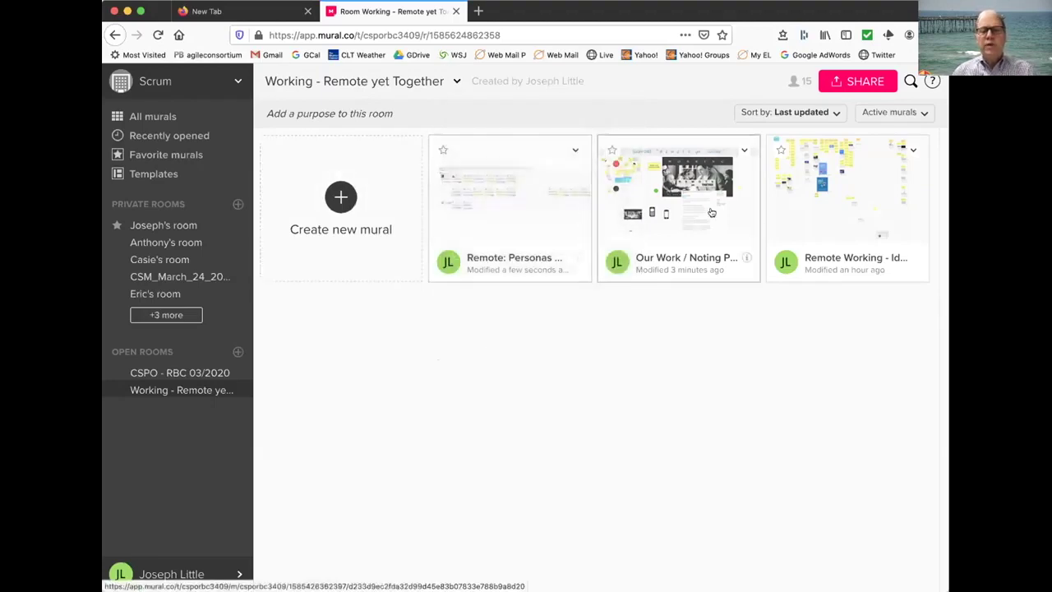
# Delete the green instruction sticky in the "Our Work / Noting Place" mural, undo the deletion and return to the room
pyautogui.click(656, 220)
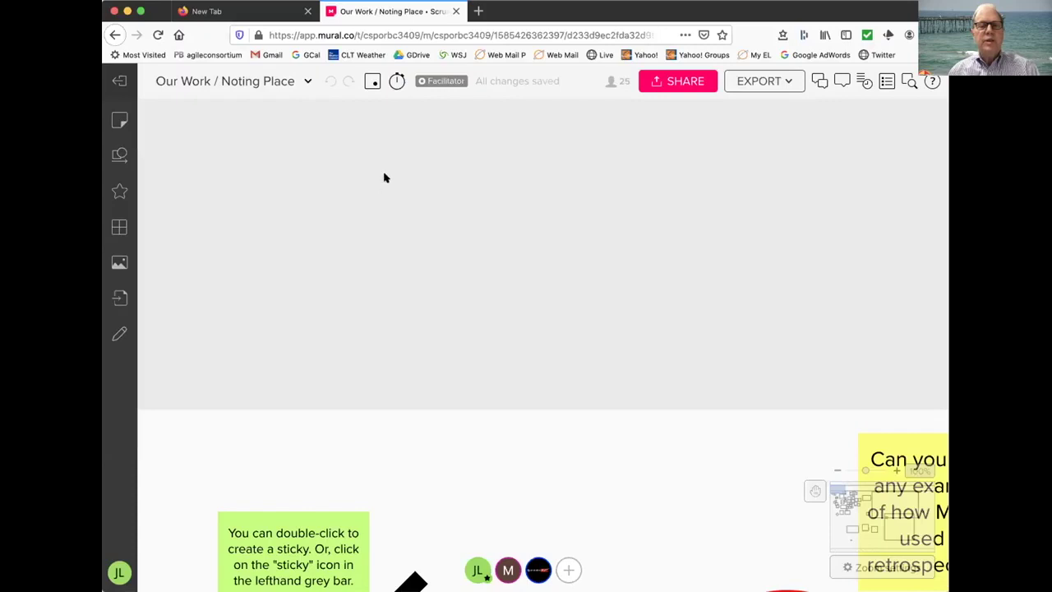
pyautogui.scroll(-2, 361, 421)
pyautogui.scroll(-5, 360, 424)
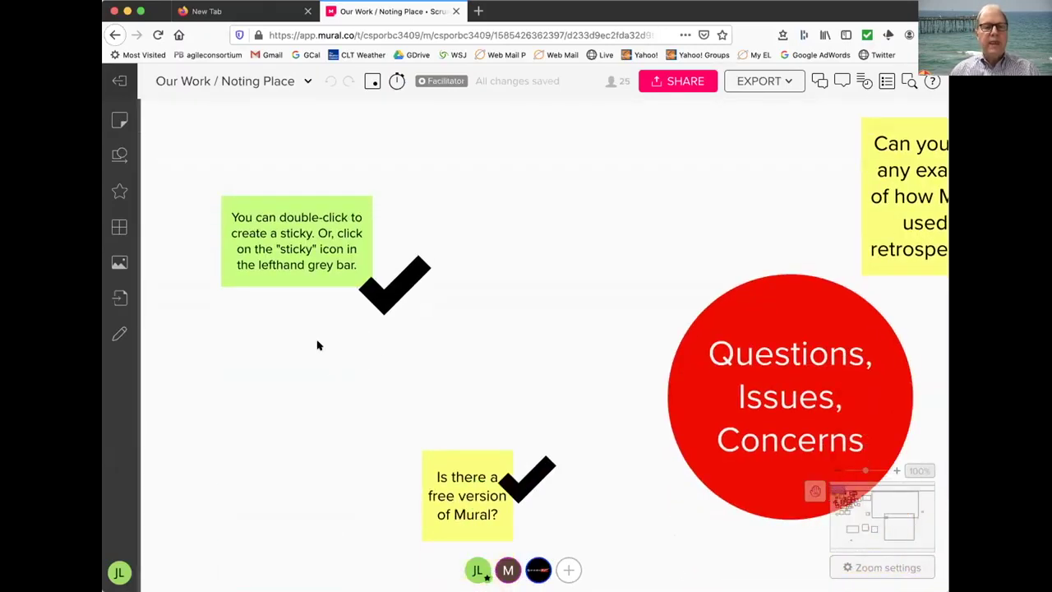
pyautogui.click(307, 258)
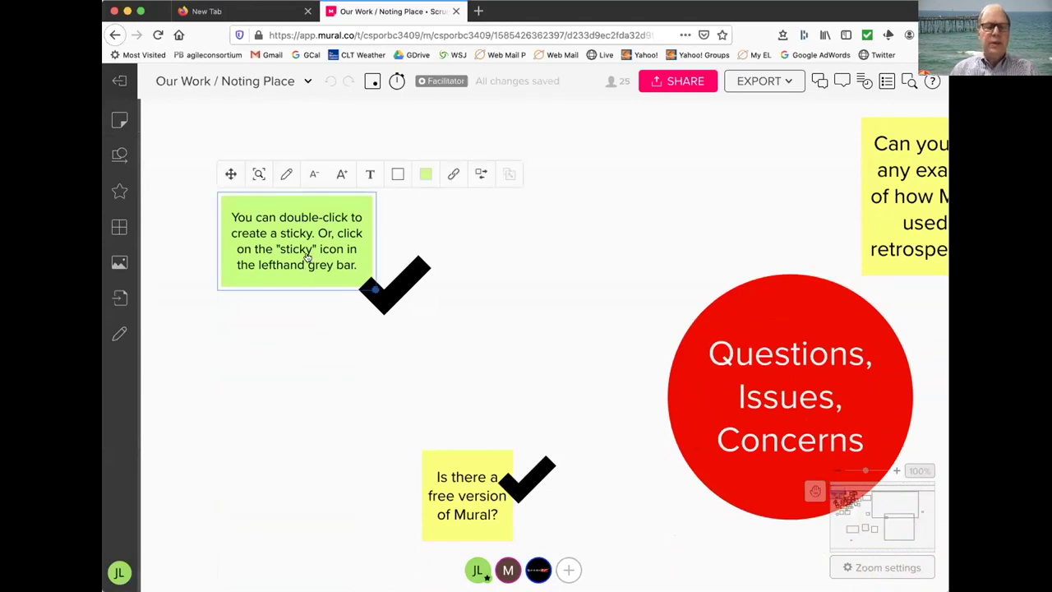
pyautogui.press('Delete')
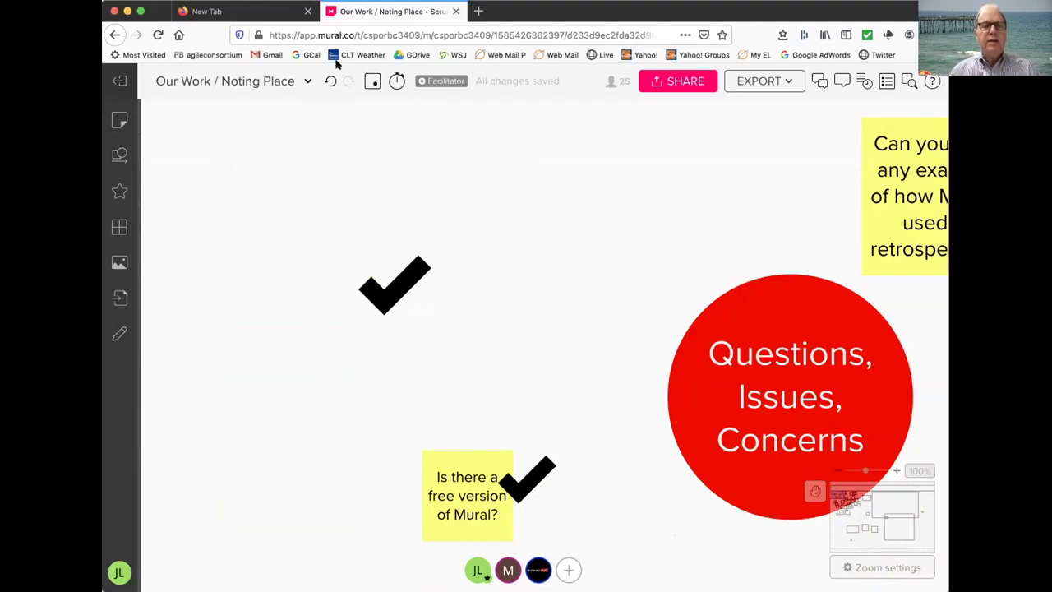
pyautogui.click(327, 81)
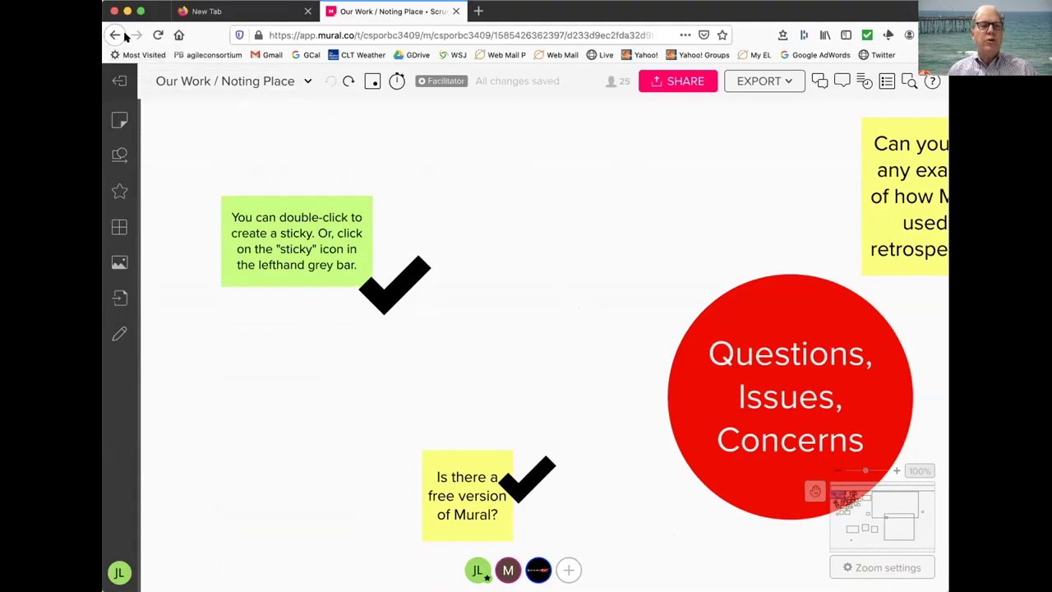
pyautogui.click(119, 81)
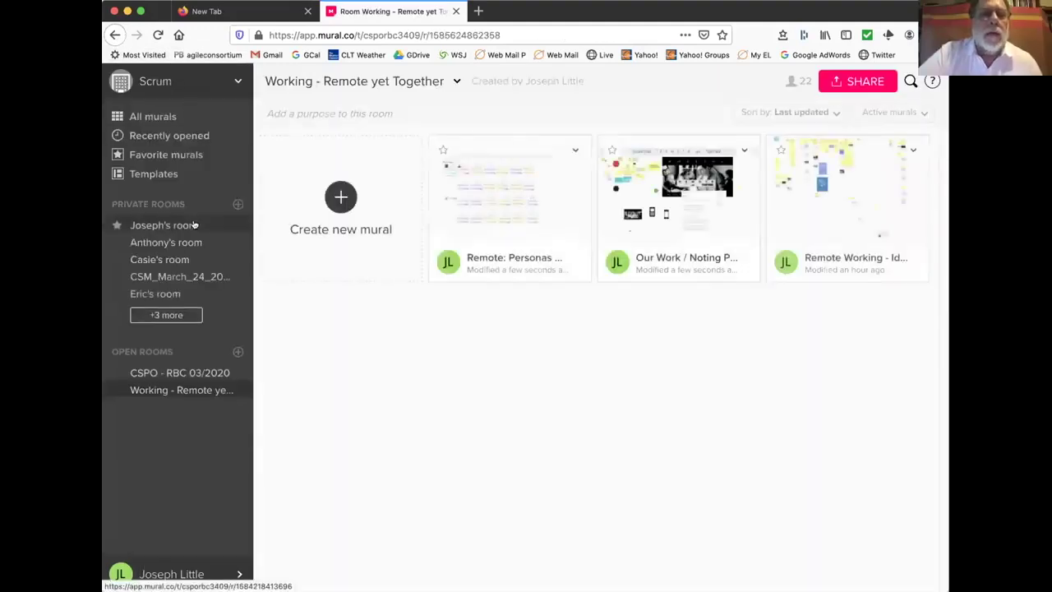
# Open the "Remote: Personas Work" mural, hide its outline and zoom out to 12% to show the rows of persona cards
pyautogui.click(530, 216)
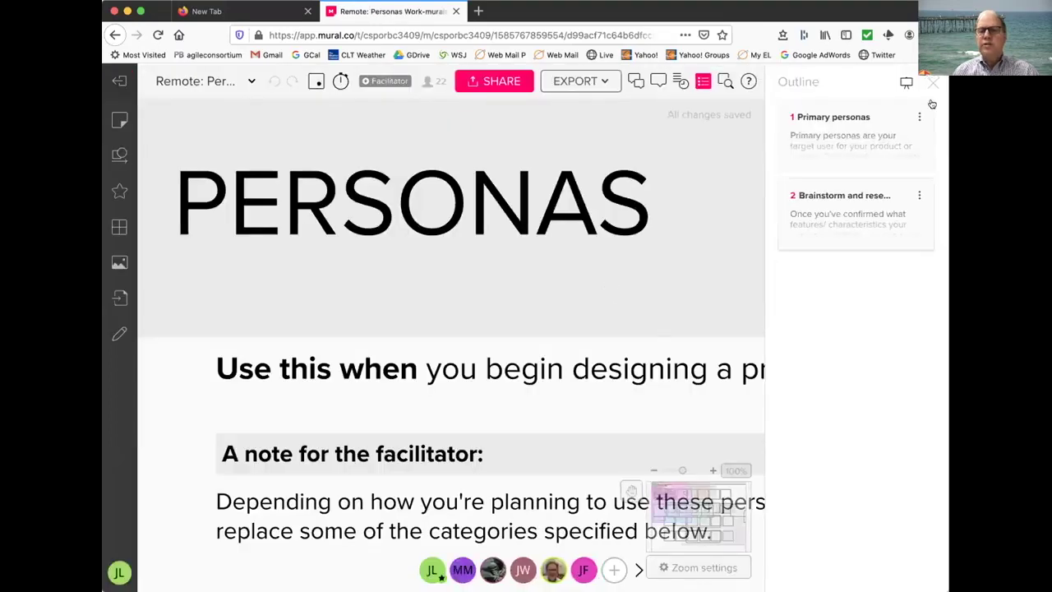
pyautogui.click(931, 84)
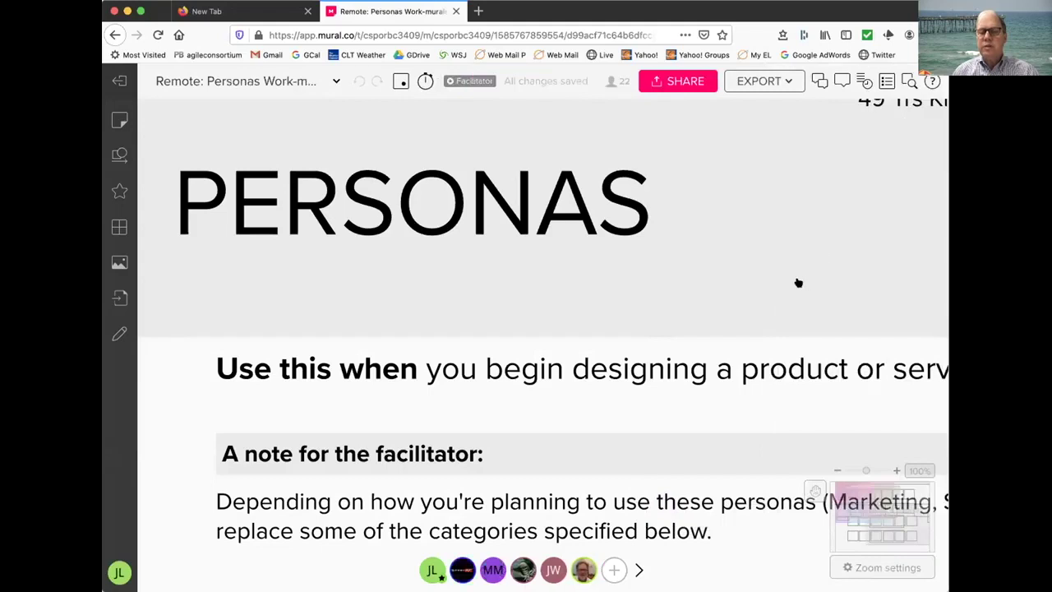
pyautogui.click(838, 470)
pyautogui.click(844, 517)
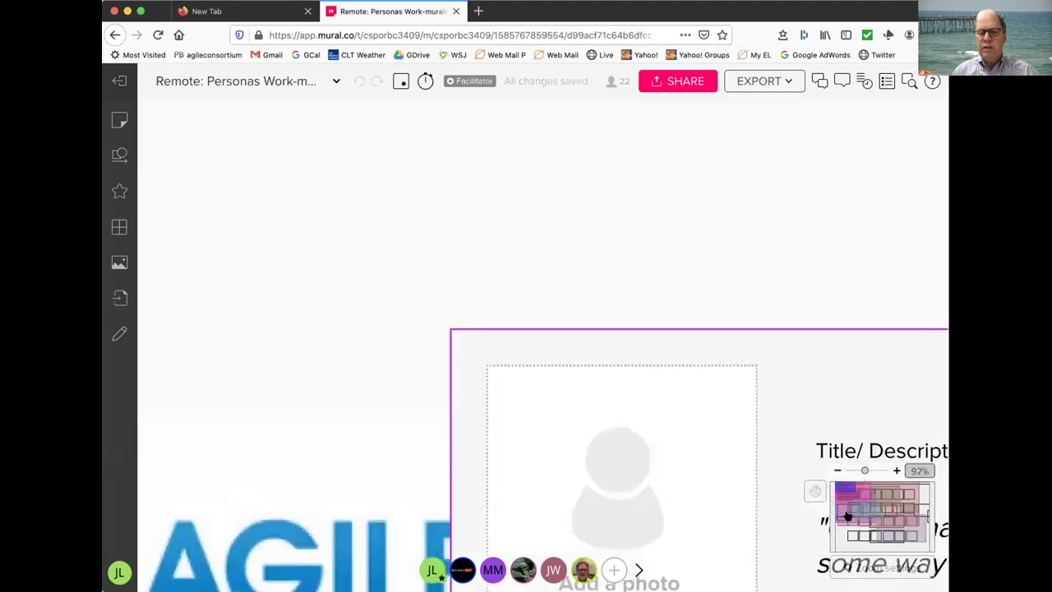
pyautogui.click(836, 470)
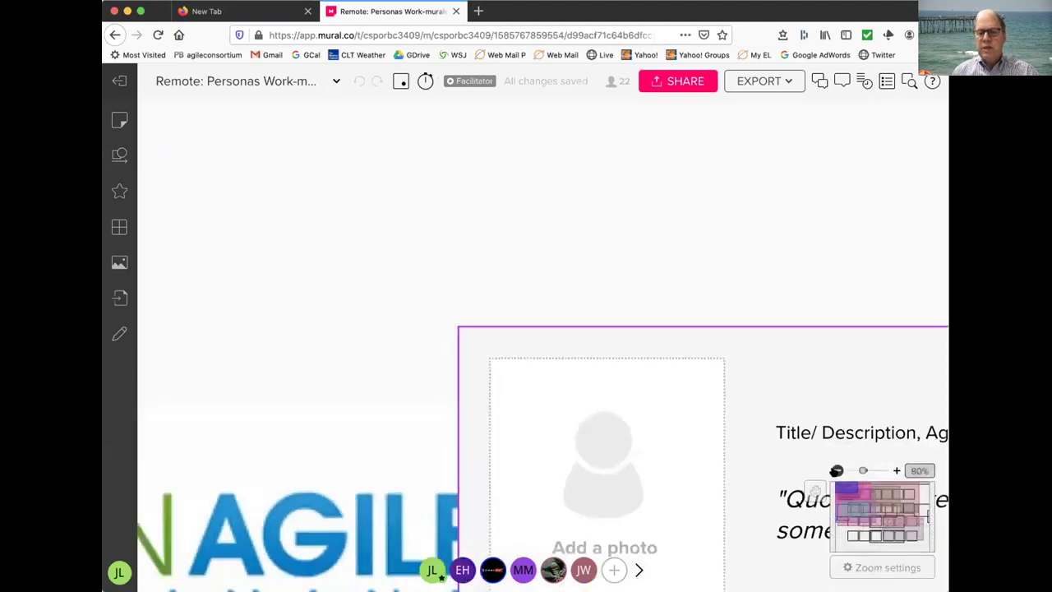
pyautogui.click(836, 470)
pyautogui.click(836, 470)
pyautogui.click(837, 470)
pyautogui.click(837, 470)
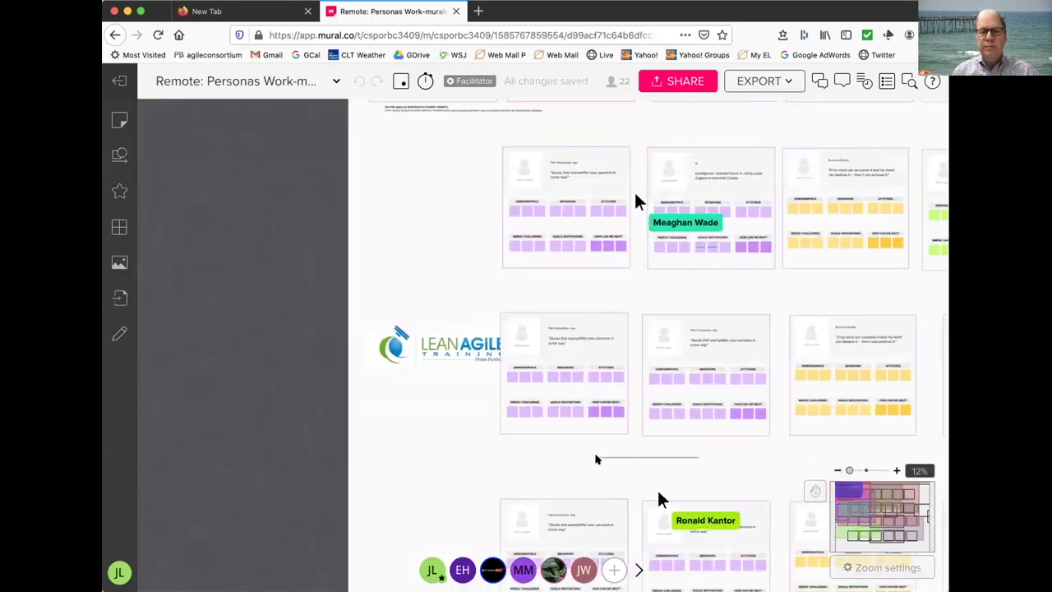
# Find the "Survive and Thrive at Home" persona card in the first row and zoom in on its photo
pyautogui.hscroll(5, 599, 459)
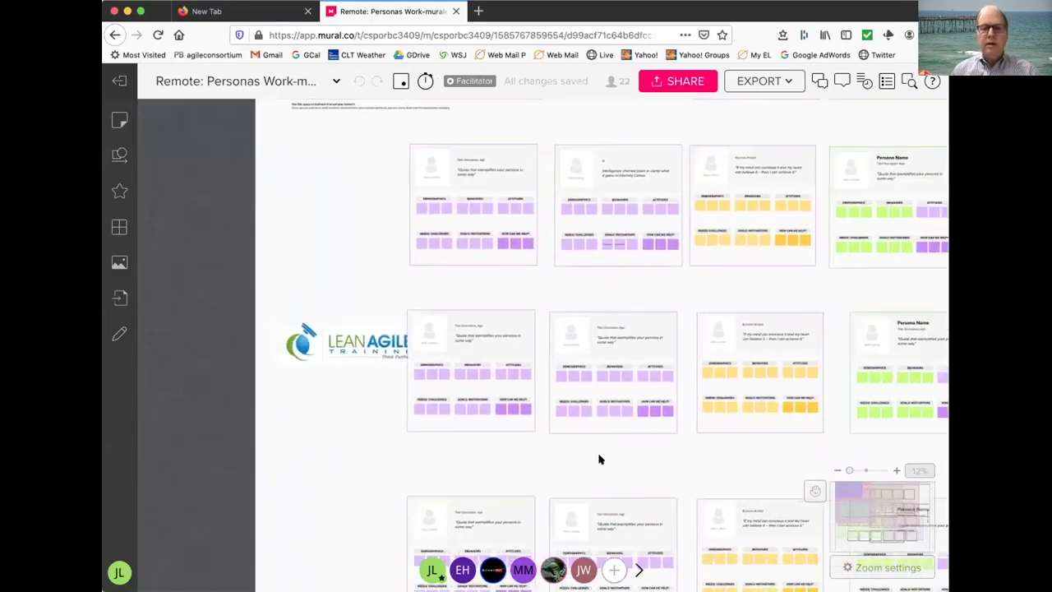
pyautogui.scroll(4, 599, 459)
pyautogui.hscroll(3, 599, 456)
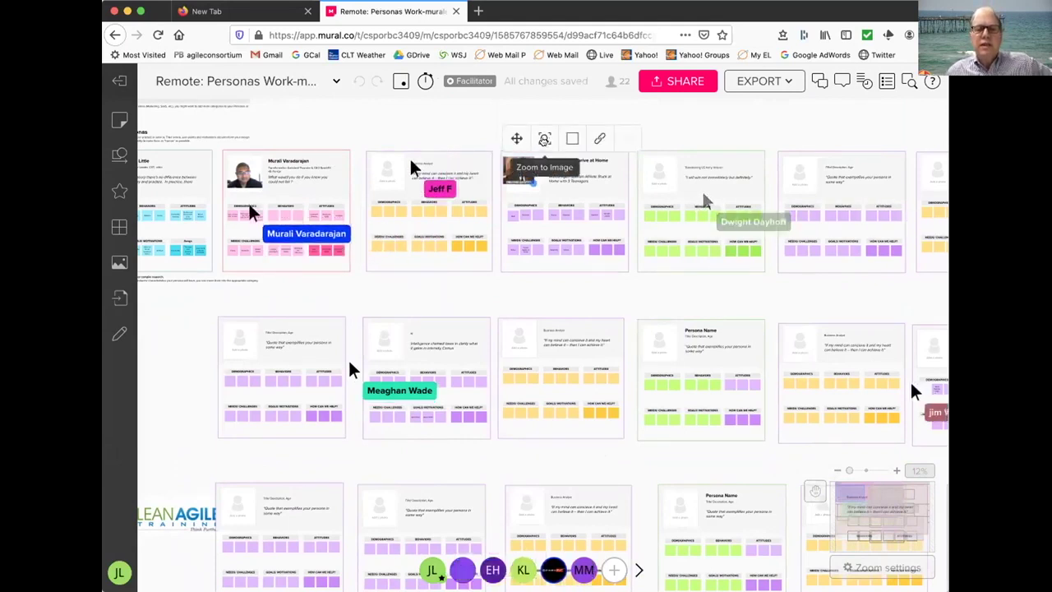
pyautogui.click(543, 140)
pyautogui.click(546, 256)
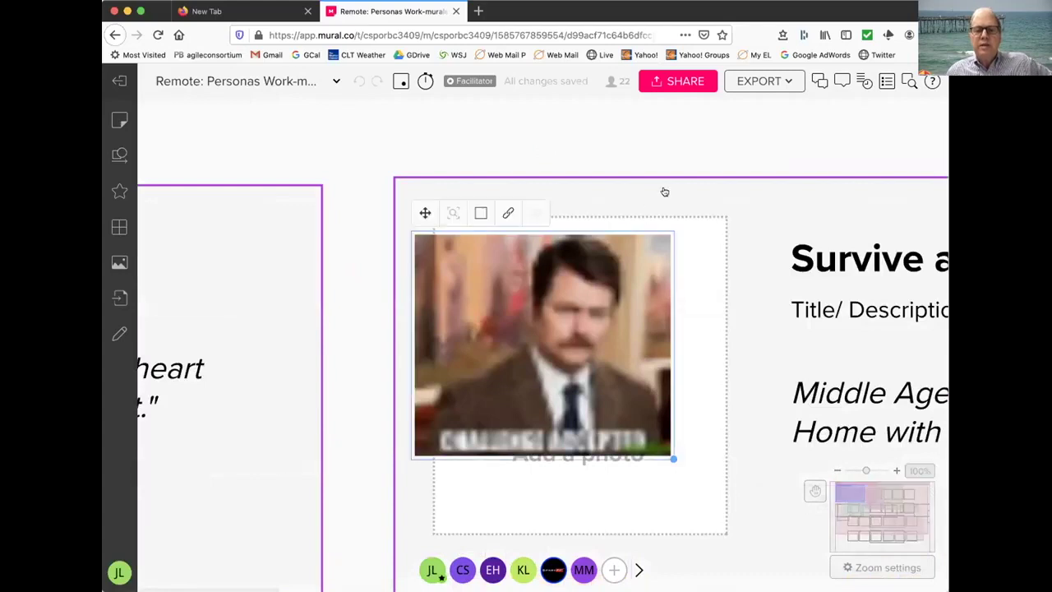
# Examine the "Survive and Thrive at Home" card's description, demographics, behaviors, attitudes, needs and goals
pyautogui.scroll(-1, 665, 191)
pyautogui.hscroll(5, 665, 192)
pyautogui.scroll(-2, 665, 192)
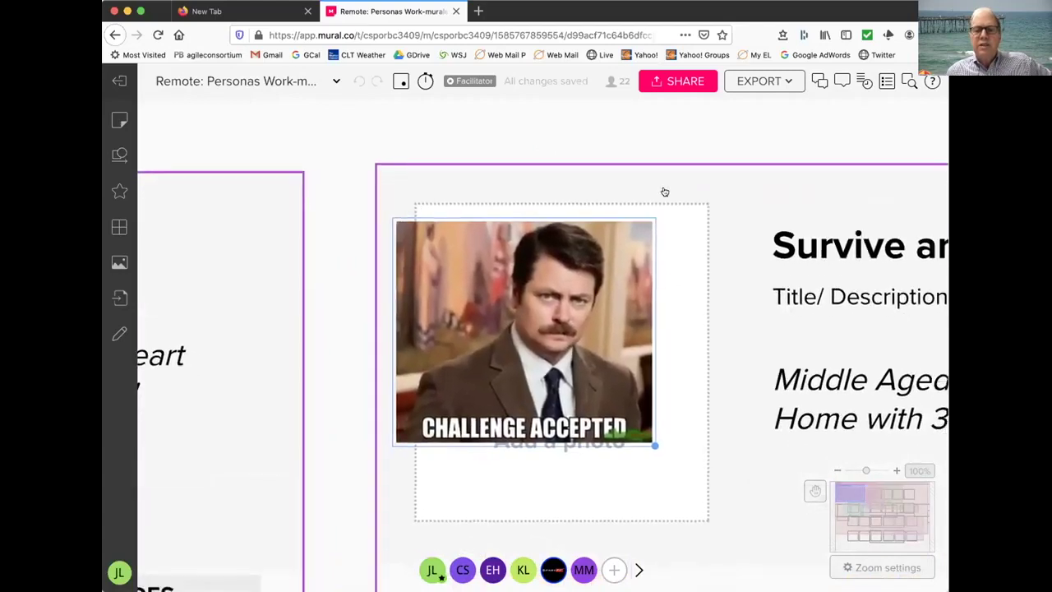
pyautogui.scroll(-5, 664, 192)
pyautogui.hscroll(1, 665, 192)
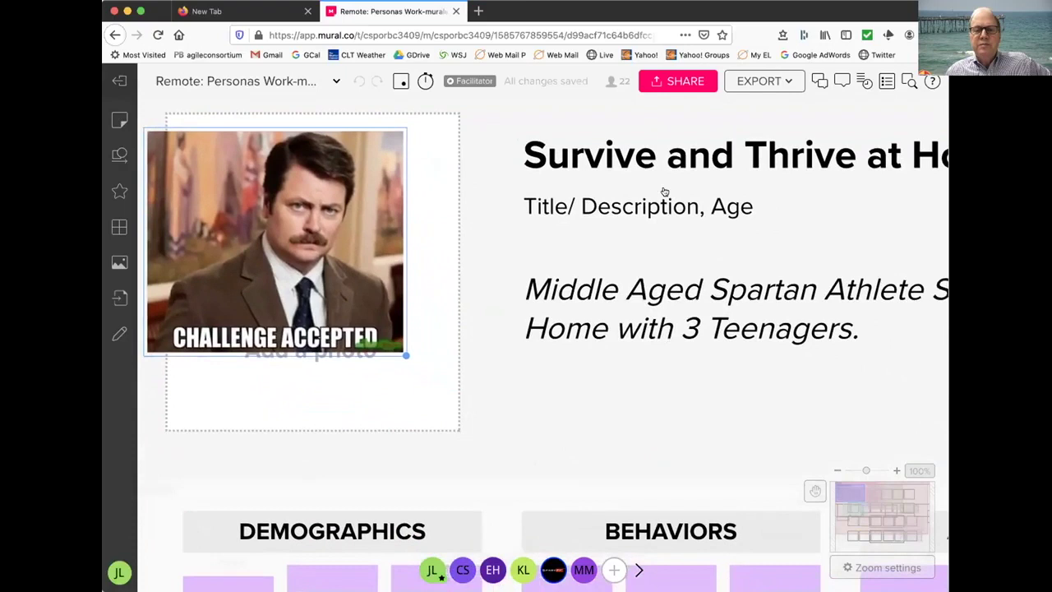
pyautogui.scroll(-1, 664, 192)
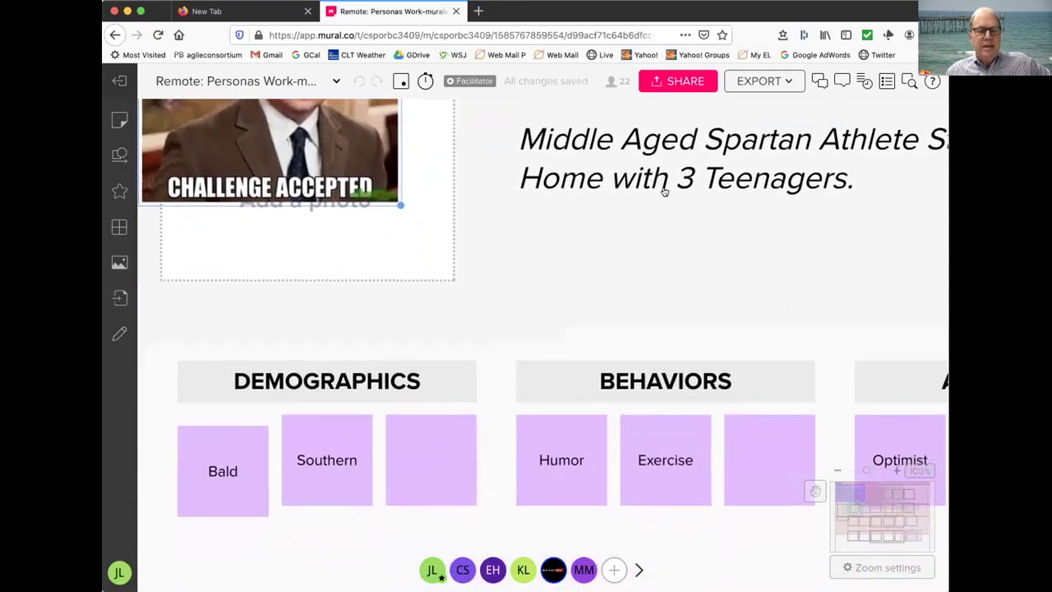
pyautogui.hscroll(3, 665, 192)
pyautogui.hscroll(6, 665, 192)
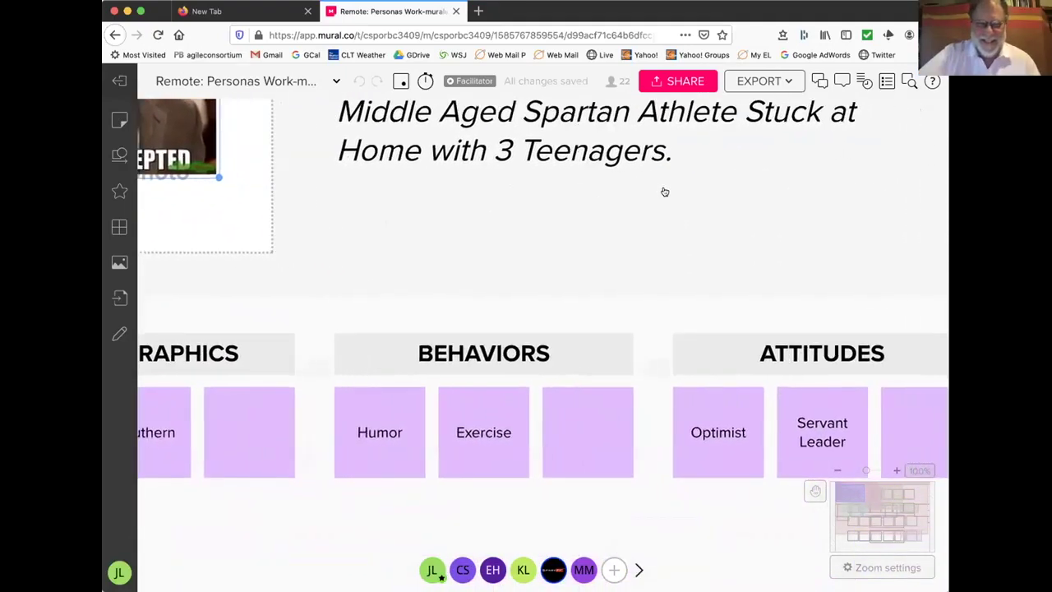
pyautogui.scroll(-6, 665, 192)
pyautogui.hscroll(-3, 665, 192)
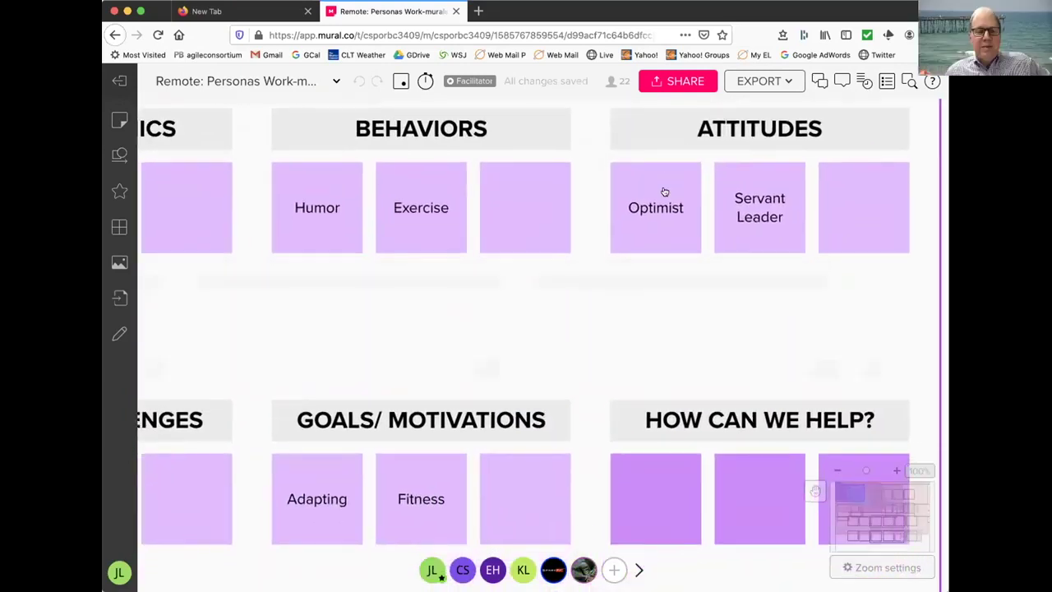
pyautogui.hscroll(-2, 665, 198)
pyautogui.hscroll(-4, 592, 370)
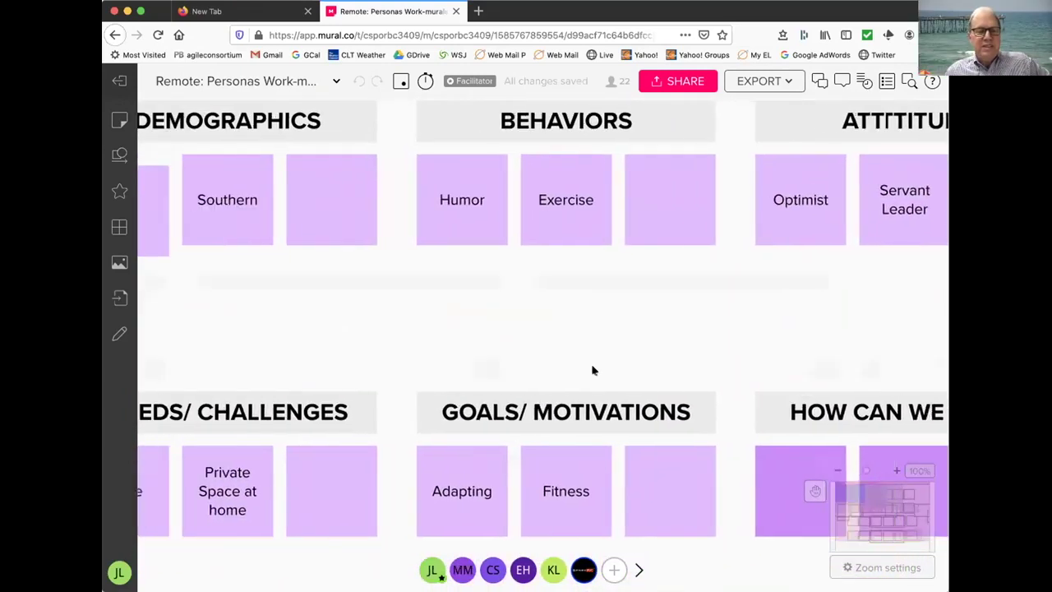
pyautogui.hscroll(-1, 624, 370)
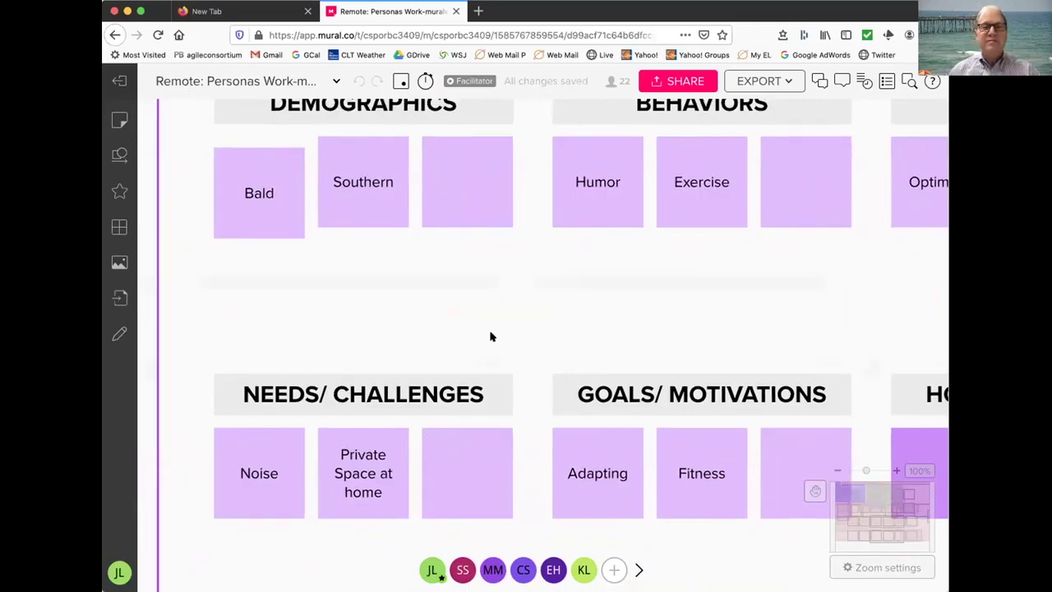
pyautogui.scroll(2, 491, 336)
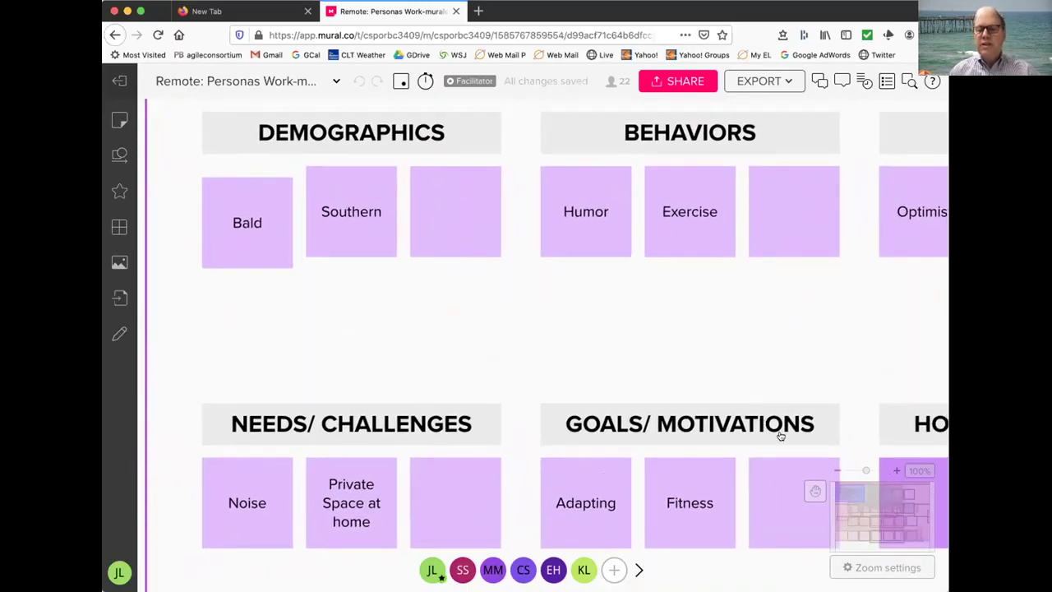
# Zoom out from the "Survive and Thrive at Home" card to show it among the neighbouring persona cards
pyautogui.scroll(-2, 699, 371)
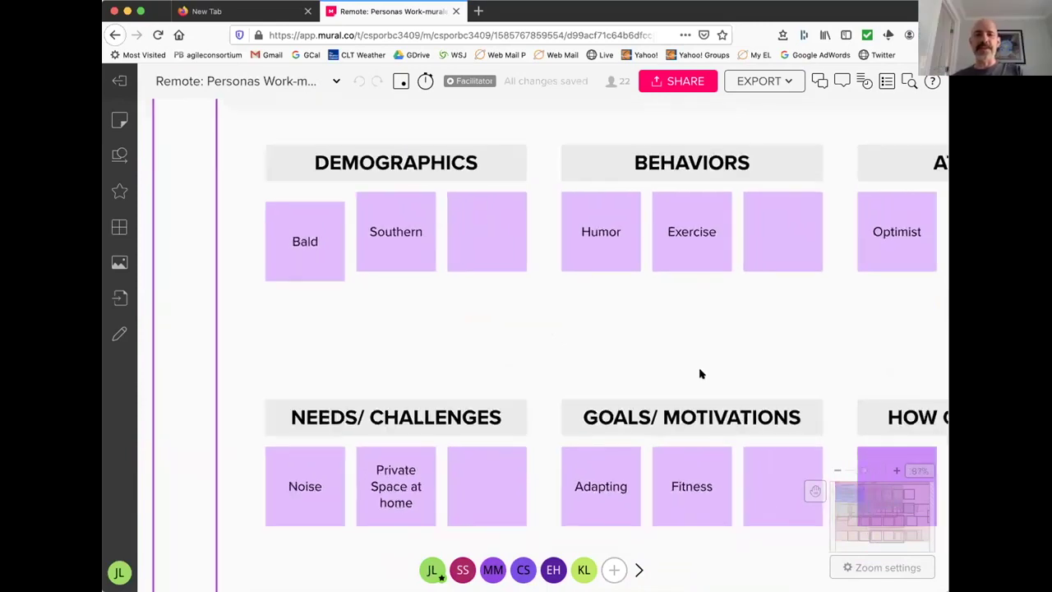
pyautogui.scroll(-3, 678, 390)
pyautogui.scroll(-2, 678, 392)
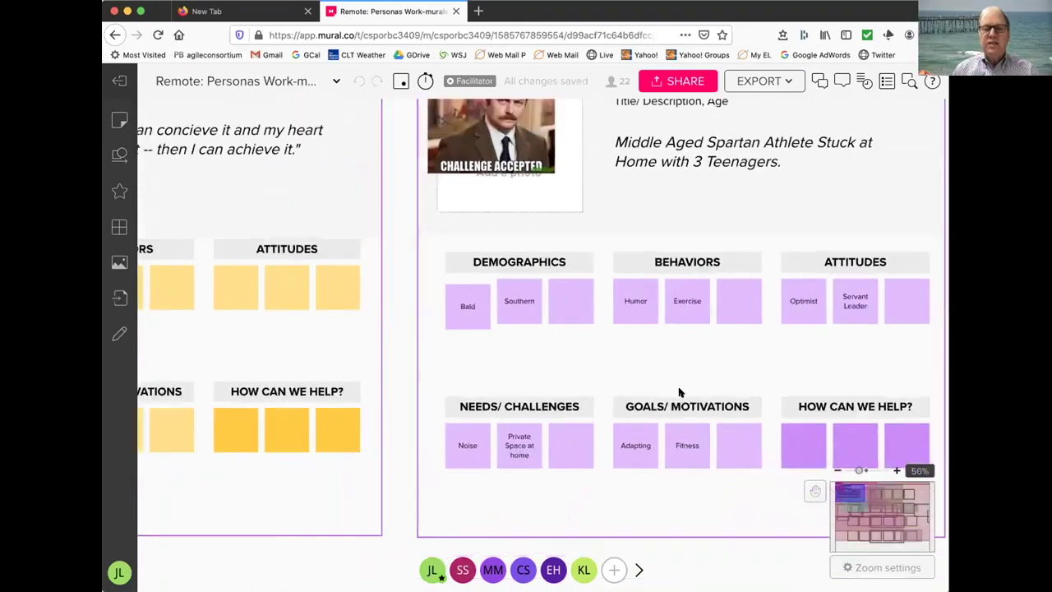
pyautogui.scroll(-2, 679, 392)
pyautogui.scroll(-3, 678, 392)
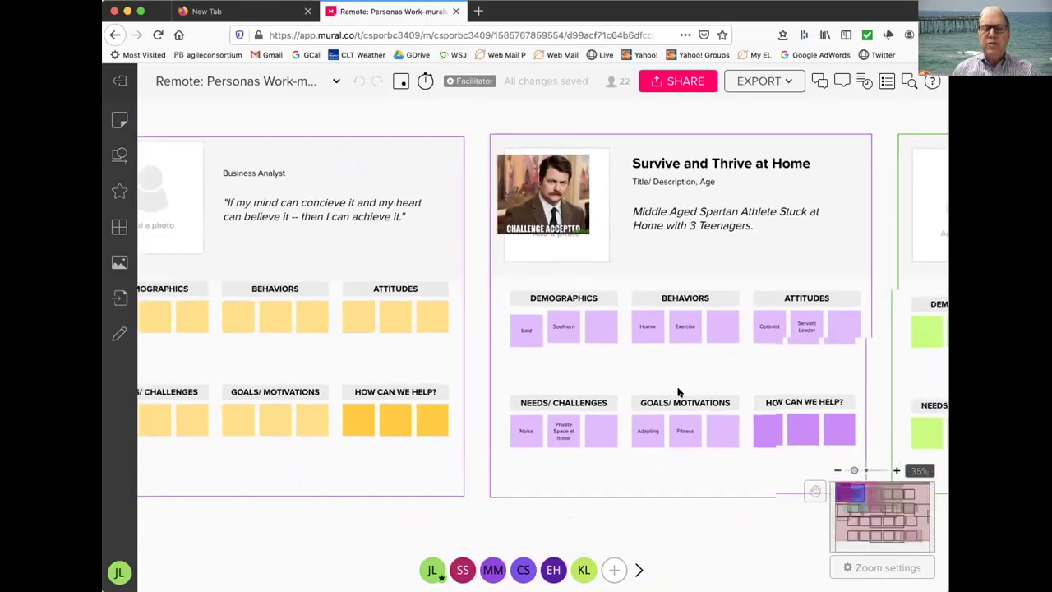
pyautogui.scroll(-3, 678, 392)
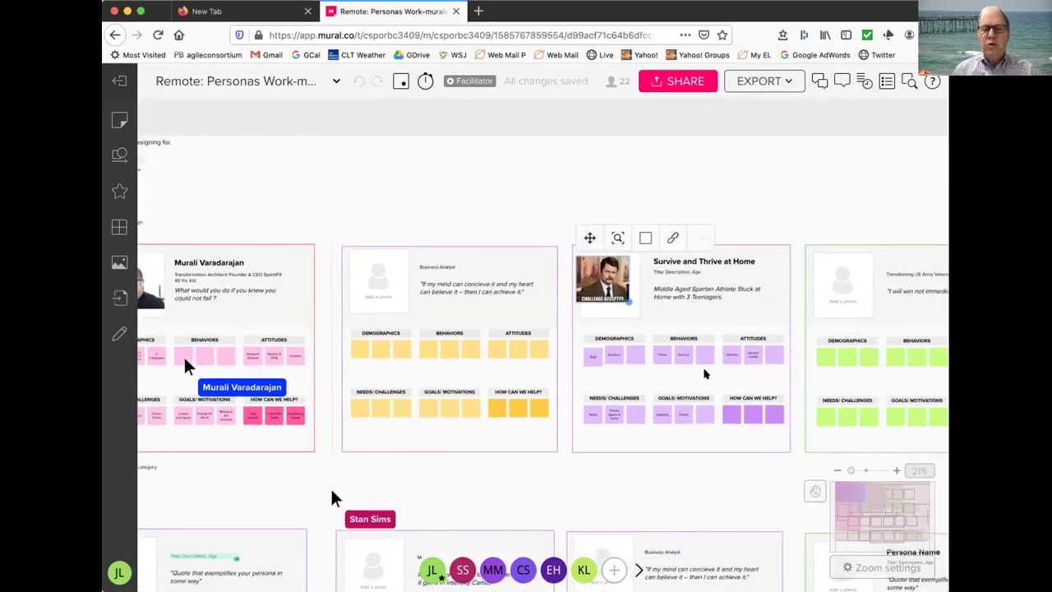
# Zoom back in on the "Survive and Thrive at Home" card and show the option to follow another participant
pyautogui.scroll(3, 704, 374)
pyautogui.scroll(5, 736, 352)
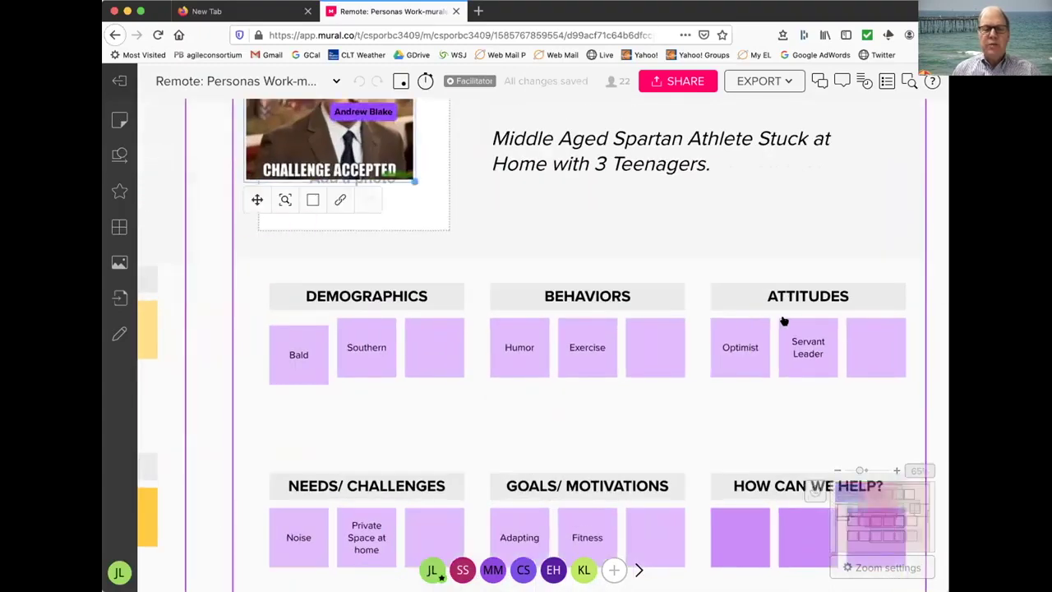
pyautogui.hscroll(-4, 610, 362)
pyautogui.scroll(-1, 610, 361)
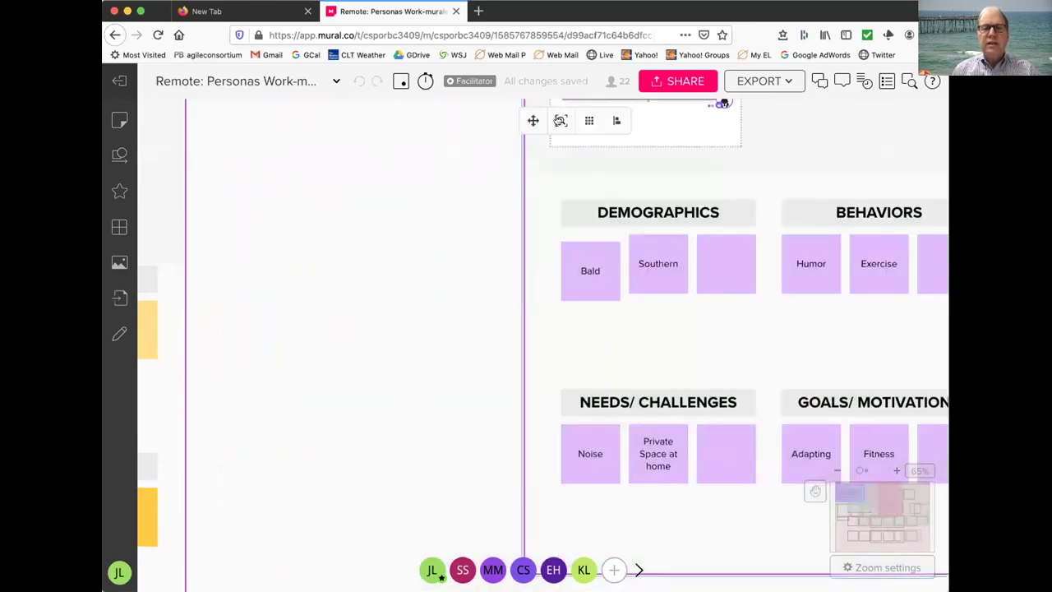
pyautogui.click(559, 120)
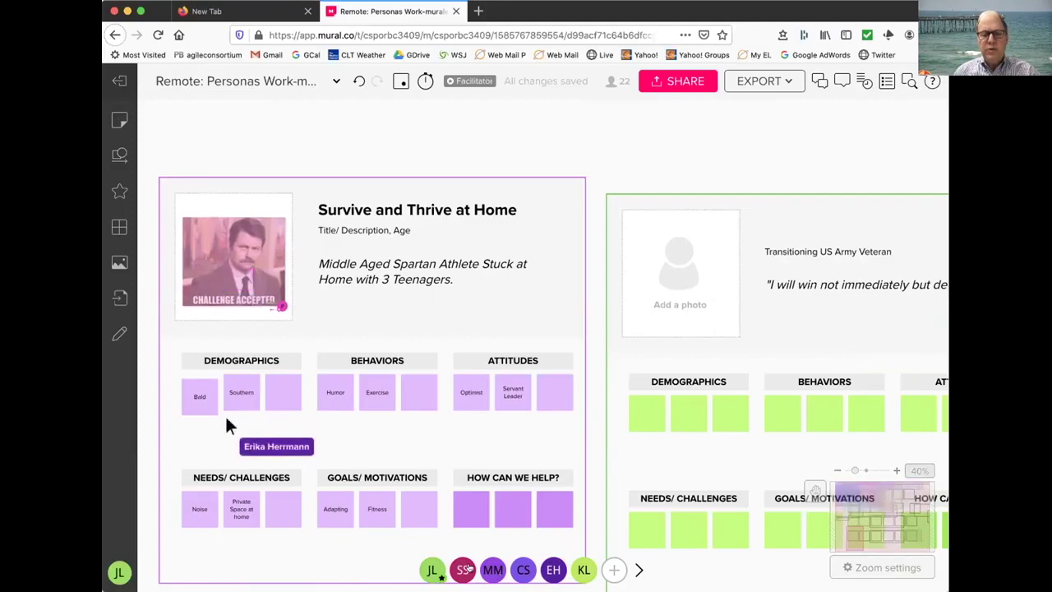
pyautogui.moveTo(467, 568)
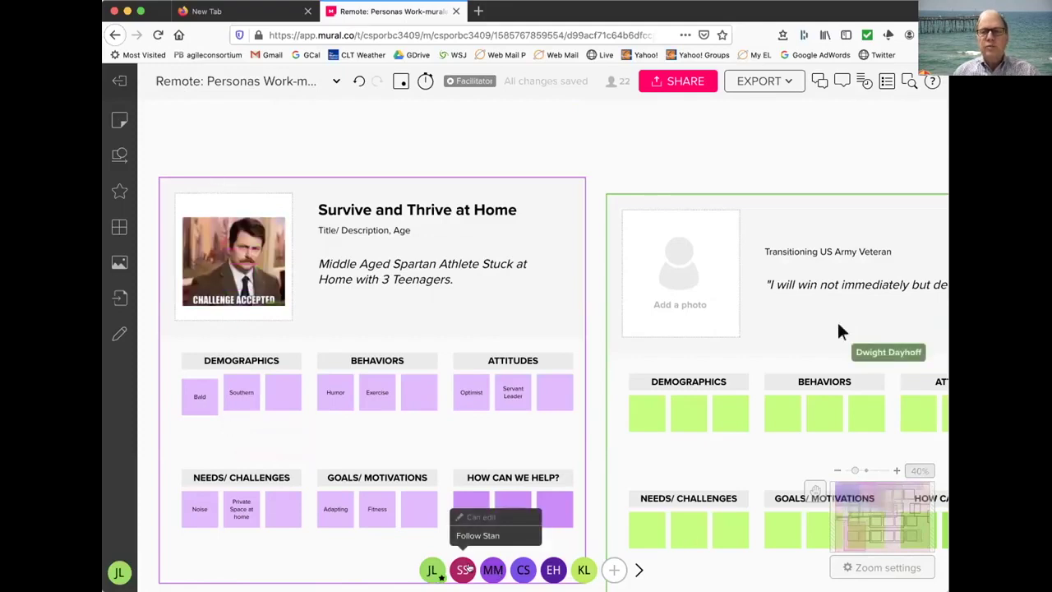
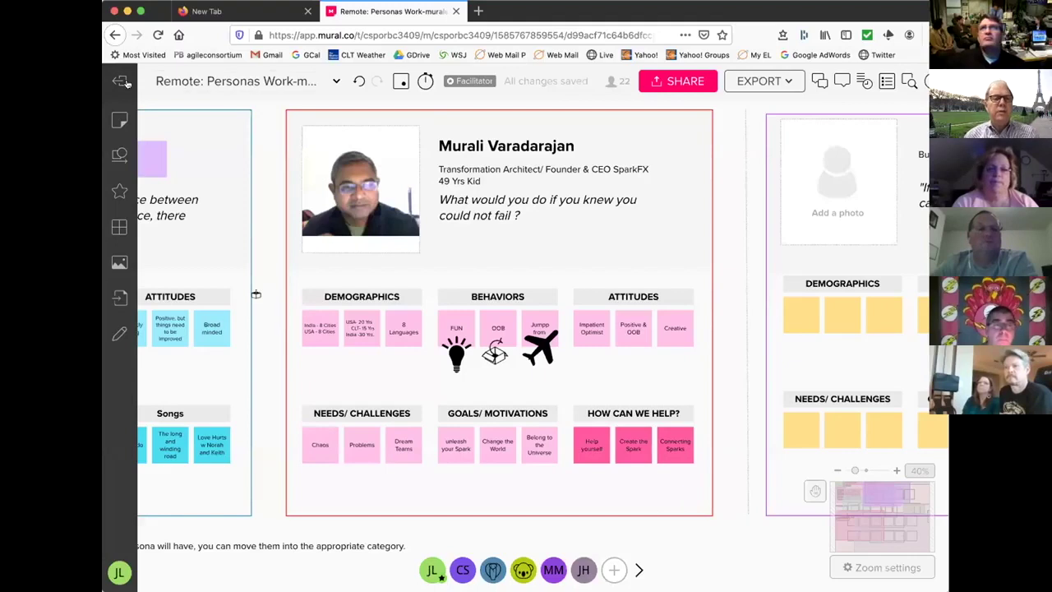
# Return to the "Working - Remote yet Together" room, start creating a new mural and browse the available templates
pyautogui.click(119, 80)
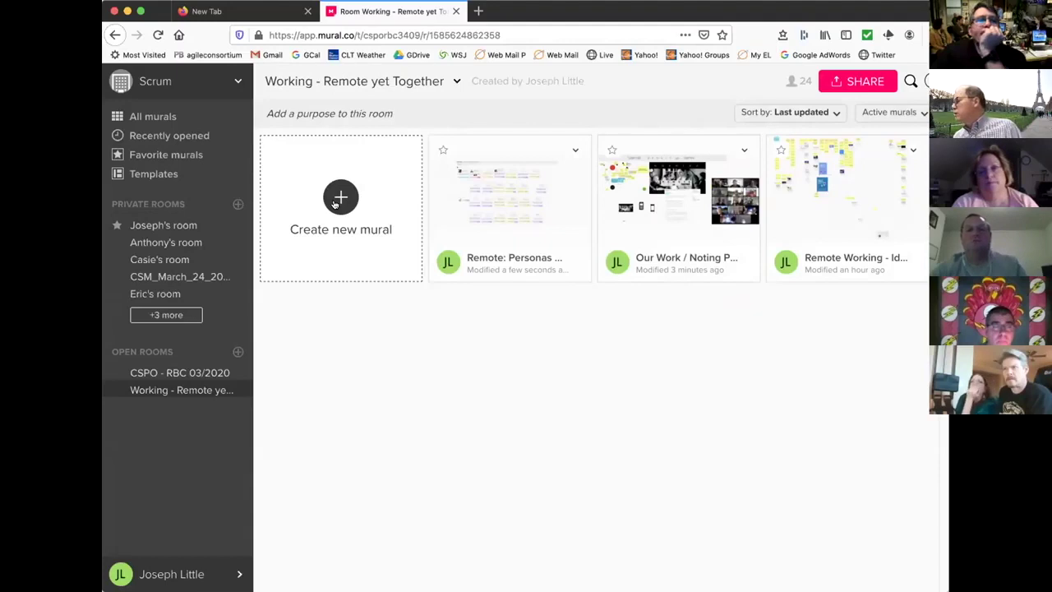
pyautogui.click(335, 203)
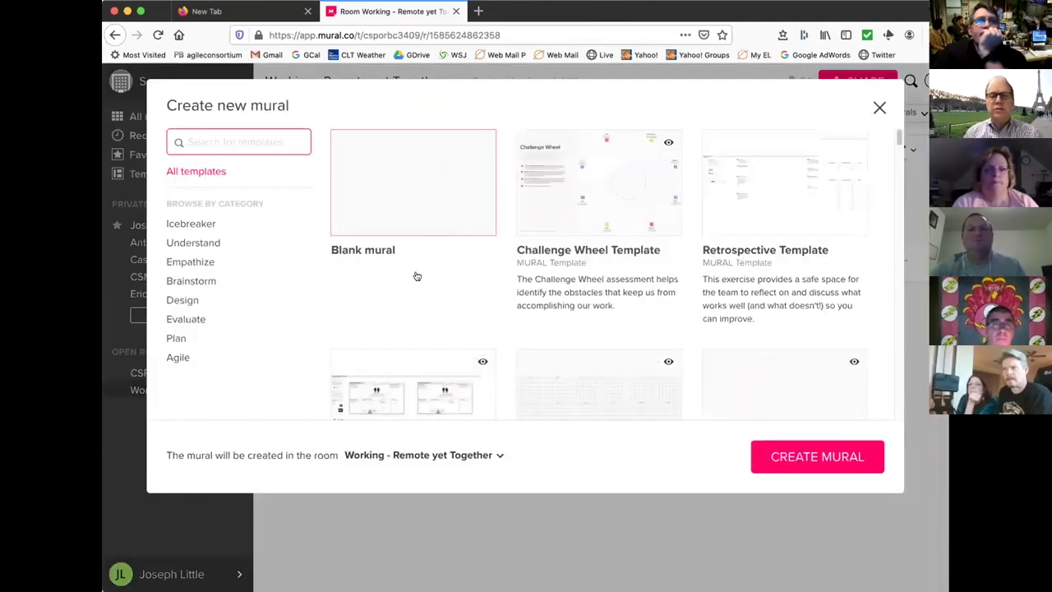
pyautogui.scroll(-10, 417, 276)
pyautogui.scroll(-2, 416, 275)
pyautogui.scroll(2, 417, 275)
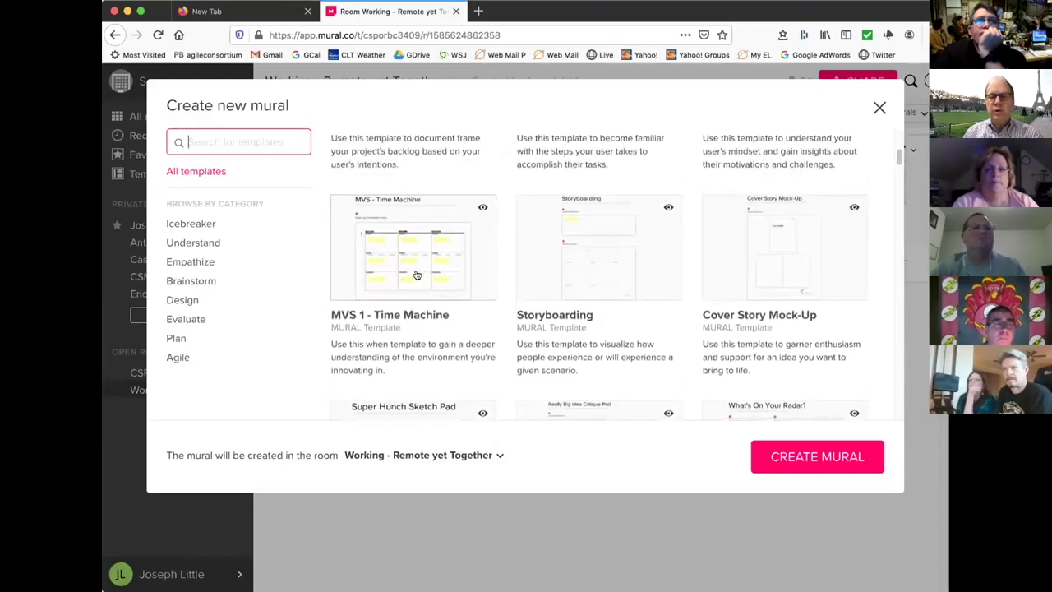
pyautogui.scroll(-4, 417, 276)
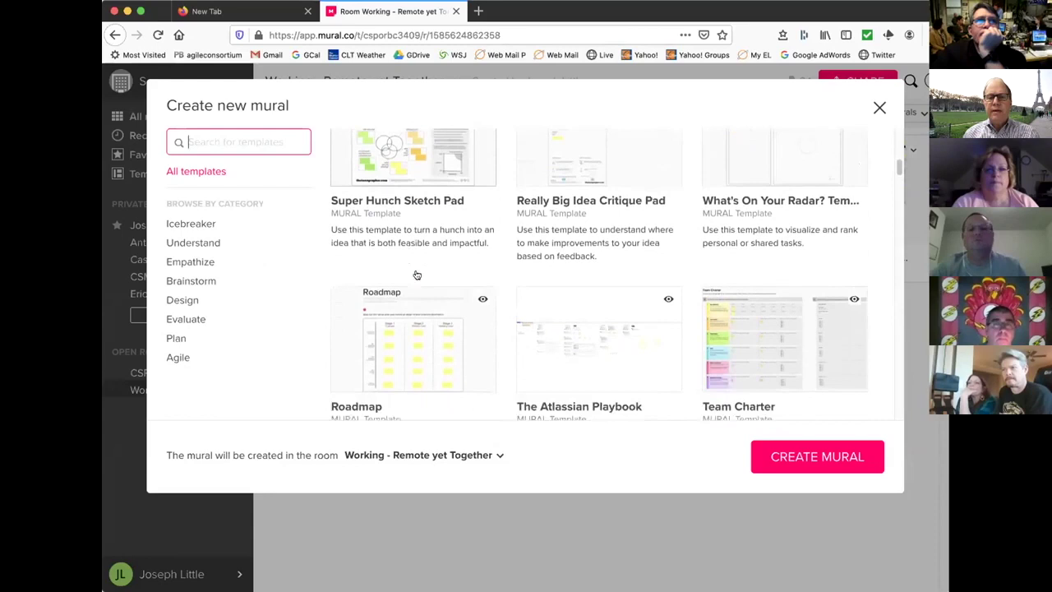
pyautogui.scroll(-4, 416, 275)
pyautogui.scroll(-4, 416, 275)
pyautogui.scroll(-1, 417, 276)
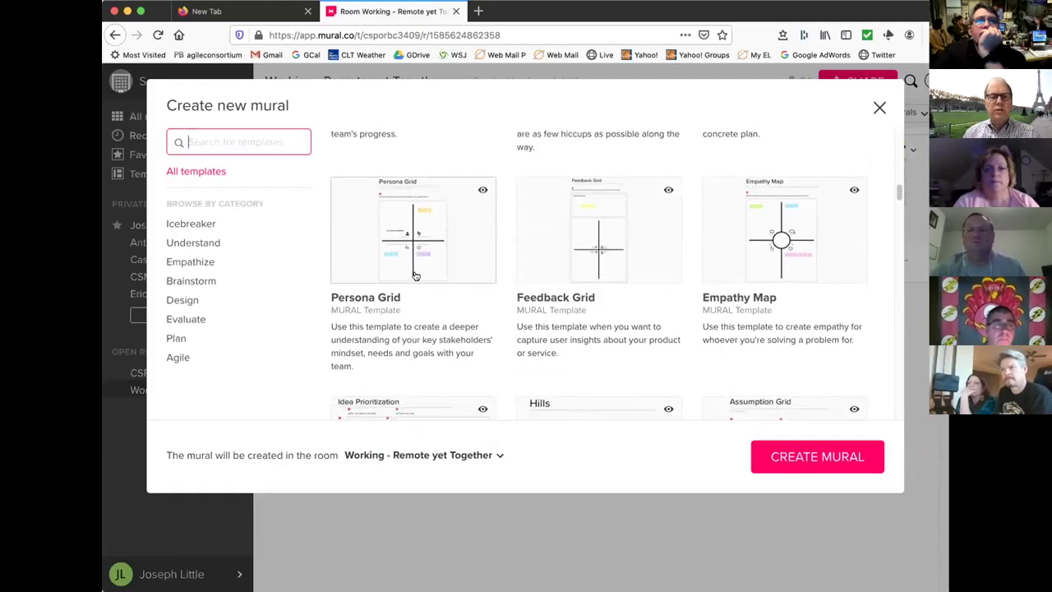
pyautogui.scroll(-4, 416, 276)
pyautogui.scroll(-3, 416, 276)
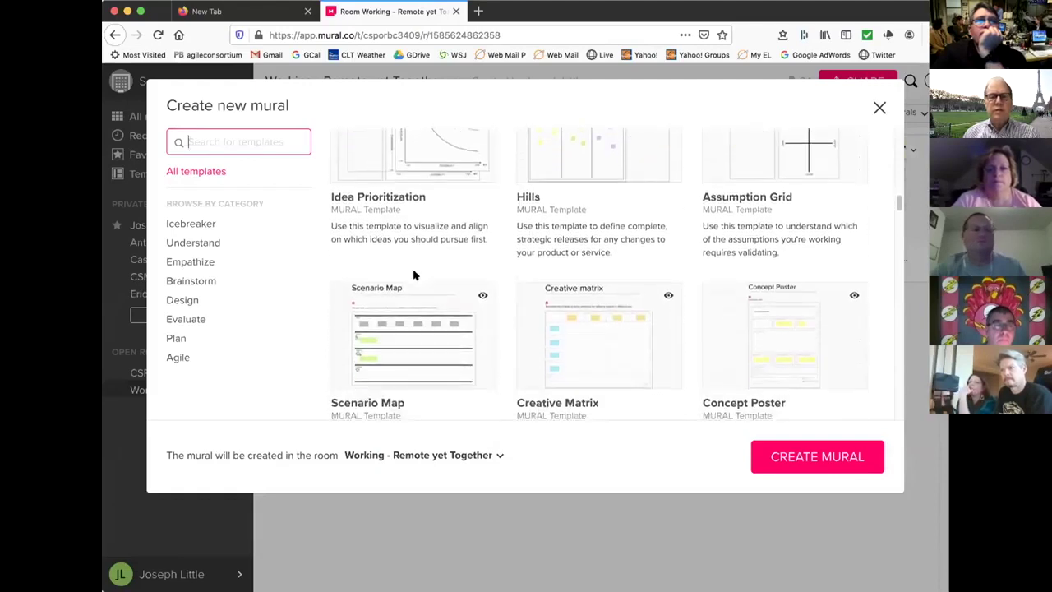
pyautogui.scroll(-3, 416, 277)
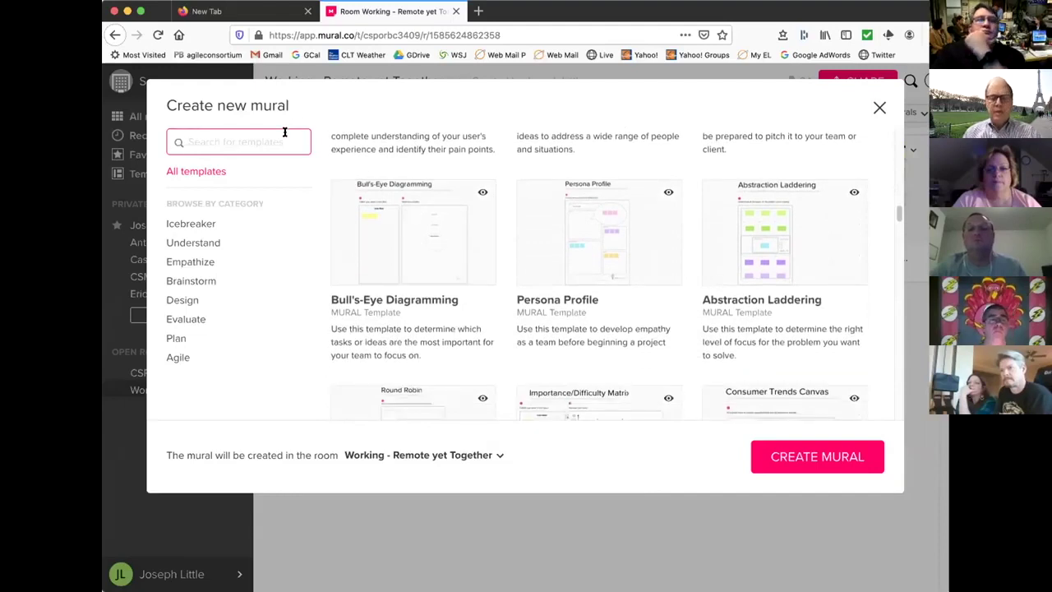
# Search the mural templates for "pers" and choose the Personas Template for the new mural
pyautogui.write('pers')
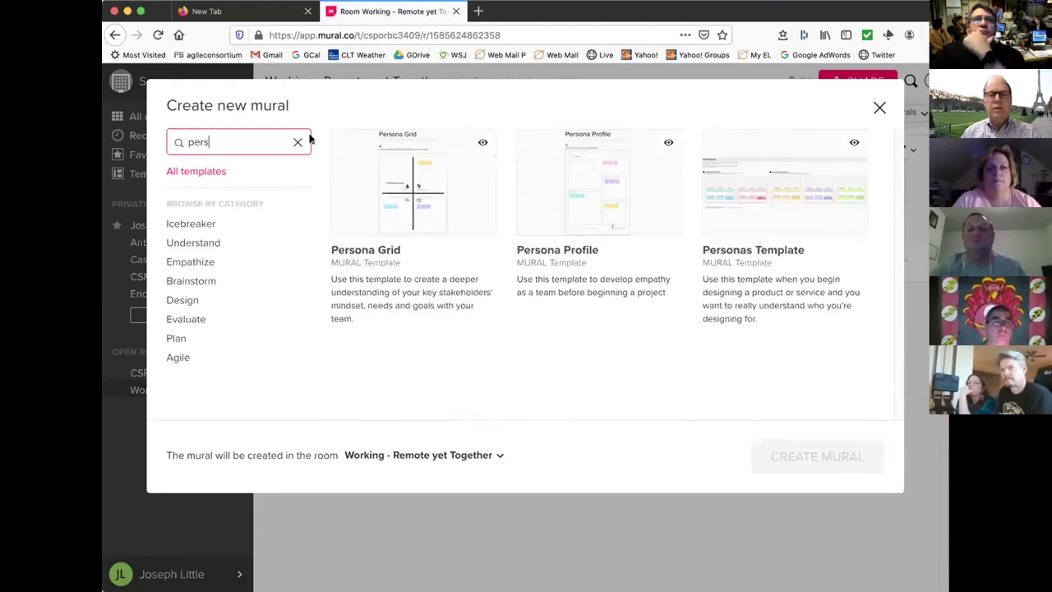
pyautogui.click(754, 208)
pyautogui.click(763, 452)
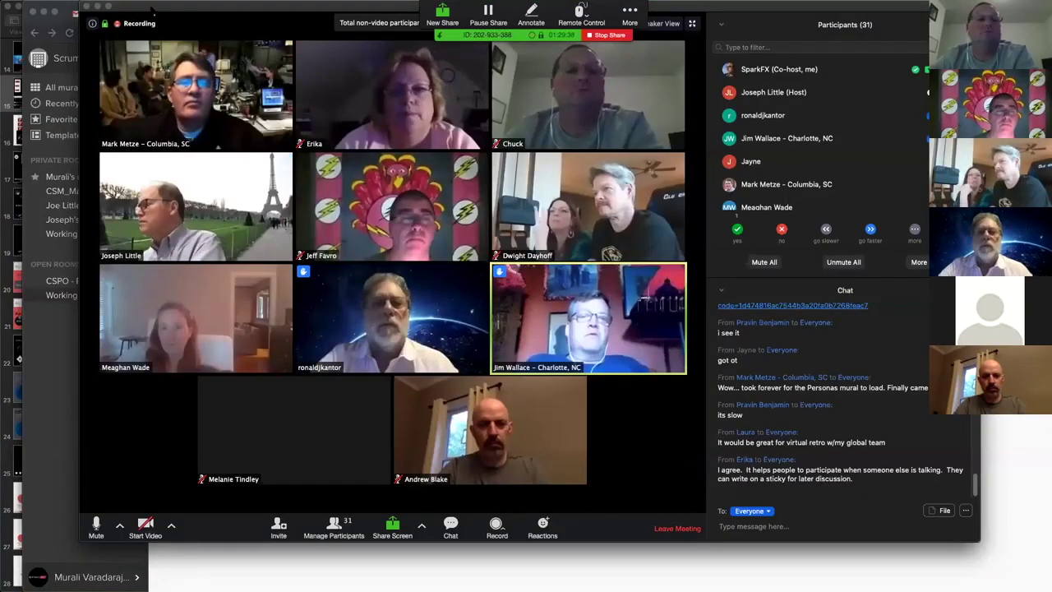
# Move and shrink the Zoom meeting window to uncover the murals in the "Working - Remote yet Together" room
pyautogui.moveTo(152, 10); pyautogui.dragTo(189, 95)
pyautogui.moveTo(119, 85); pyautogui.dragTo(279, 249)
pyautogui.moveTo(709, 257); pyautogui.dragTo(655, 243)
pyautogui.moveTo(642, 182); pyautogui.dragTo(663, 100)
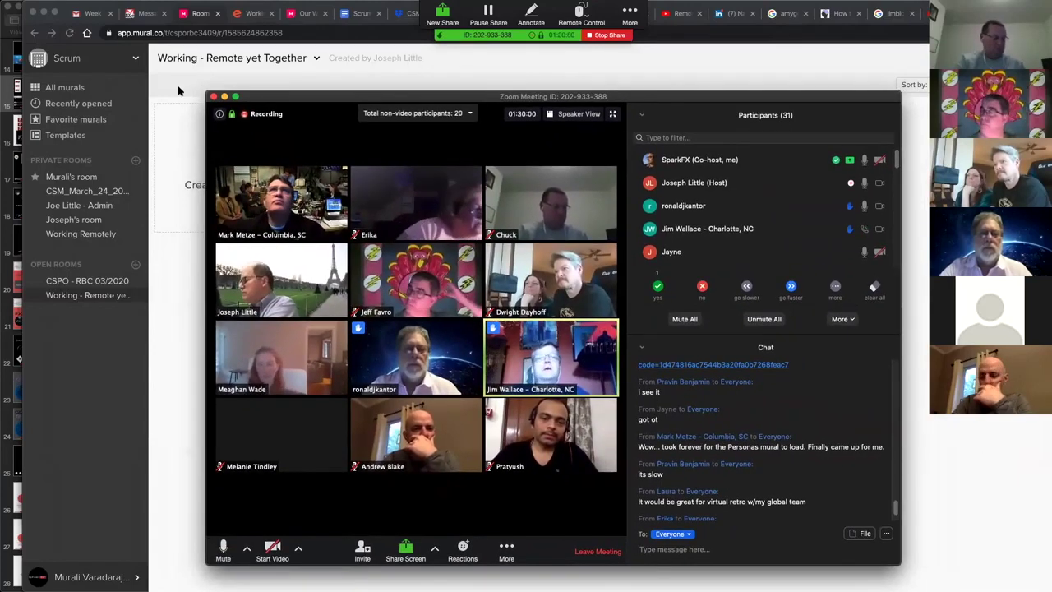
pyautogui.moveTo(204, 91); pyautogui.dragTo(448, 217)
pyautogui.moveTo(671, 225); pyautogui.dragTo(675, 229)
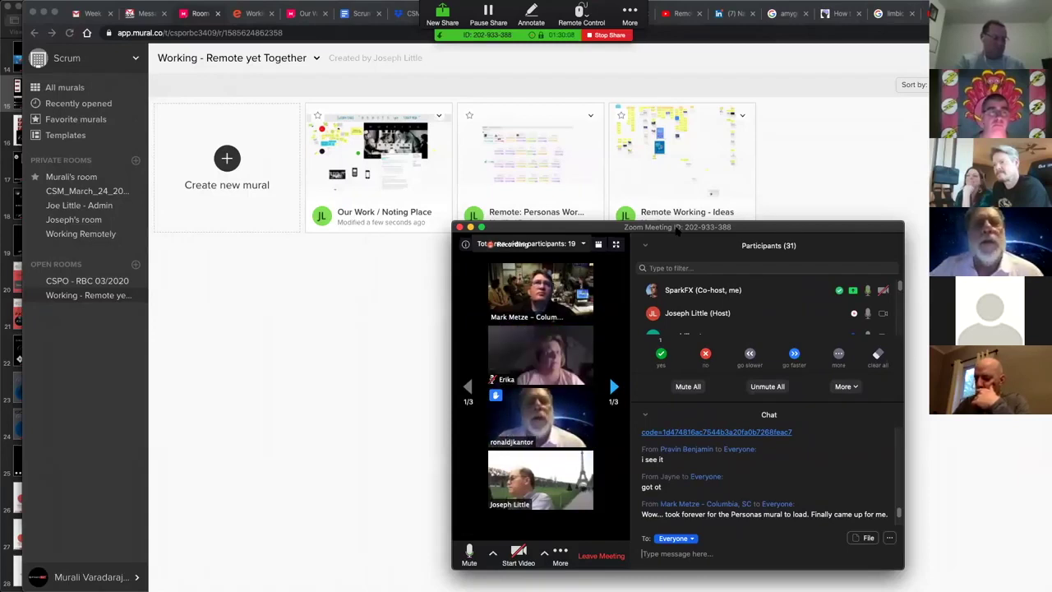
# Widen the Zoom meeting window to fit the participant video grid and reposition it away from the mural list
pyautogui.moveTo(676, 228); pyautogui.dragTo(602, 221)
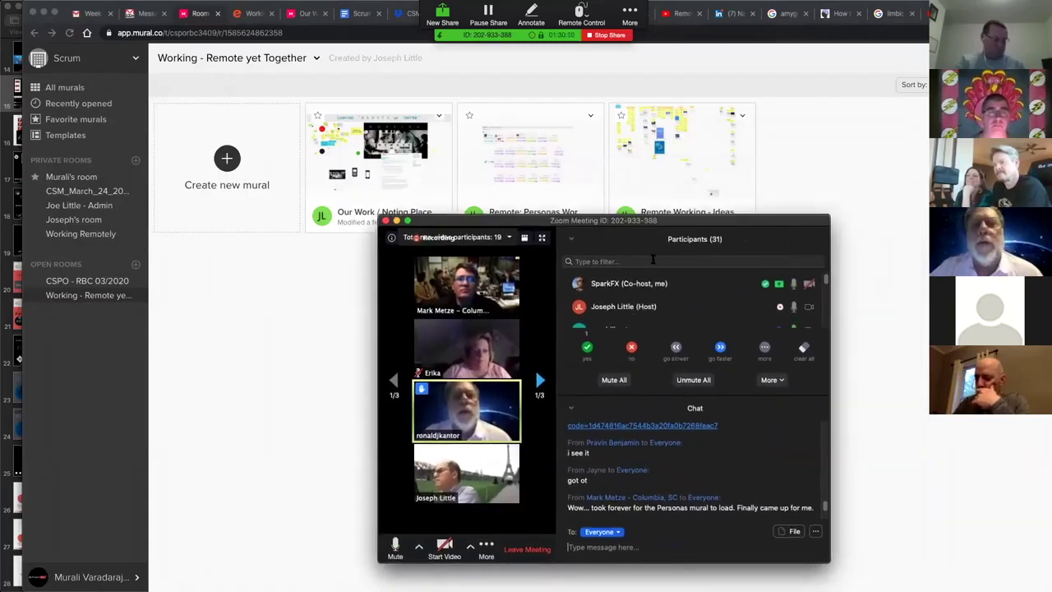
pyautogui.moveTo(830, 386); pyautogui.dragTo(943, 386)
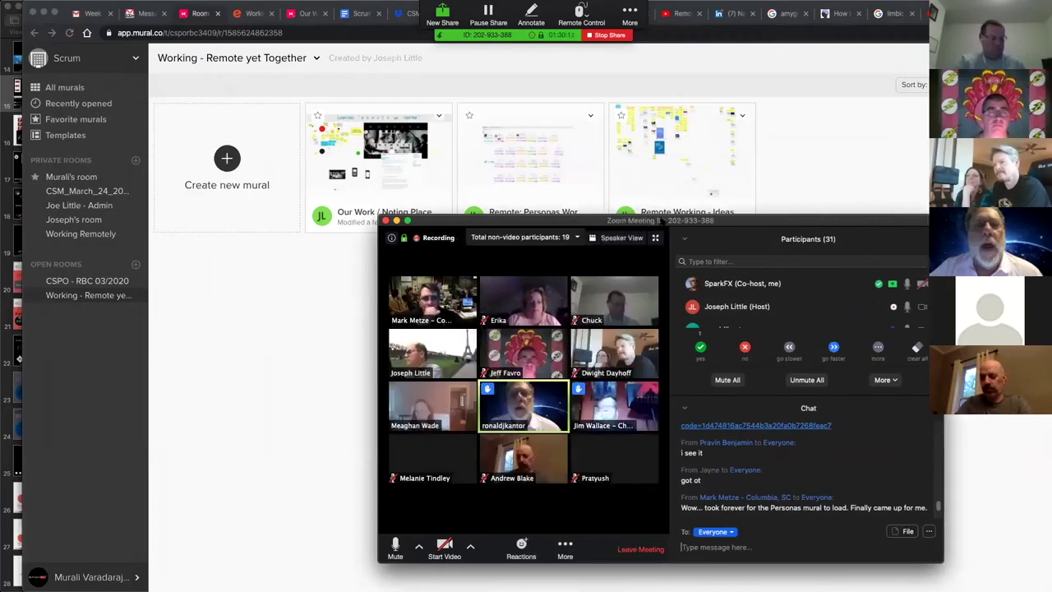
pyautogui.moveTo(671, 233); pyautogui.dragTo(622, 60)
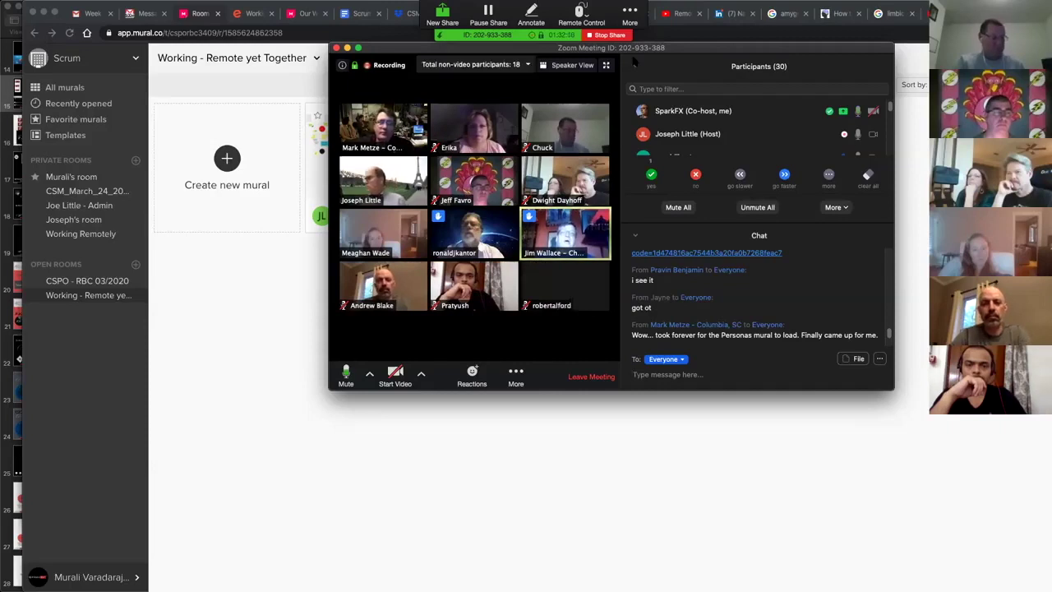
pyautogui.moveTo(632, 53); pyautogui.dragTo(774, 248)
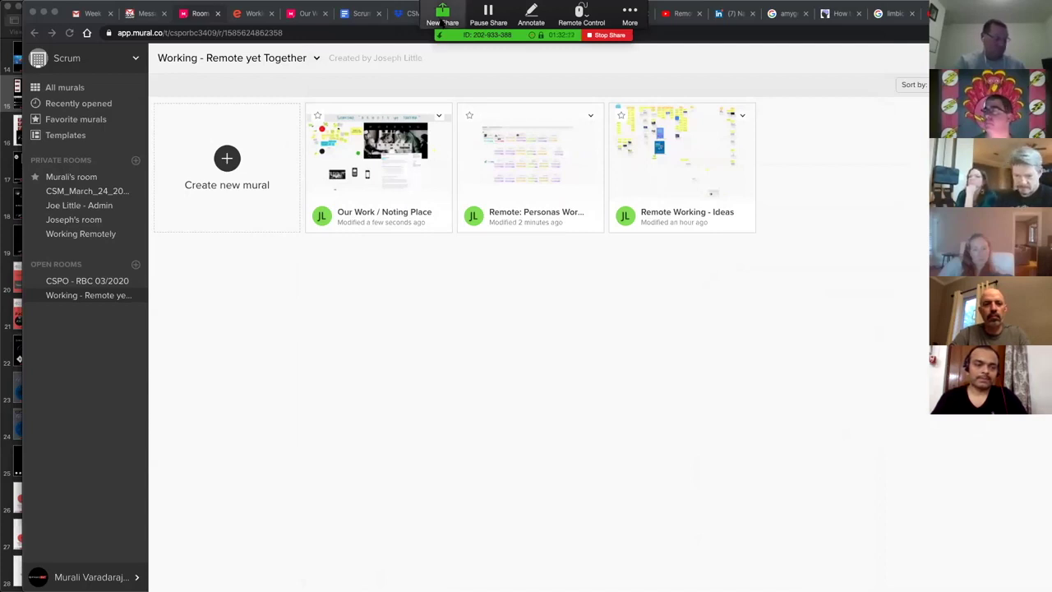
# Switch from the Scrum workspace to the SparkFX workspace and open the "SFX Board" mural
pyautogui.click(113, 57)
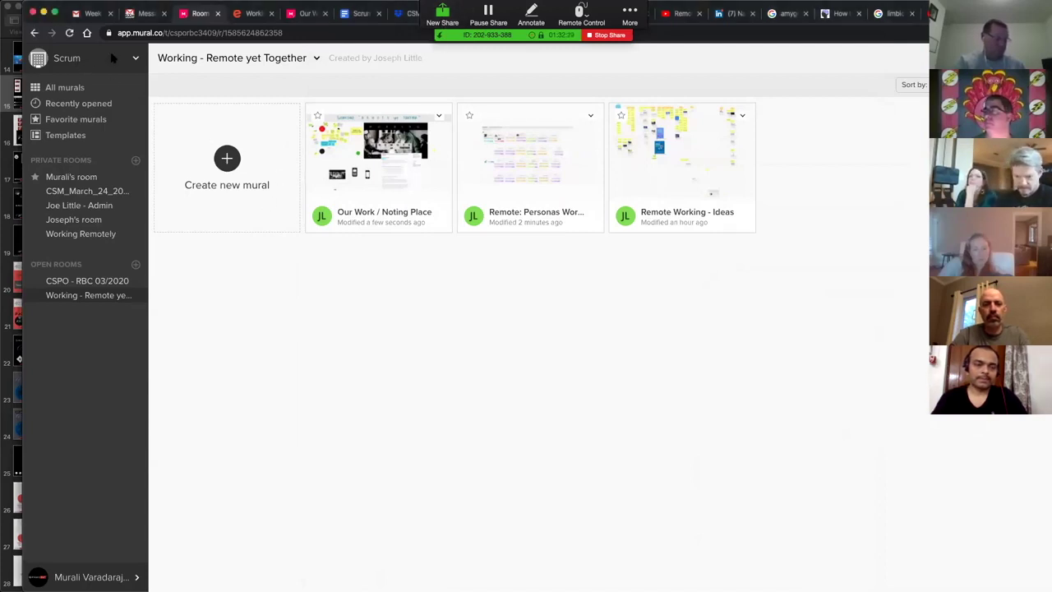
pyautogui.click(104, 61)
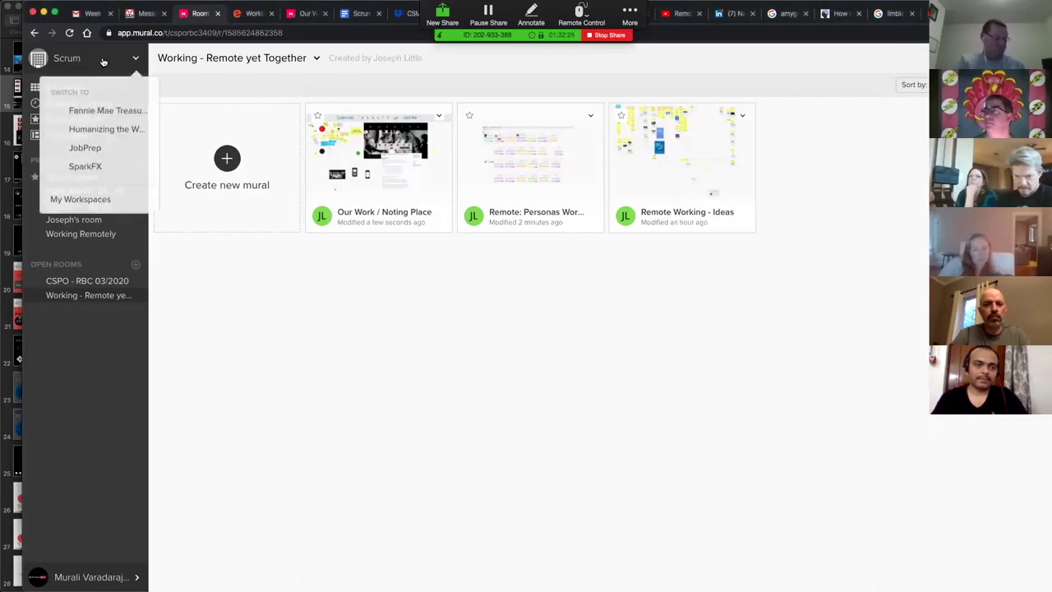
pyautogui.click(87, 168)
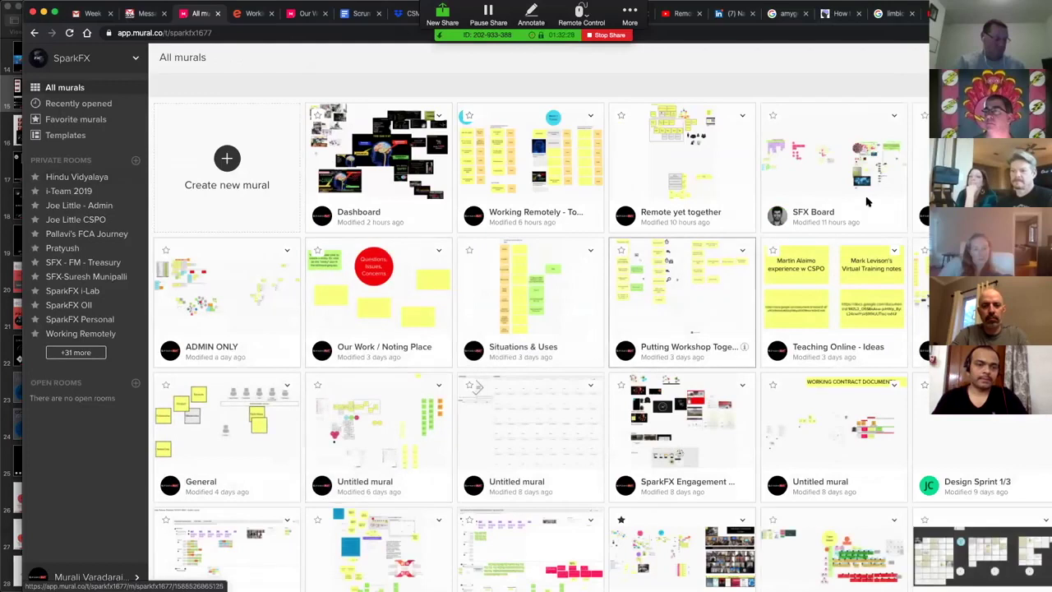
pyautogui.click(806, 190)
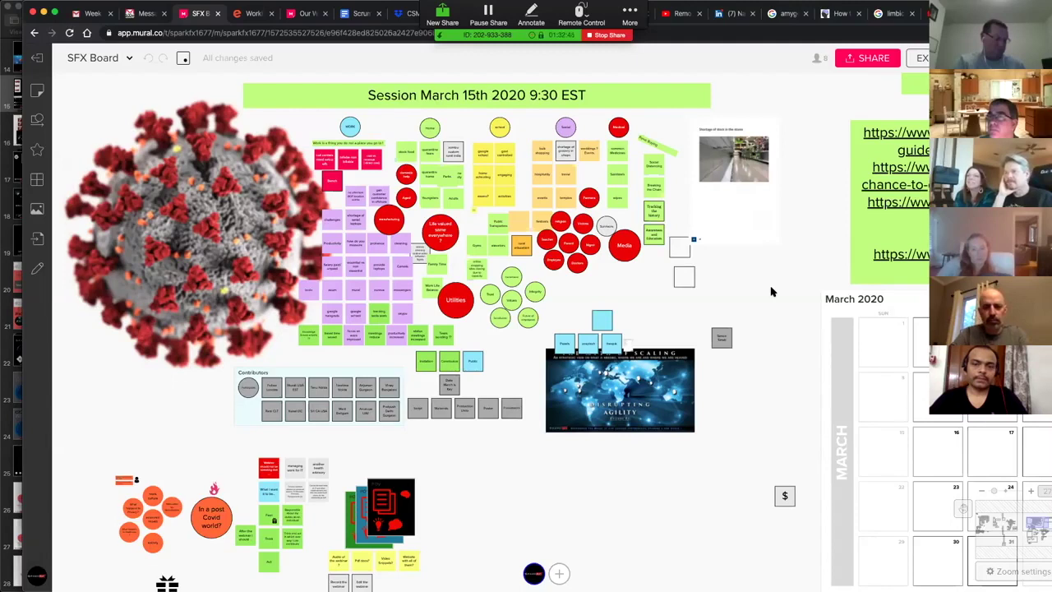
# Examine the SFX Board's March 15th session notes, links, calendar and surrounding sticky-note clusters across the wider canvas
pyautogui.scroll(1, 771, 291)
pyautogui.scroll(-1, 771, 291)
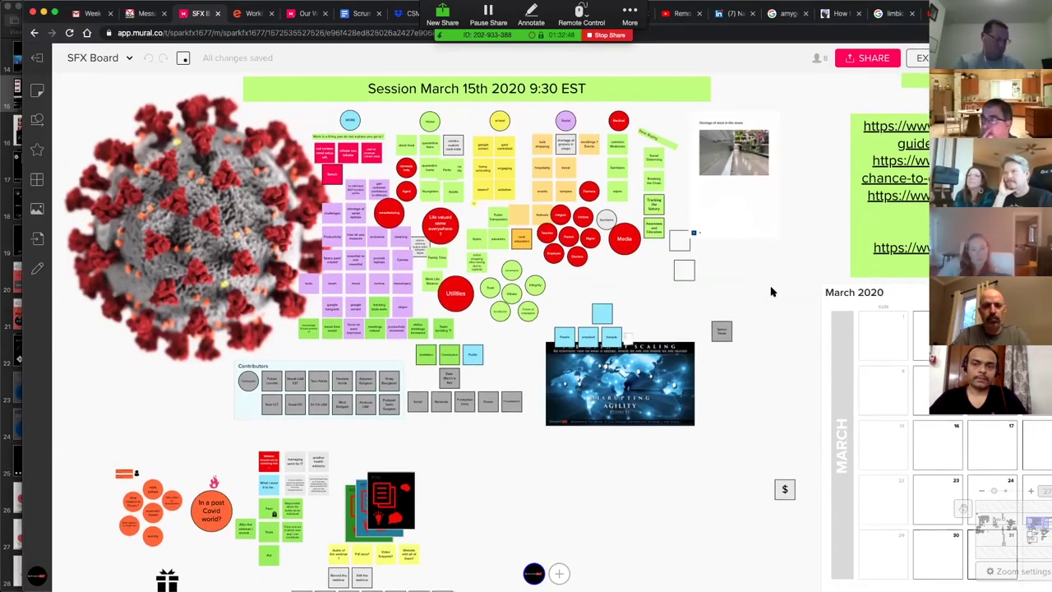
pyautogui.scroll(-1, 771, 291)
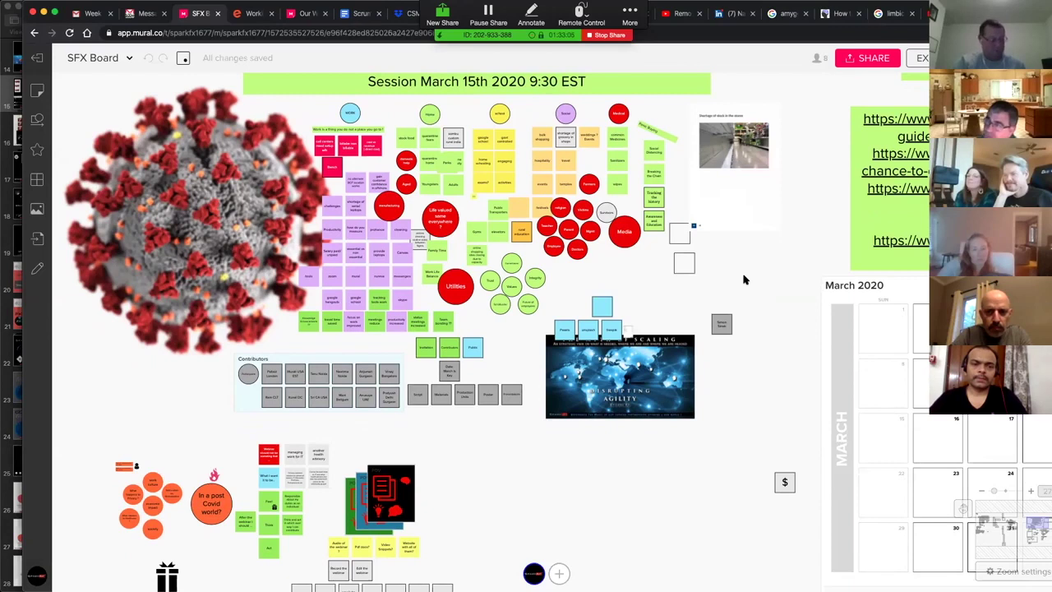
pyautogui.scroll(-3, 743, 279)
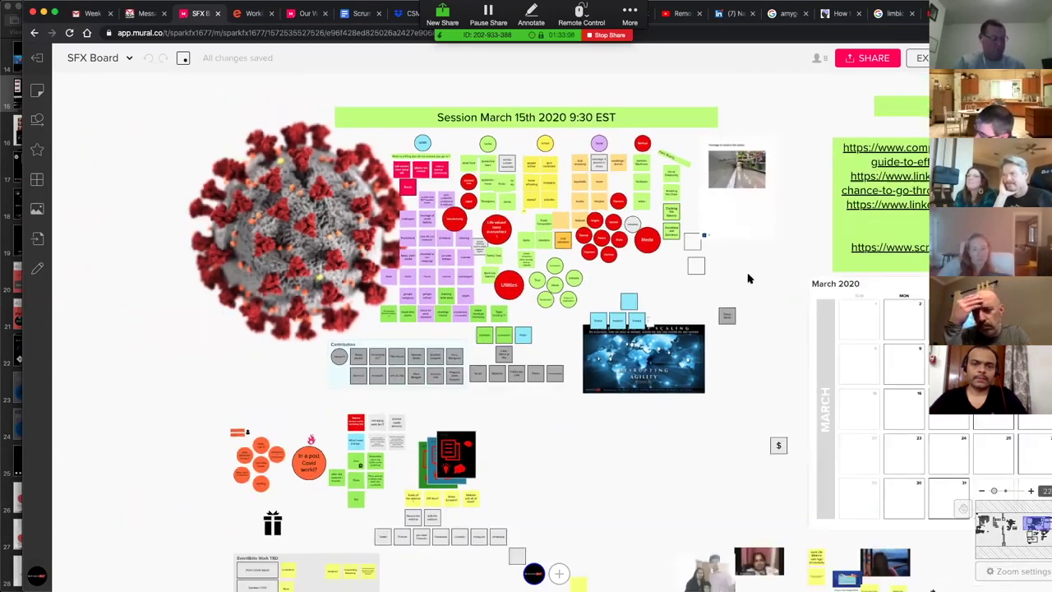
pyautogui.scroll(-4, 747, 279)
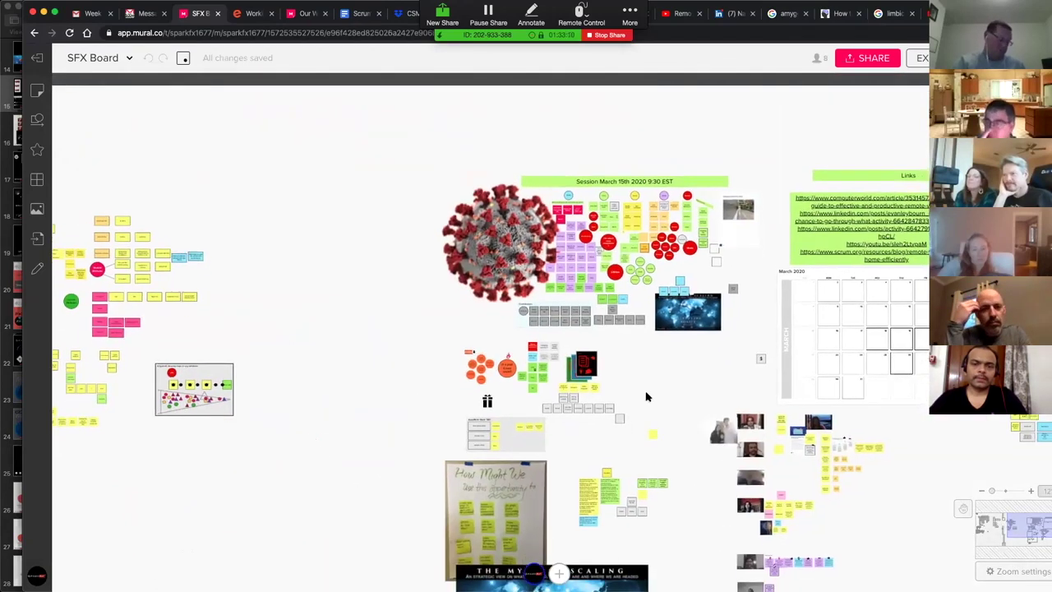
pyautogui.scroll(-2, 646, 397)
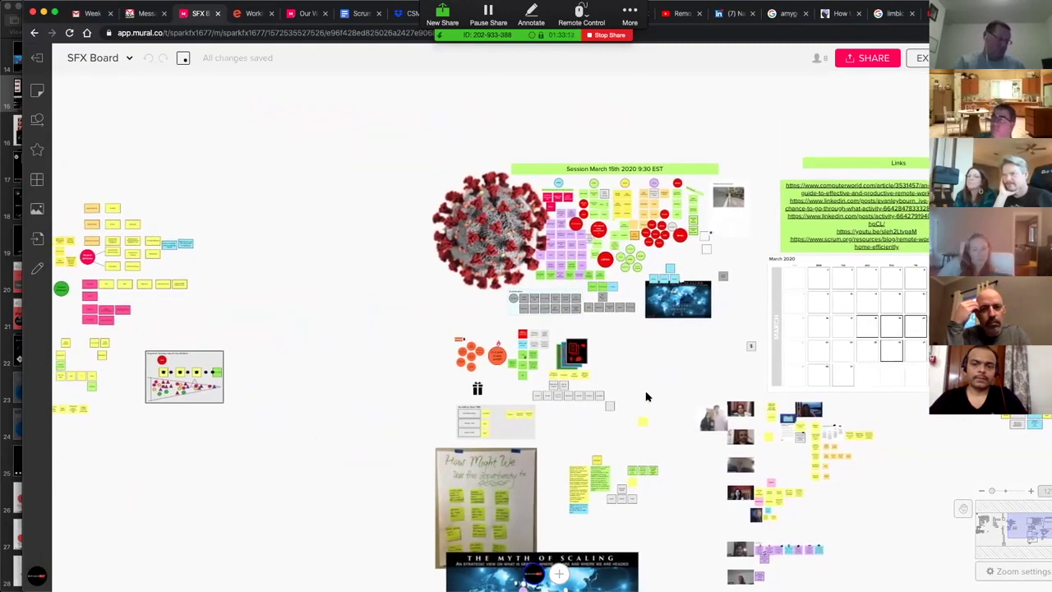
pyautogui.scroll(-4, 646, 397)
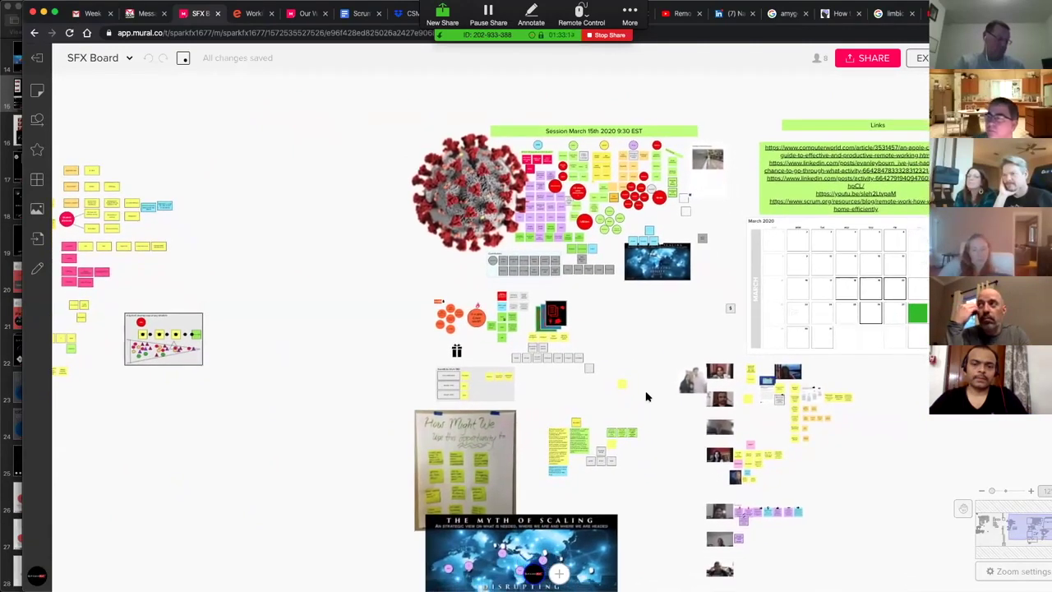
pyautogui.scroll(-3, 657, 476)
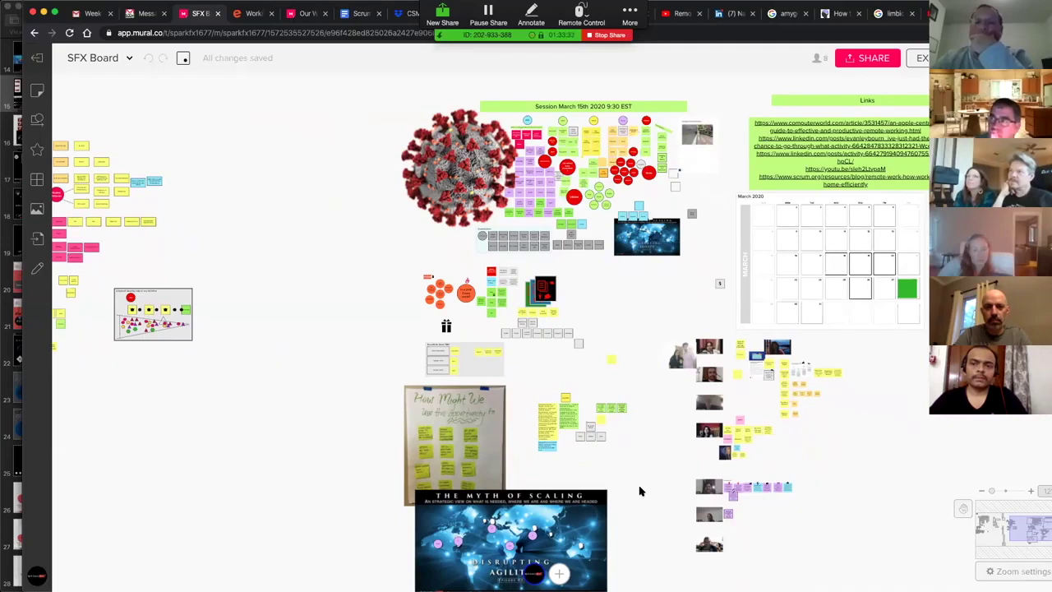
# Look over the SFX Board's "How Might We" photo, "The Myth of Scaling" image and the clusters around the virus picture
pyautogui.scroll(5, 639, 491)
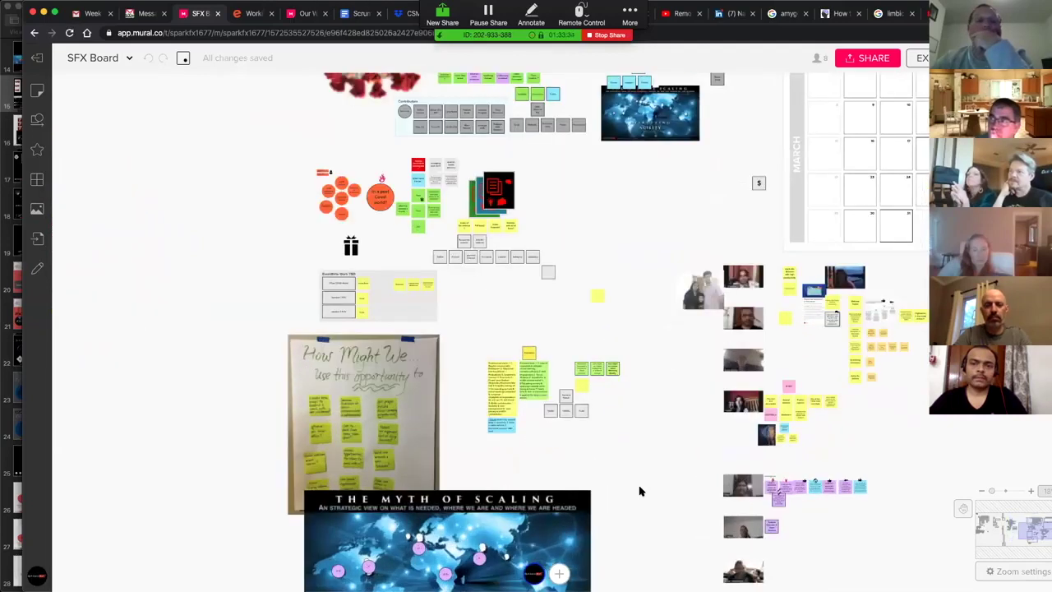
pyautogui.scroll(-4, 636, 493)
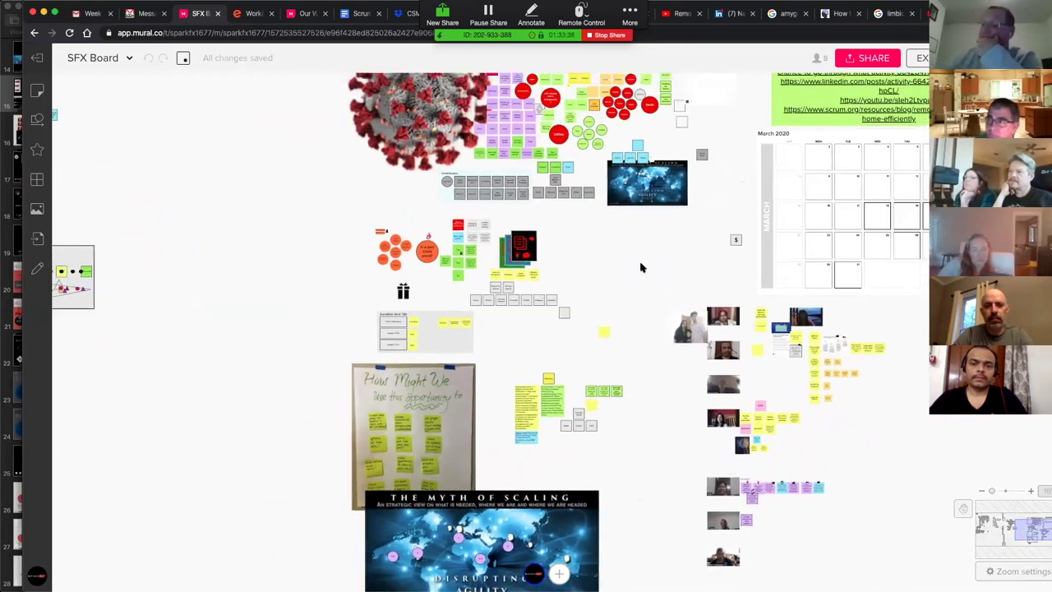
pyautogui.scroll(3, 641, 266)
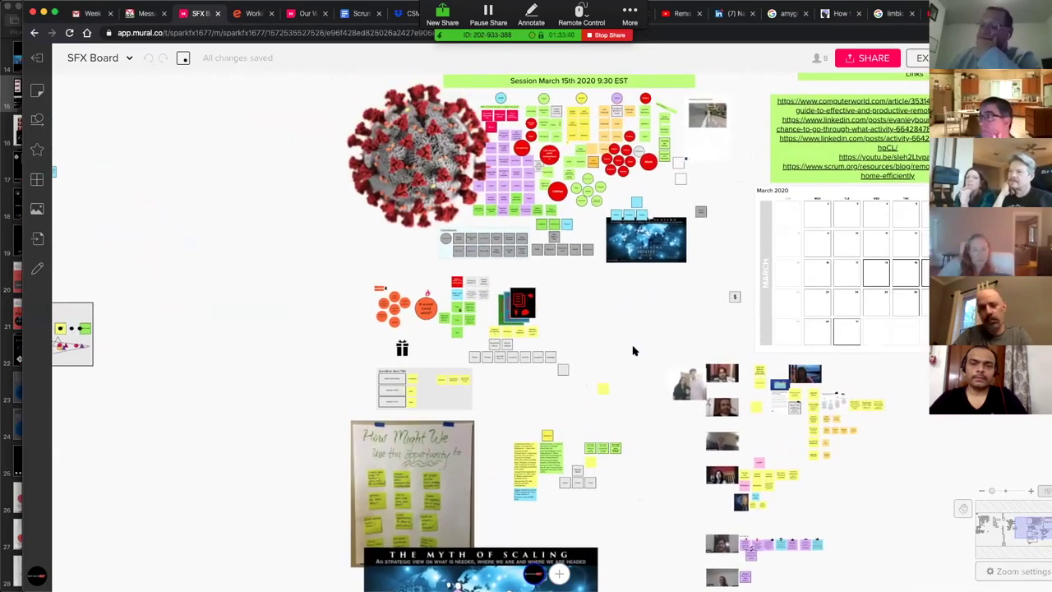
pyautogui.scroll(2, 633, 351)
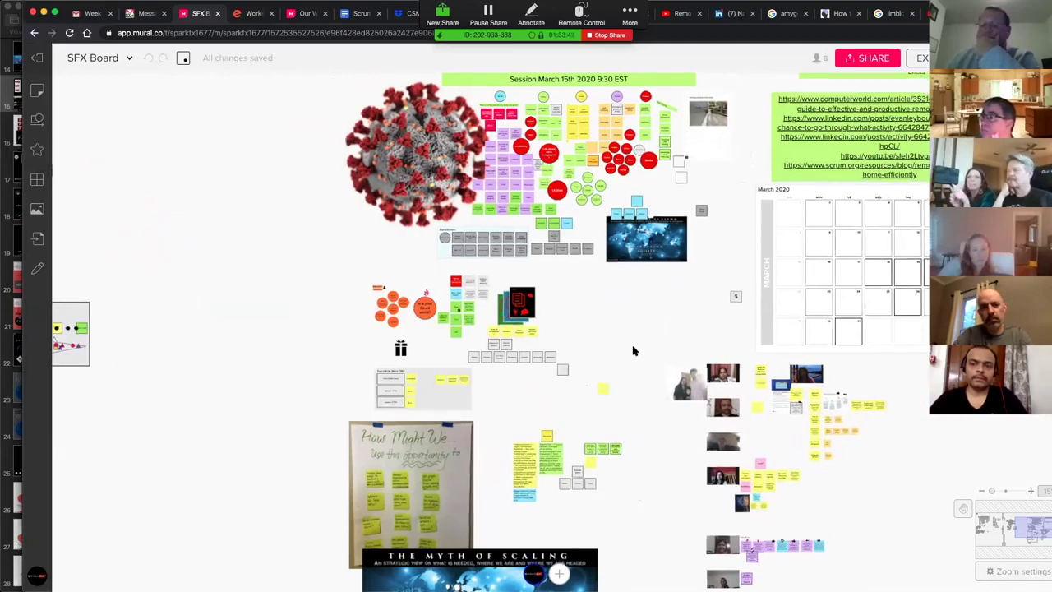
pyautogui.scroll(2, 633, 350)
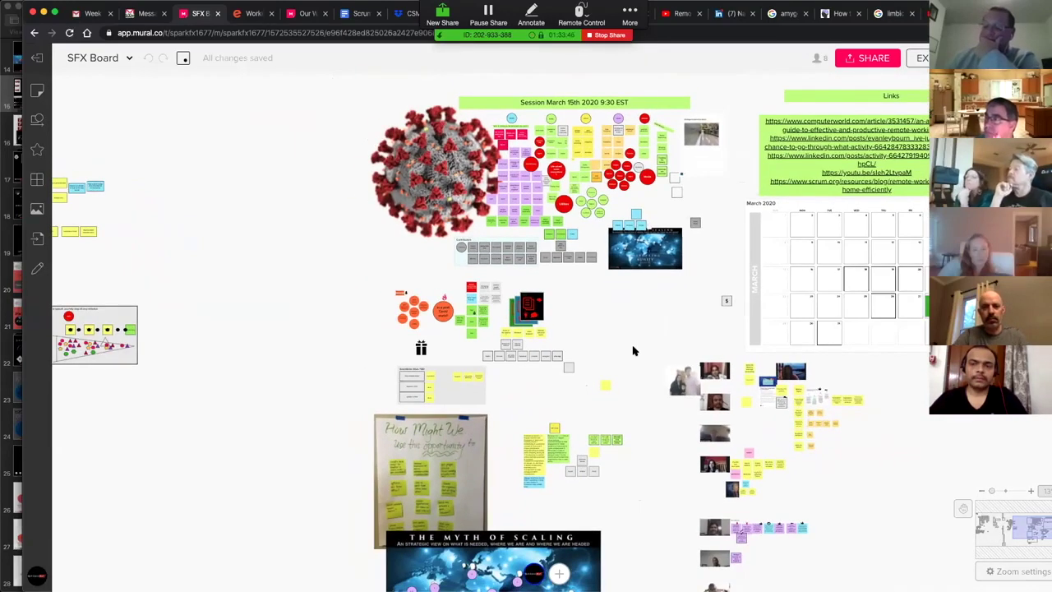
pyautogui.scroll(-1, 633, 351)
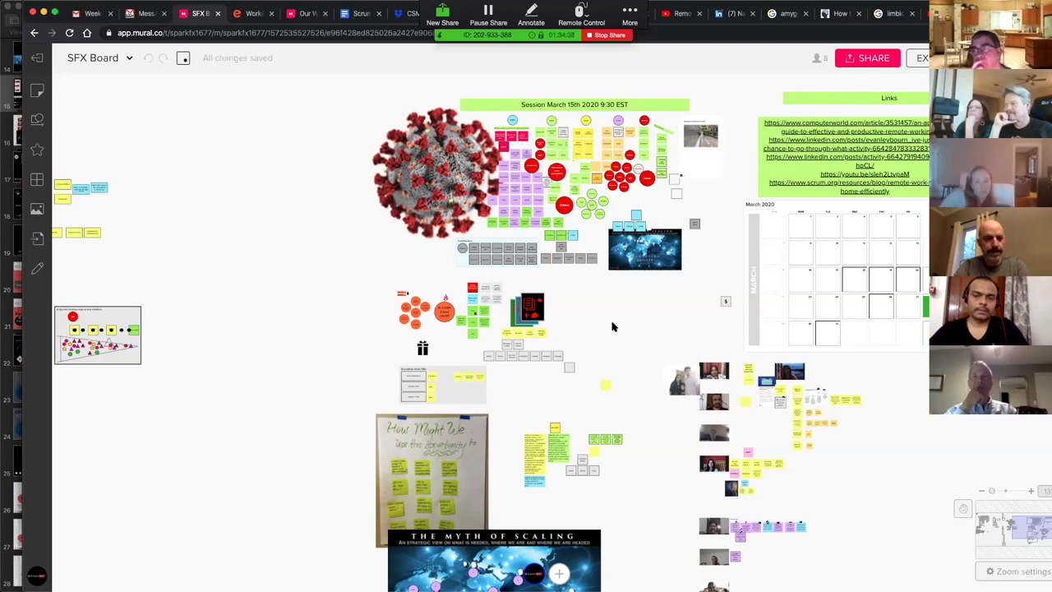
pyautogui.scroll(-1, 611, 327)
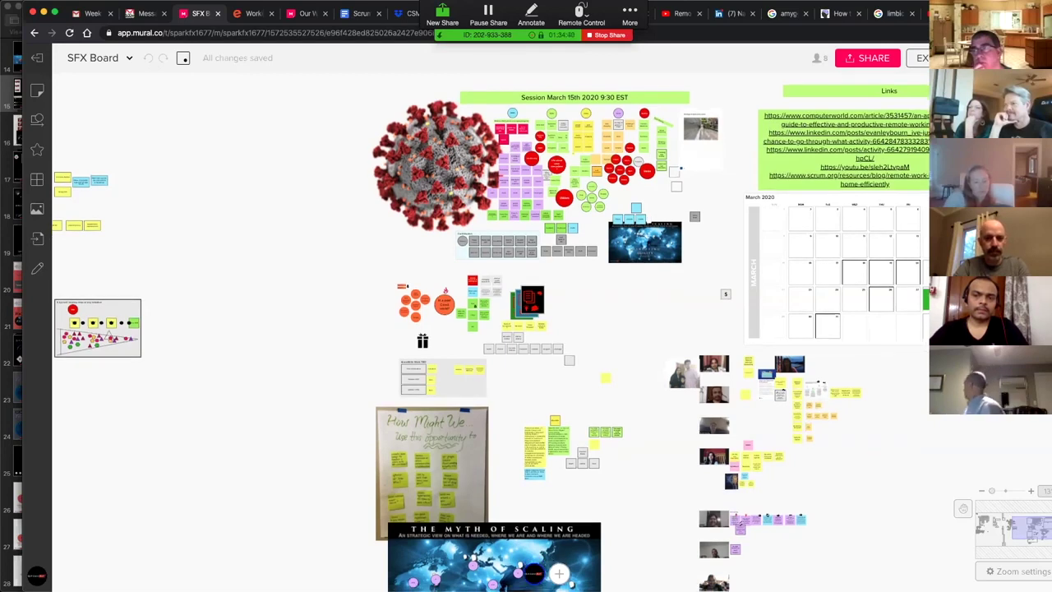
# Bring the Zoom meeting window to the front and set its participant video to speaker view
pyautogui.press('super+Tab')
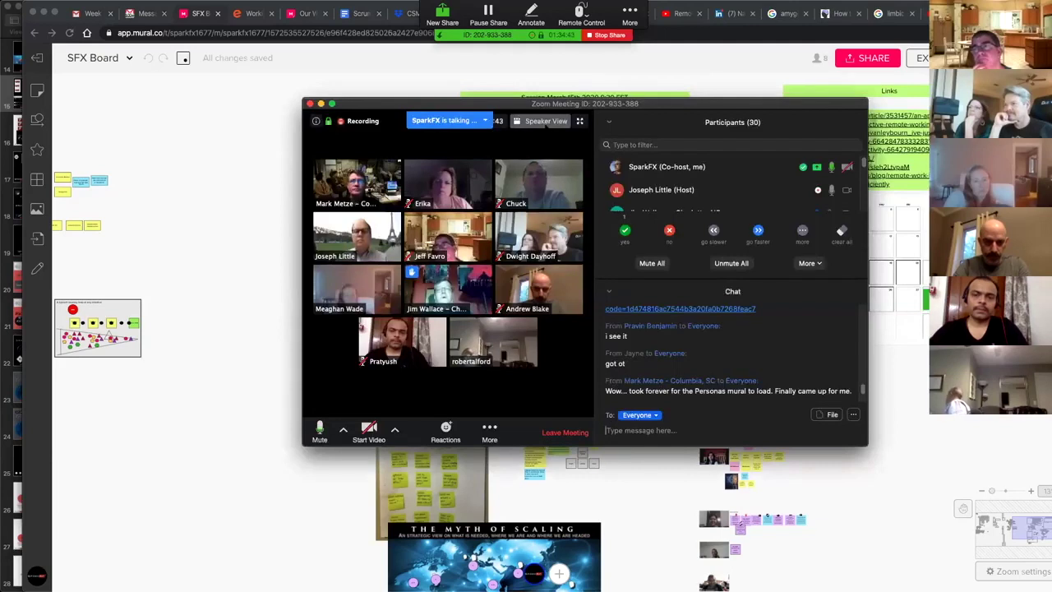
pyautogui.click(538, 121)
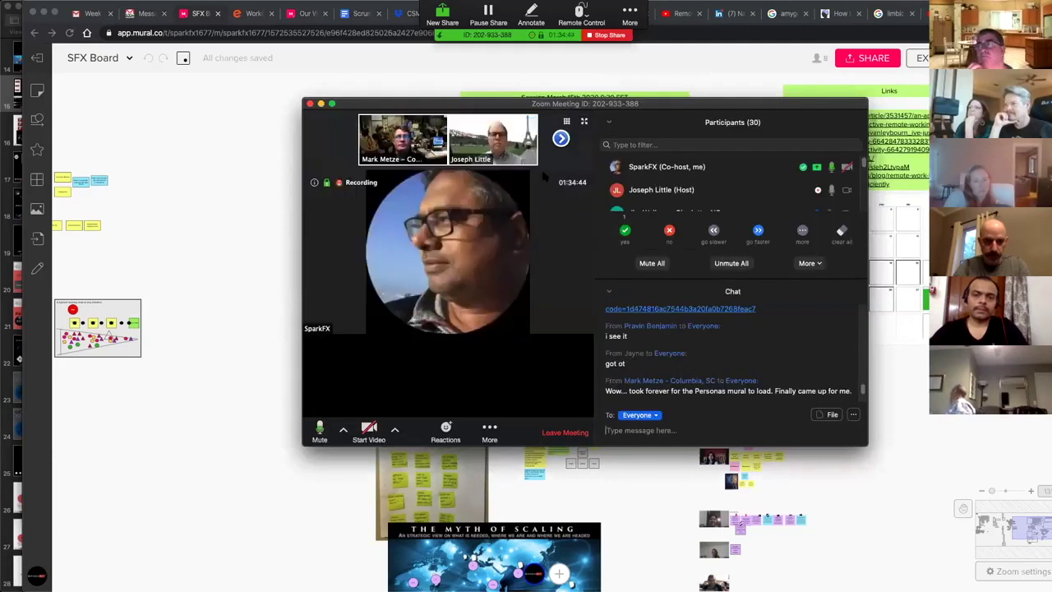
pyautogui.click(521, 121)
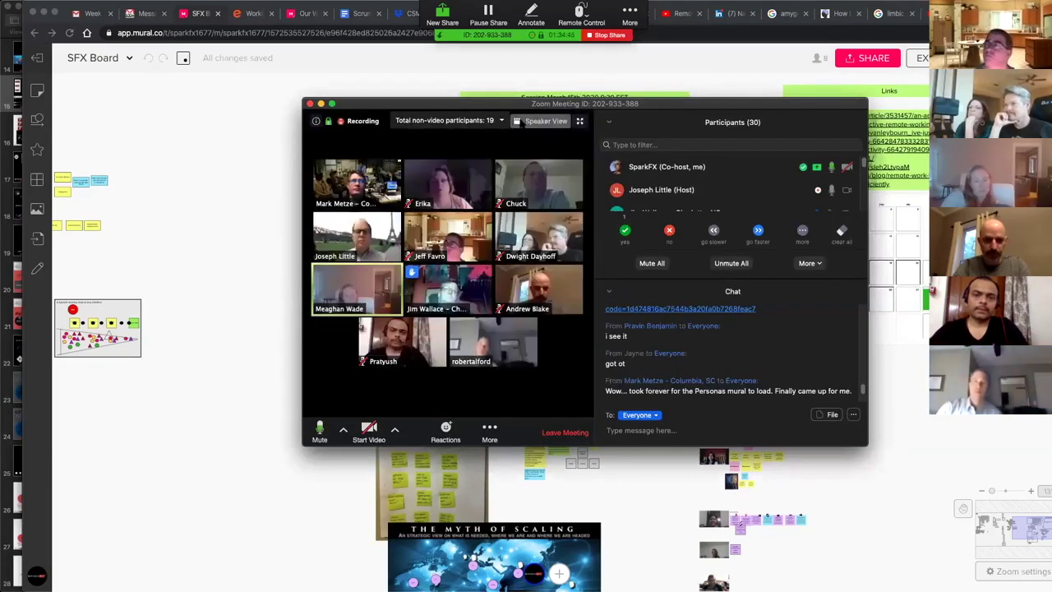
pyautogui.click(520, 121)
# Reposition the Zoom meeting window over the upper part of the board and bring the SFX Board back to the front
pyautogui.moveTo(631, 103); pyautogui.dragTo(665, 7)
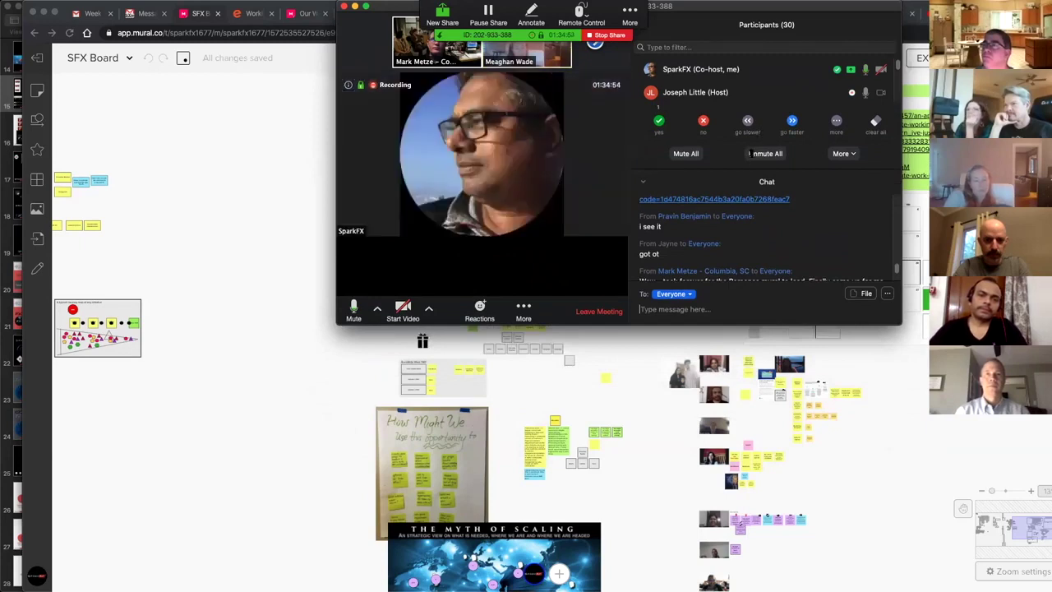
pyautogui.moveTo(703, 14); pyautogui.dragTo(726, 35)
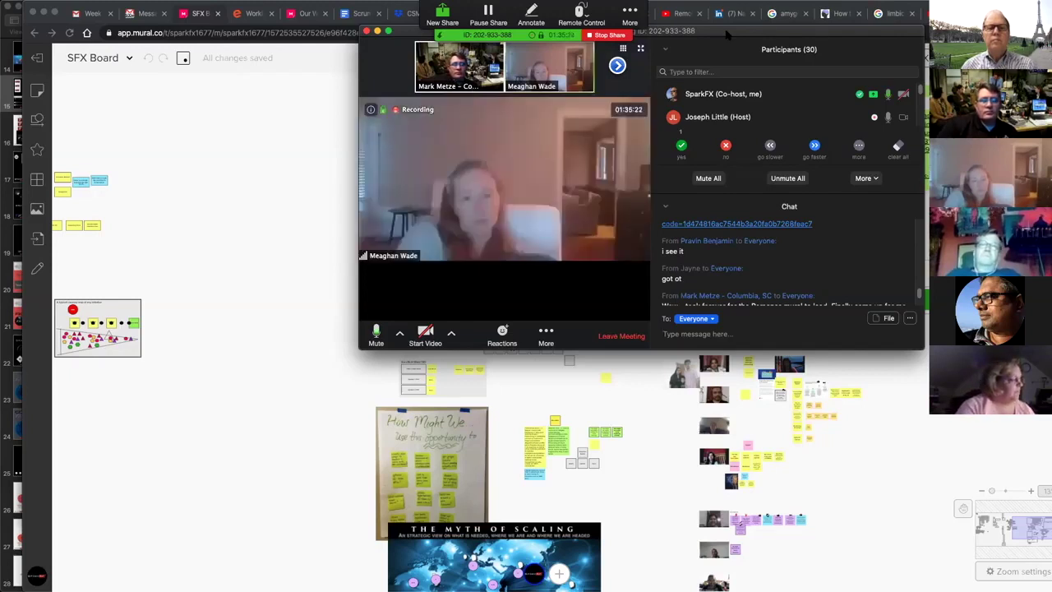
pyautogui.moveTo(726, 34); pyautogui.dragTo(731, 69)
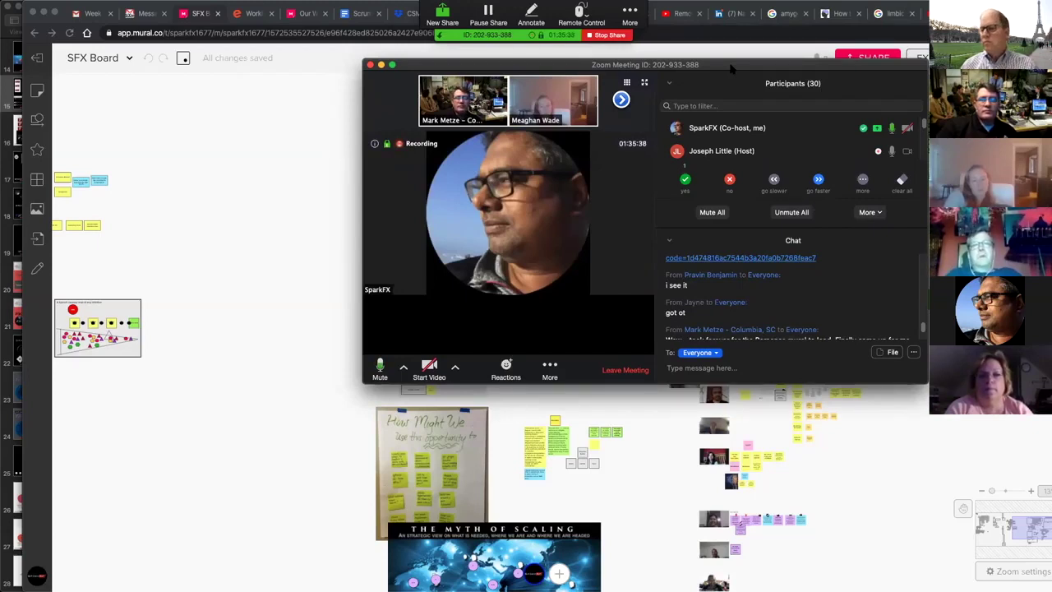
pyautogui.moveTo(730, 69); pyautogui.dragTo(726, 31)
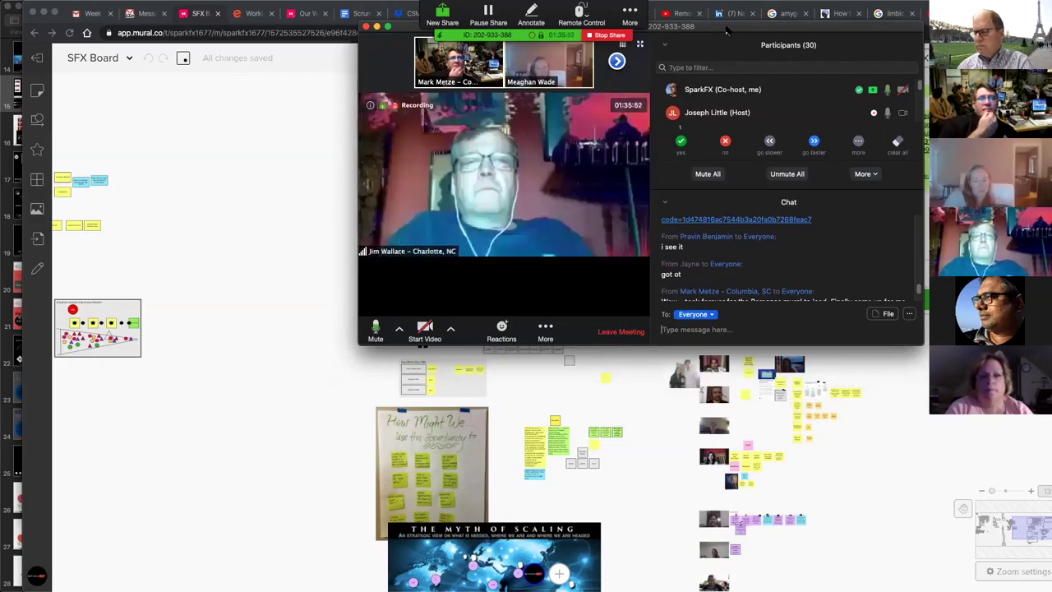
pyautogui.moveTo(727, 30); pyautogui.dragTo(774, 169)
pyautogui.click(739, 152)
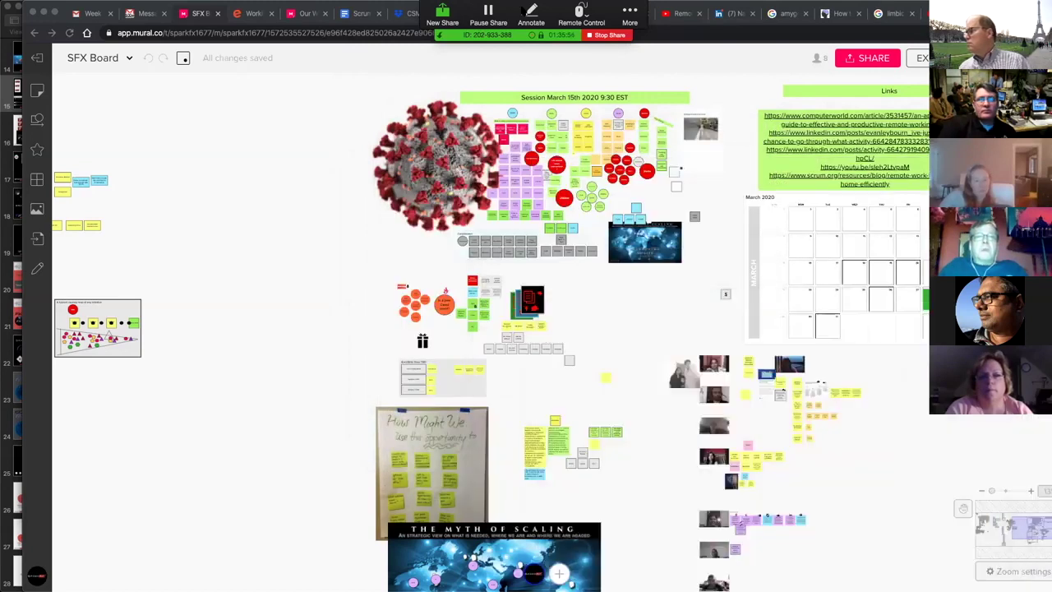
# Show the whole SFX Board and open its activity log to review the recent changes
pyautogui.scroll(1, 270, 255)
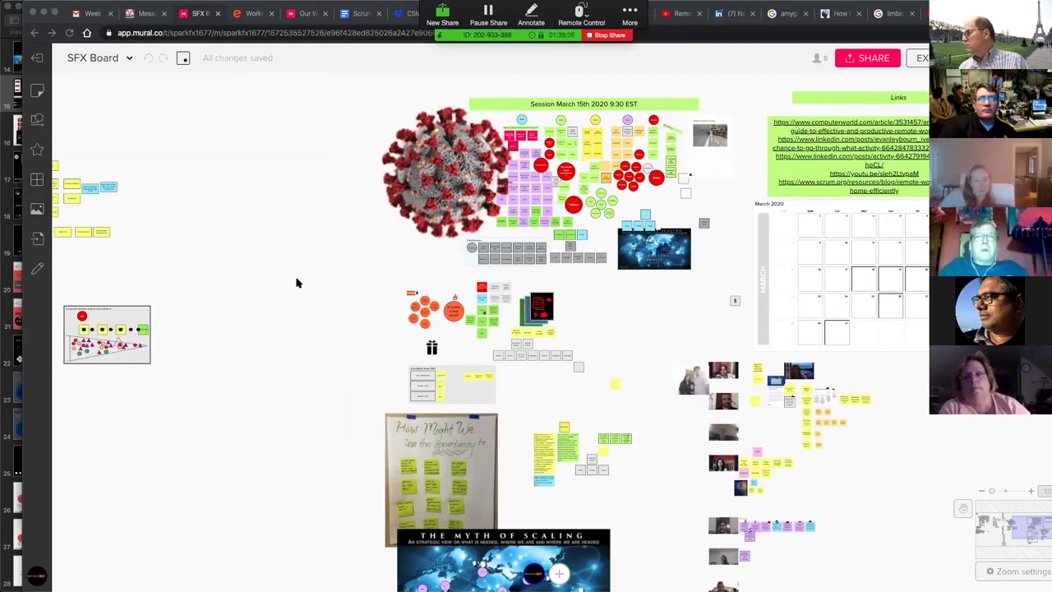
pyautogui.scroll(-5, 284, 337)
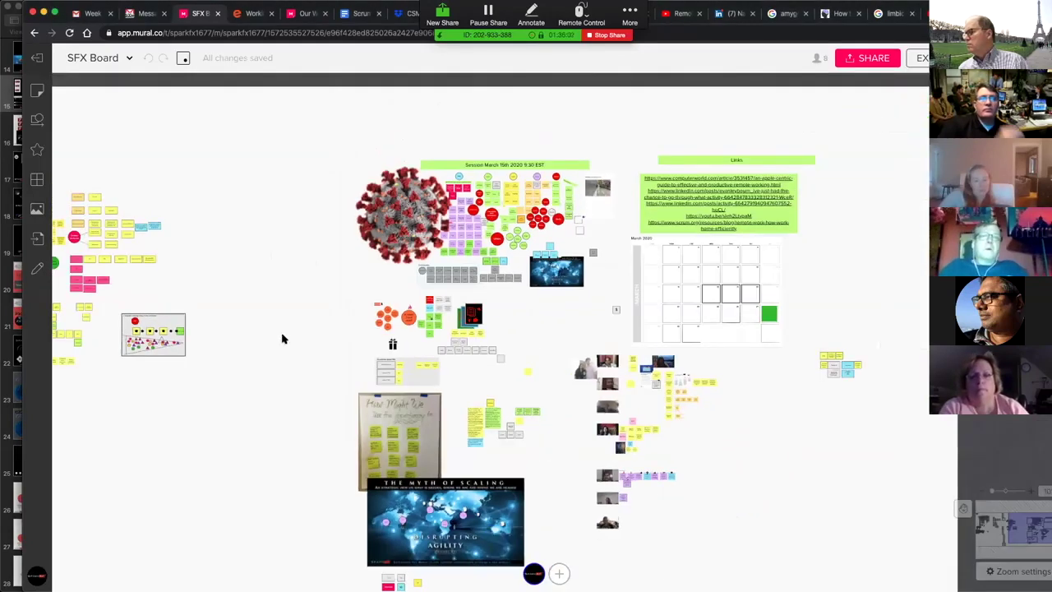
pyautogui.hscroll(-5, 282, 338)
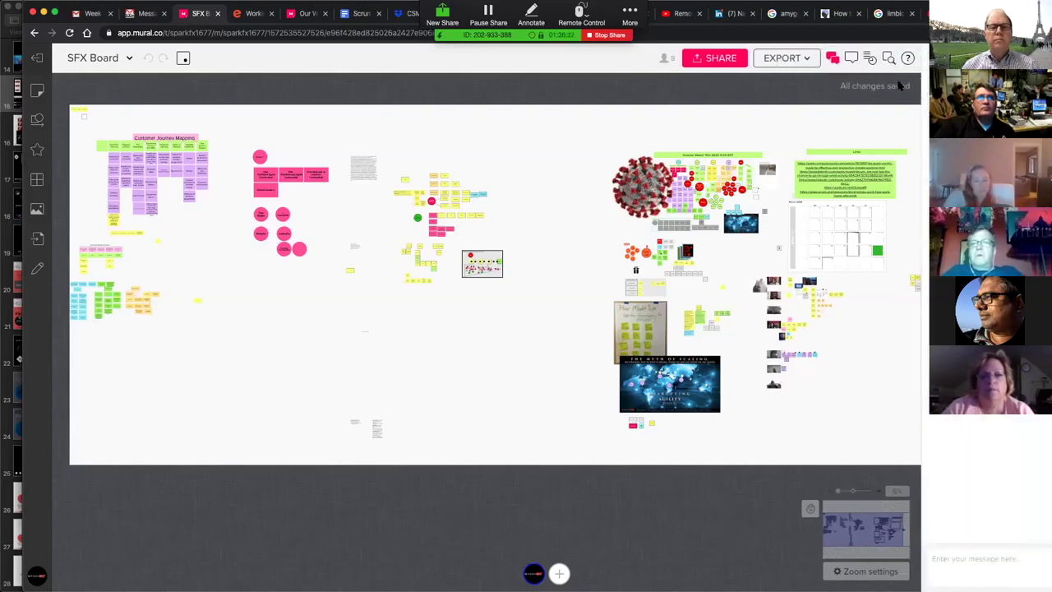
pyautogui.click(871, 59)
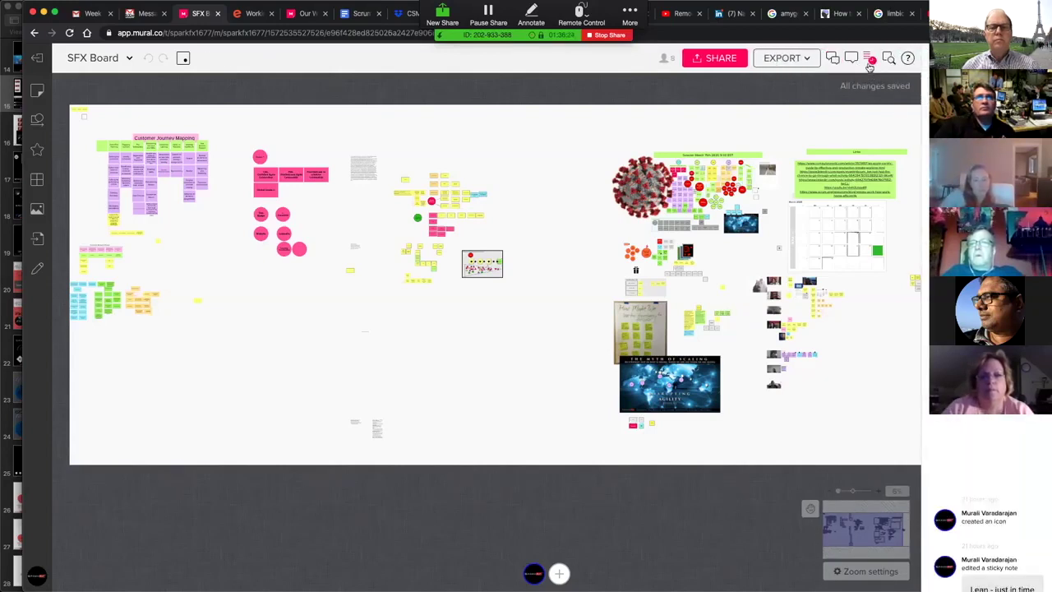
pyautogui.scroll(-1, 1033, 458)
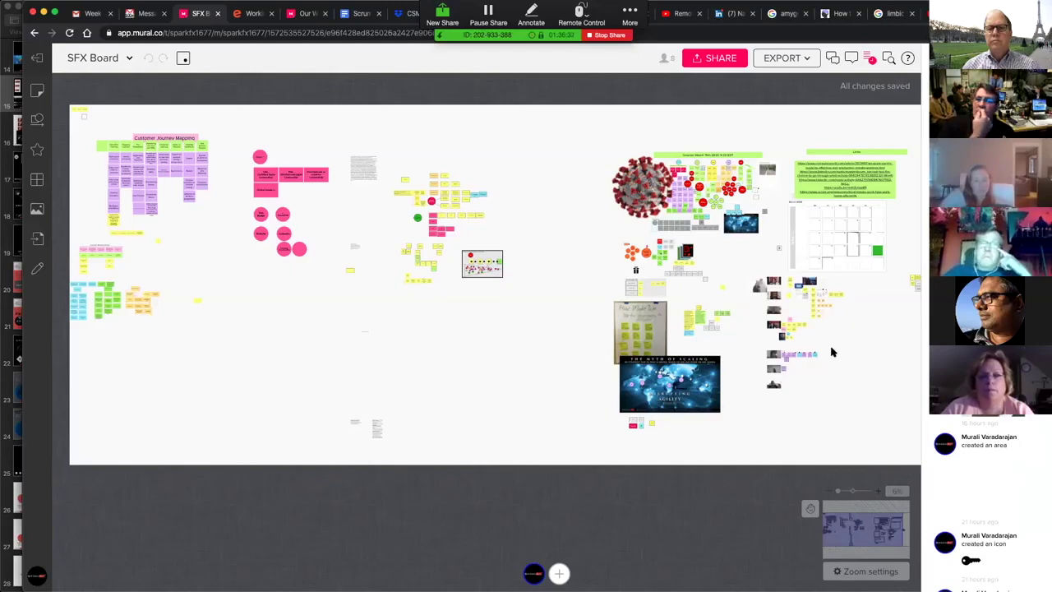
# Examine the participant photos and their sticky-note rows up close, including the SCRIPT, MATERIALS and Webinar Topics notes
pyautogui.scroll(5, 836, 356)
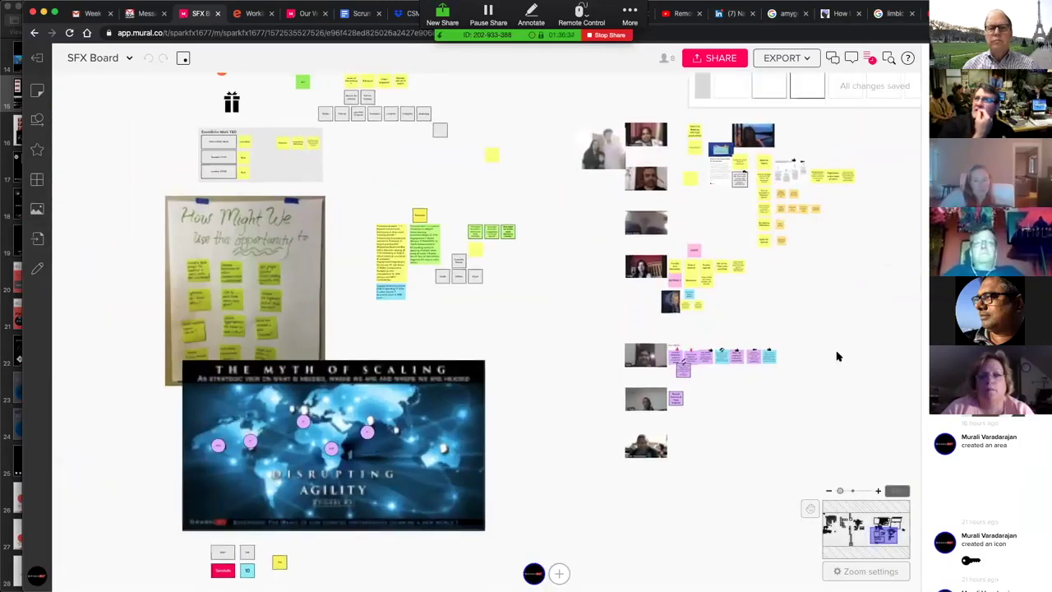
pyautogui.scroll(3, 825, 354)
pyautogui.scroll(3, 569, 356)
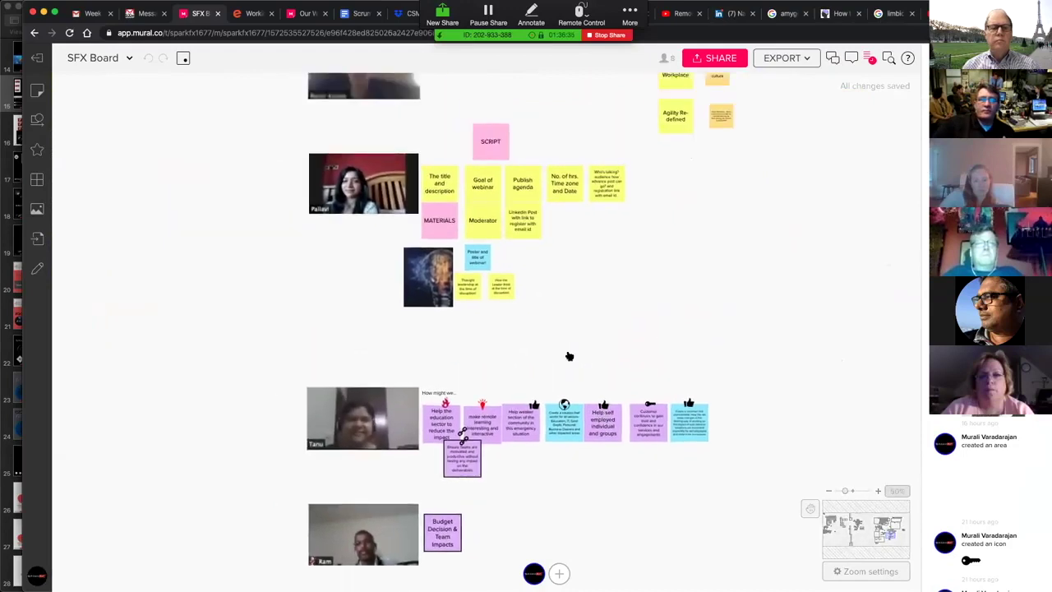
pyautogui.scroll(5, 655, 291)
pyautogui.hscroll(-4, 655, 290)
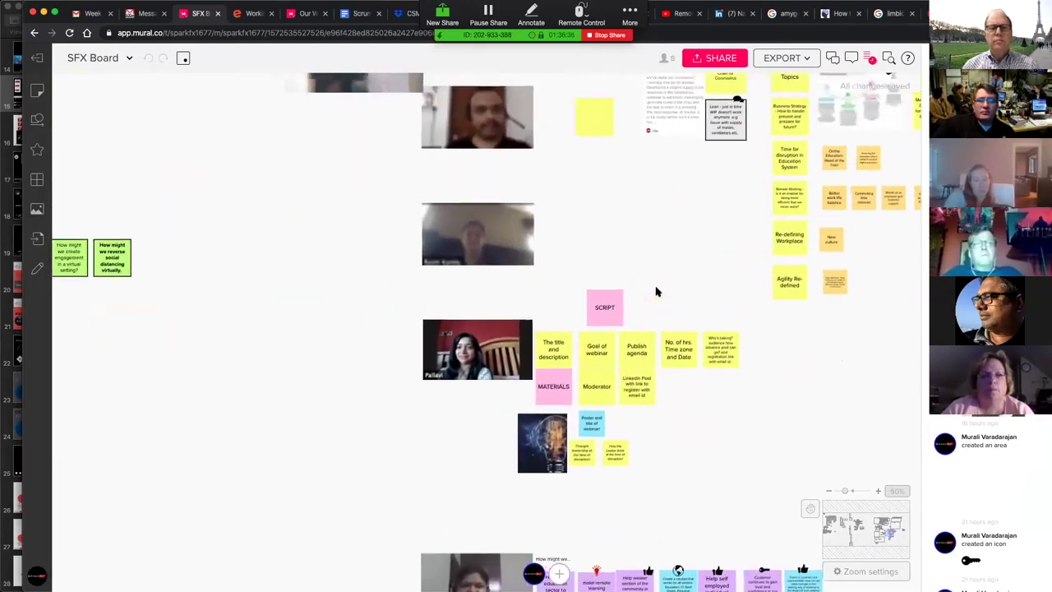
pyautogui.scroll(5, 433, 276)
pyautogui.hscroll(-3, 433, 276)
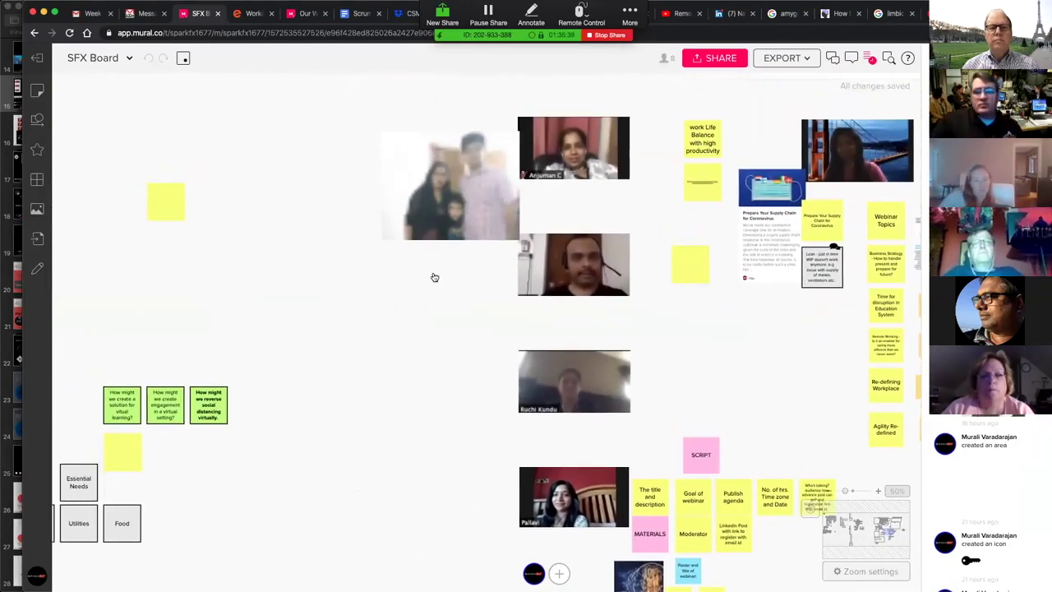
pyautogui.scroll(1, 434, 277)
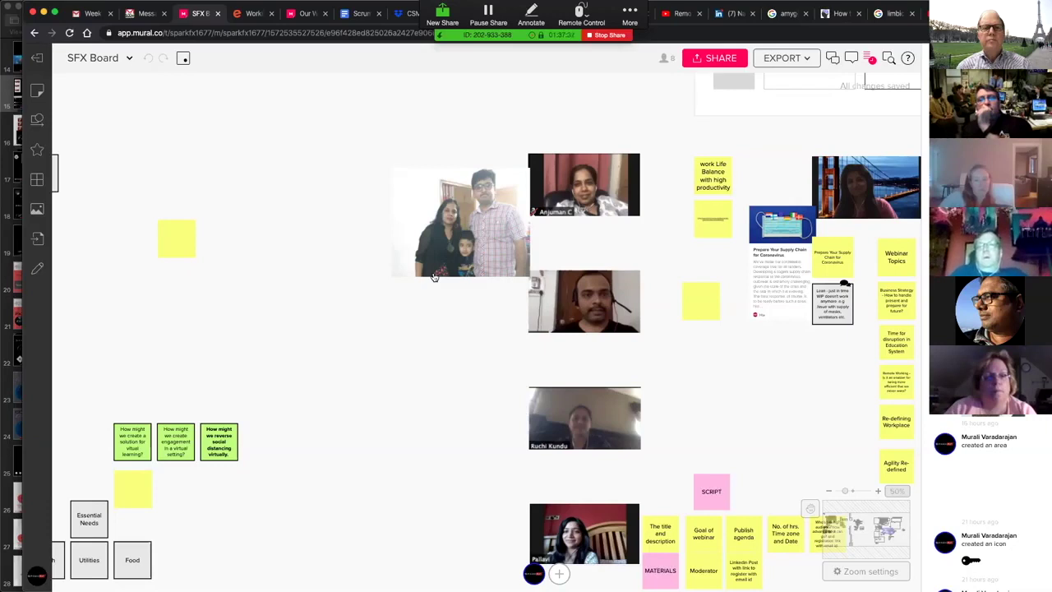
# Review how the participant rows relate to the March calendar, the "How Might We" photo and the rest of the board
pyautogui.scroll(-5, 434, 277)
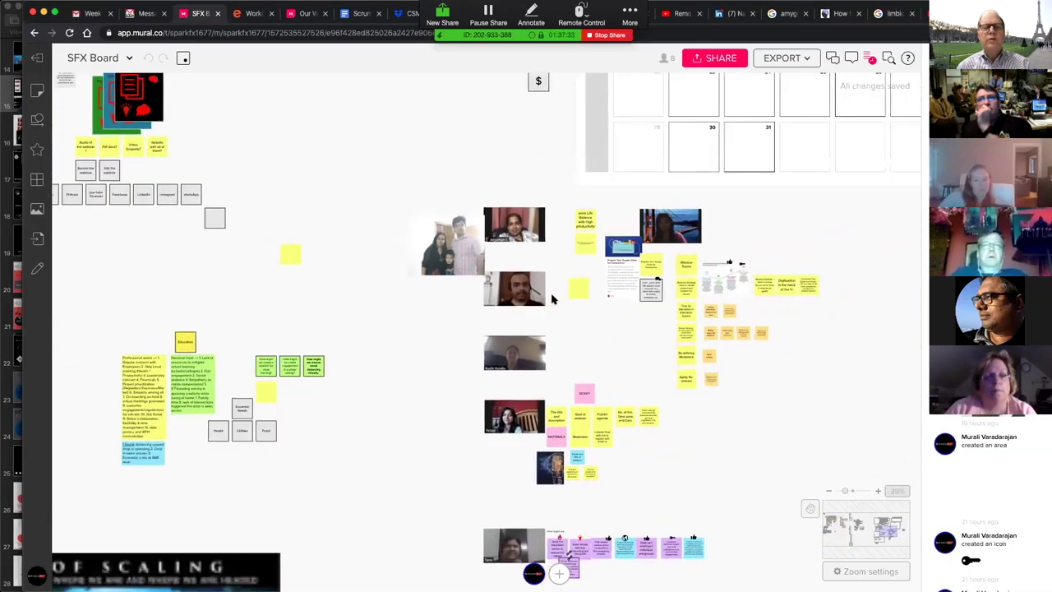
pyautogui.scroll(-3, 552, 299)
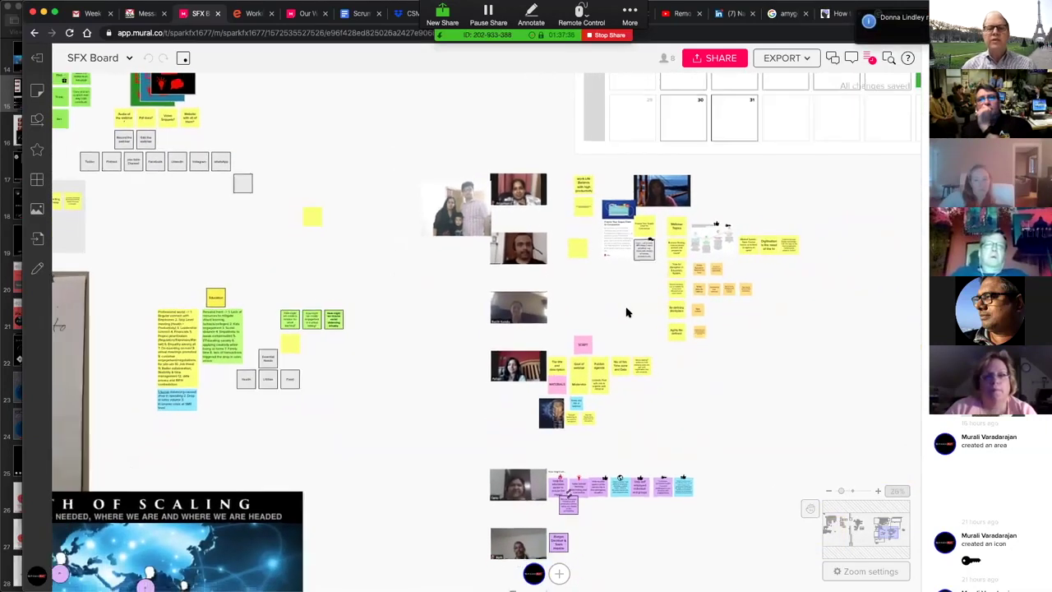
pyautogui.scroll(-3, 626, 312)
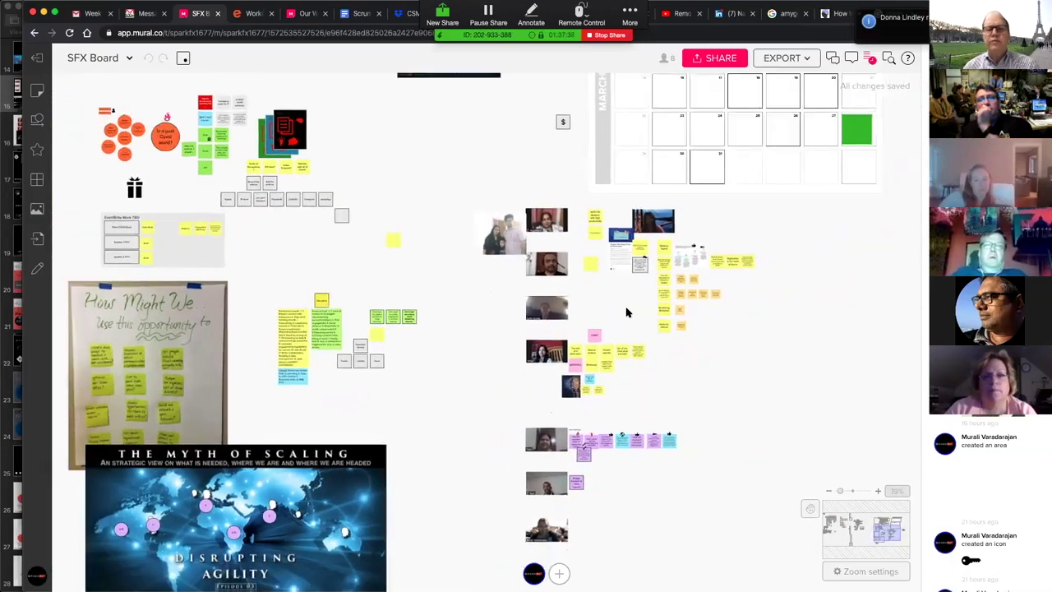
pyautogui.scroll(-2, 626, 312)
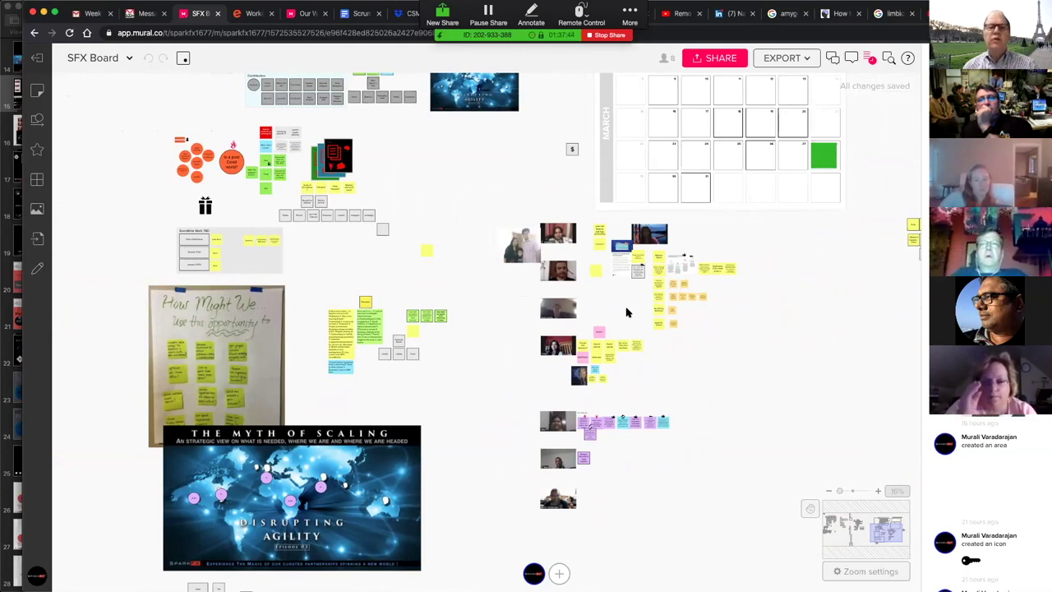
pyautogui.scroll(3, 626, 313)
pyautogui.hscroll(2, 626, 312)
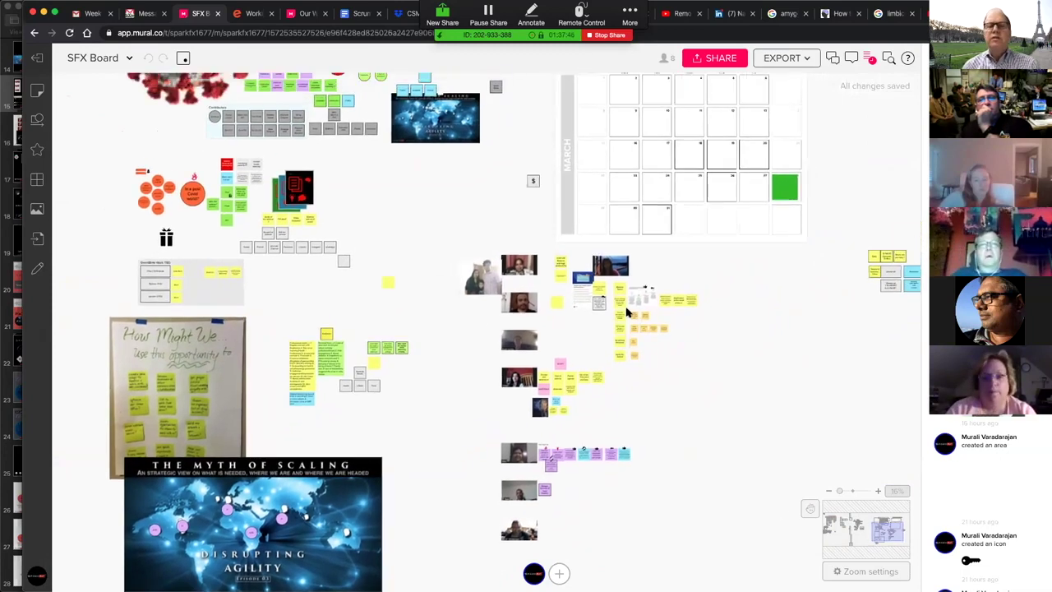
pyautogui.scroll(-10, 781, 321)
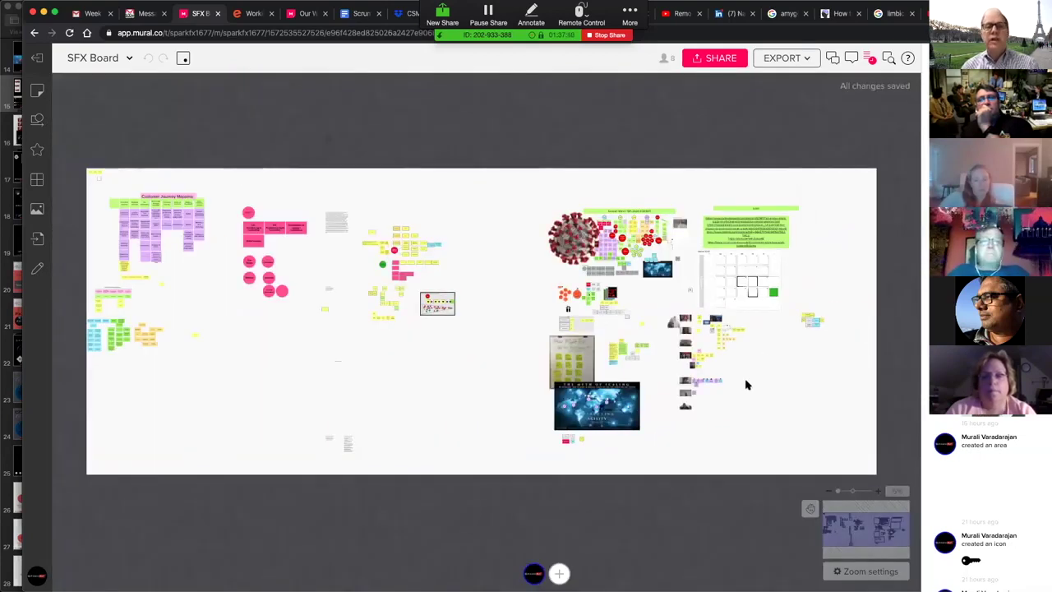
# Examine the Education notes cluster with its "How might we" and Essential Needs notes beside the participant rows
pyautogui.scroll(10, 746, 385)
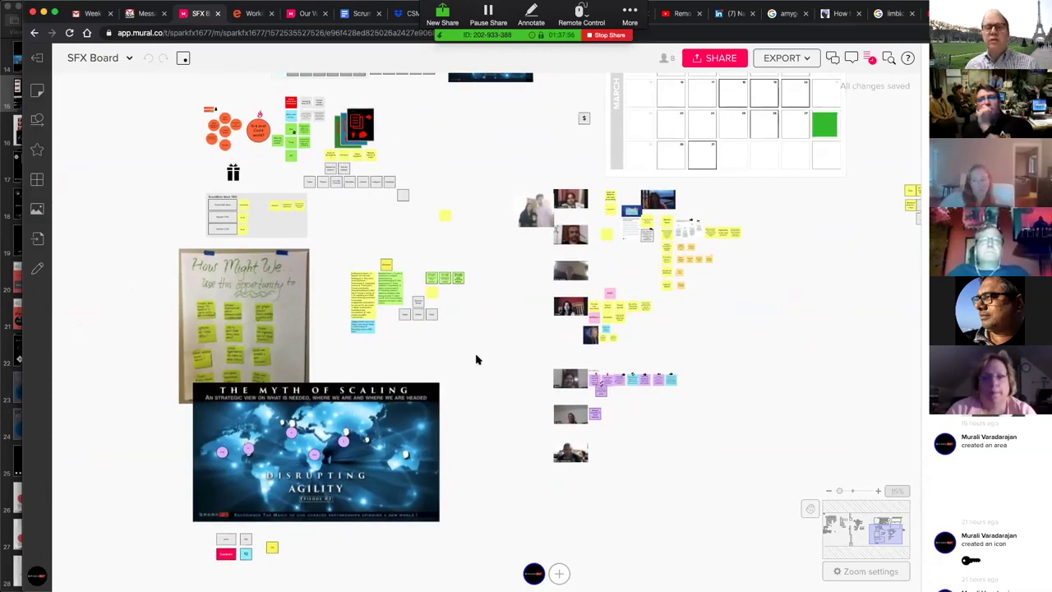
pyautogui.scroll(5, 472, 363)
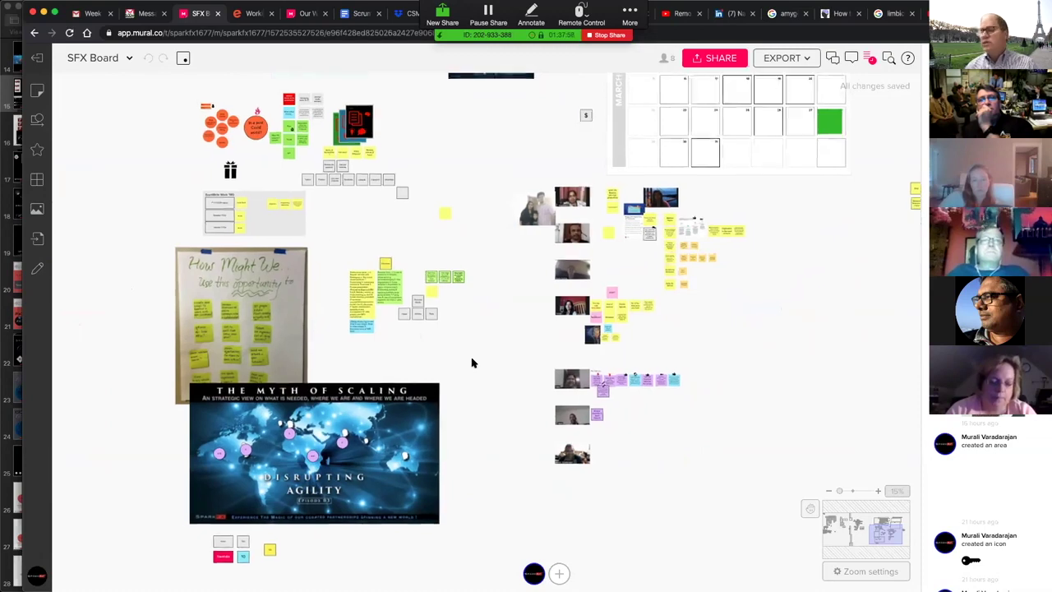
pyautogui.scroll(3, 472, 362)
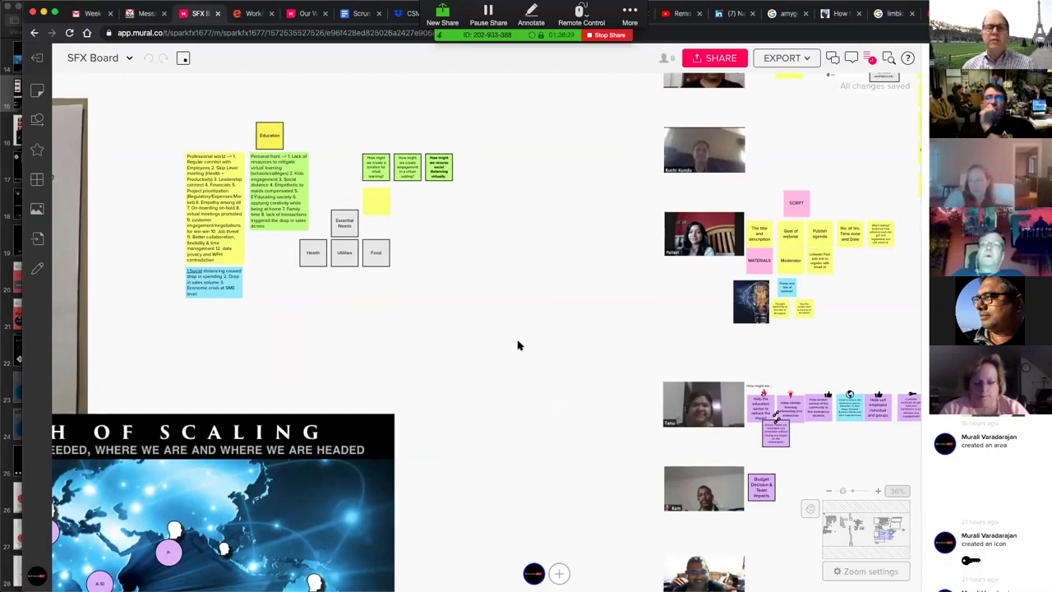
pyautogui.scroll(-5, 517, 346)
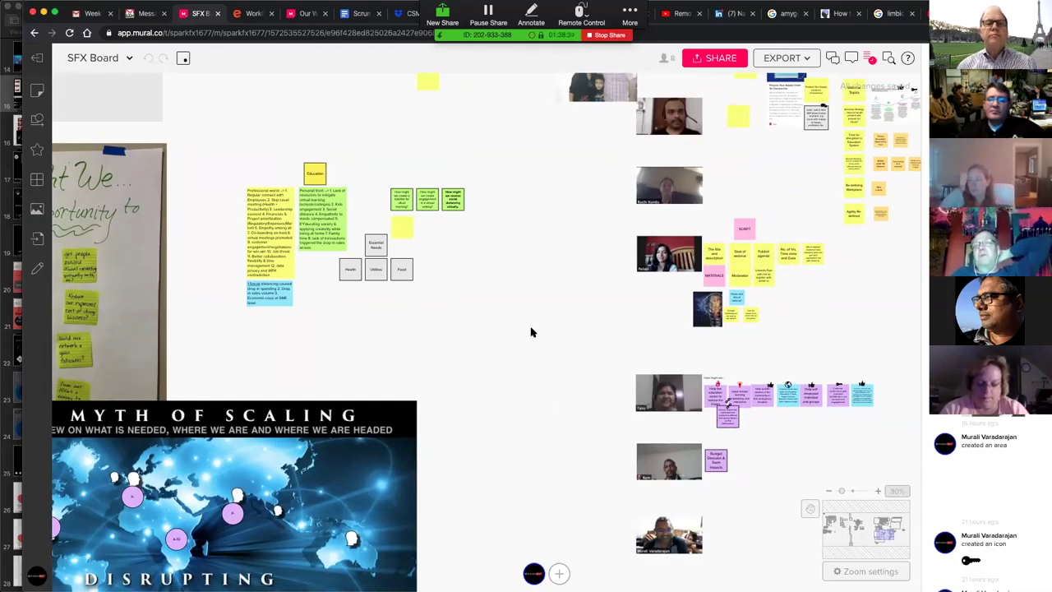
# Review the whole SFX Board, from the participant rows and calendar across to the Customer Journey Mapping area
pyautogui.scroll(2, 531, 332)
pyautogui.scroll(-5, 531, 332)
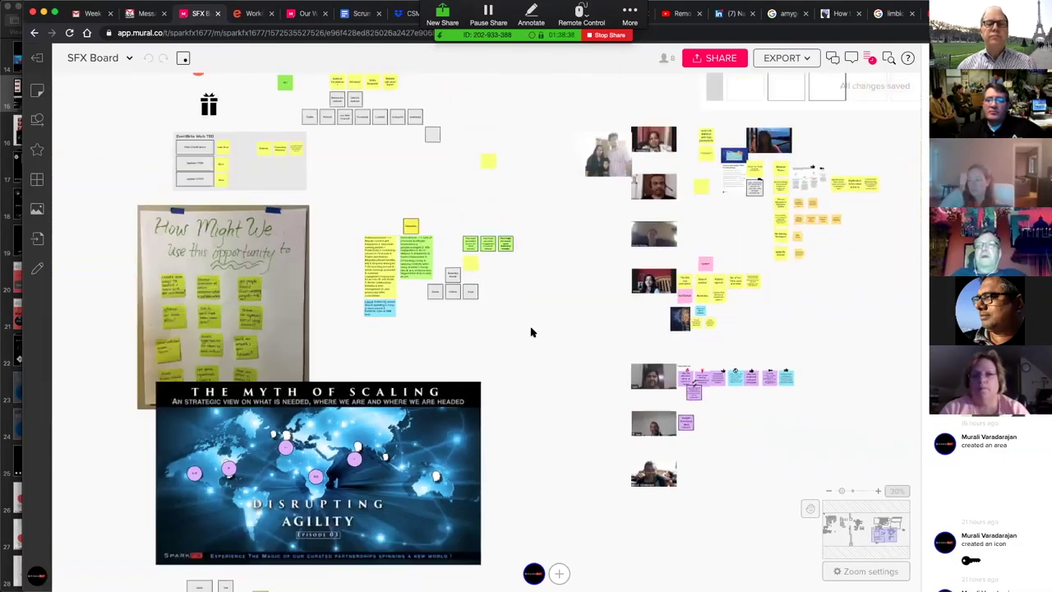
pyautogui.scroll(-5, 530, 332)
pyautogui.scroll(1, 531, 332)
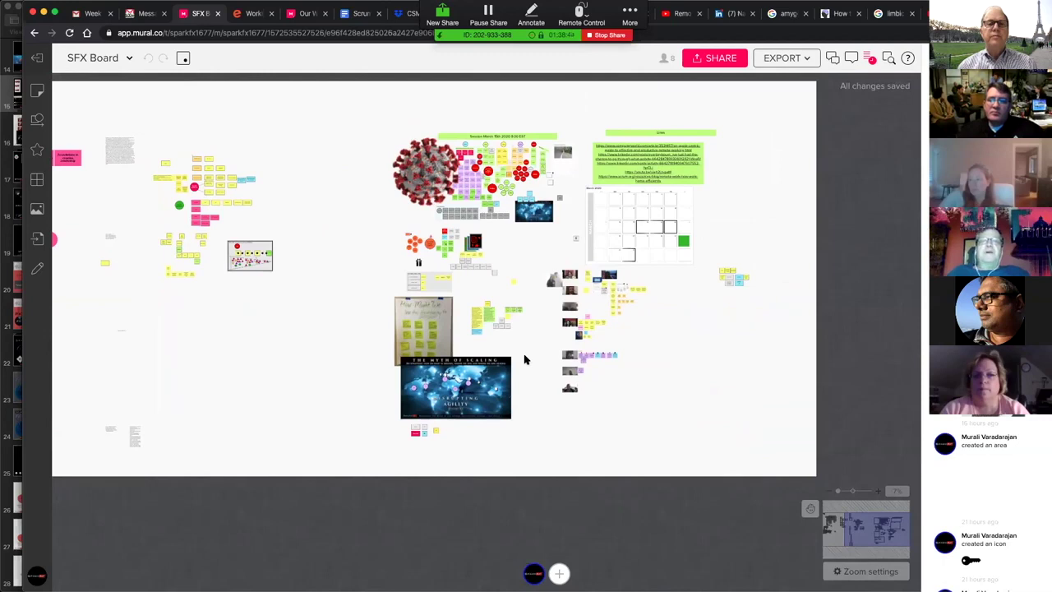
pyautogui.hscroll(-3, 524, 359)
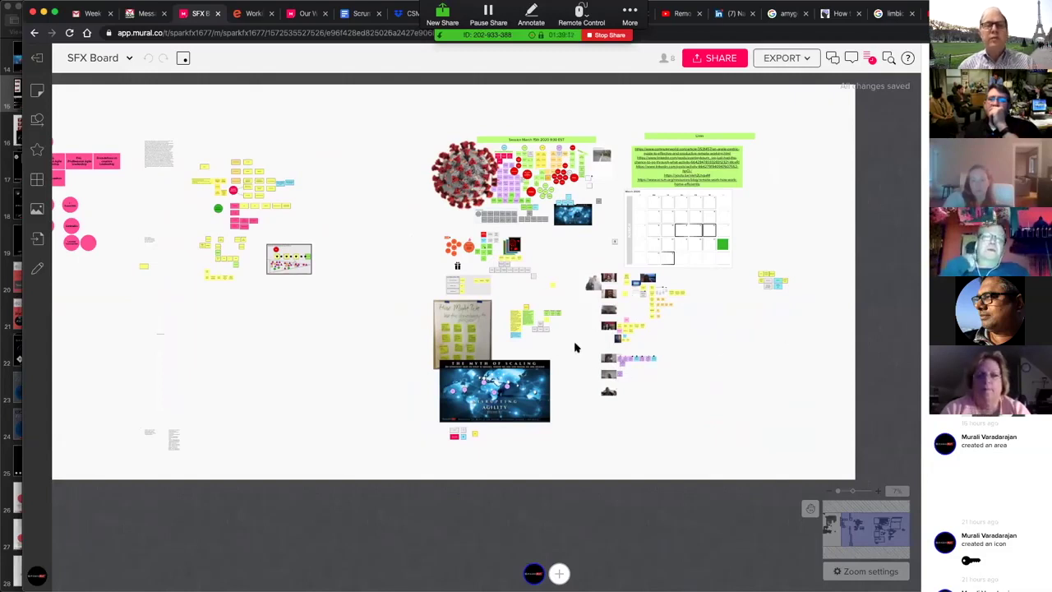
pyautogui.scroll(-3, 575, 348)
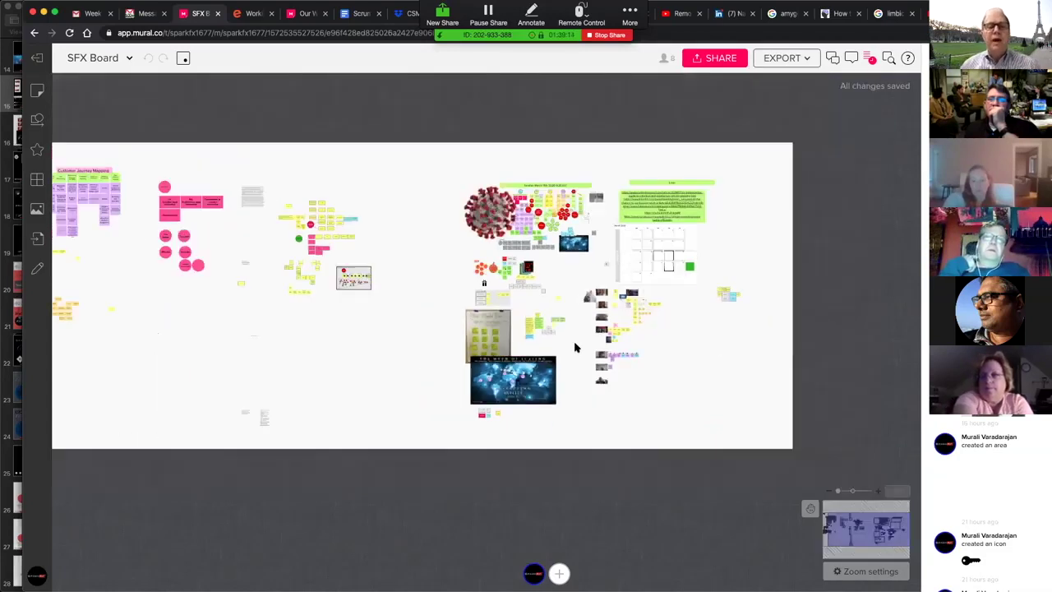
pyautogui.scroll(1, 576, 347)
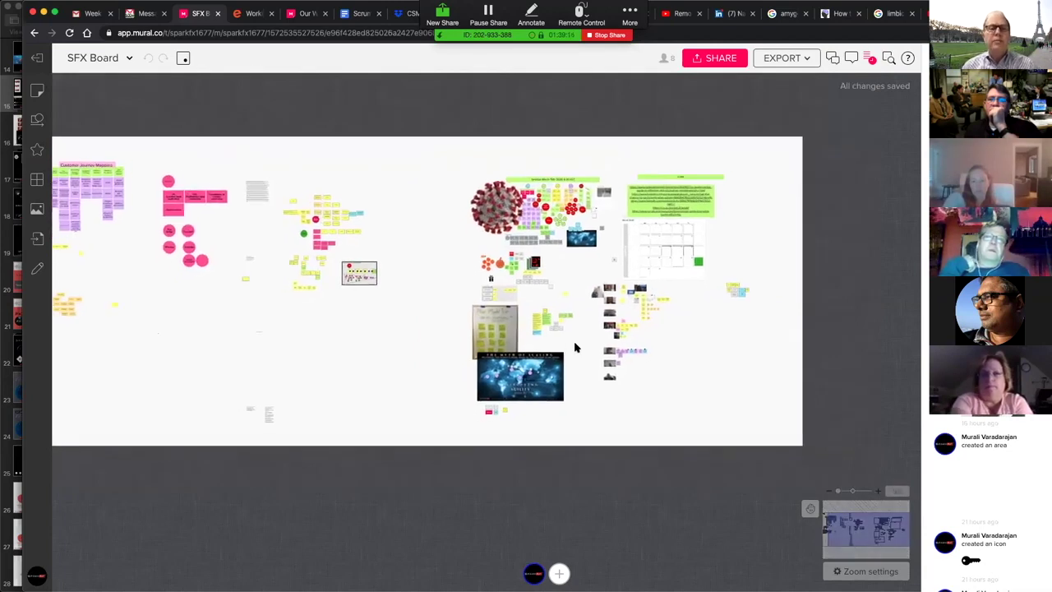
pyautogui.scroll(1, 575, 348)
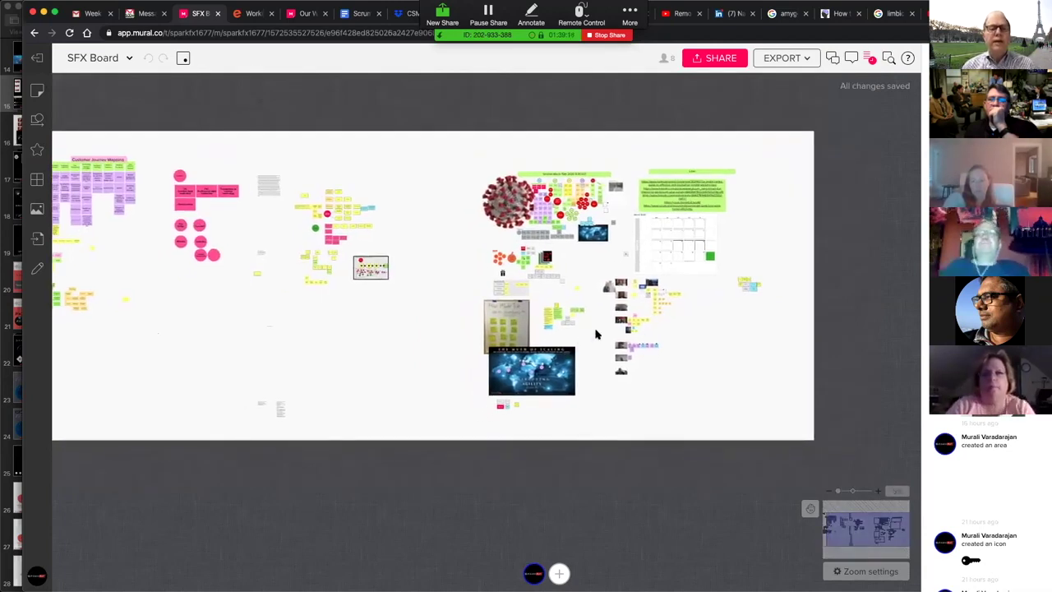
pyautogui.hscroll(-3, 462, 299)
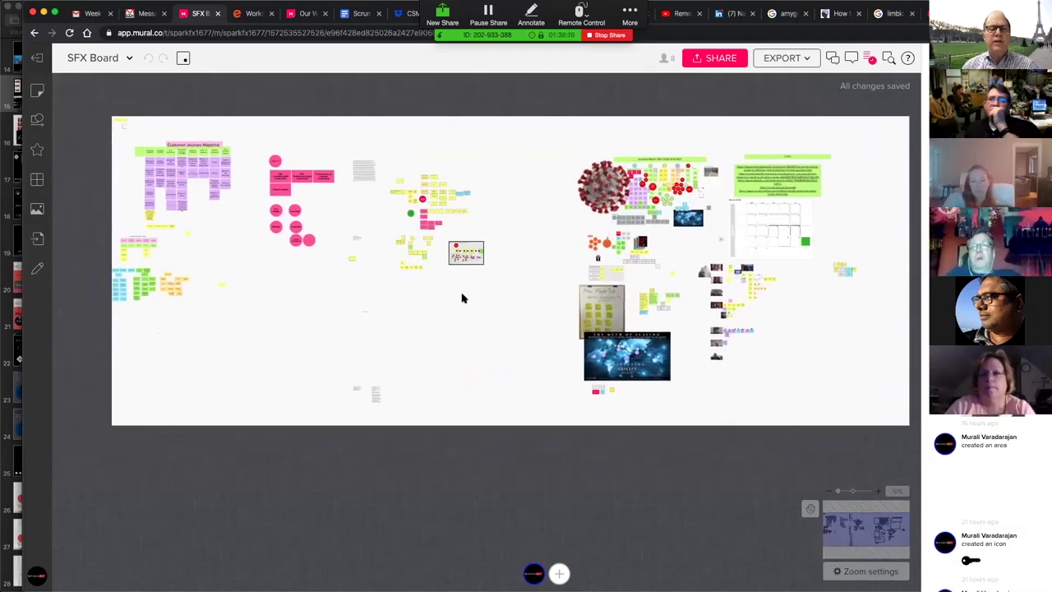
# Examine the "A typicall Journey map of any initiative" diagram up close, with its ORG circle, state notes and narrowing funnel of shapes
pyautogui.scroll(2, 462, 298)
pyautogui.scroll(10, 462, 298)
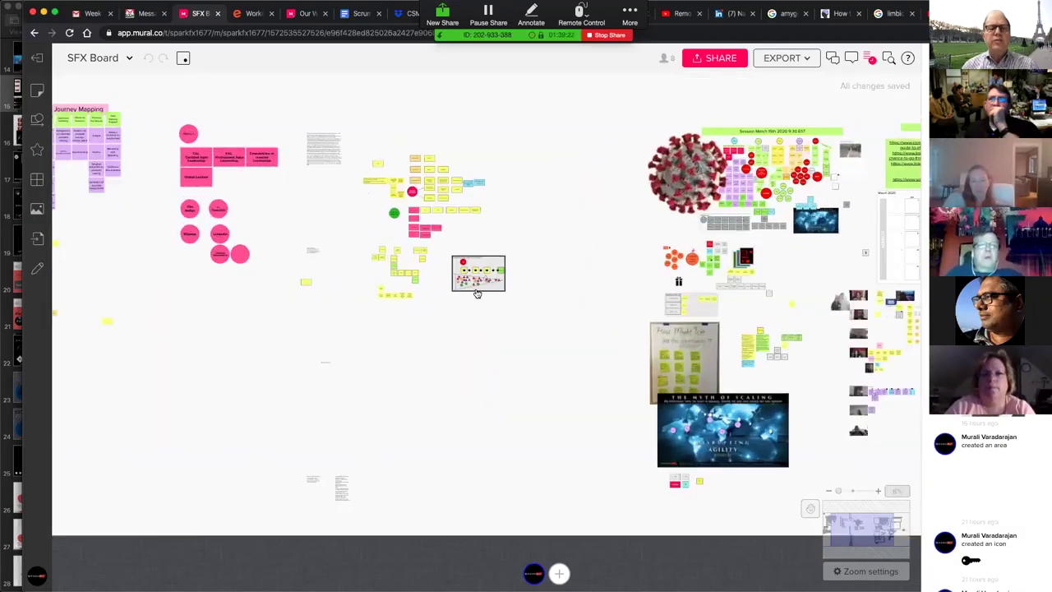
pyautogui.scroll(4, 477, 294)
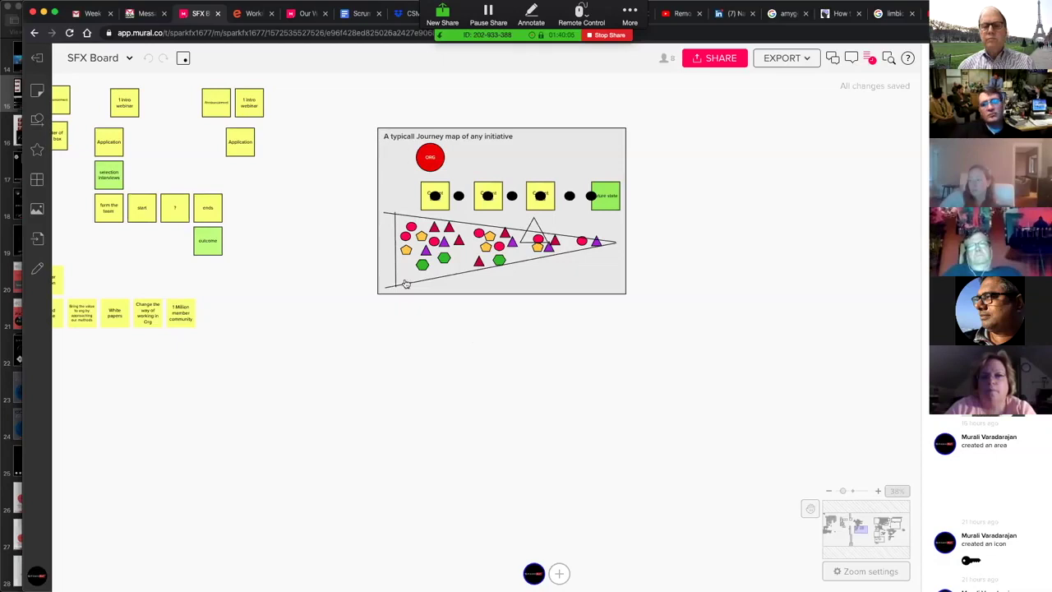
pyautogui.scroll(3, 478, 268)
pyautogui.scroll(5, 478, 265)
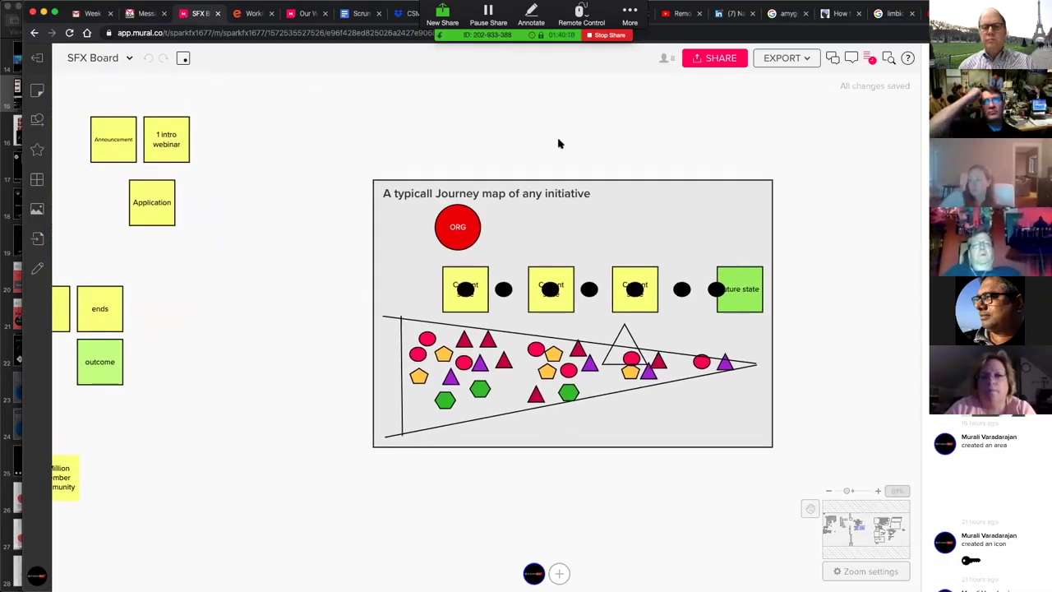
pyautogui.scroll(3, 558, 144)
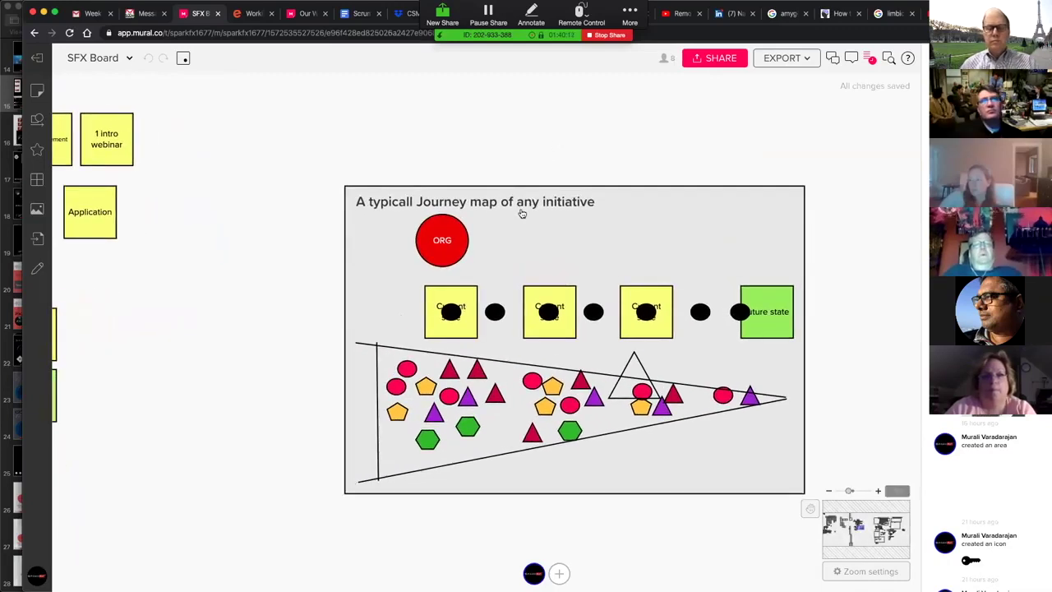
pyautogui.scroll(-3, 526, 220)
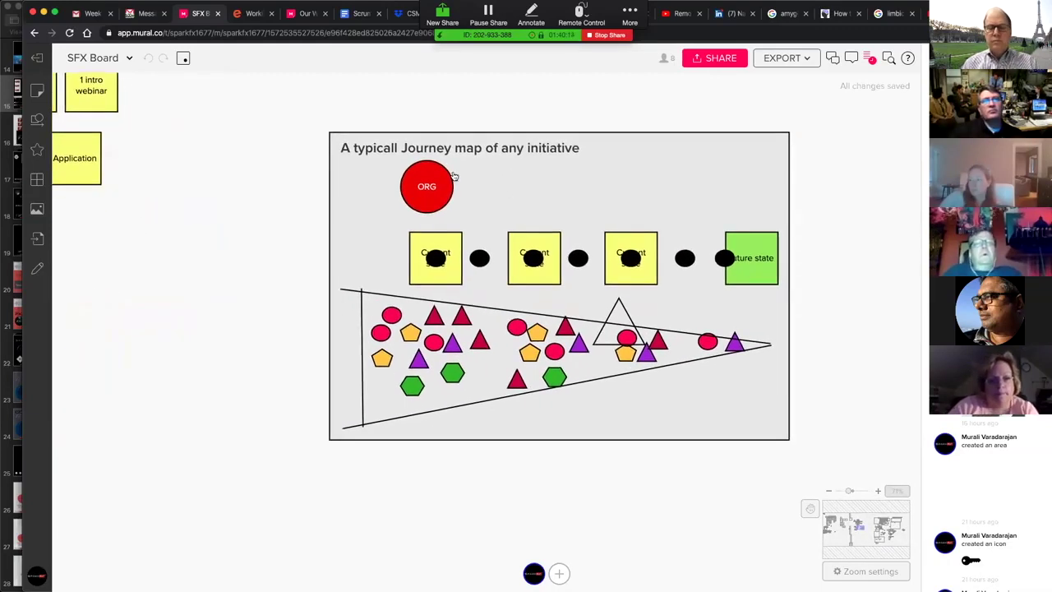
# Move the black dots covering the three "Current state" notes and the "future state" note down so they clear the labels
pyautogui.click(438, 263)
pyautogui.moveTo(436, 261); pyautogui.dragTo(434, 279)
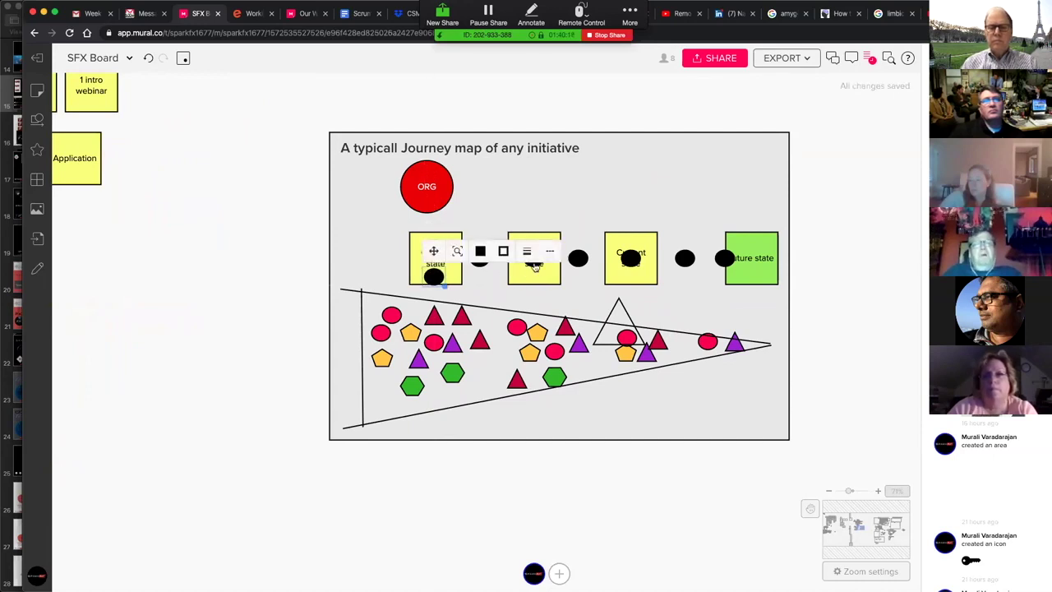
pyautogui.moveTo(535, 264); pyautogui.dragTo(530, 280)
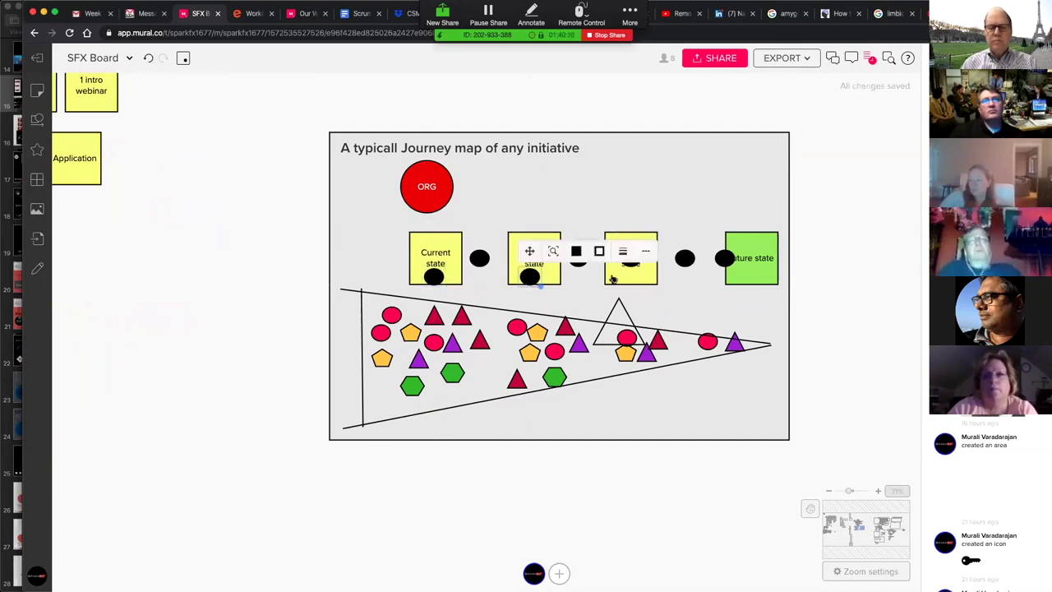
pyautogui.click(631, 265)
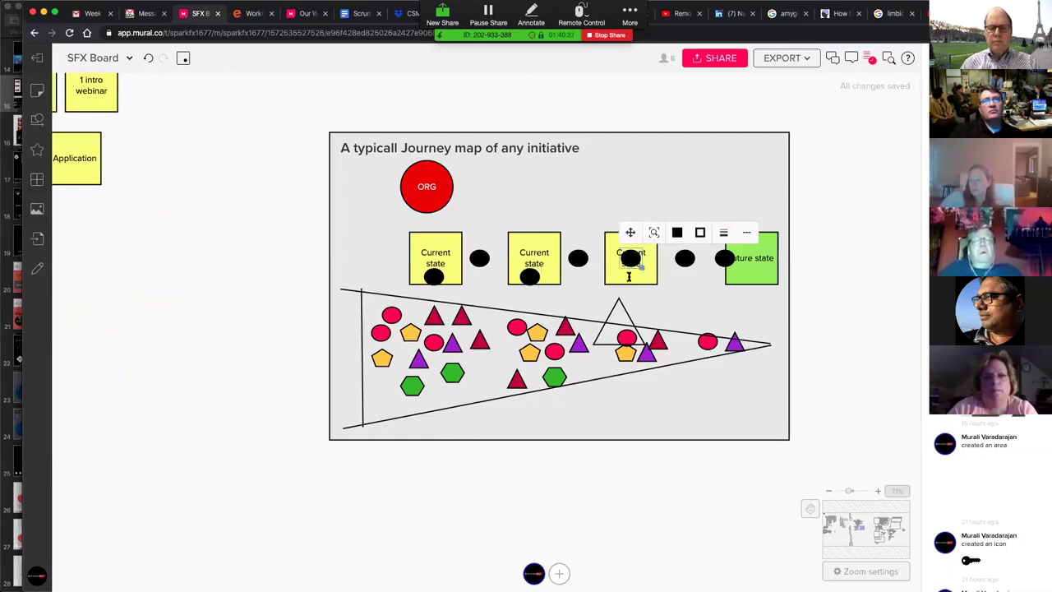
pyautogui.moveTo(630, 259); pyautogui.dragTo(629, 277)
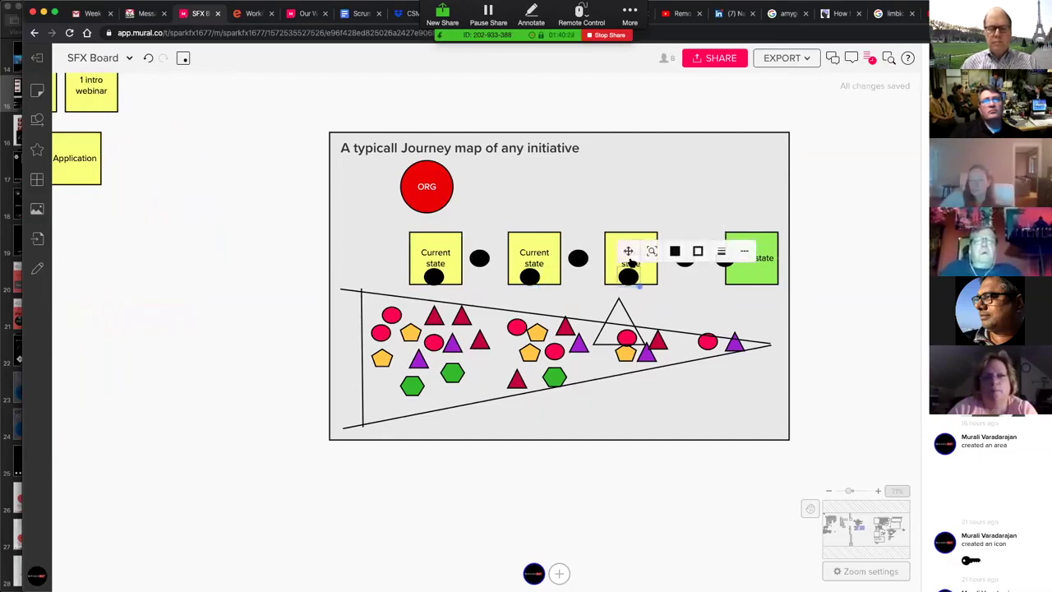
pyautogui.click(725, 295)
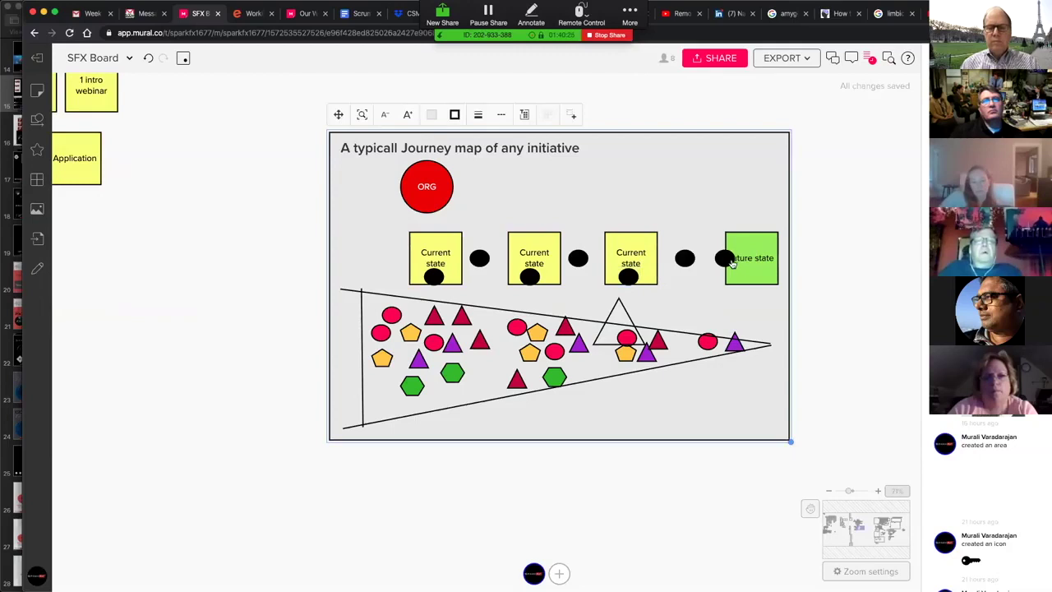
pyautogui.click(728, 262)
pyautogui.moveTo(727, 285); pyautogui.dragTo(727, 294)
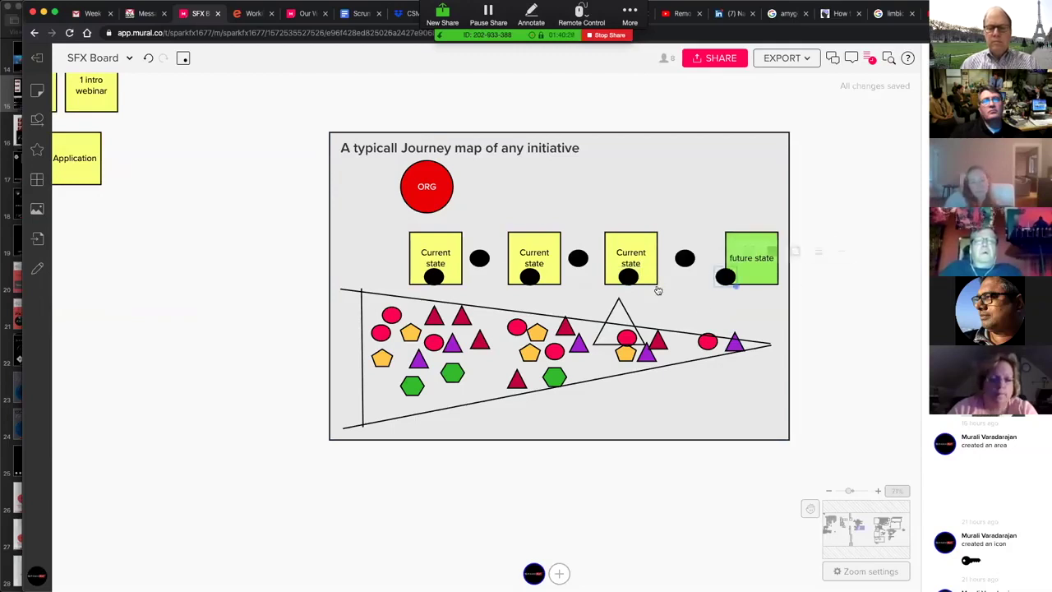
pyautogui.click(726, 297)
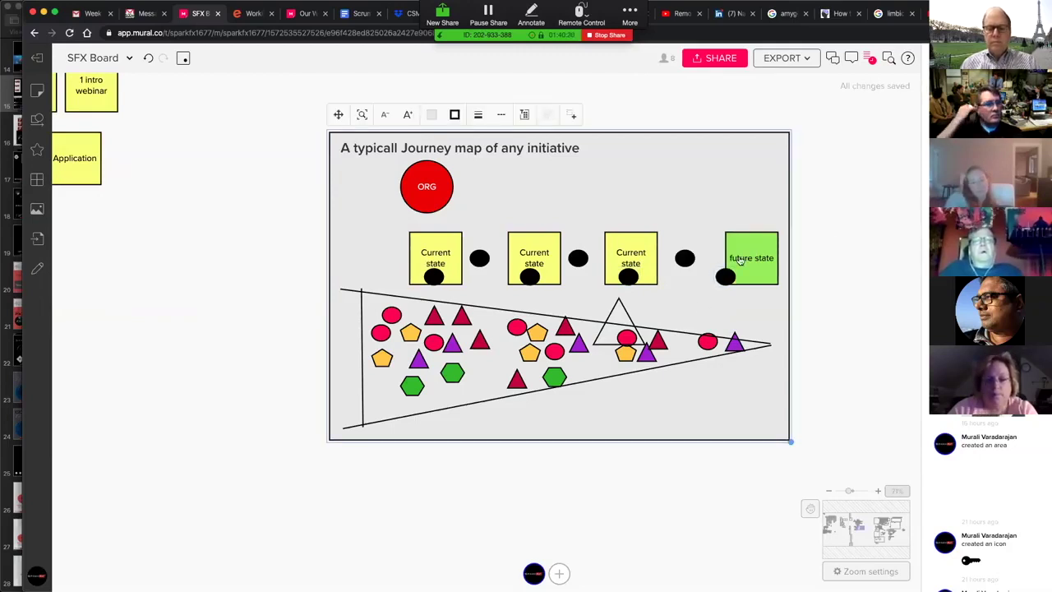
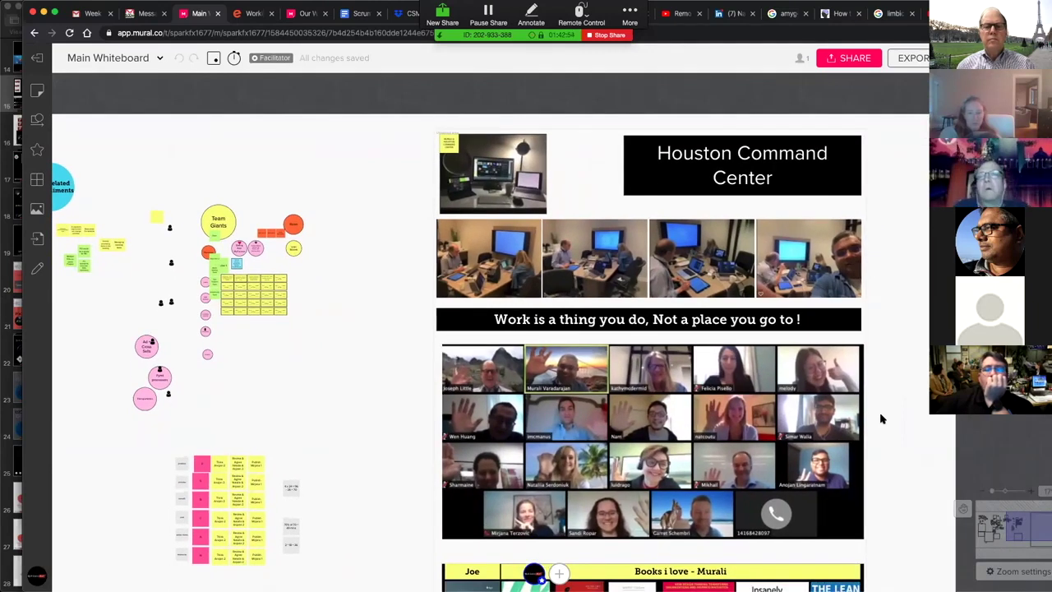
# Leave the Main Whiteboard for the SparkFX workspace's mural overview and open the SparkFX Engagement Model mural
pyautogui.scroll(-5, 881, 419)
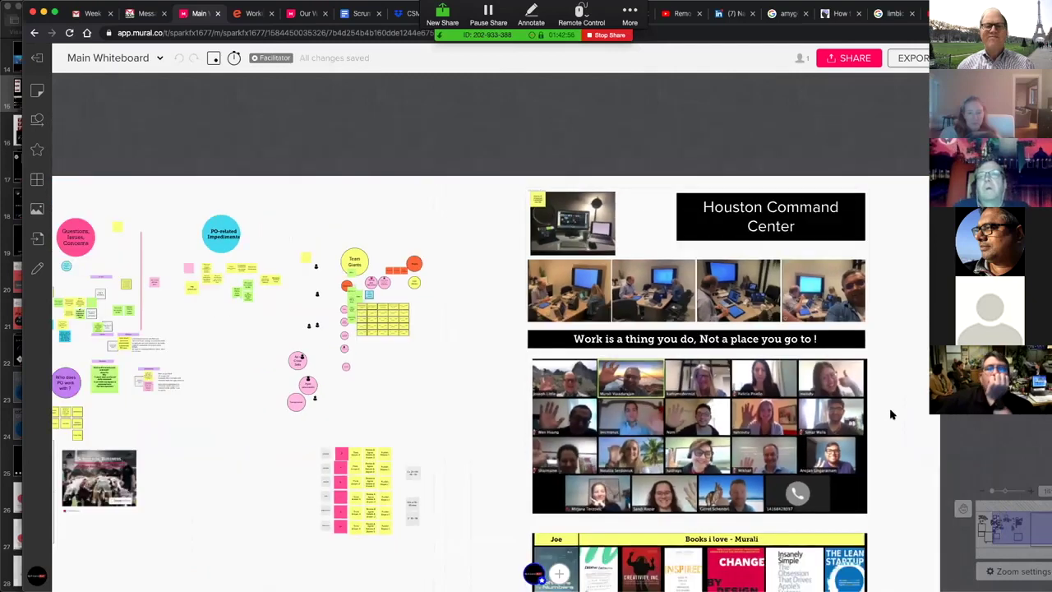
pyautogui.click(38, 61)
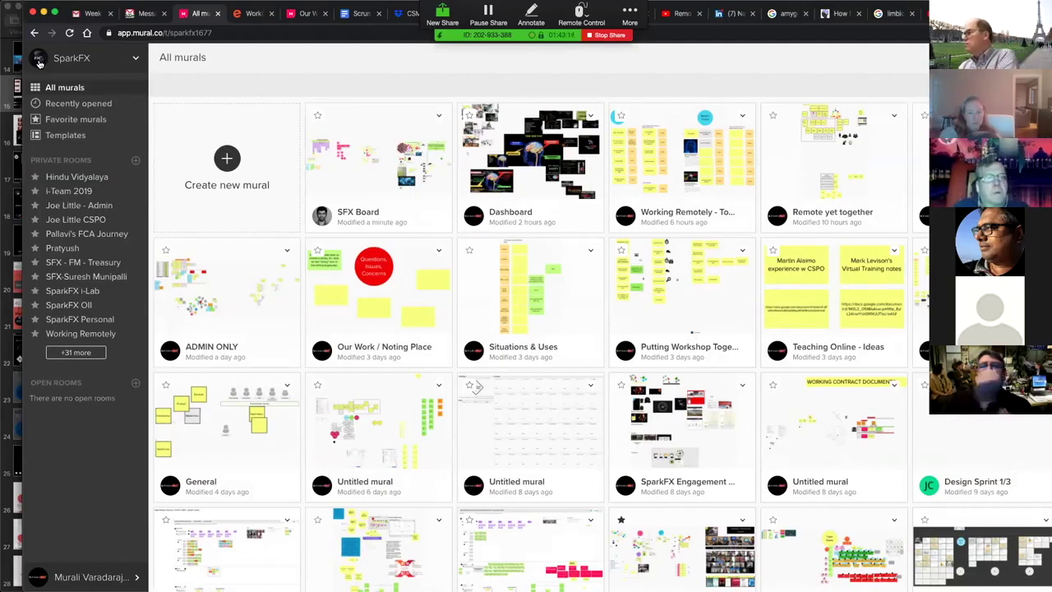
pyautogui.click(727, 444)
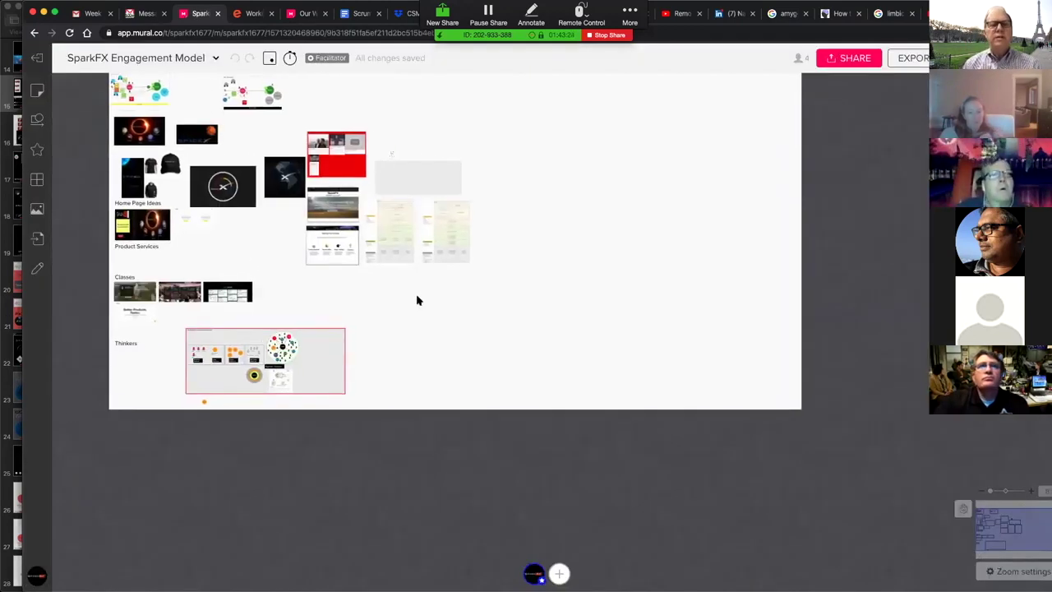
# Examine the red video area, SparkFX home page mockups, Starlink image and website wireframes, and how they fit into the whole mural
pyautogui.scroll(10, 418, 302)
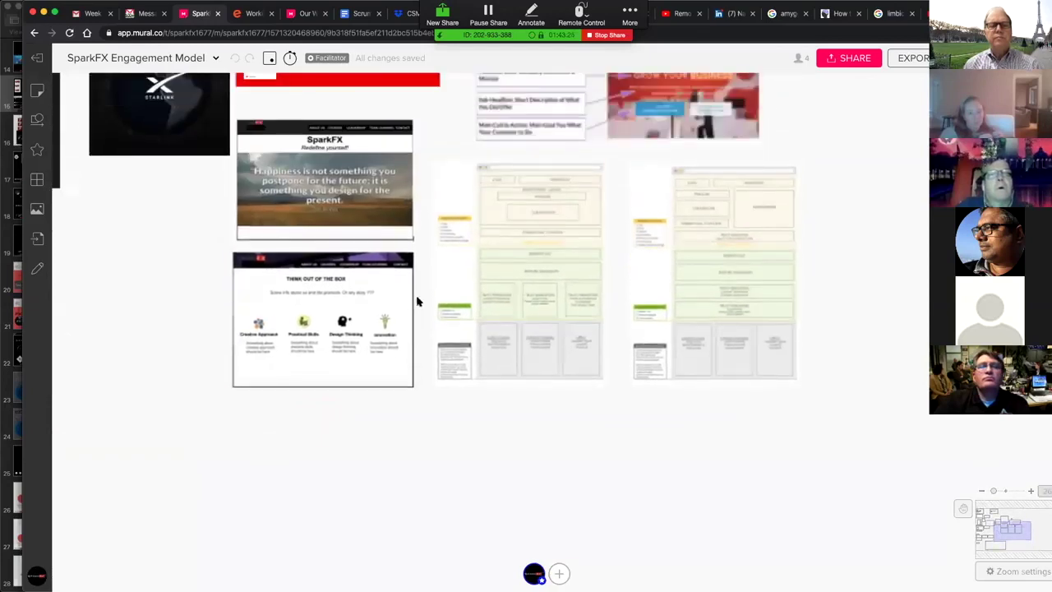
pyautogui.scroll(3, 417, 302)
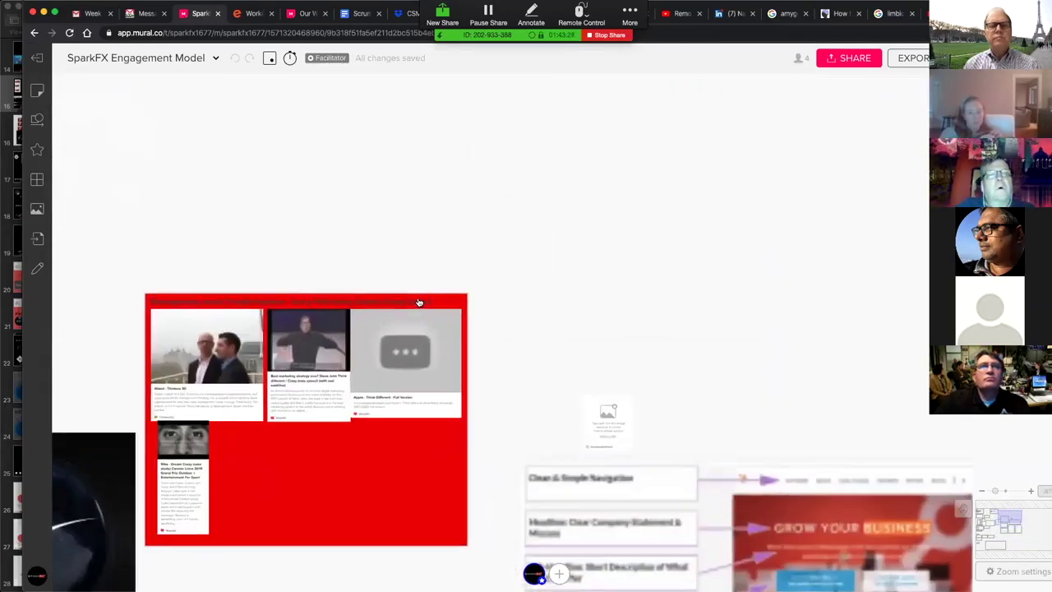
pyautogui.scroll(-2, 543, 442)
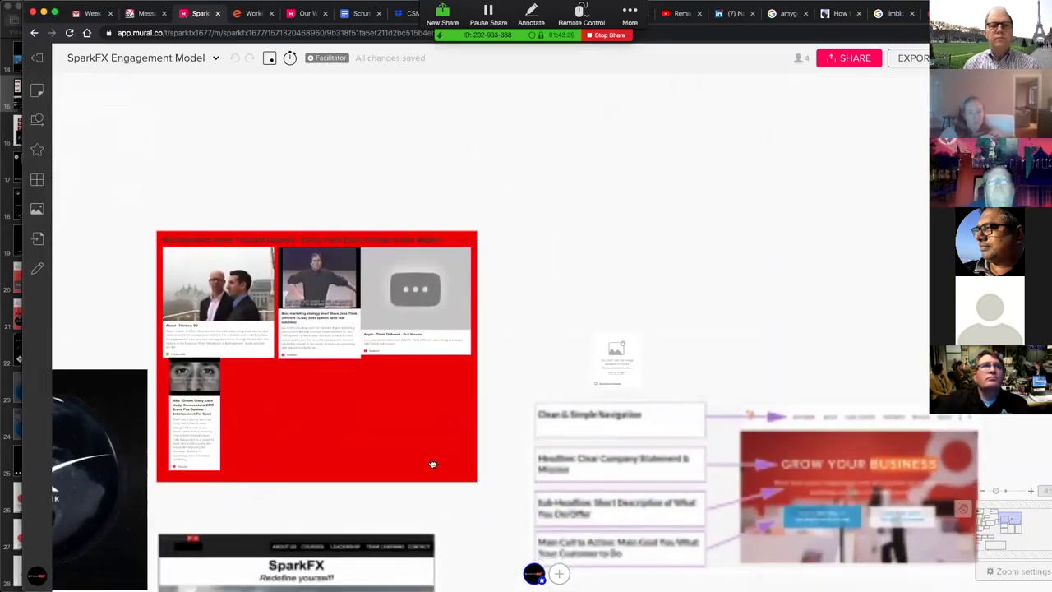
pyautogui.scroll(-3, 430, 462)
pyautogui.hscroll(-5, 390, 474)
pyautogui.scroll(-2, 390, 473)
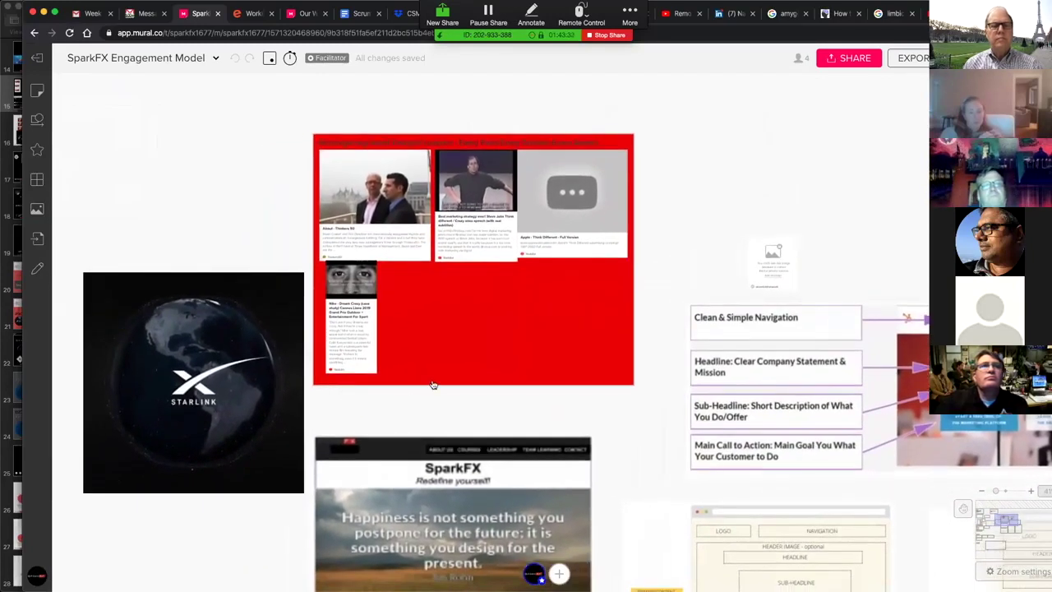
pyautogui.scroll(-4, 458, 359)
pyautogui.hscroll(1, 459, 359)
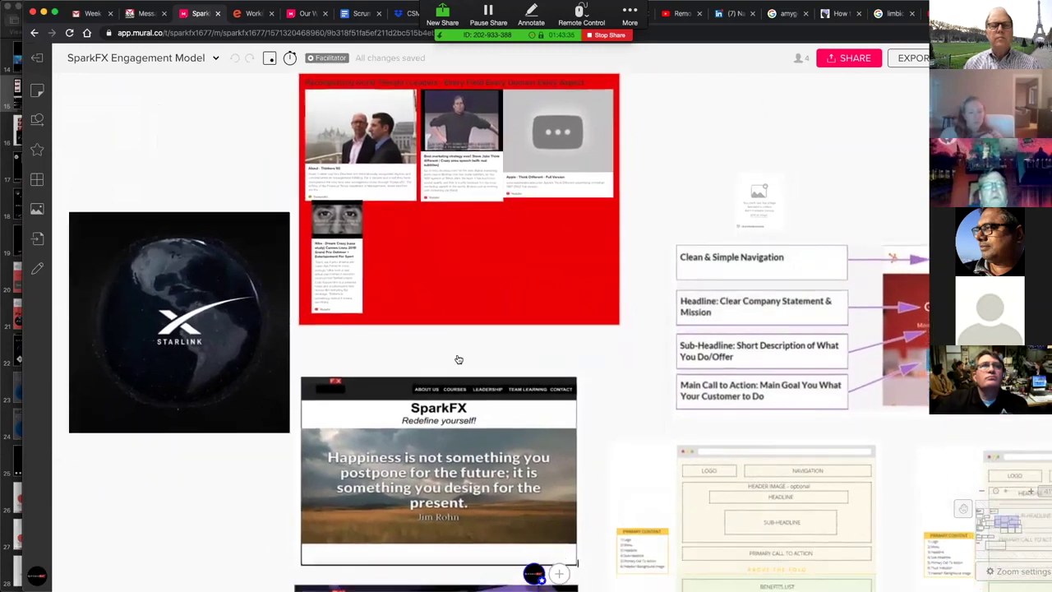
pyautogui.scroll(-1, 620, 420)
pyautogui.hscroll(2, 620, 421)
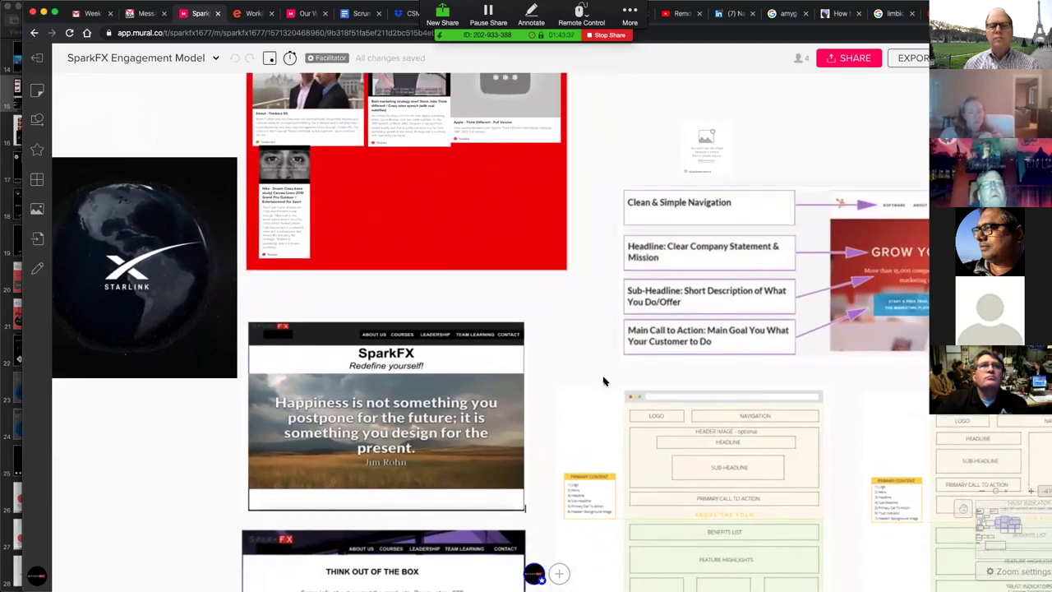
pyautogui.scroll(-6, 603, 381)
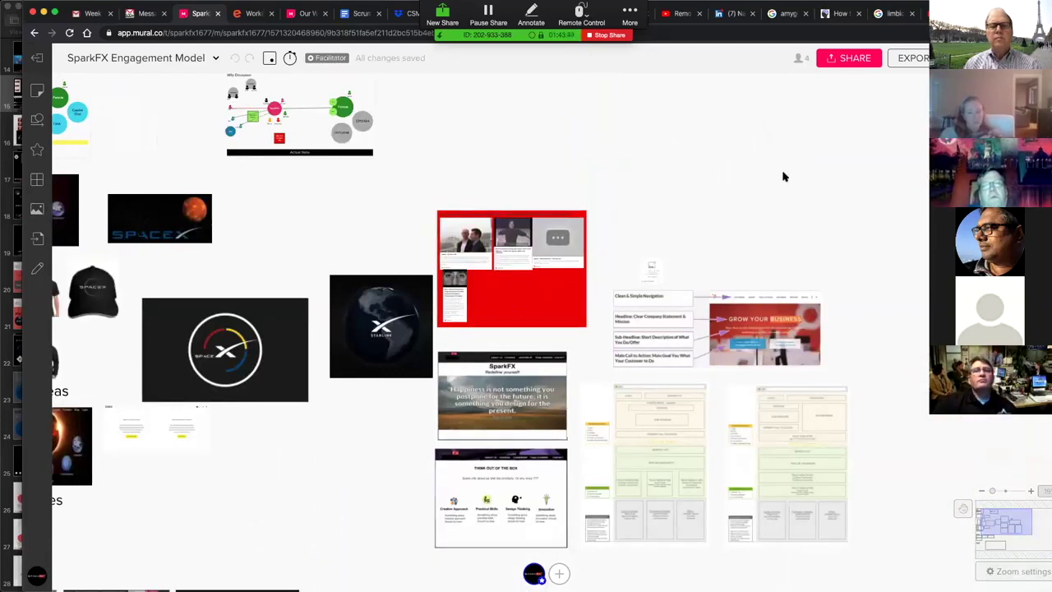
pyautogui.scroll(-3, 782, 173)
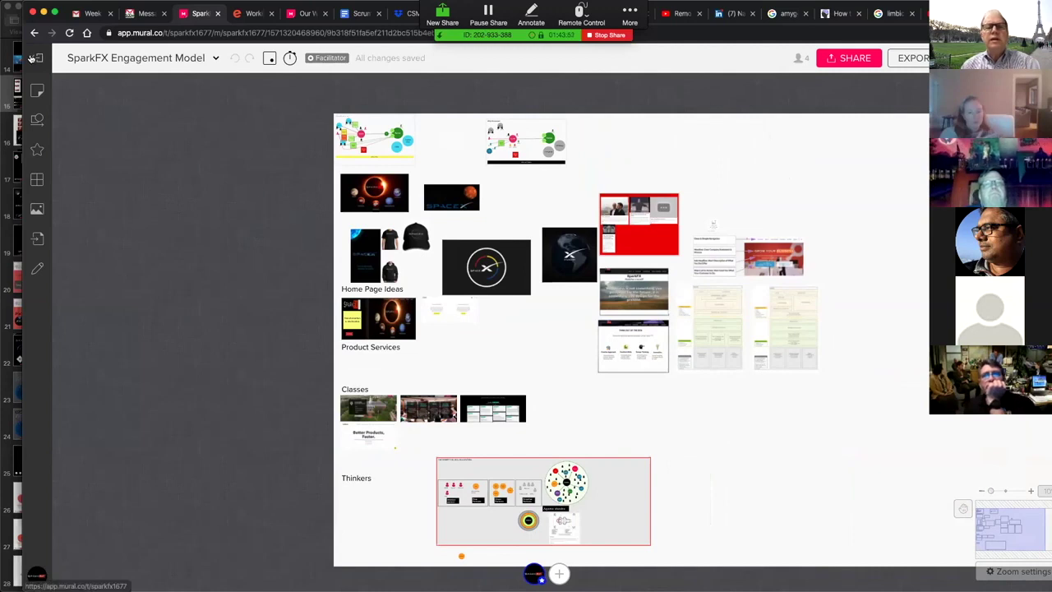
# Leave the mural, switch to the Scrum workspace and open its "Working - Remote yet Together" room
pyautogui.click(36, 61)
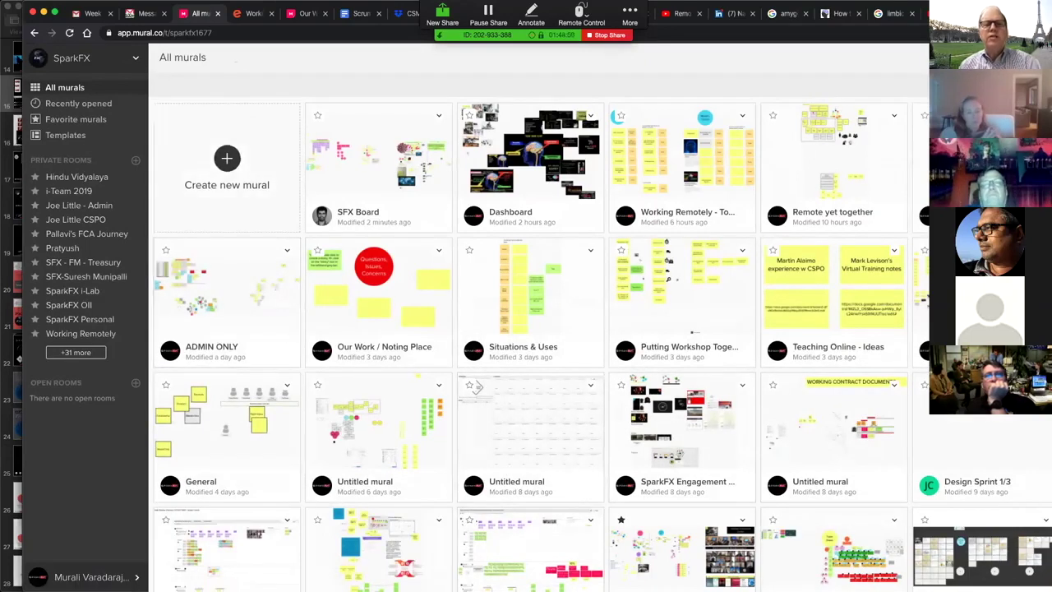
pyautogui.click(105, 63)
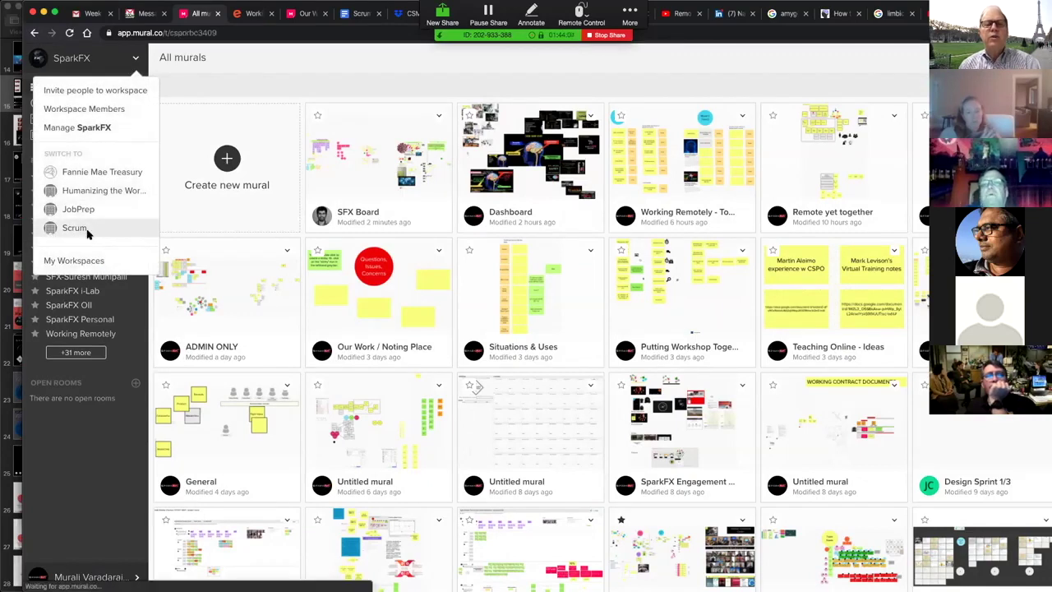
pyautogui.click(76, 228)
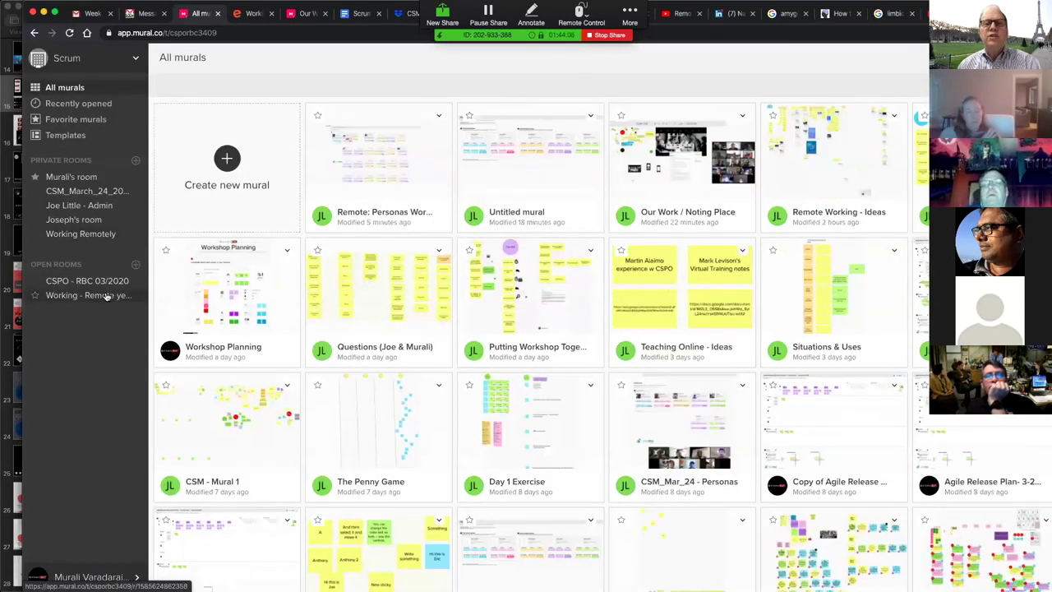
pyautogui.click(105, 296)
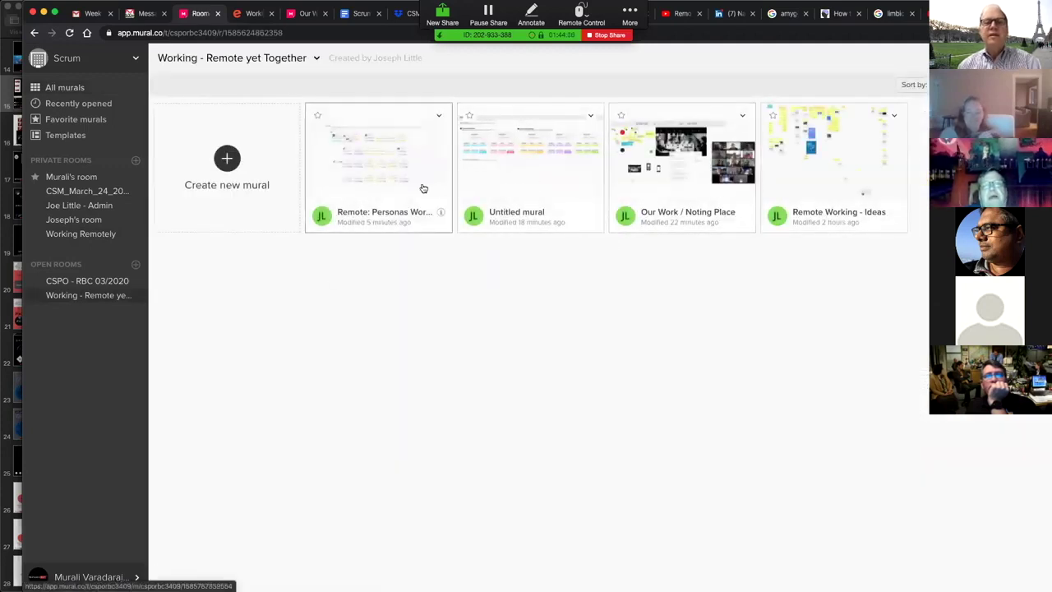
# Open the "Our Work / Noting Place" mural and move the Zoom integration, Mural structure and retrospective question notes down into the empty space
pyautogui.click(661, 192)
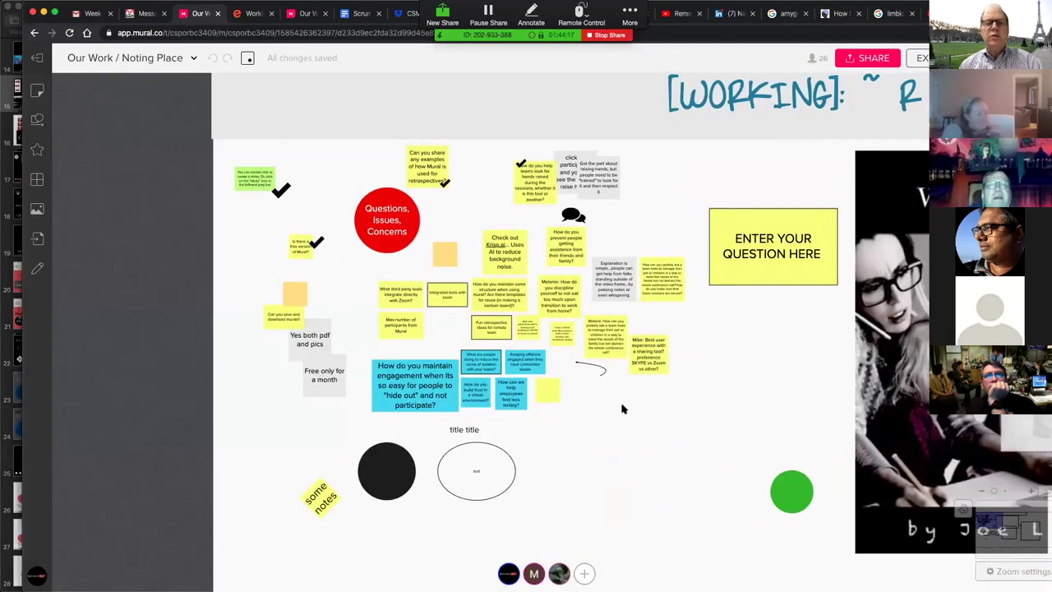
pyautogui.scroll(-1, 608, 411)
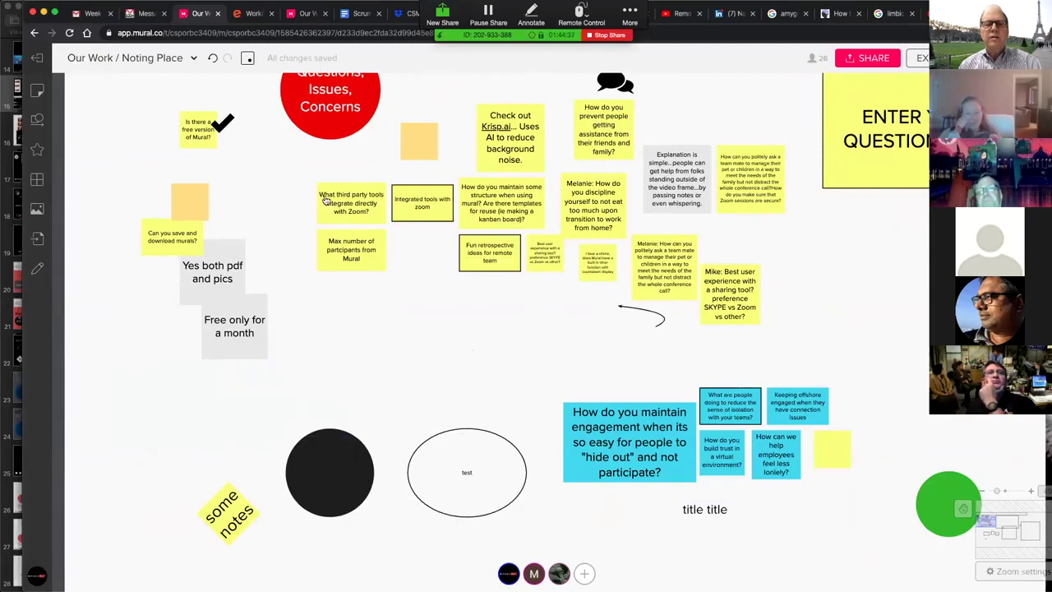
pyautogui.moveTo(305, 184); pyautogui.dragTo(535, 329)
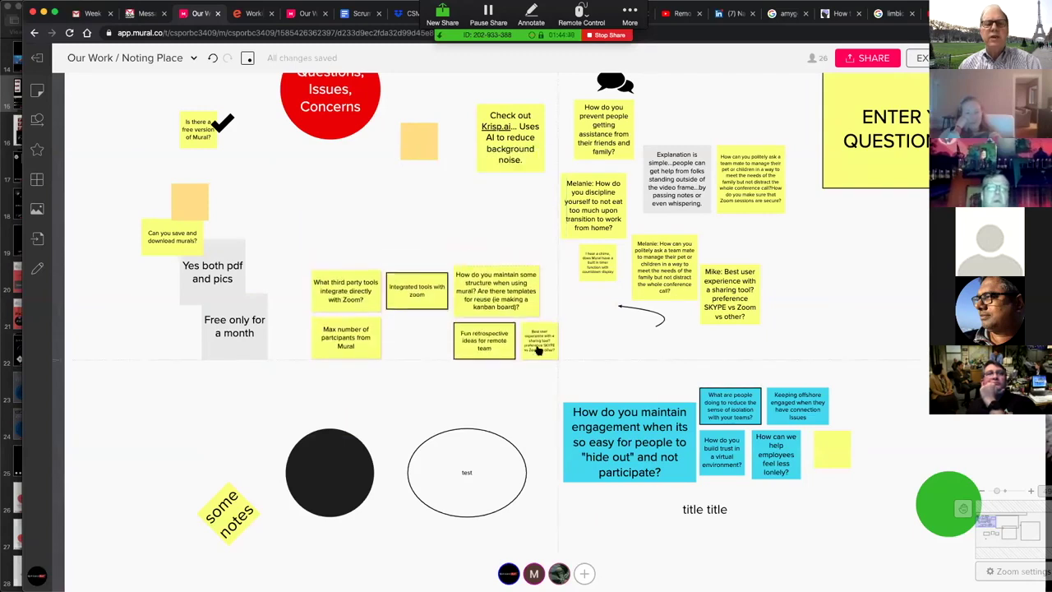
# Organize the moved group of notes into an area titled "will be sent in the handouts"
pyautogui.rightClick(535, 329)
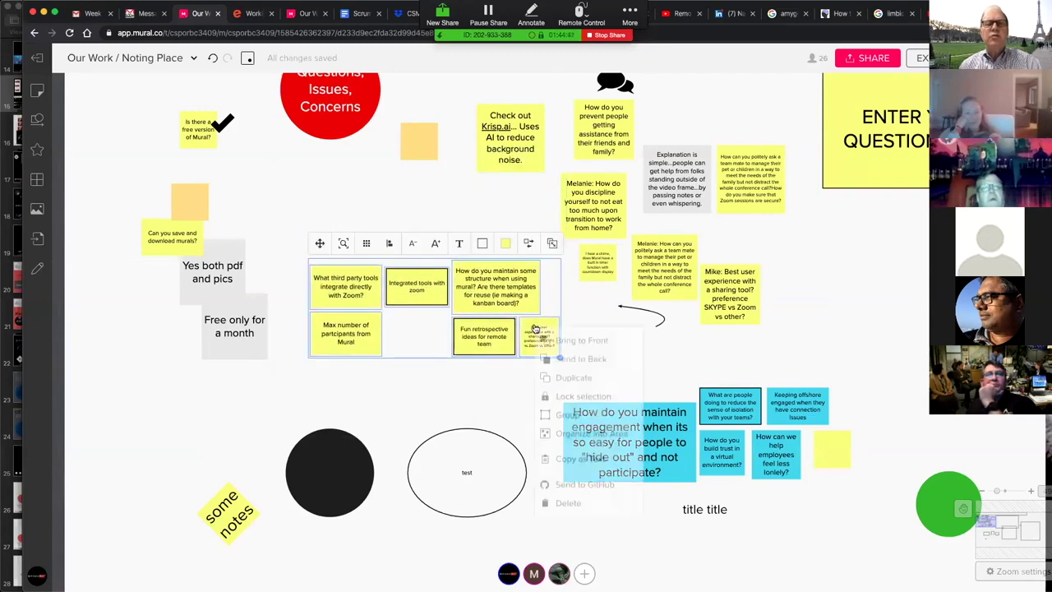
pyautogui.click(568, 430)
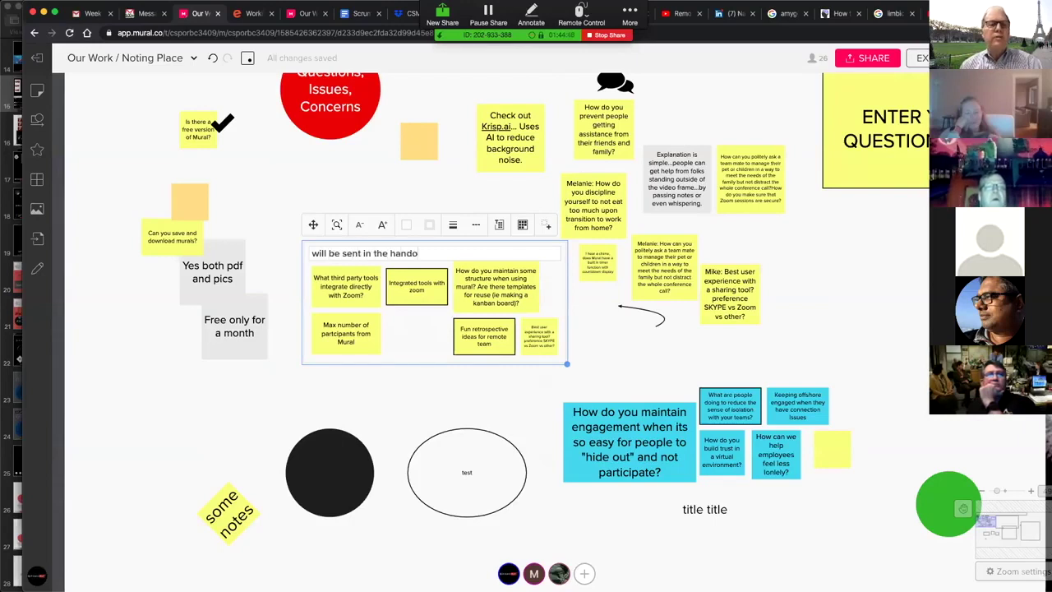
pyautogui.click(618, 340)
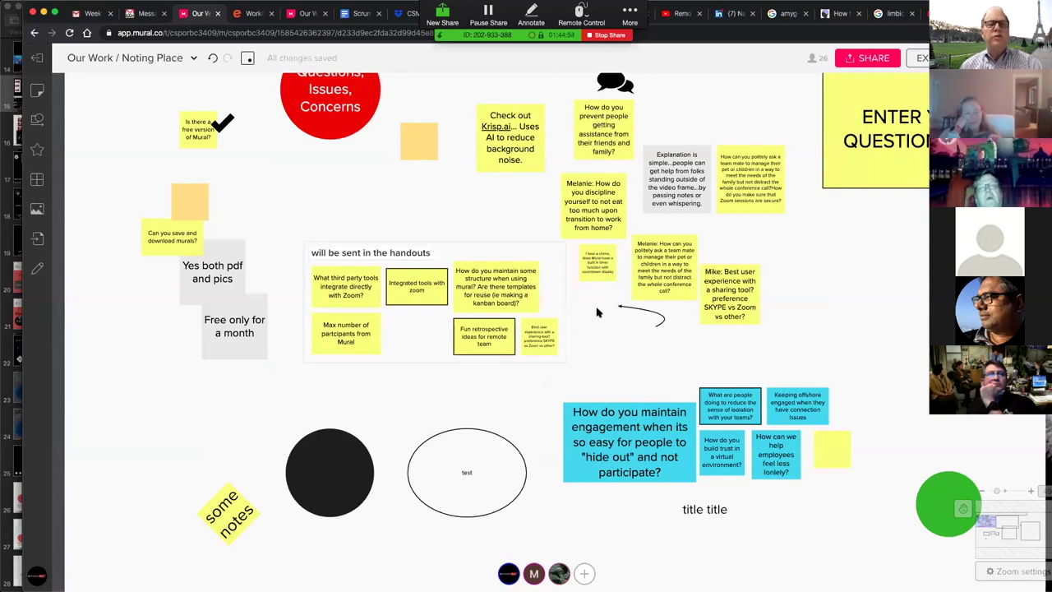
# Move the small note about a built-in timer into the handouts area, beside the "Max number of participants" note
pyautogui.scroll(5, 597, 312)
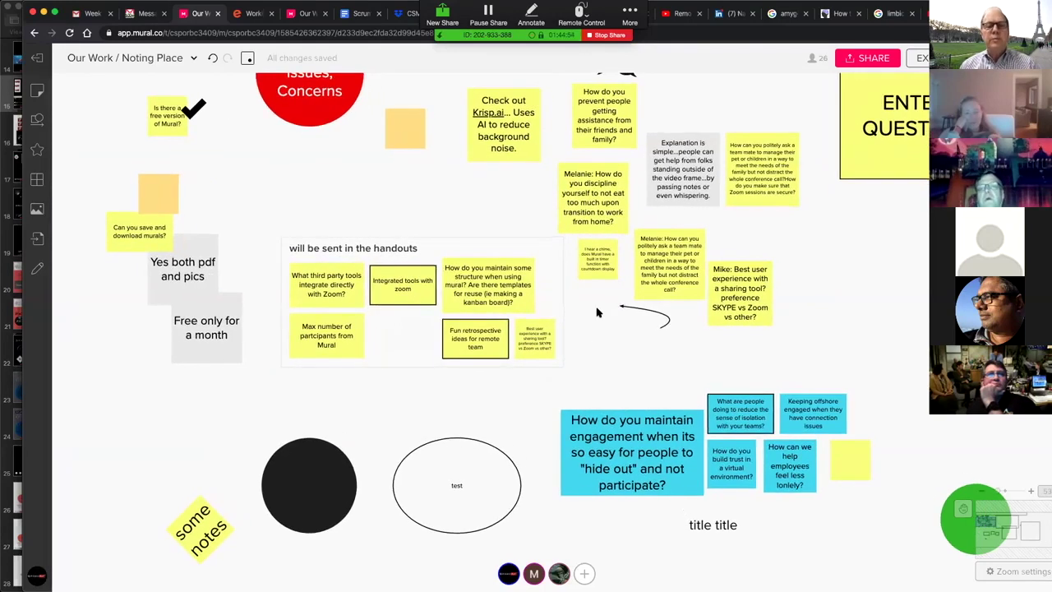
pyautogui.scroll(3, 597, 312)
pyautogui.rightClick(598, 314)
pyautogui.click(595, 259)
pyautogui.moveTo(594, 260); pyautogui.dragTo(371, 343)
pyautogui.click(573, 314)
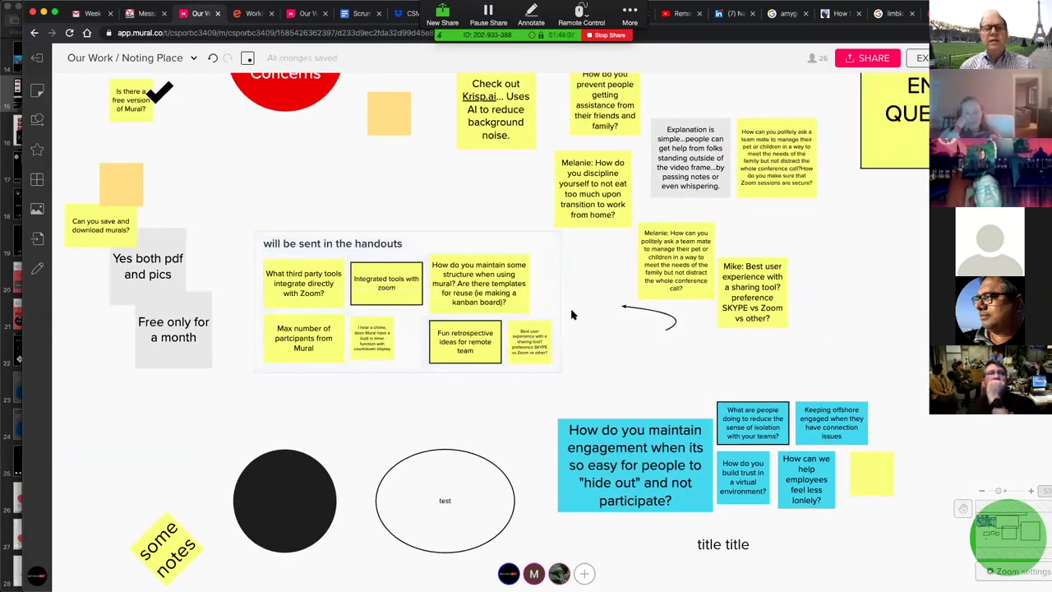
# Fill the background of the "will be sent in the handouts" area with gray
pyautogui.click(547, 303)
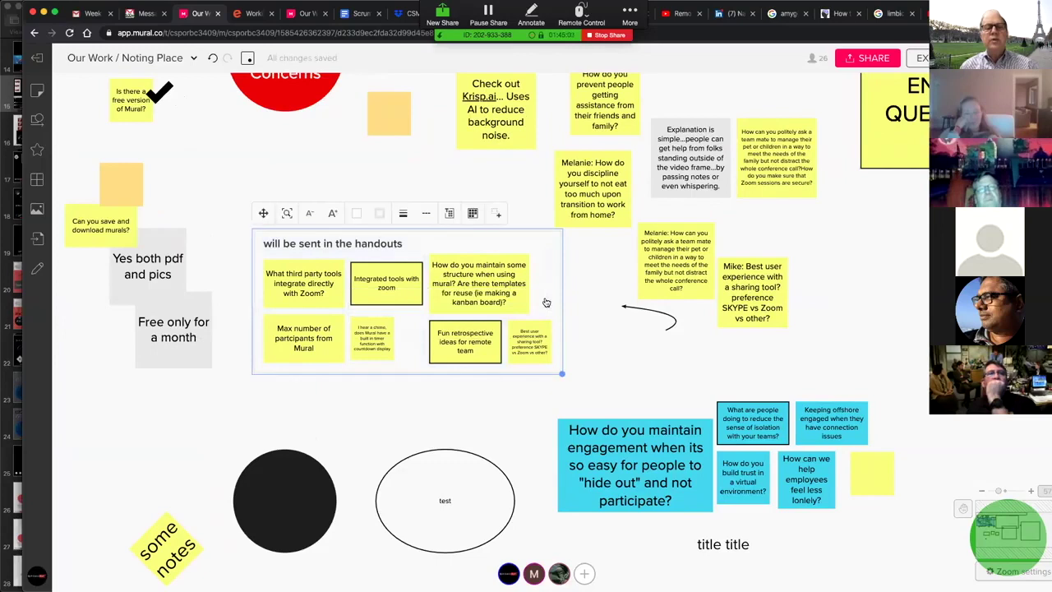
pyautogui.click(357, 215)
pyautogui.click(357, 249)
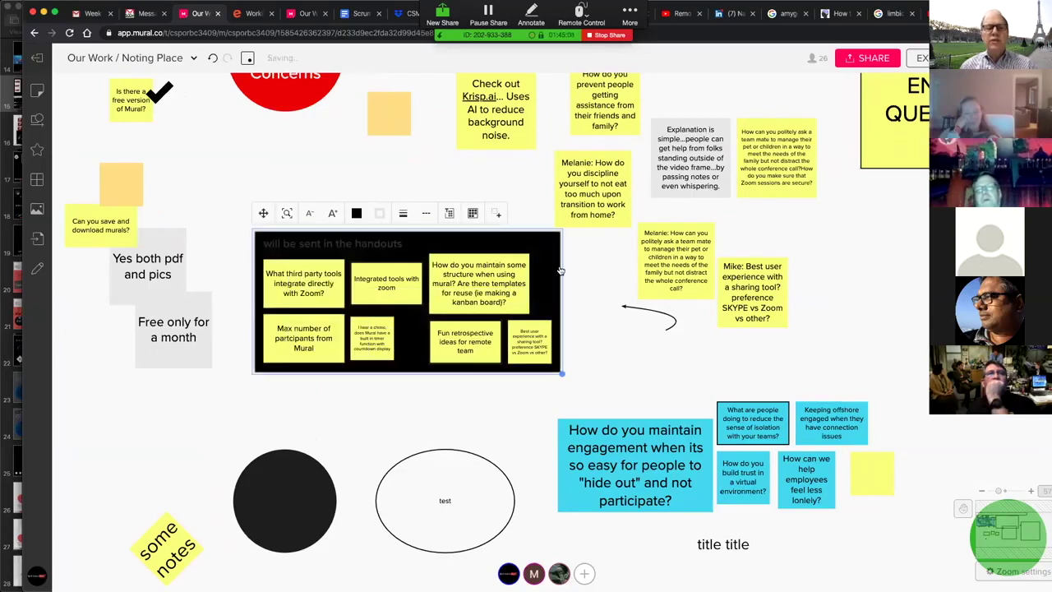
pyautogui.click(357, 214)
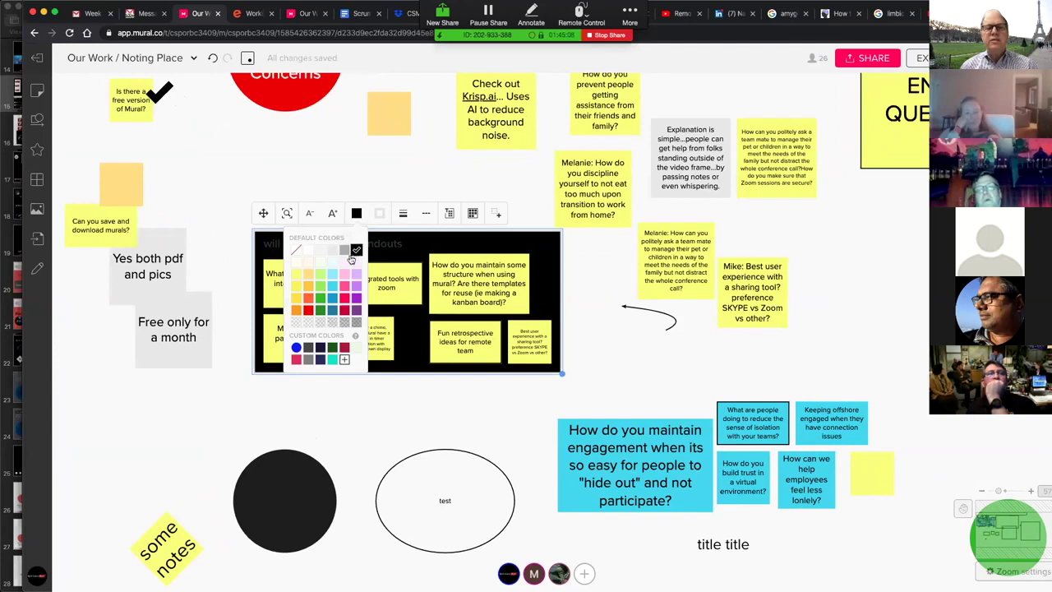
pyautogui.click(345, 250)
pyautogui.click(589, 287)
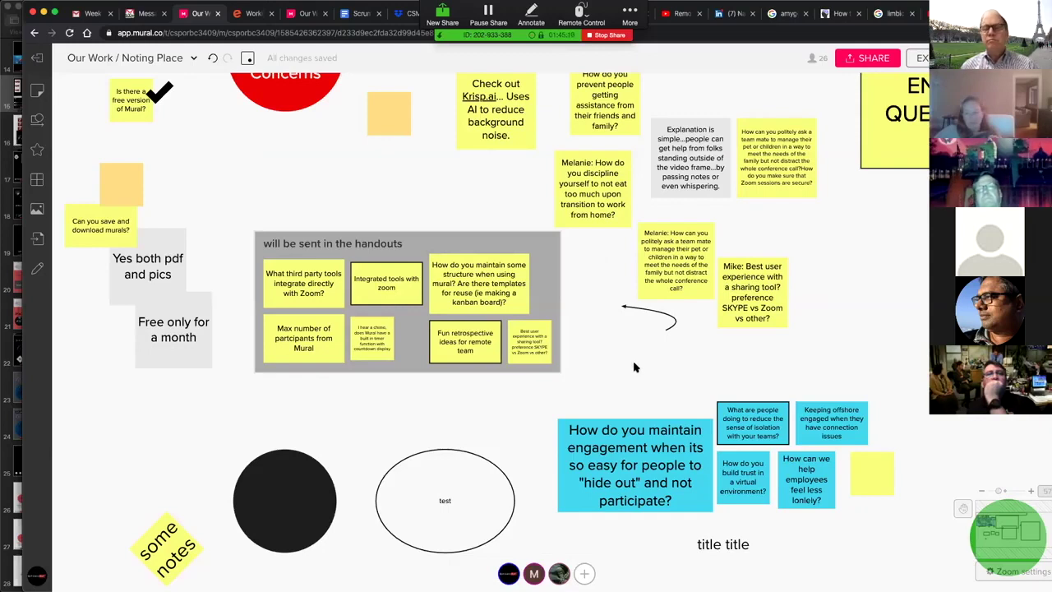
# Move the note about not eating too much down beside the handouts area and place a smiley icon, searched as "smile", above it
pyautogui.moveTo(604, 219); pyautogui.dragTo(621, 396)
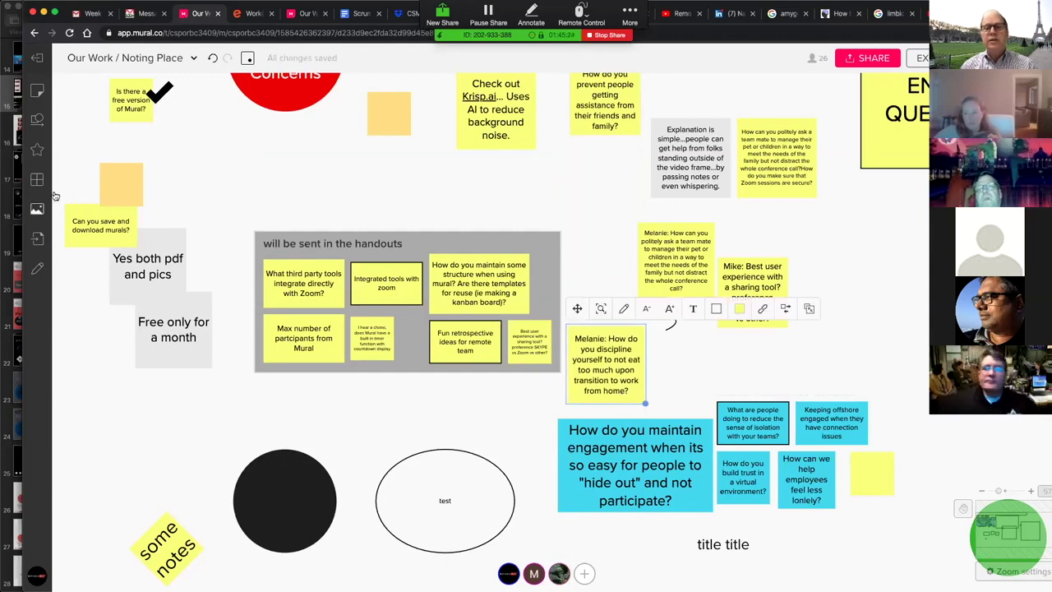
pyautogui.click(37, 149)
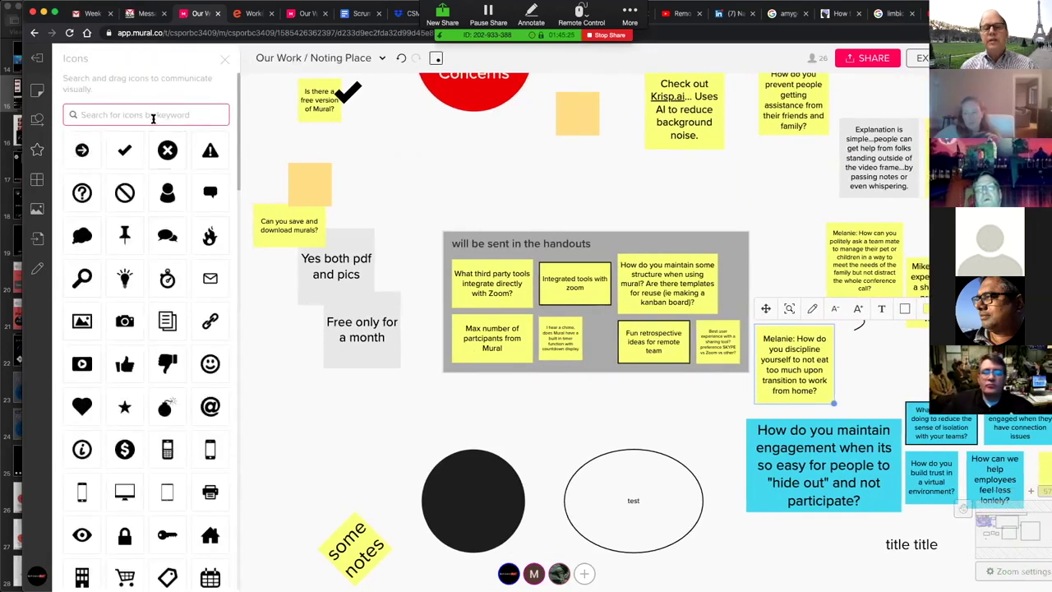
pyautogui.write('sml')
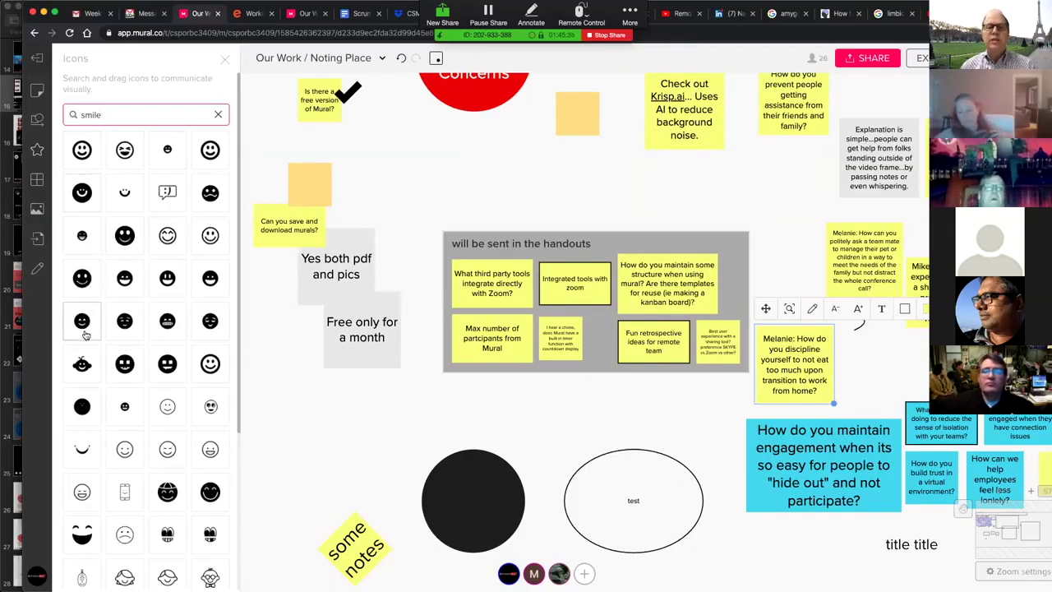
pyautogui.click(794, 333)
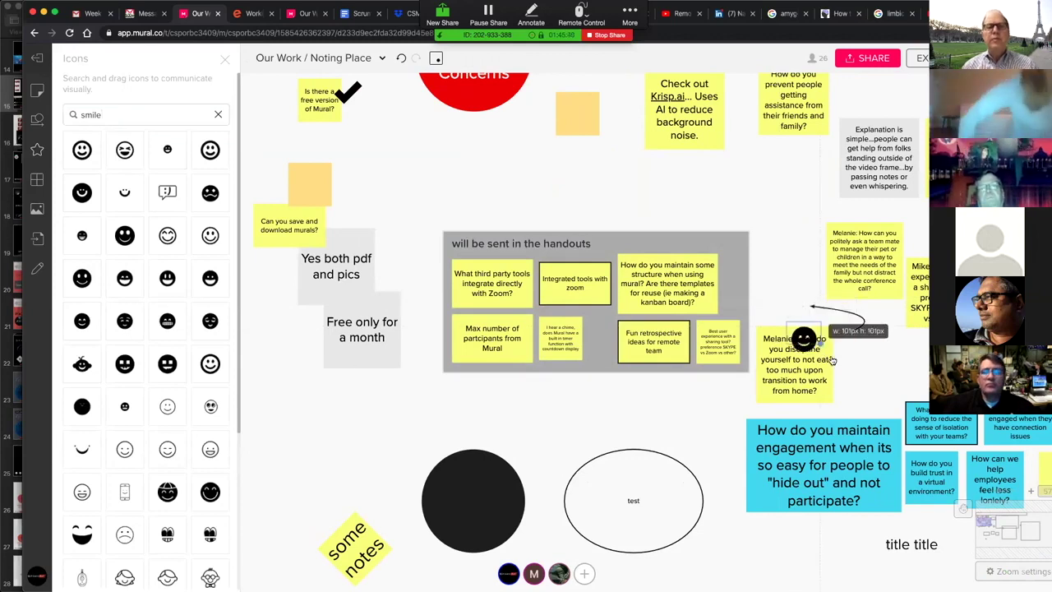
pyautogui.moveTo(806, 328); pyautogui.dragTo(797, 313)
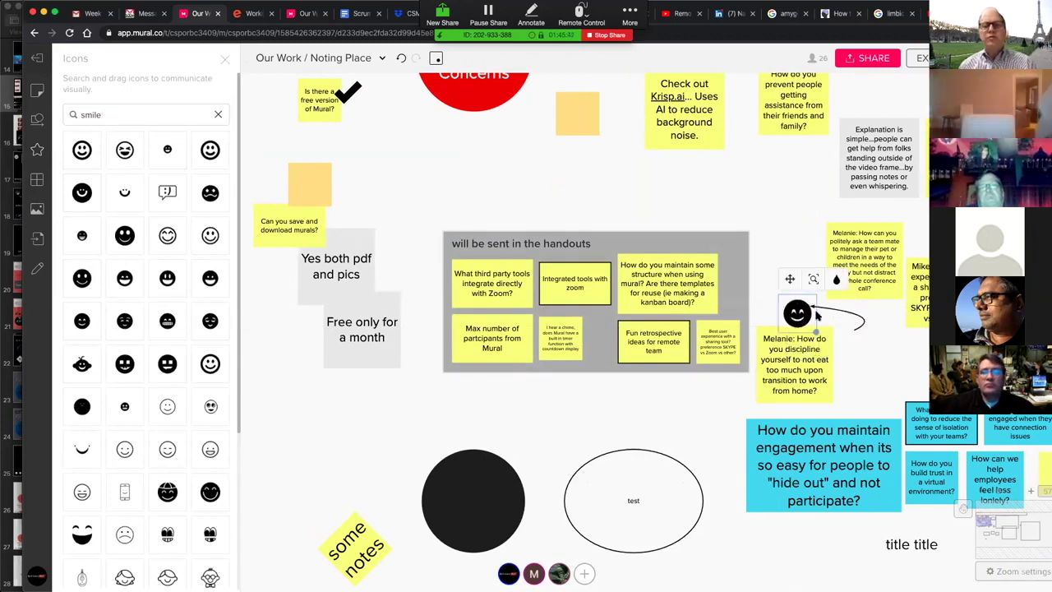
# Recolor the smiley icon light orange and shift it to the upper-left corner of the note about eating
pyautogui.click(836, 280)
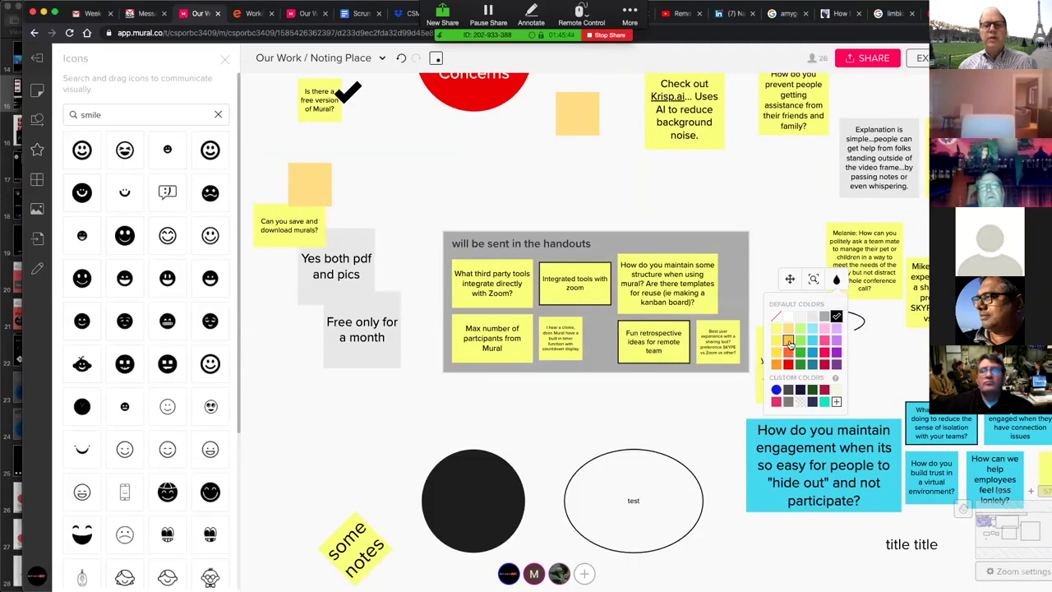
pyautogui.click(788, 342)
pyautogui.moveTo(796, 322); pyautogui.dragTo(775, 331)
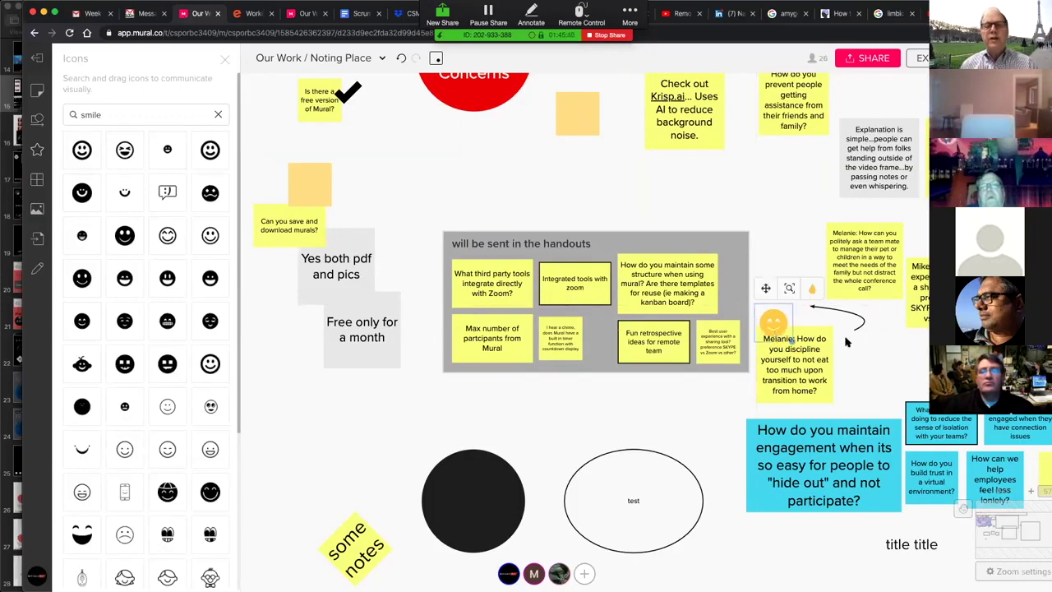
# Recolor the smiley icon red and position it over the middle of the note's top edge
pyautogui.click(814, 289)
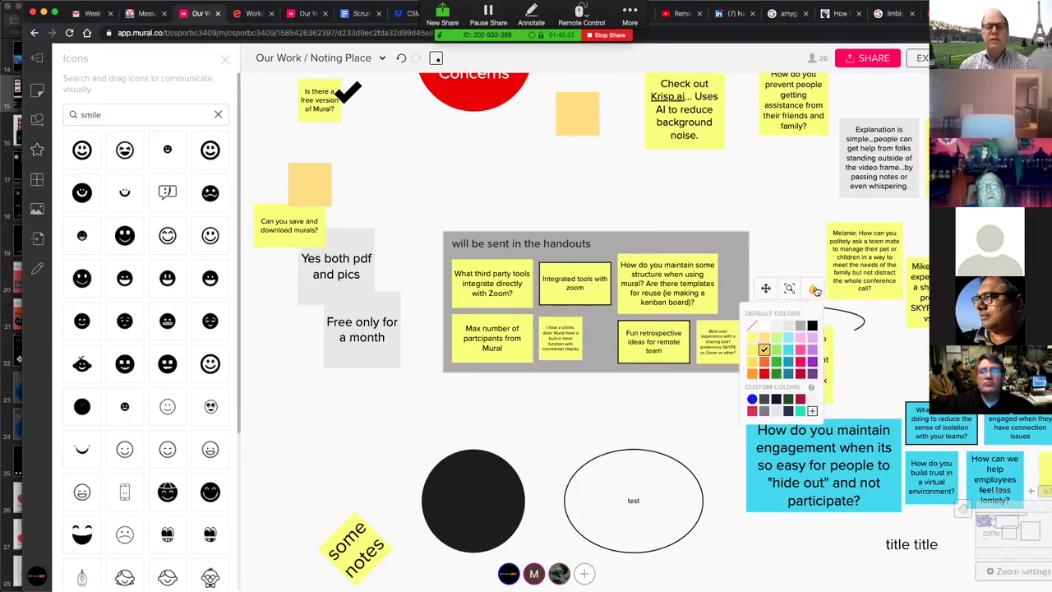
pyautogui.click(764, 373)
pyautogui.click(854, 364)
pyautogui.moveTo(776, 325); pyautogui.dragTo(793, 324)
pyautogui.click(870, 365)
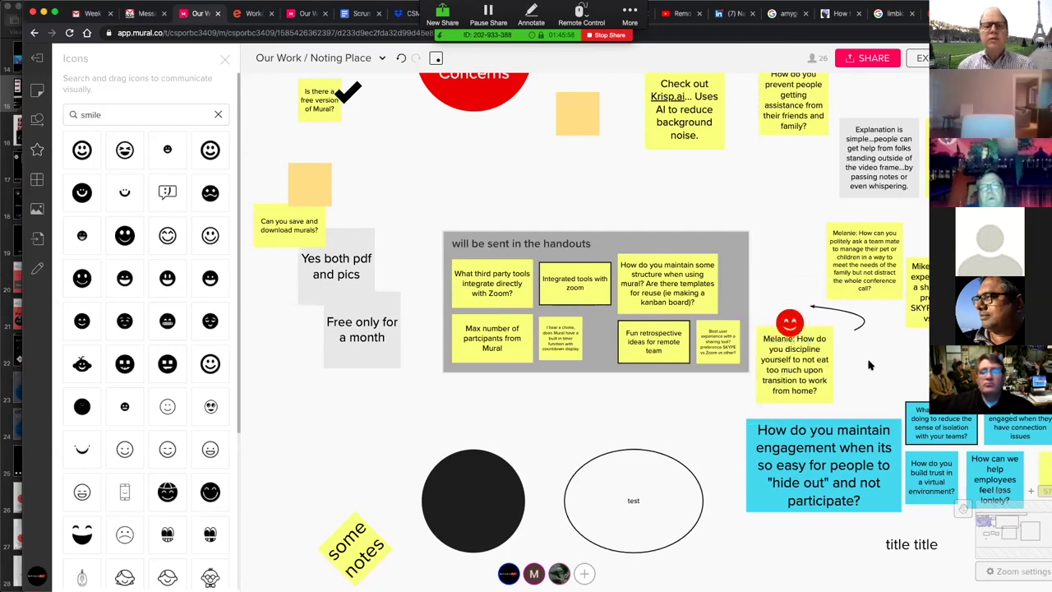
pyautogui.hscroll(3, 813, 365)
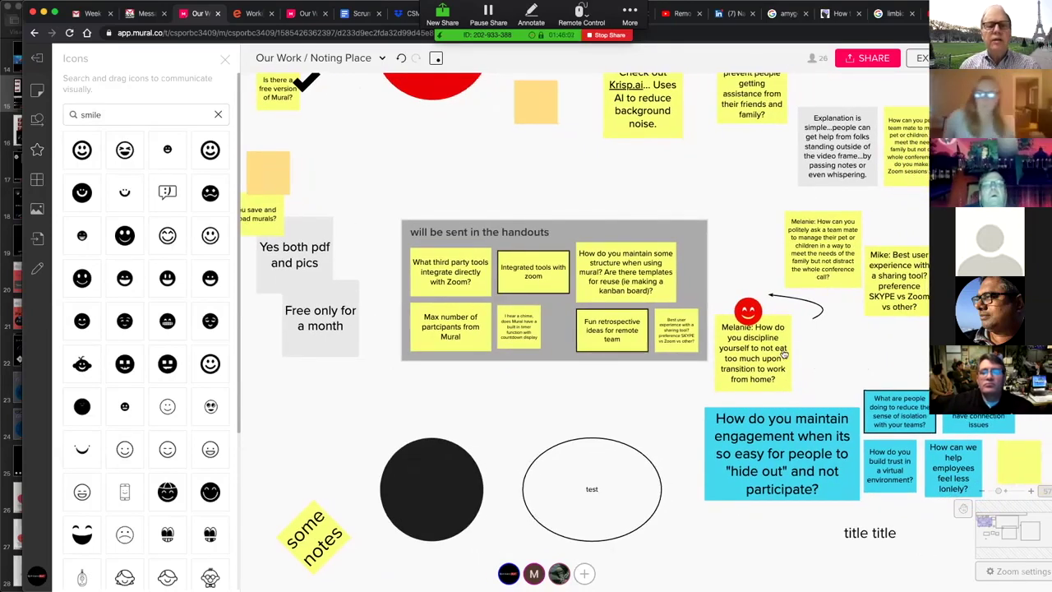
pyautogui.hscroll(3, 825, 349)
pyautogui.scroll(2, 825, 350)
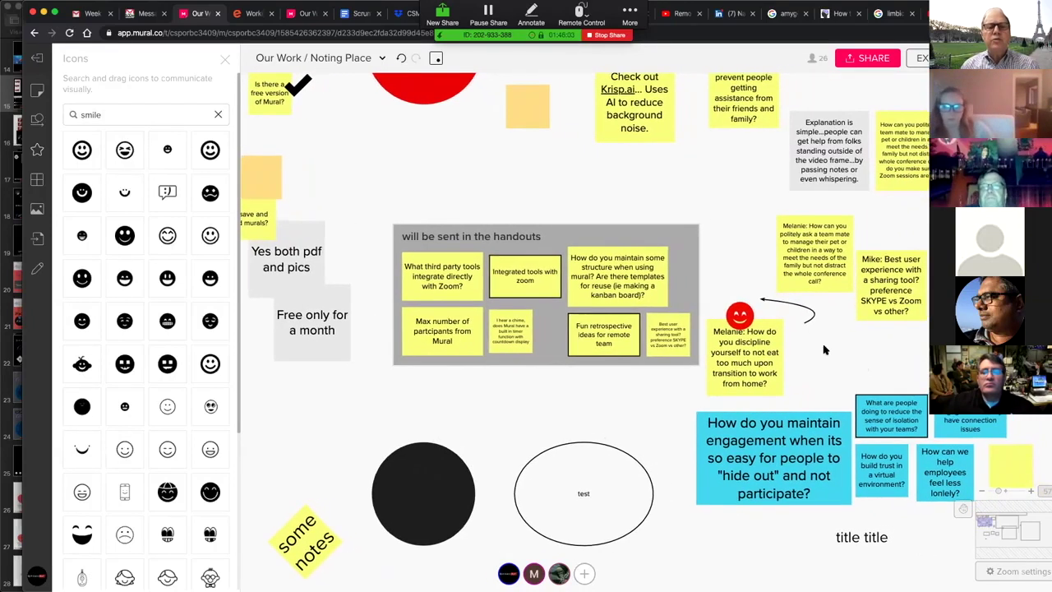
pyautogui.scroll(-2, 825, 350)
pyautogui.hscroll(1, 825, 350)
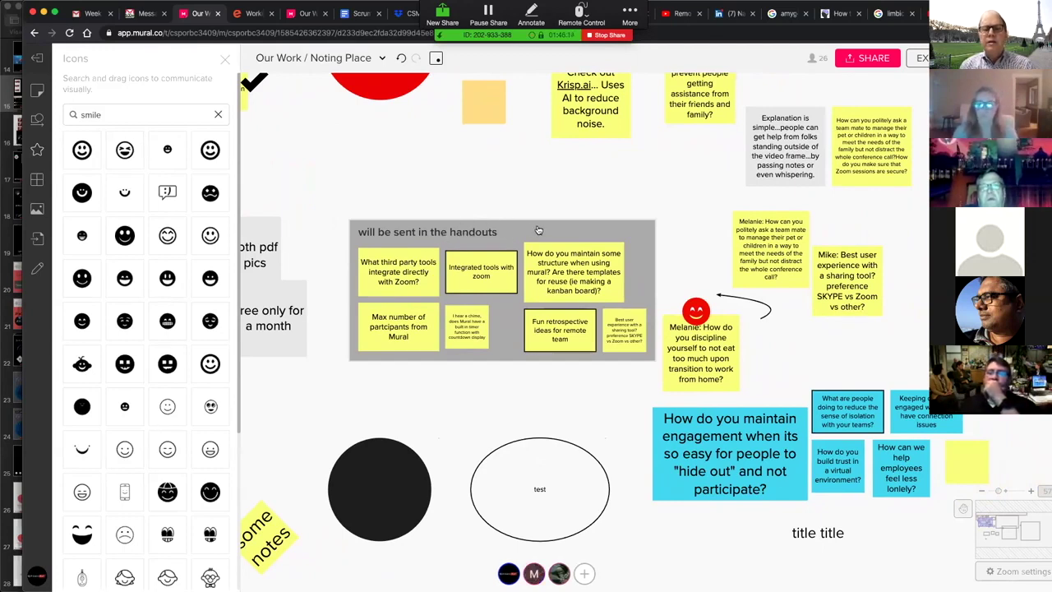
pyautogui.scroll(-1, 538, 229)
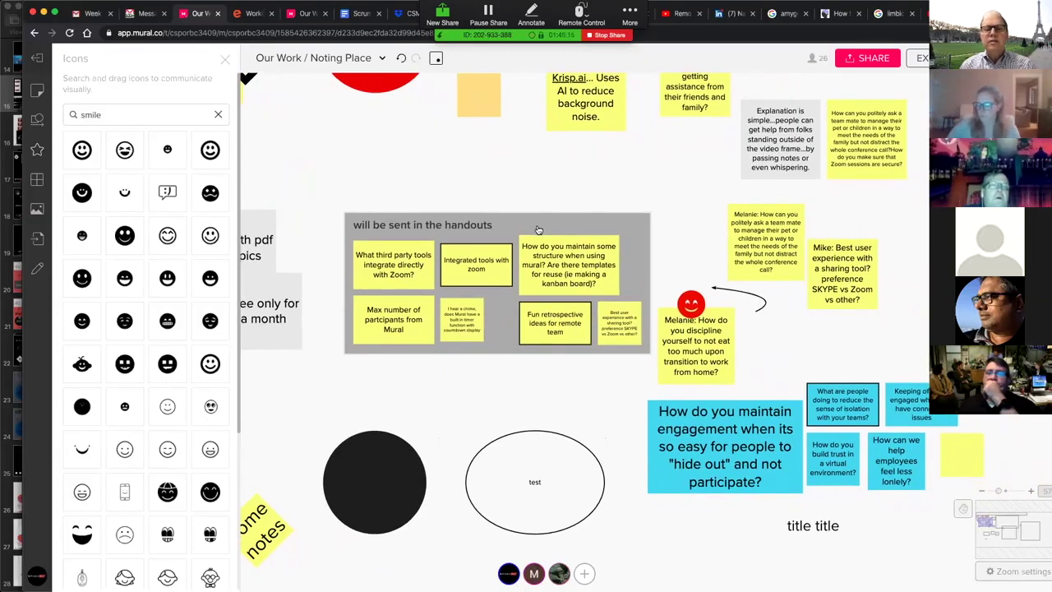